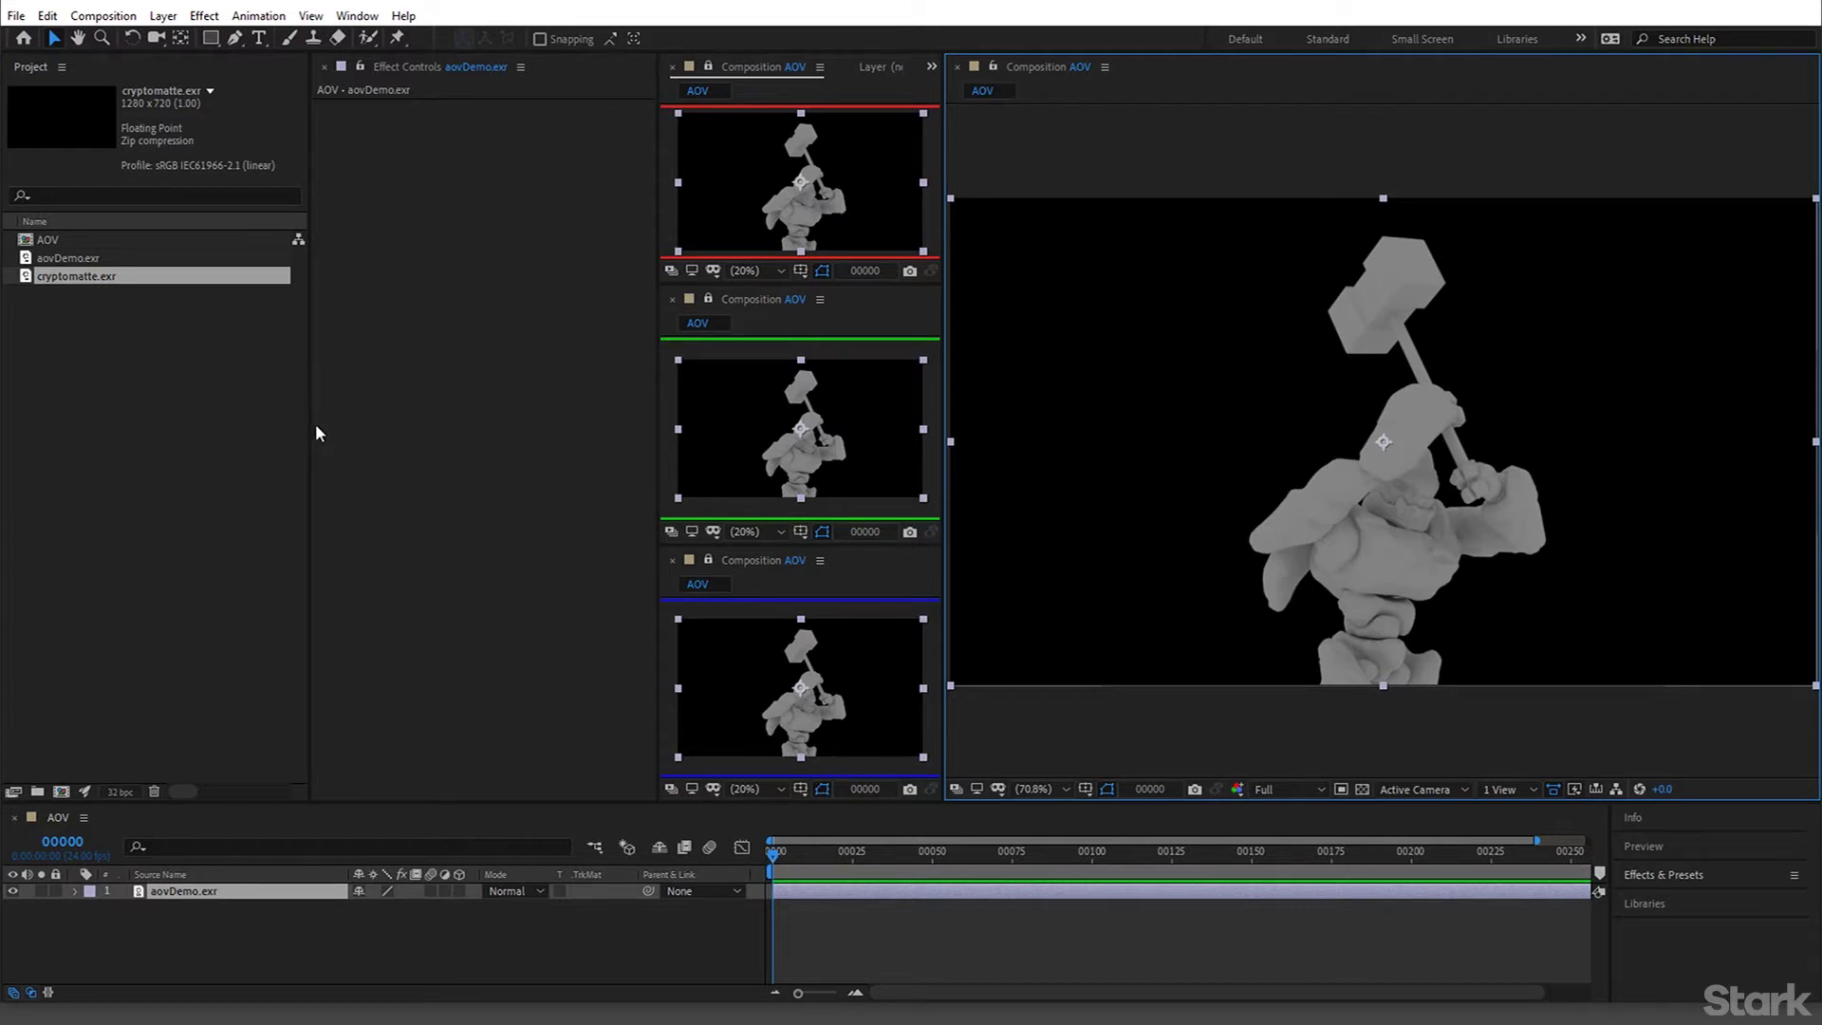
Compare the footage details of aovDemo.exr and cryptomatte.exr in the project
{"action": "left_click", "coordinate": [95, 257]}
{"action": "left_click", "coordinate": [121, 273]}
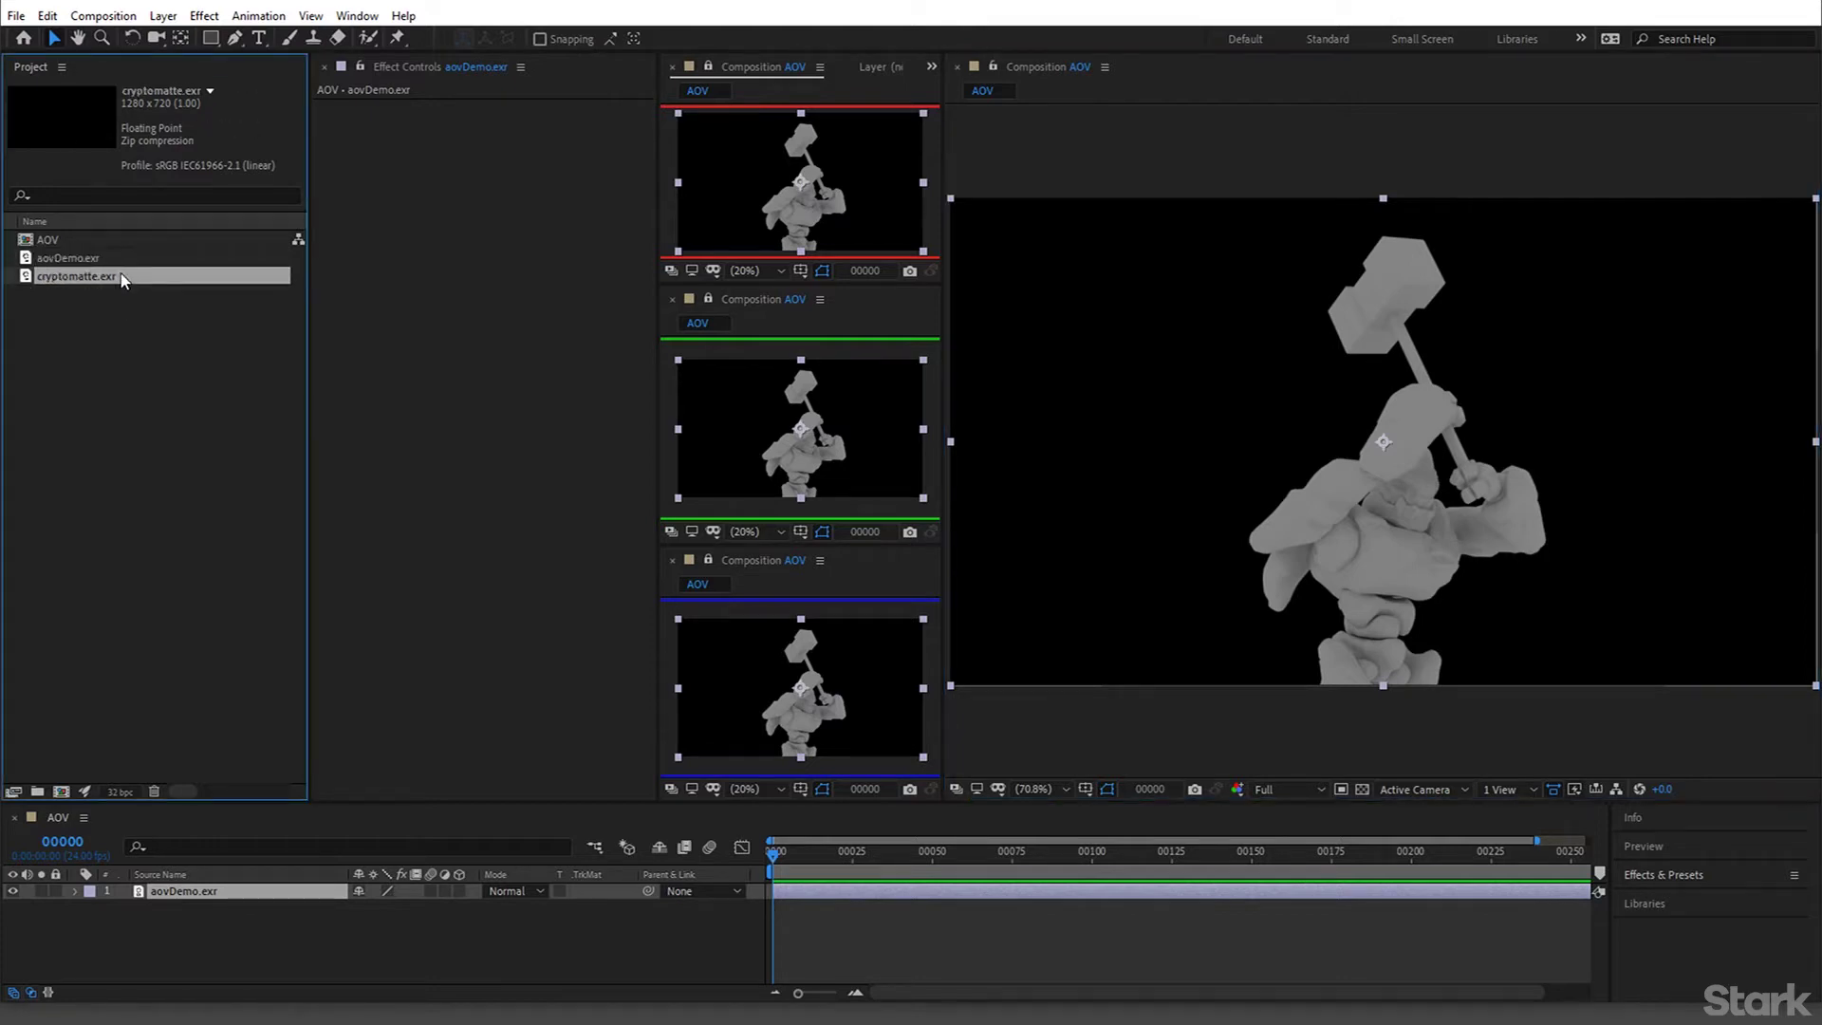
{"action": "left_click", "coordinate": [117, 260]}
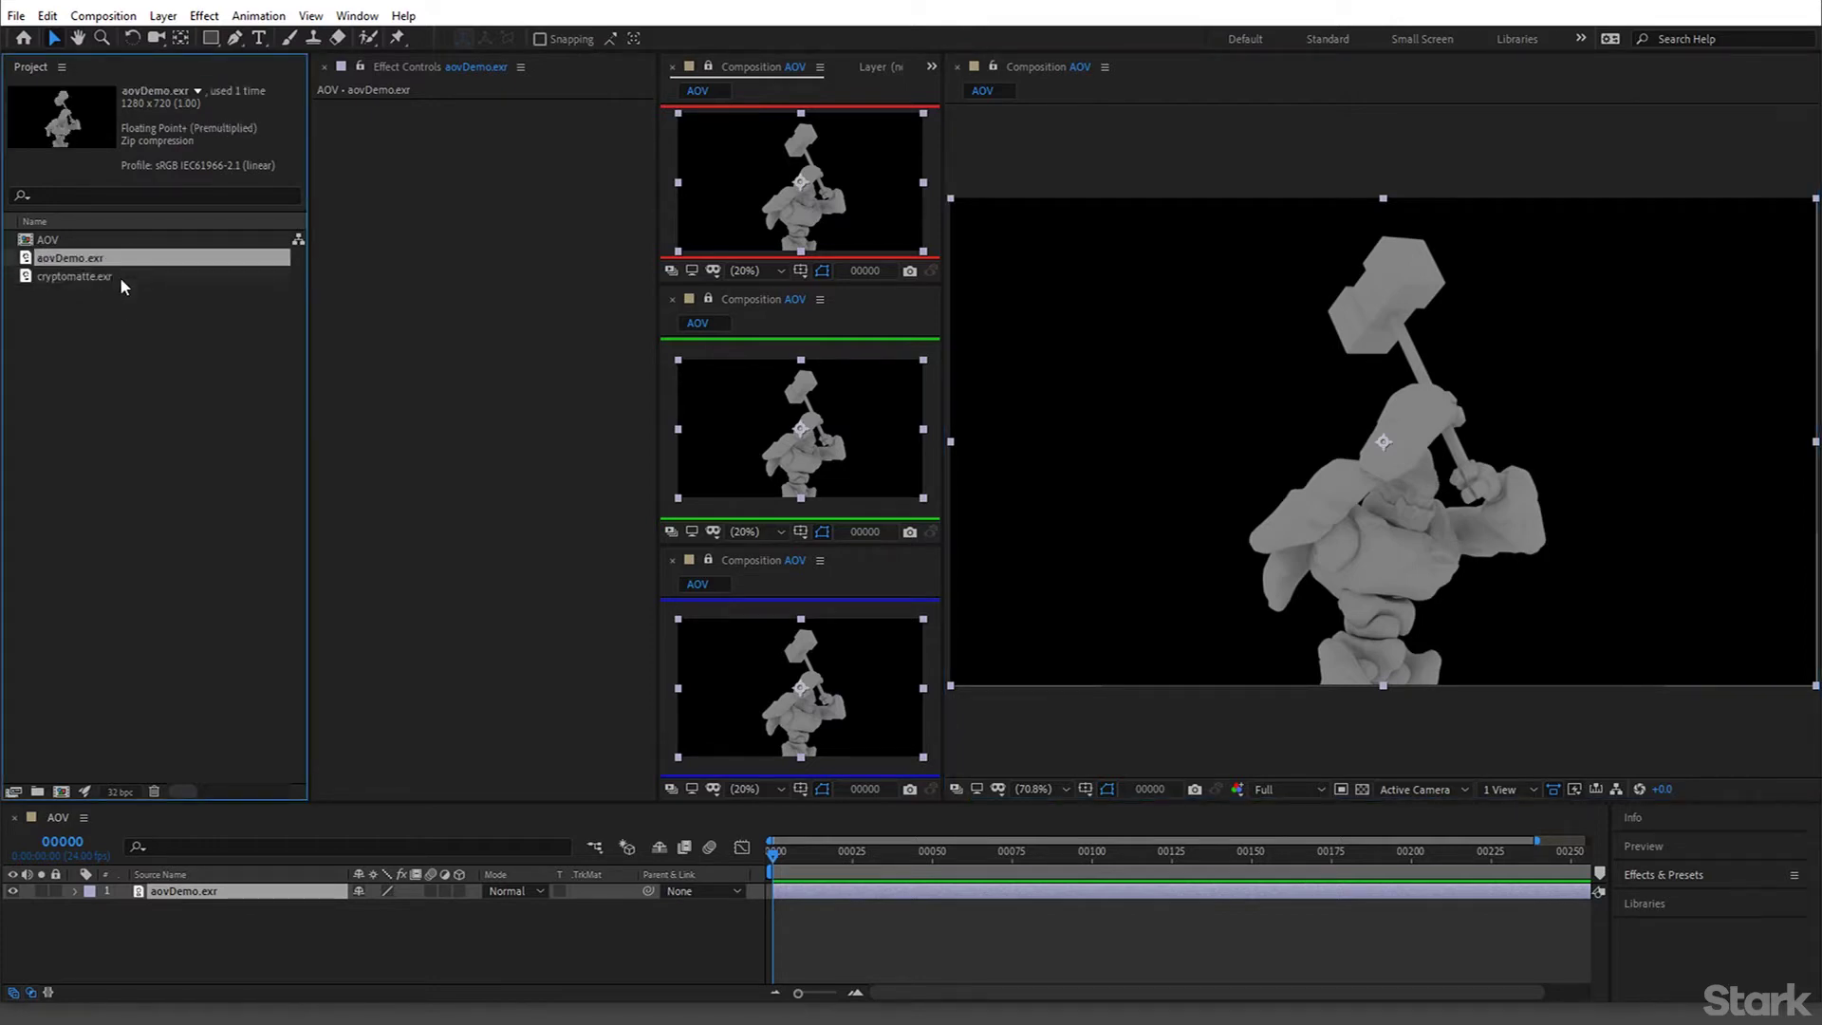
{"action": "left_click", "coordinate": [120, 278]}
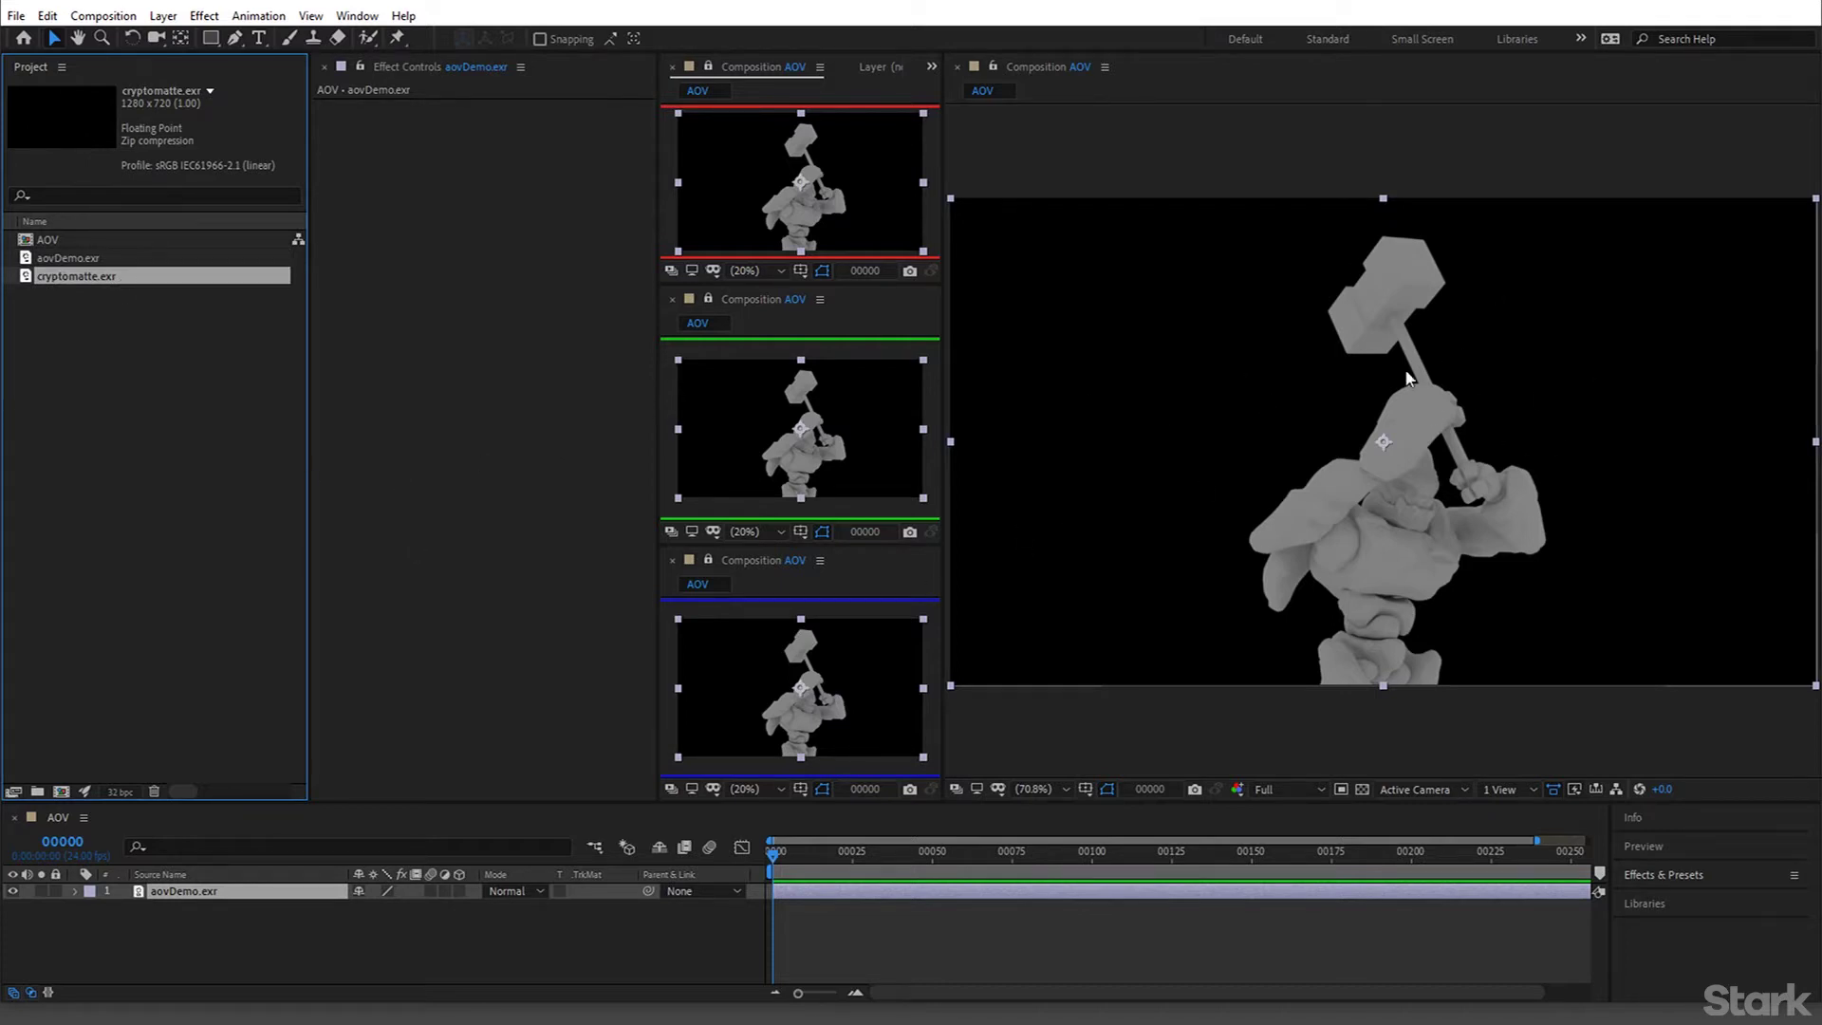
{"action": "left_click", "coordinate": [74, 258]}
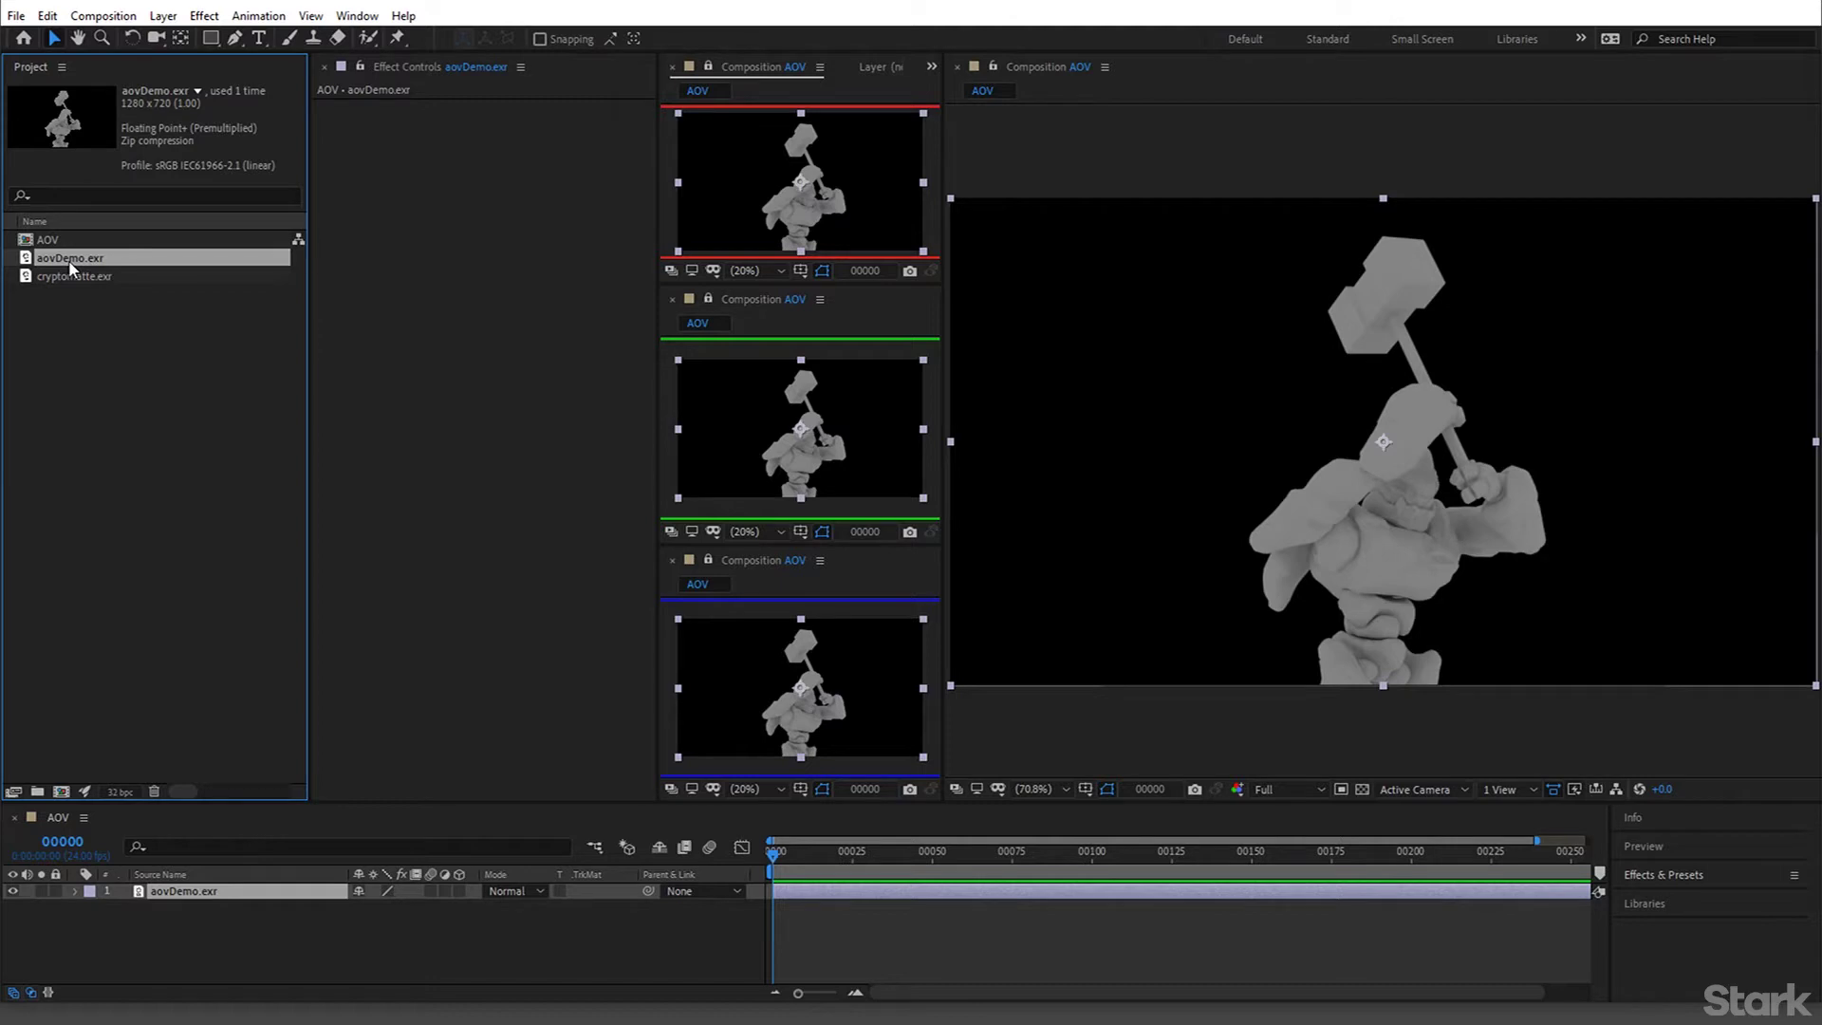
View the AOV composition's red and alpha channels, finishing back on the RGB view
{"action": "left_click", "coordinate": [1181, 717]}
{"action": "left_click", "coordinate": [1238, 790]}
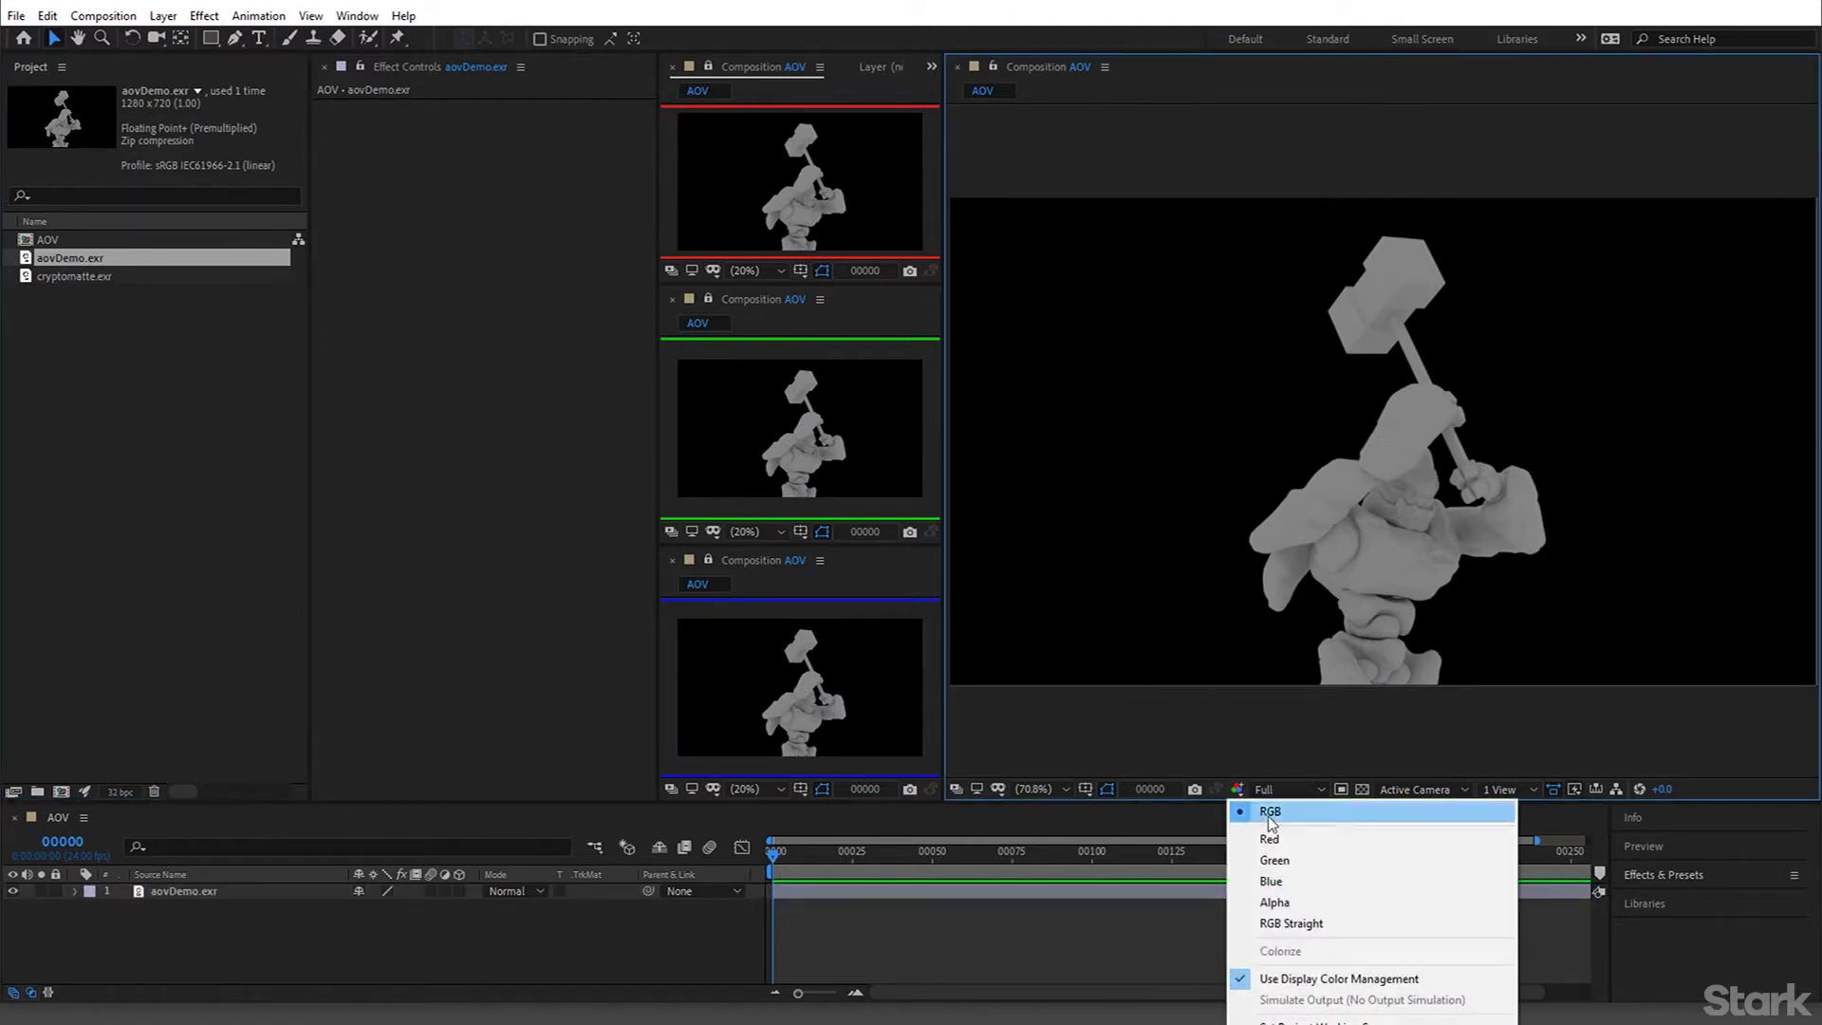
{"action": "left_click", "coordinate": [1267, 839]}
{"action": "left_click", "coordinate": [1239, 789]}
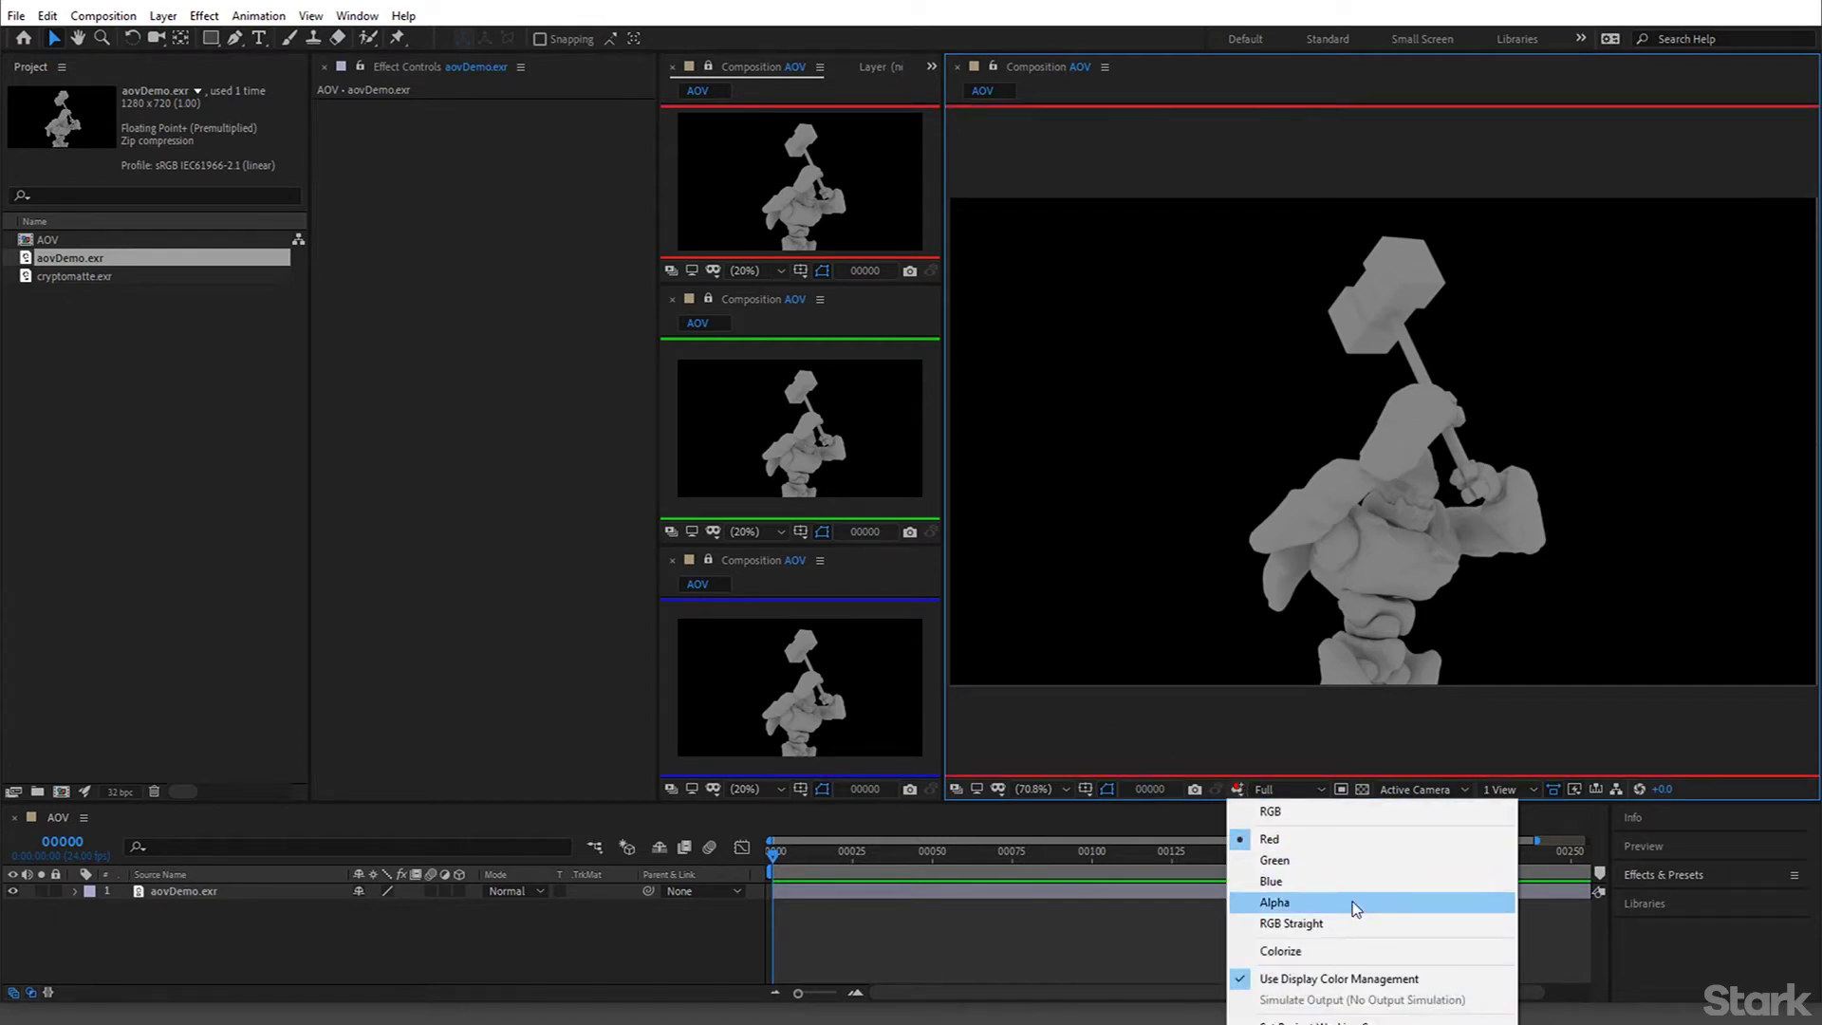
{"action": "left_click", "coordinate": [1273, 903]}
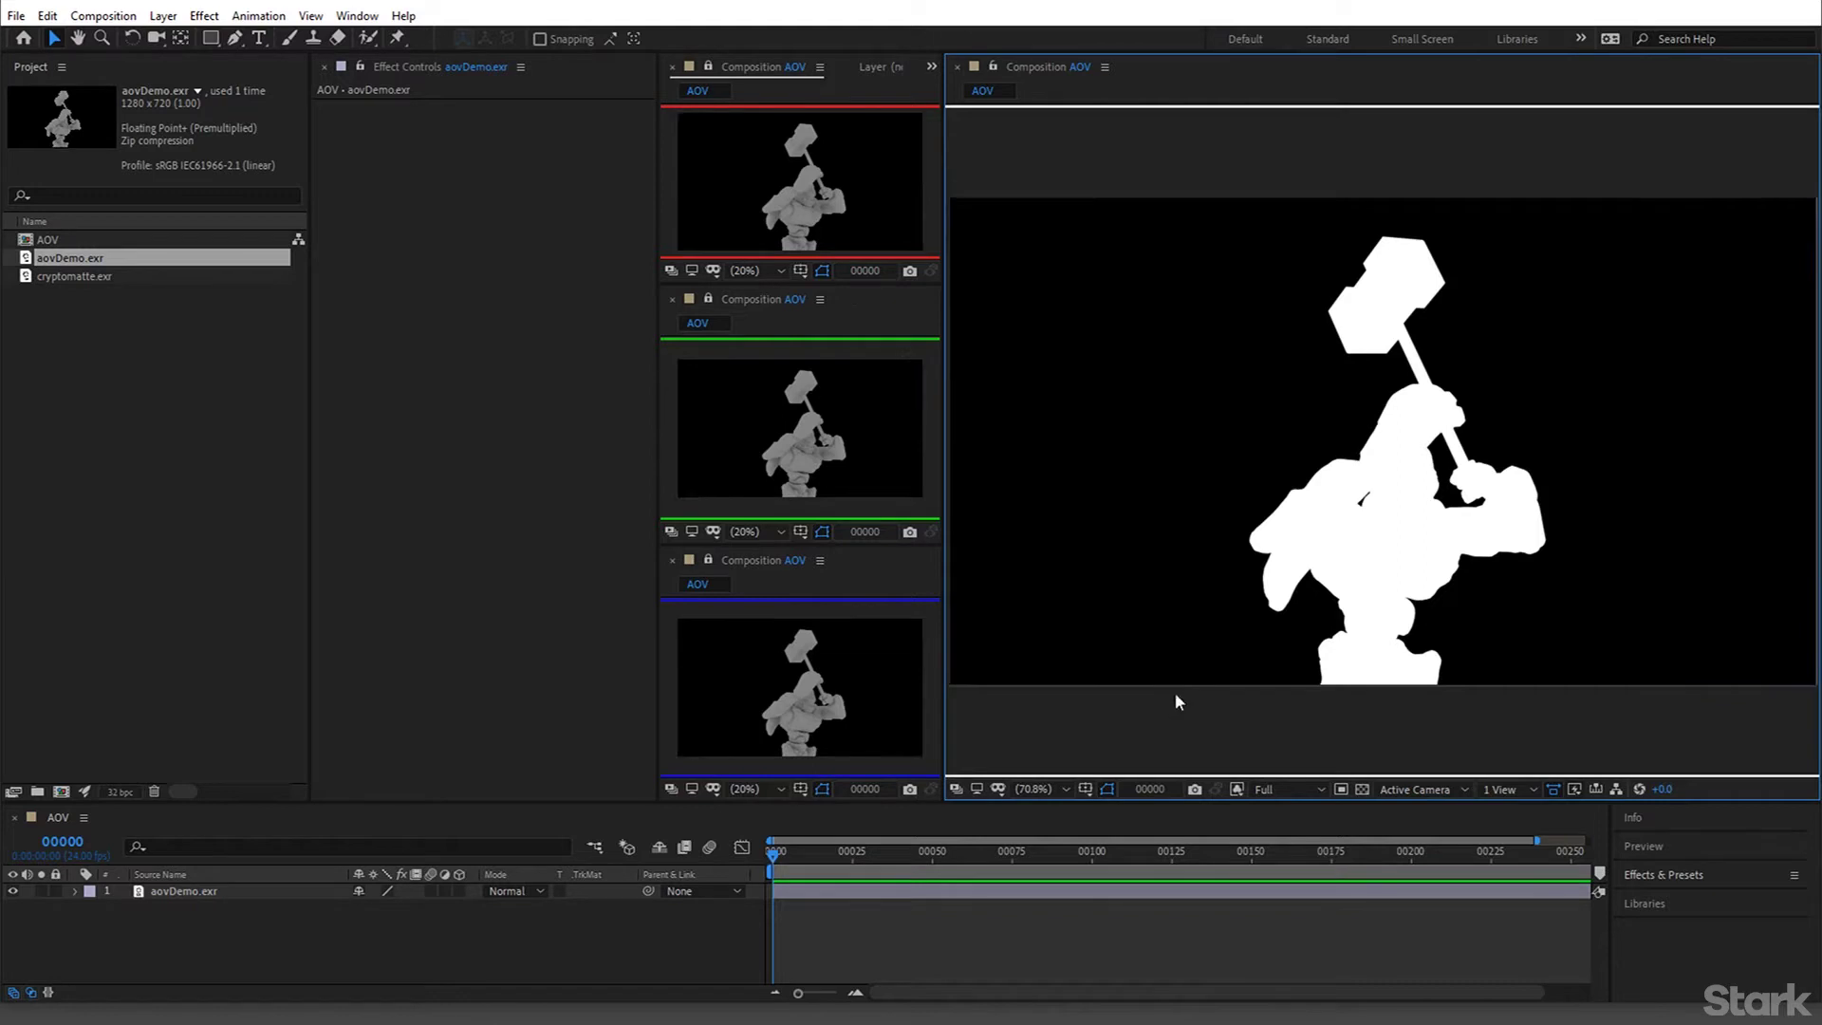
{"action": "left_click", "coordinate": [1240, 789]}
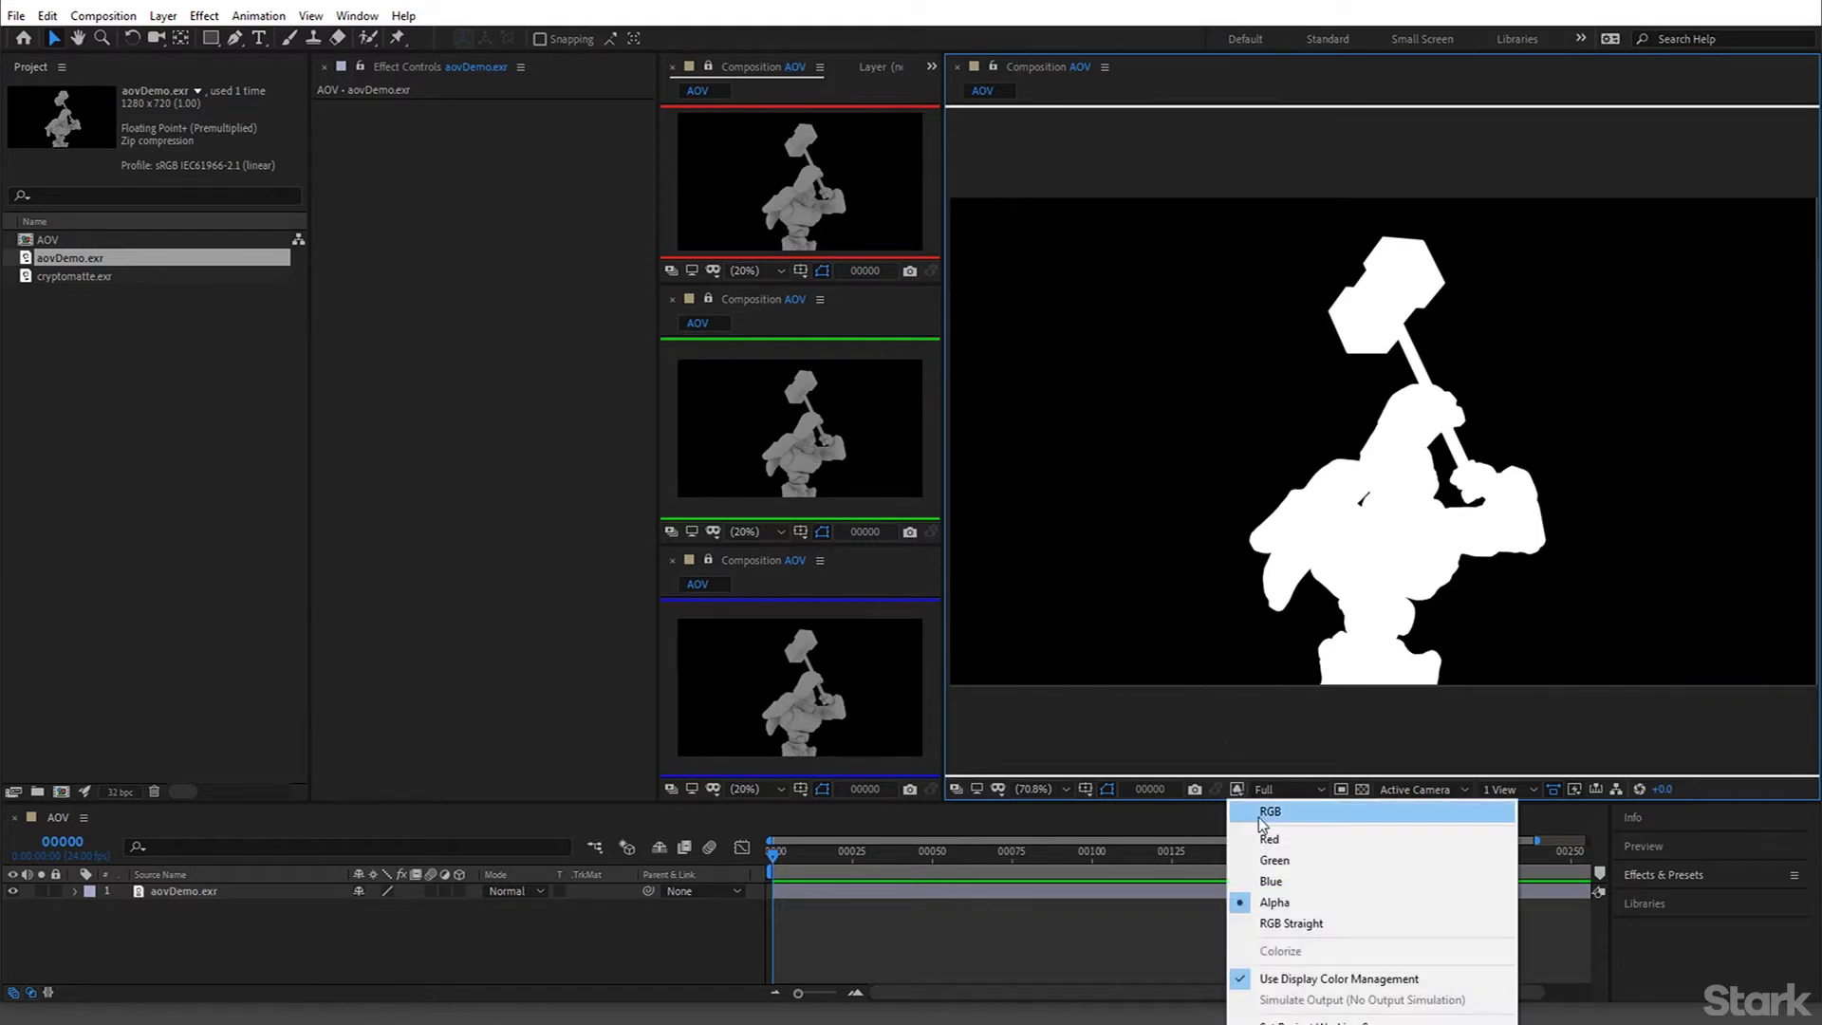
{"action": "left_click", "coordinate": [1270, 812]}
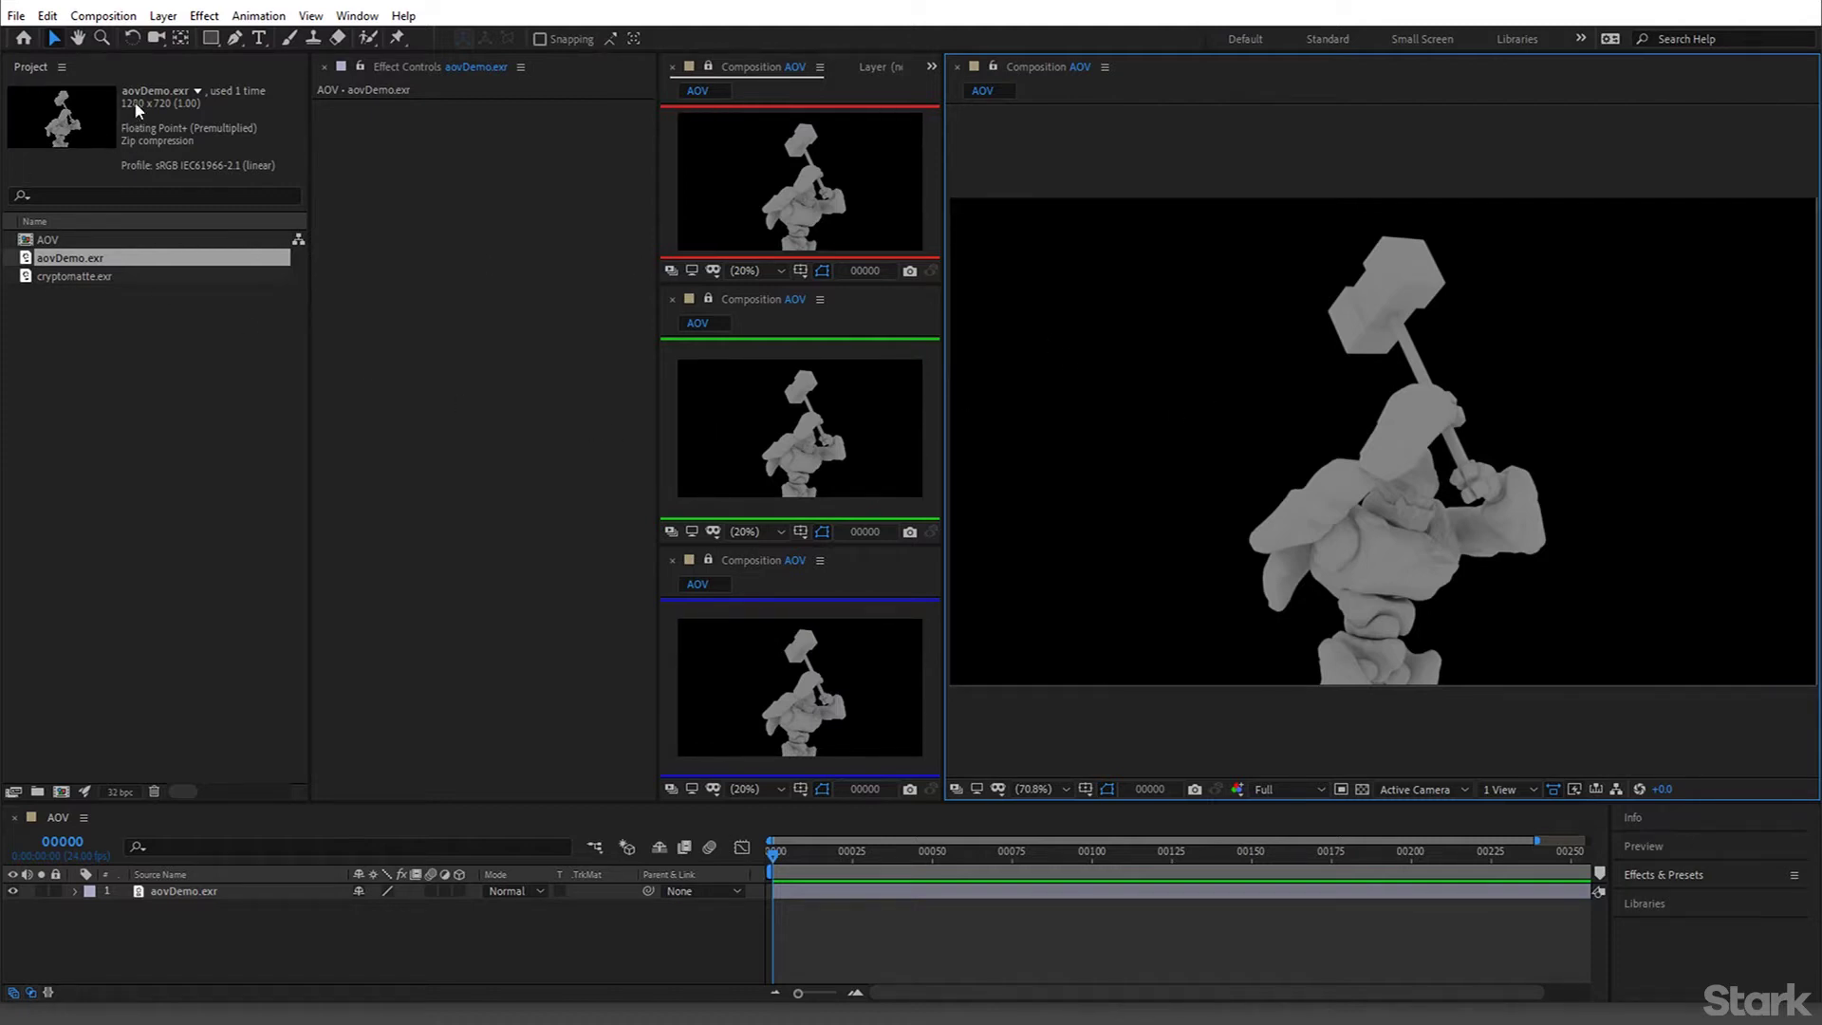
Create ProEXR layer comps from the aovDemo.exr layer in the AOV composition
{"action": "key", "text": "alt+f"}
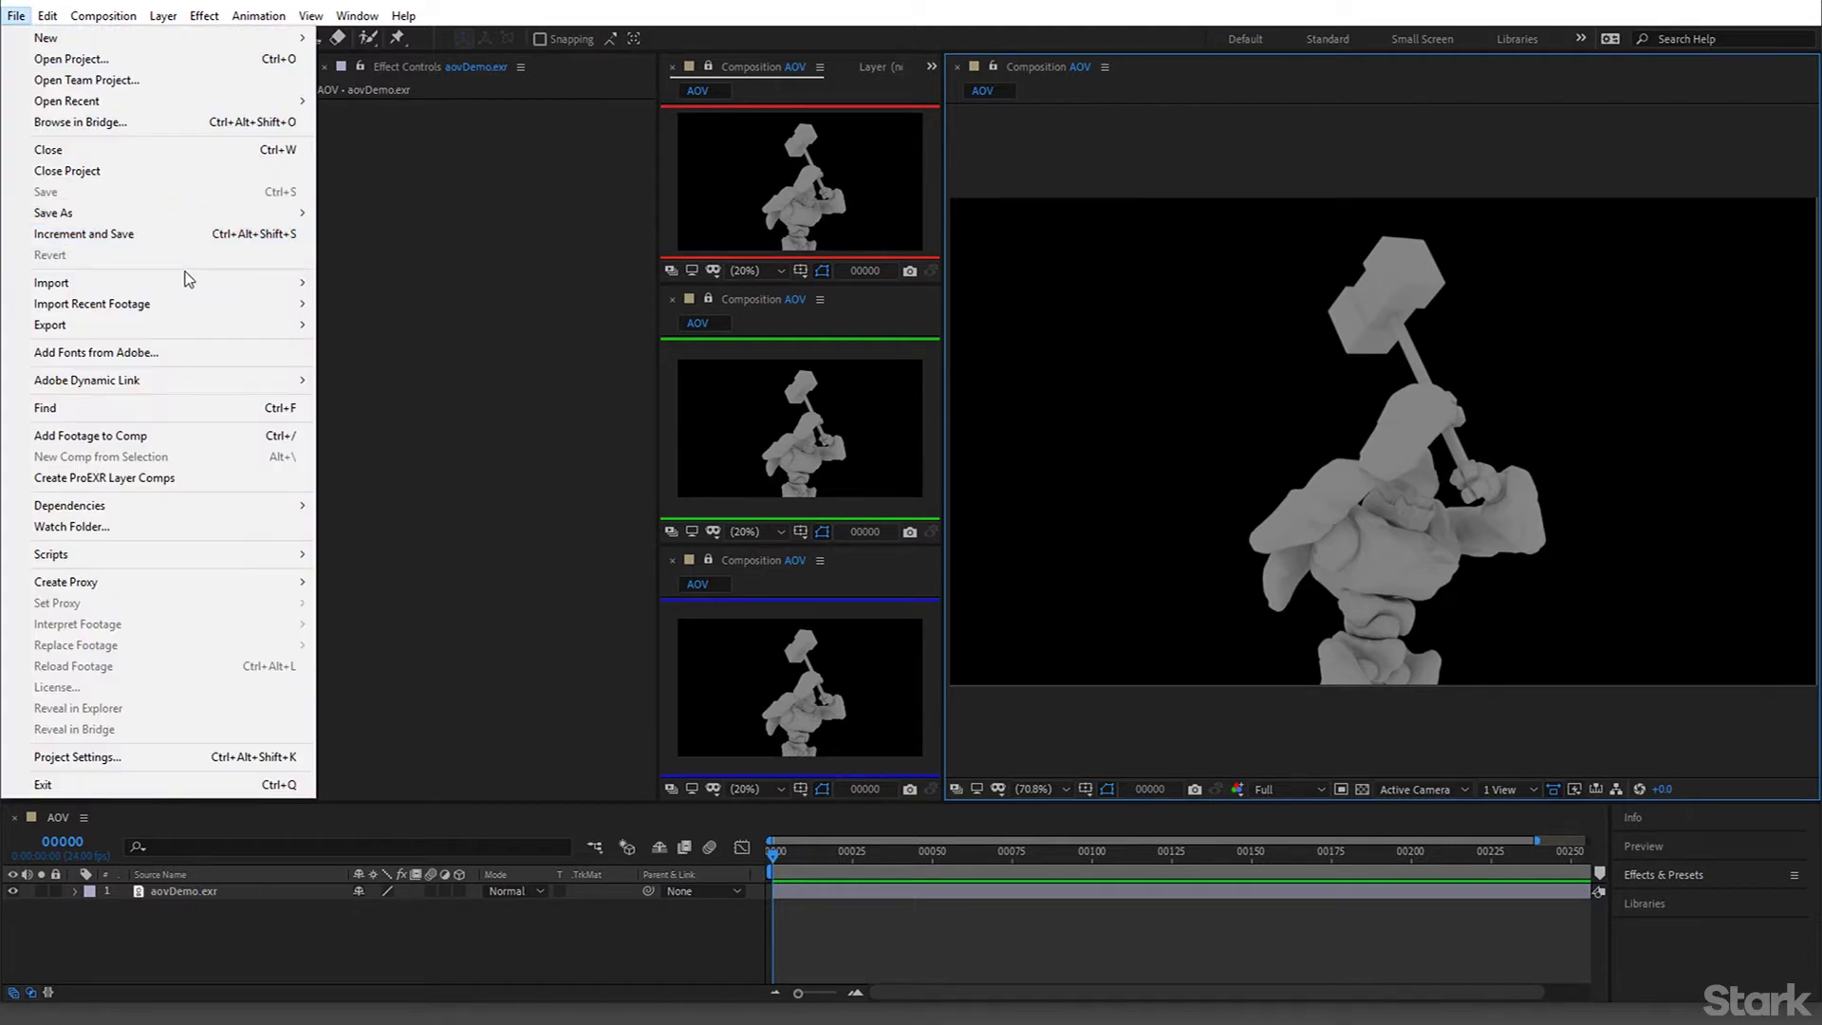
{"action": "left_click", "coordinate": [451, 367]}
{"action": "left_click", "coordinate": [310, 896]}
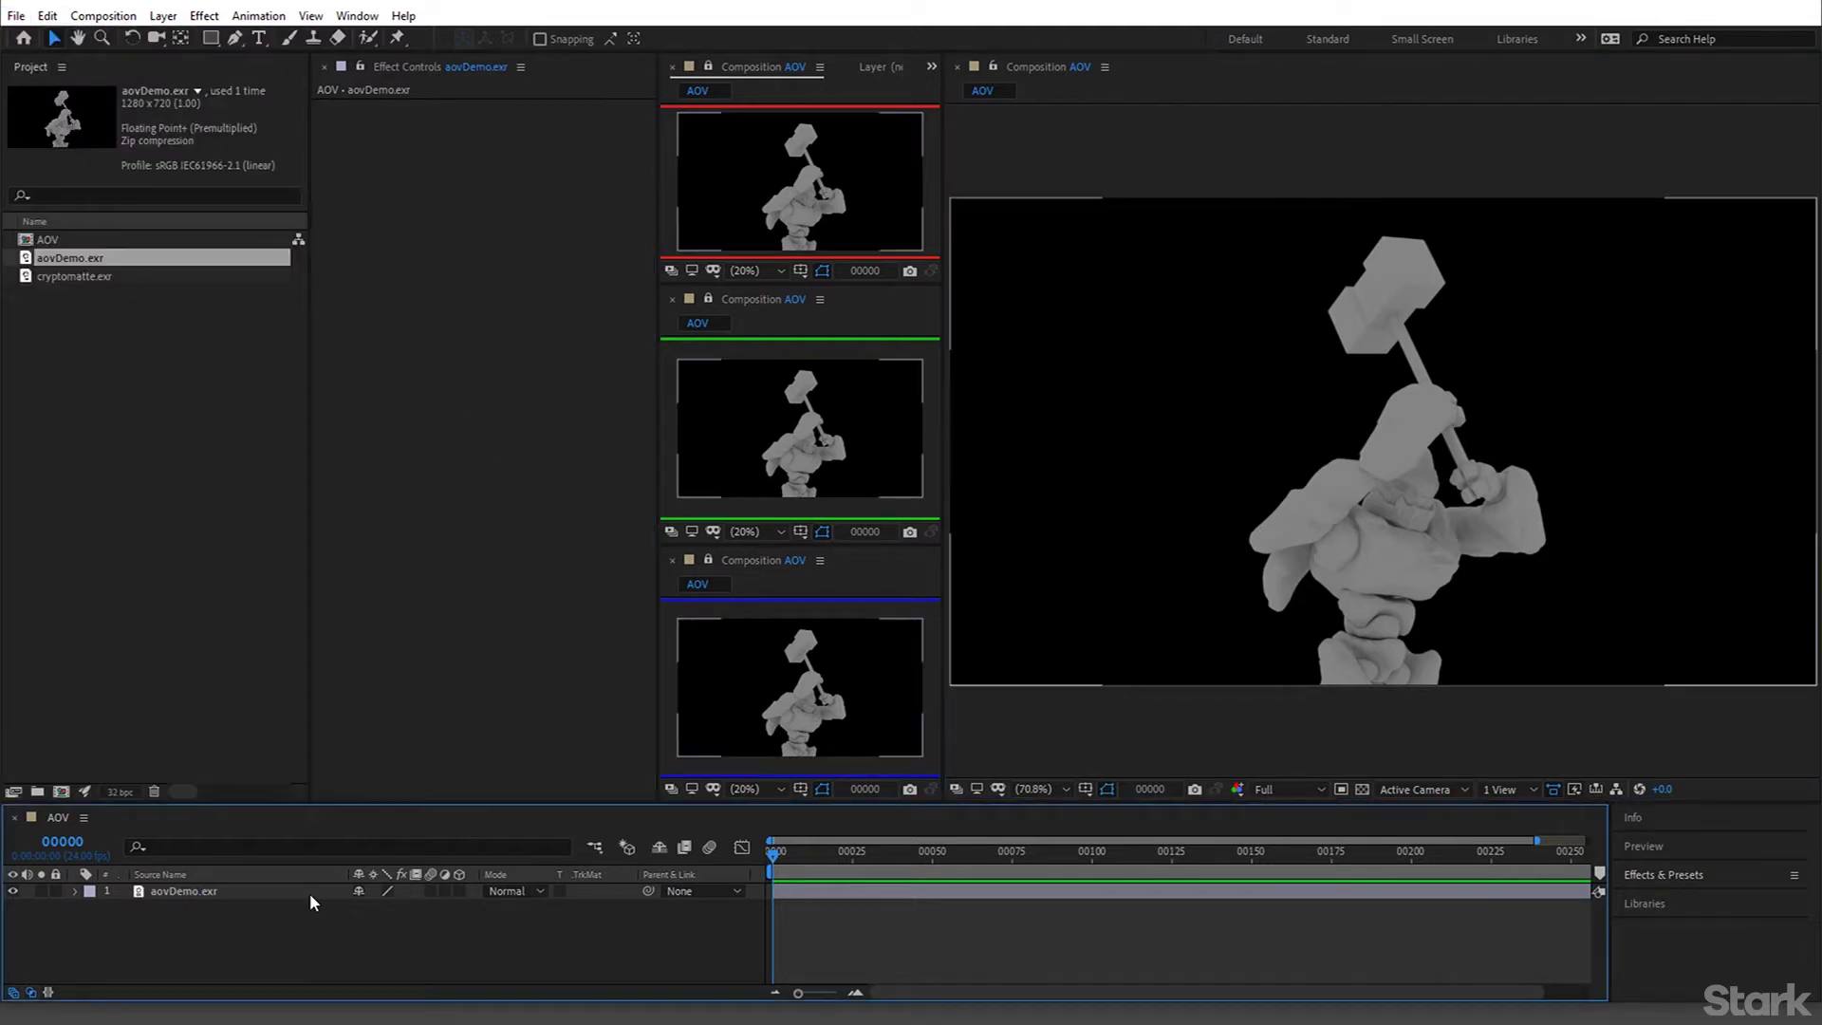
{"action": "left_click", "coordinate": [309, 894]}
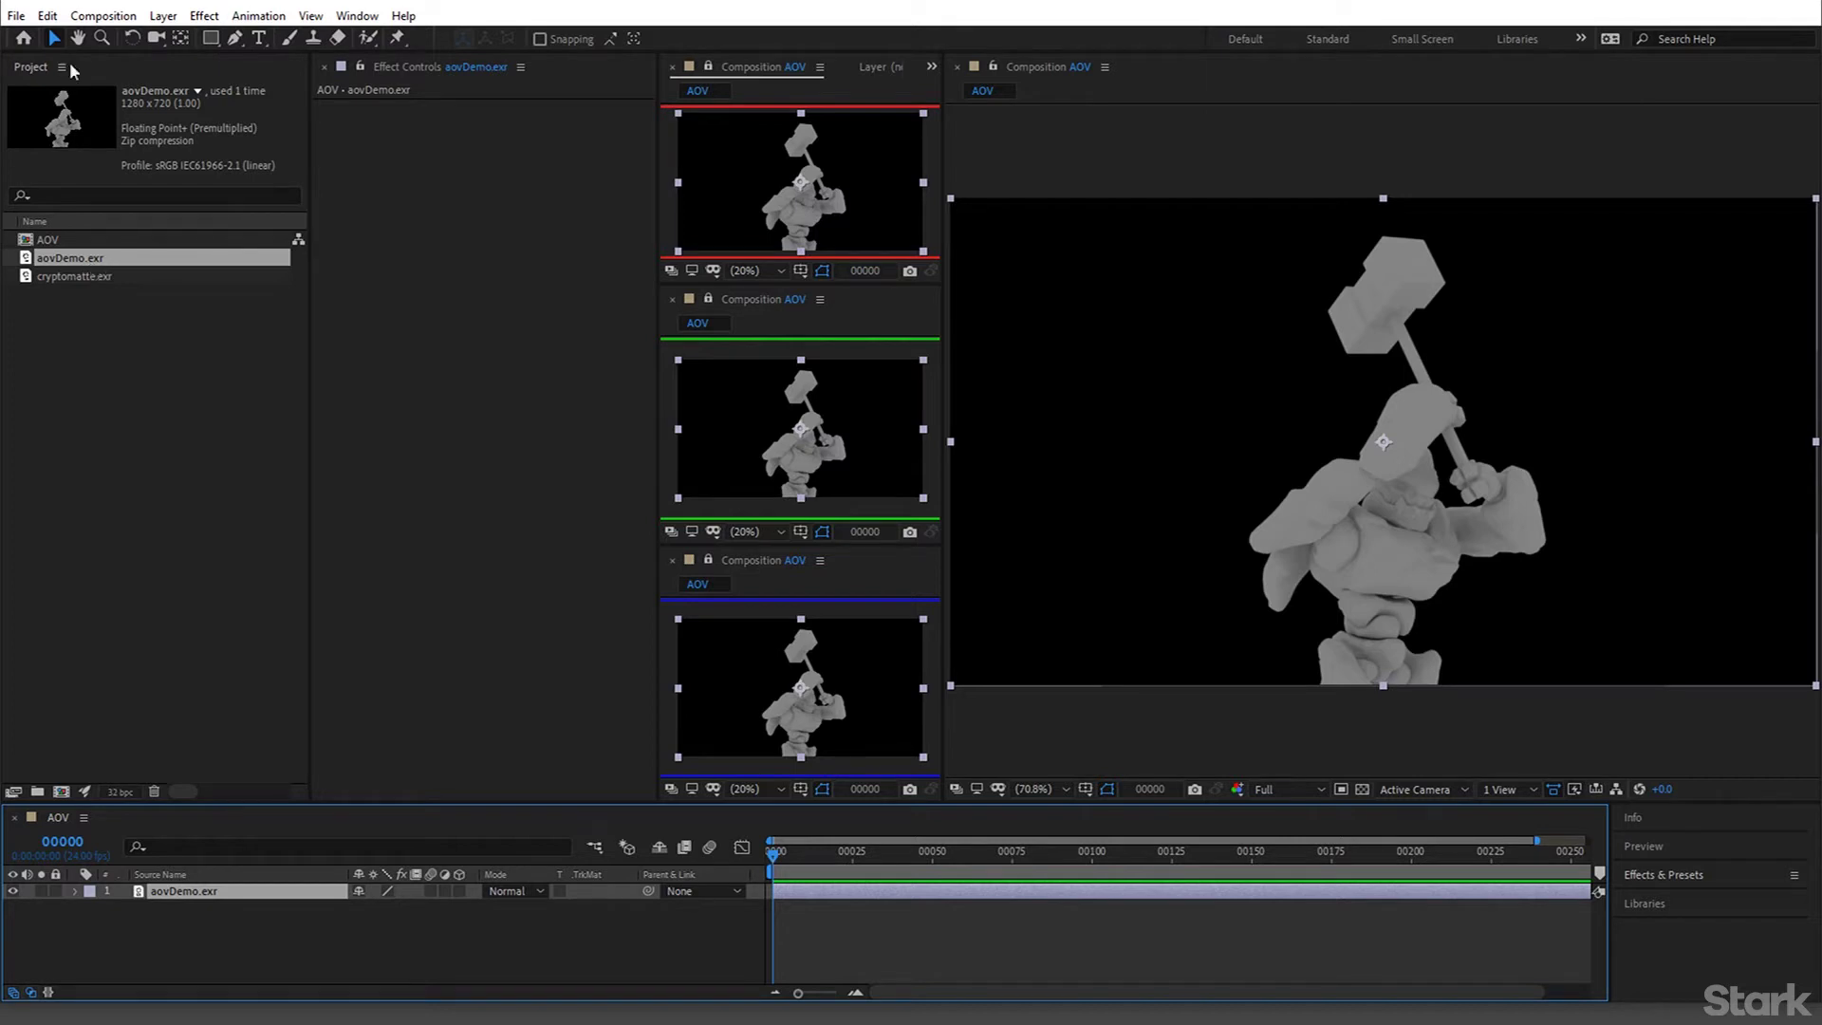
{"action": "left_click", "coordinate": [16, 15]}
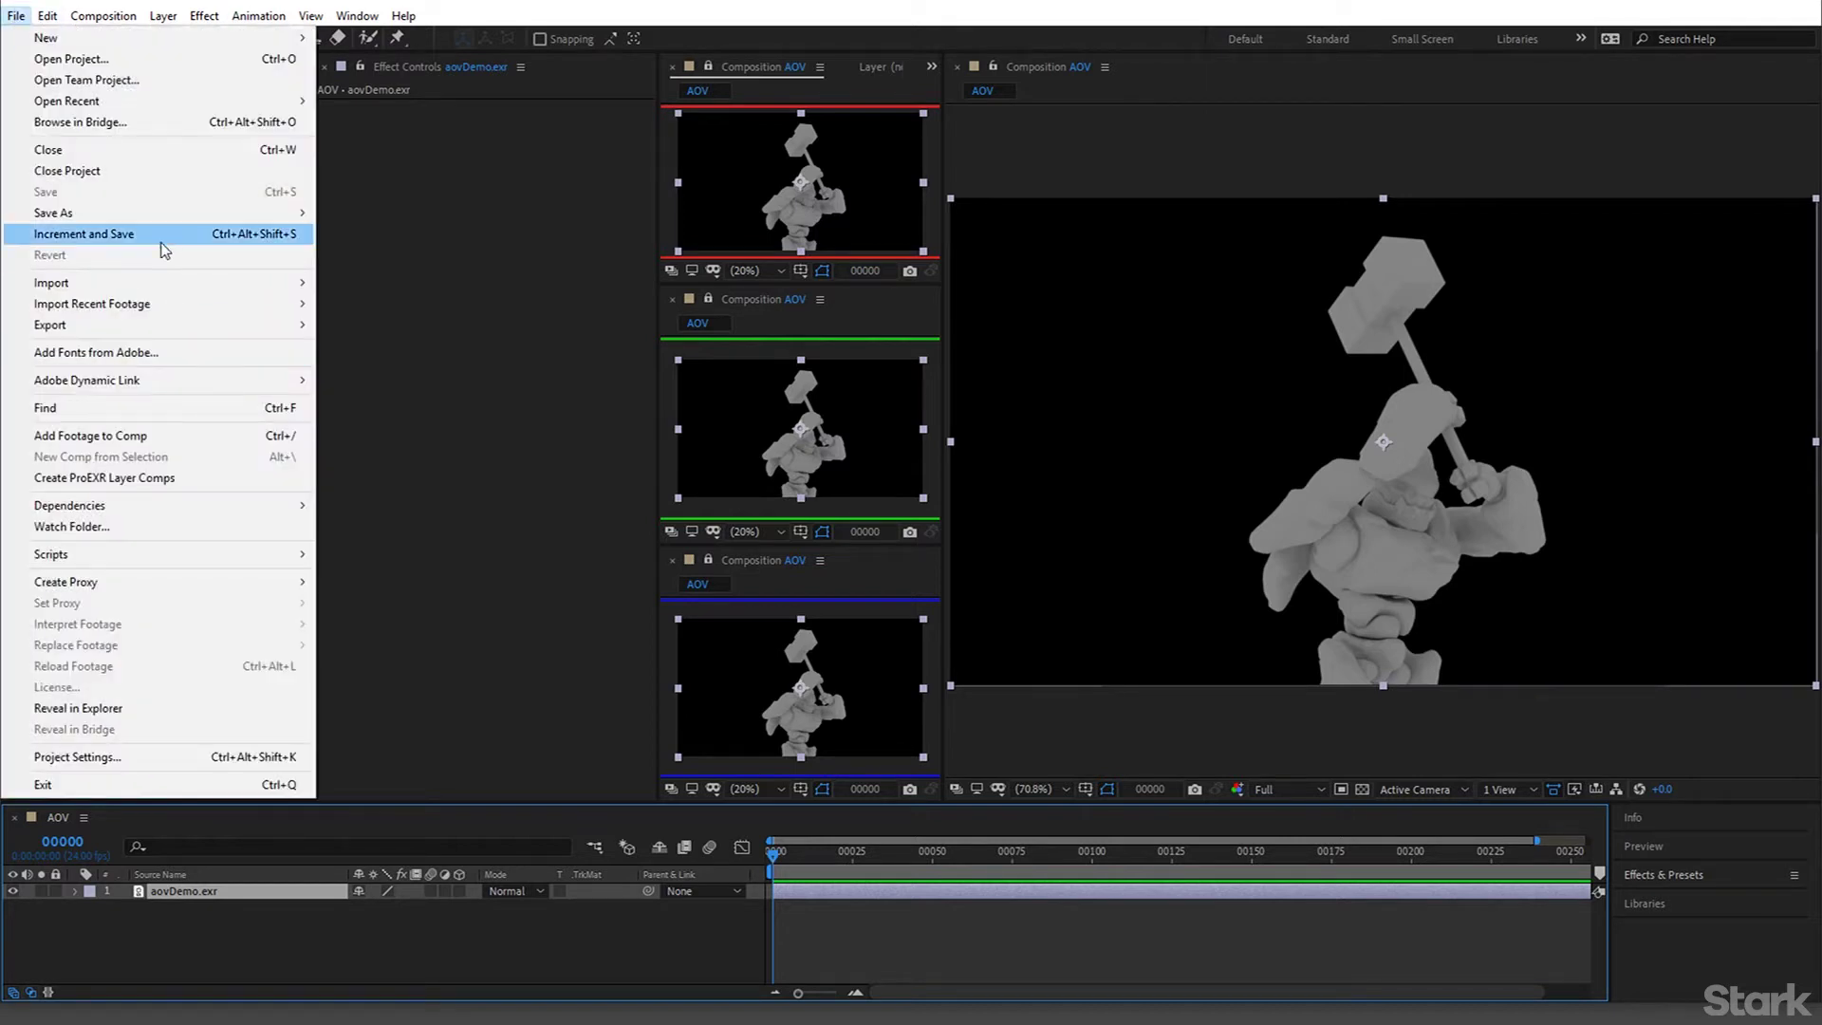
{"action": "left_click", "coordinate": [195, 481]}
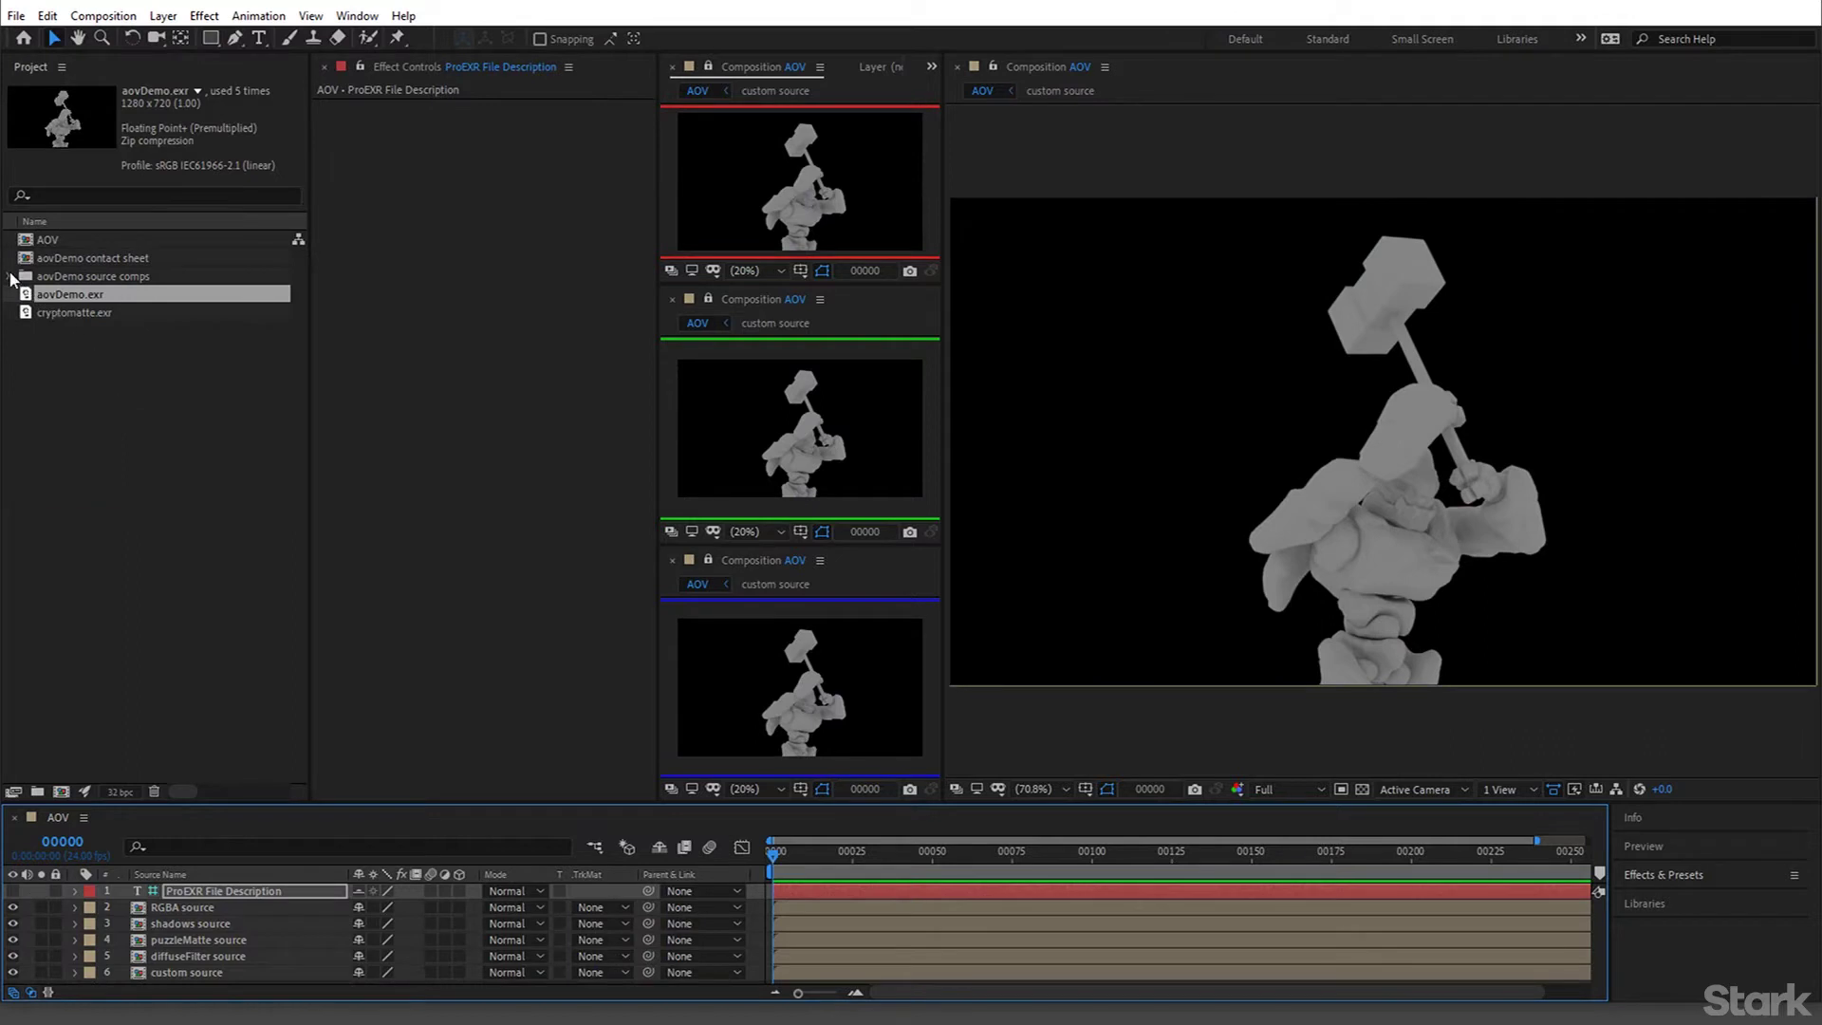
Expand the aovDemo source comps folder and preview the custom, diffuseFilter, puzzleMatte, RGBA and shadows source comps
{"action": "left_click", "coordinate": [11, 276]}
{"action": "left_click", "coordinate": [95, 294]}
{"action": "left_click", "coordinate": [100, 312]}
{"action": "left_click", "coordinate": [105, 331]}
{"action": "left_click", "coordinate": [104, 349]}
{"action": "left_click", "coordinate": [103, 367]}
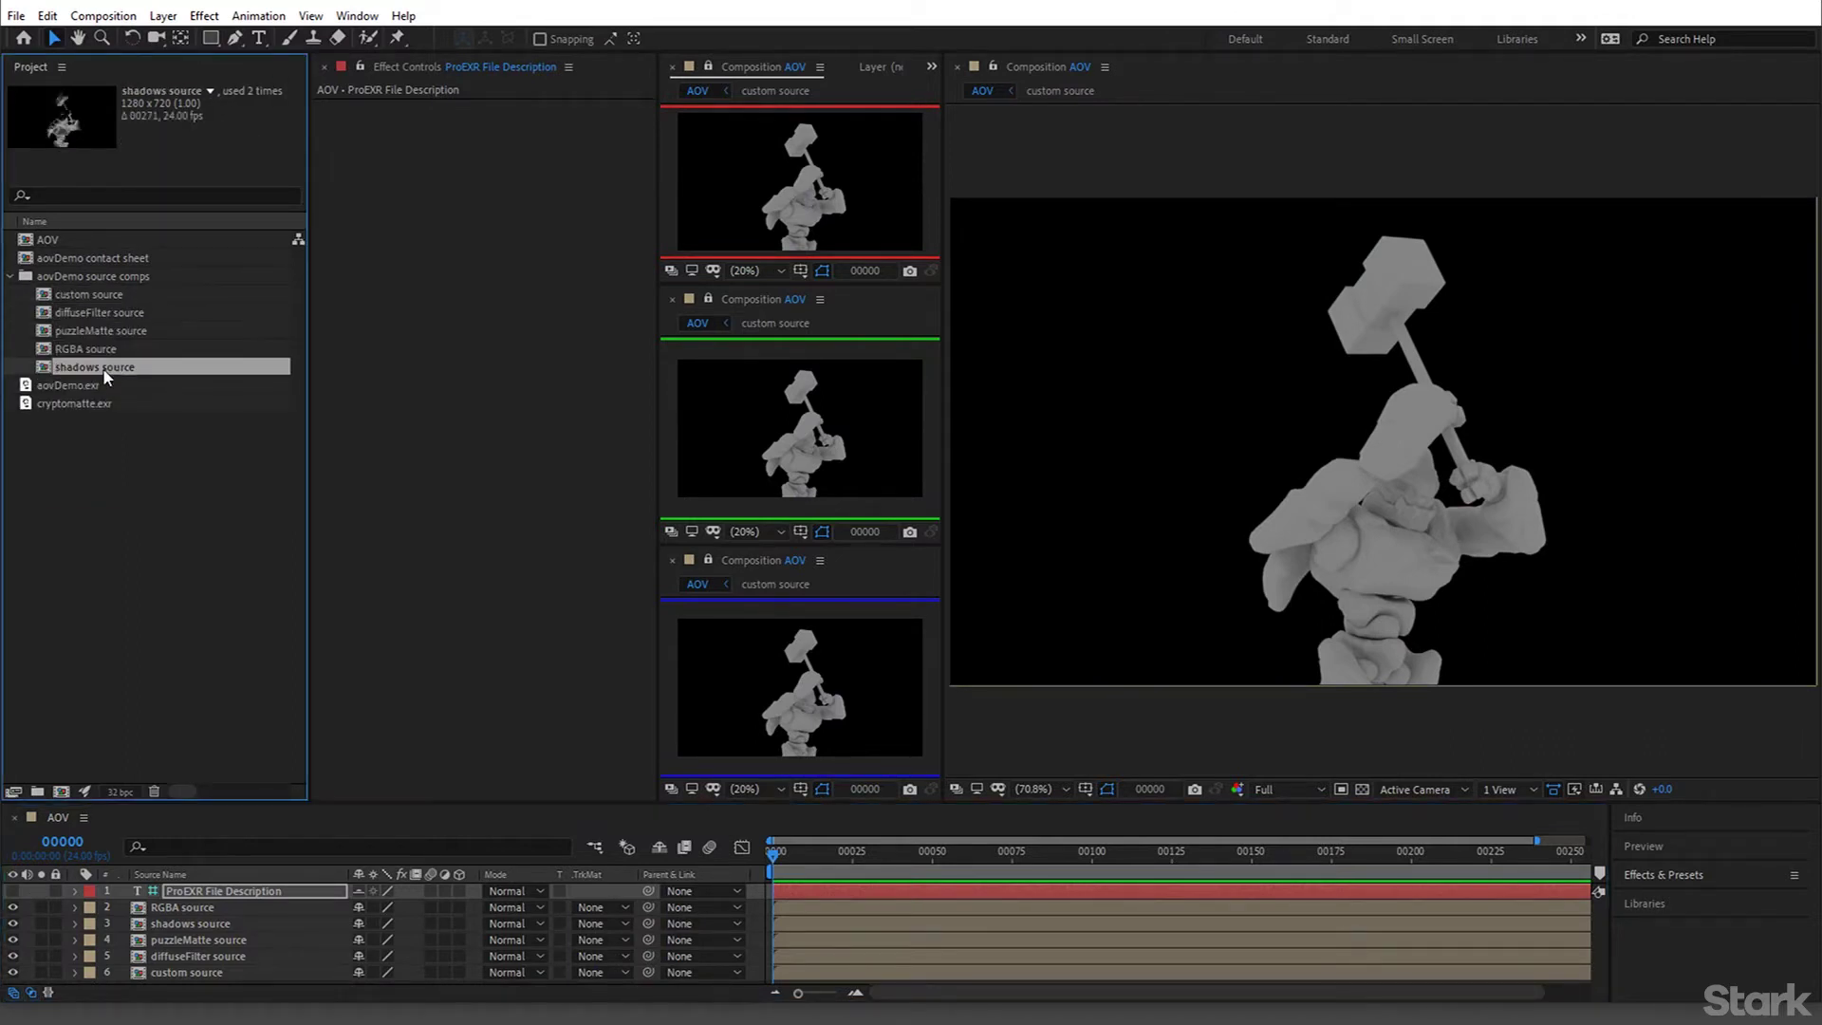
{"action": "left_click", "coordinate": [100, 349]}
{"action": "left_click", "coordinate": [104, 331]}
{"action": "left_click", "coordinate": [104, 312]}
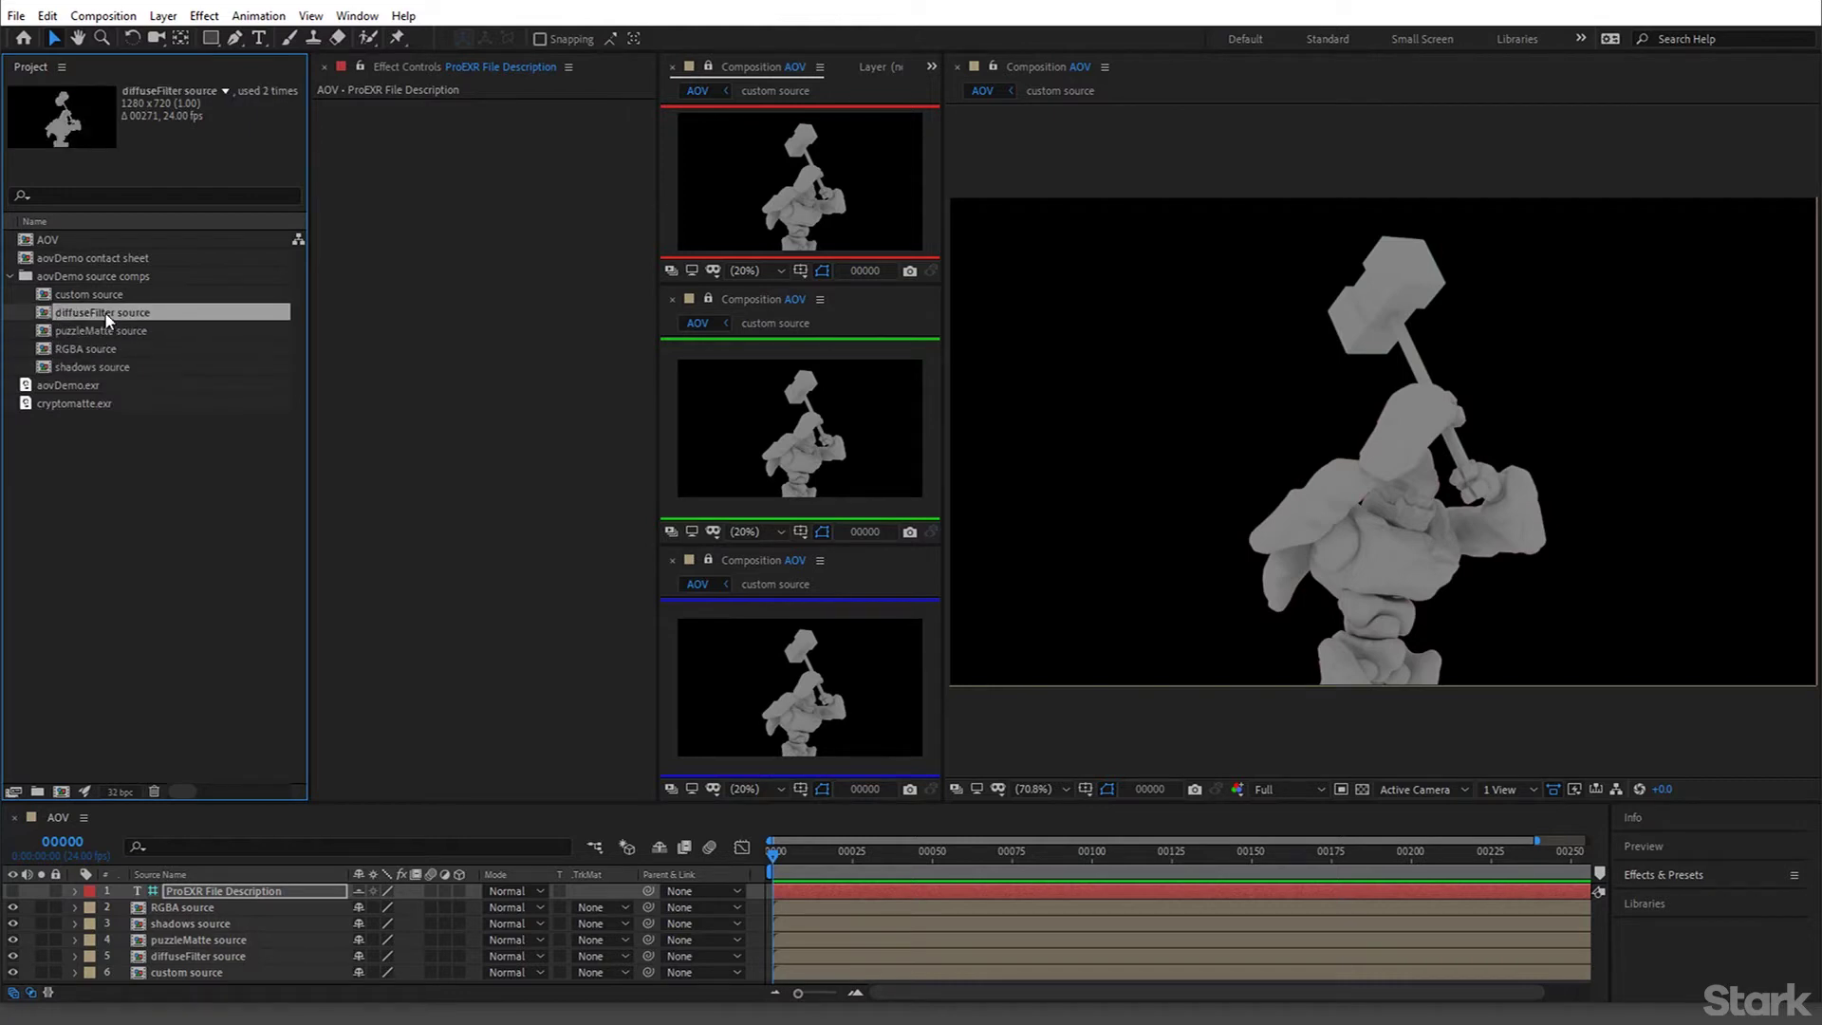
{"action": "left_click", "coordinate": [107, 300]}
{"action": "key", "text": "Down"}
{"action": "key", "text": "Down"}
{"action": "key", "text": "Down"}
{"action": "key", "text": "Down"}
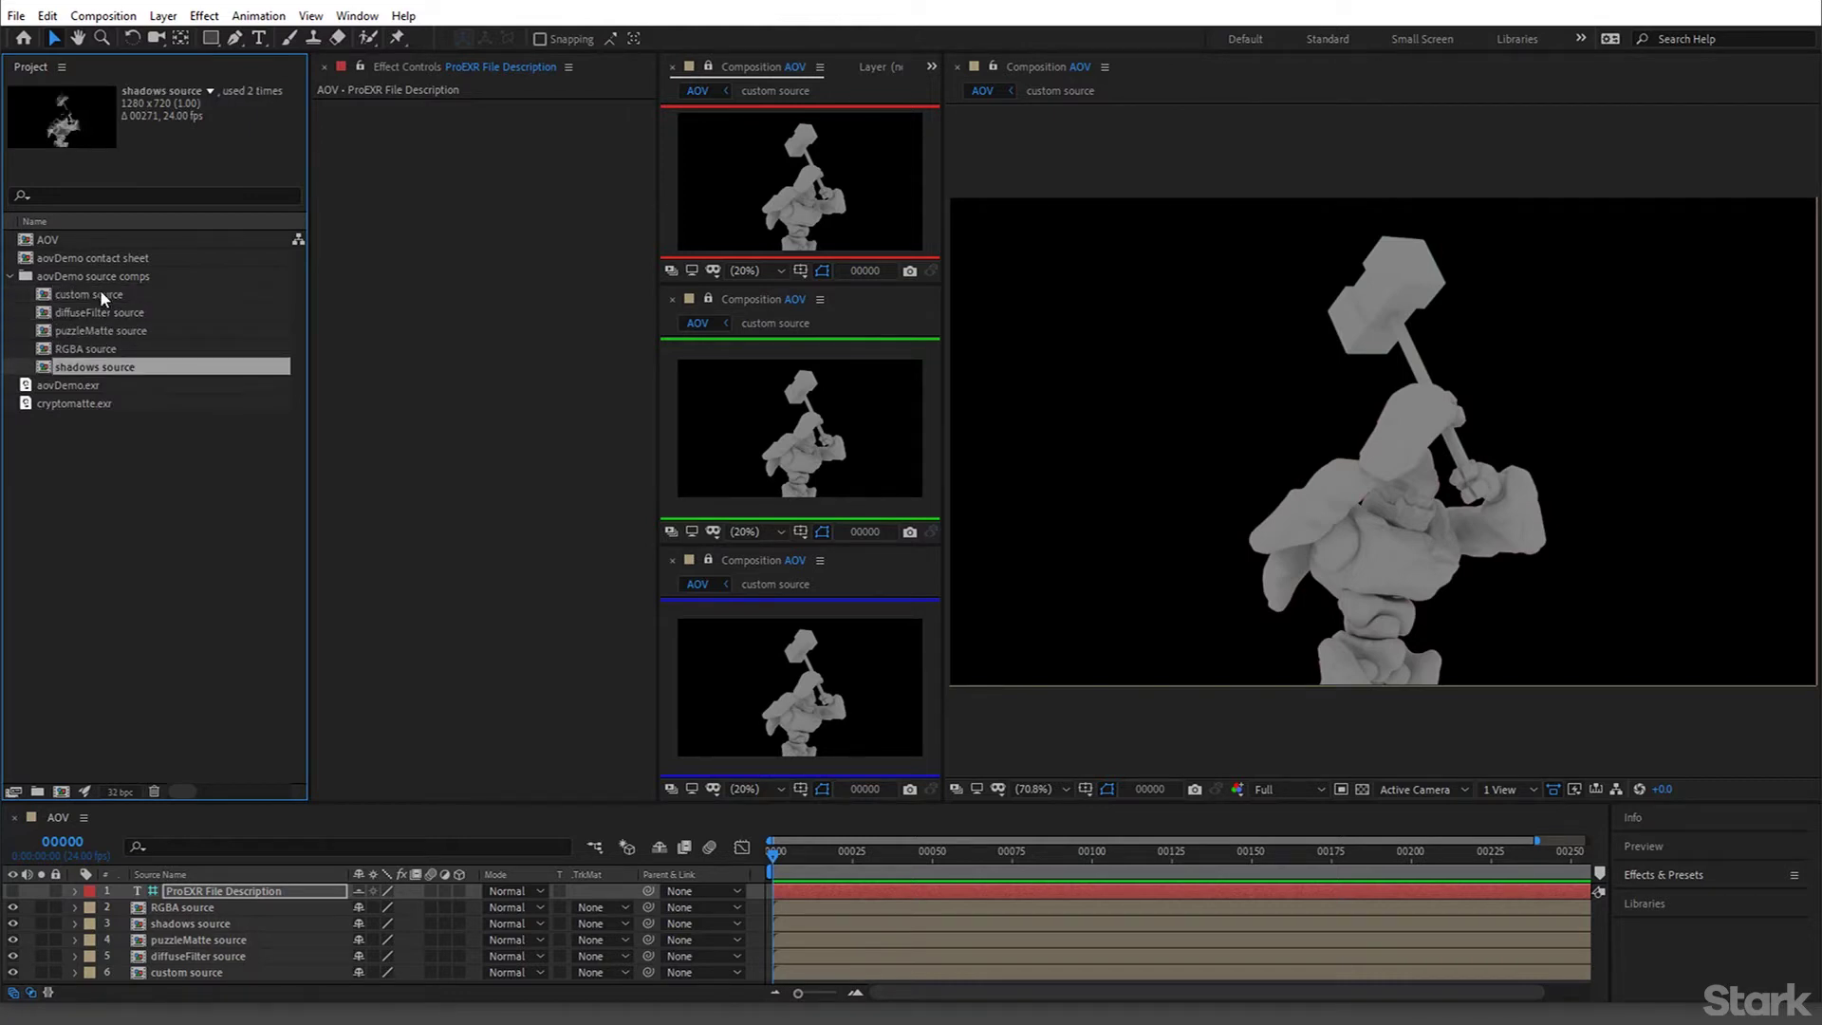
{"action": "left_click", "coordinate": [102, 296]}
{"action": "left_click", "coordinate": [104, 313]}
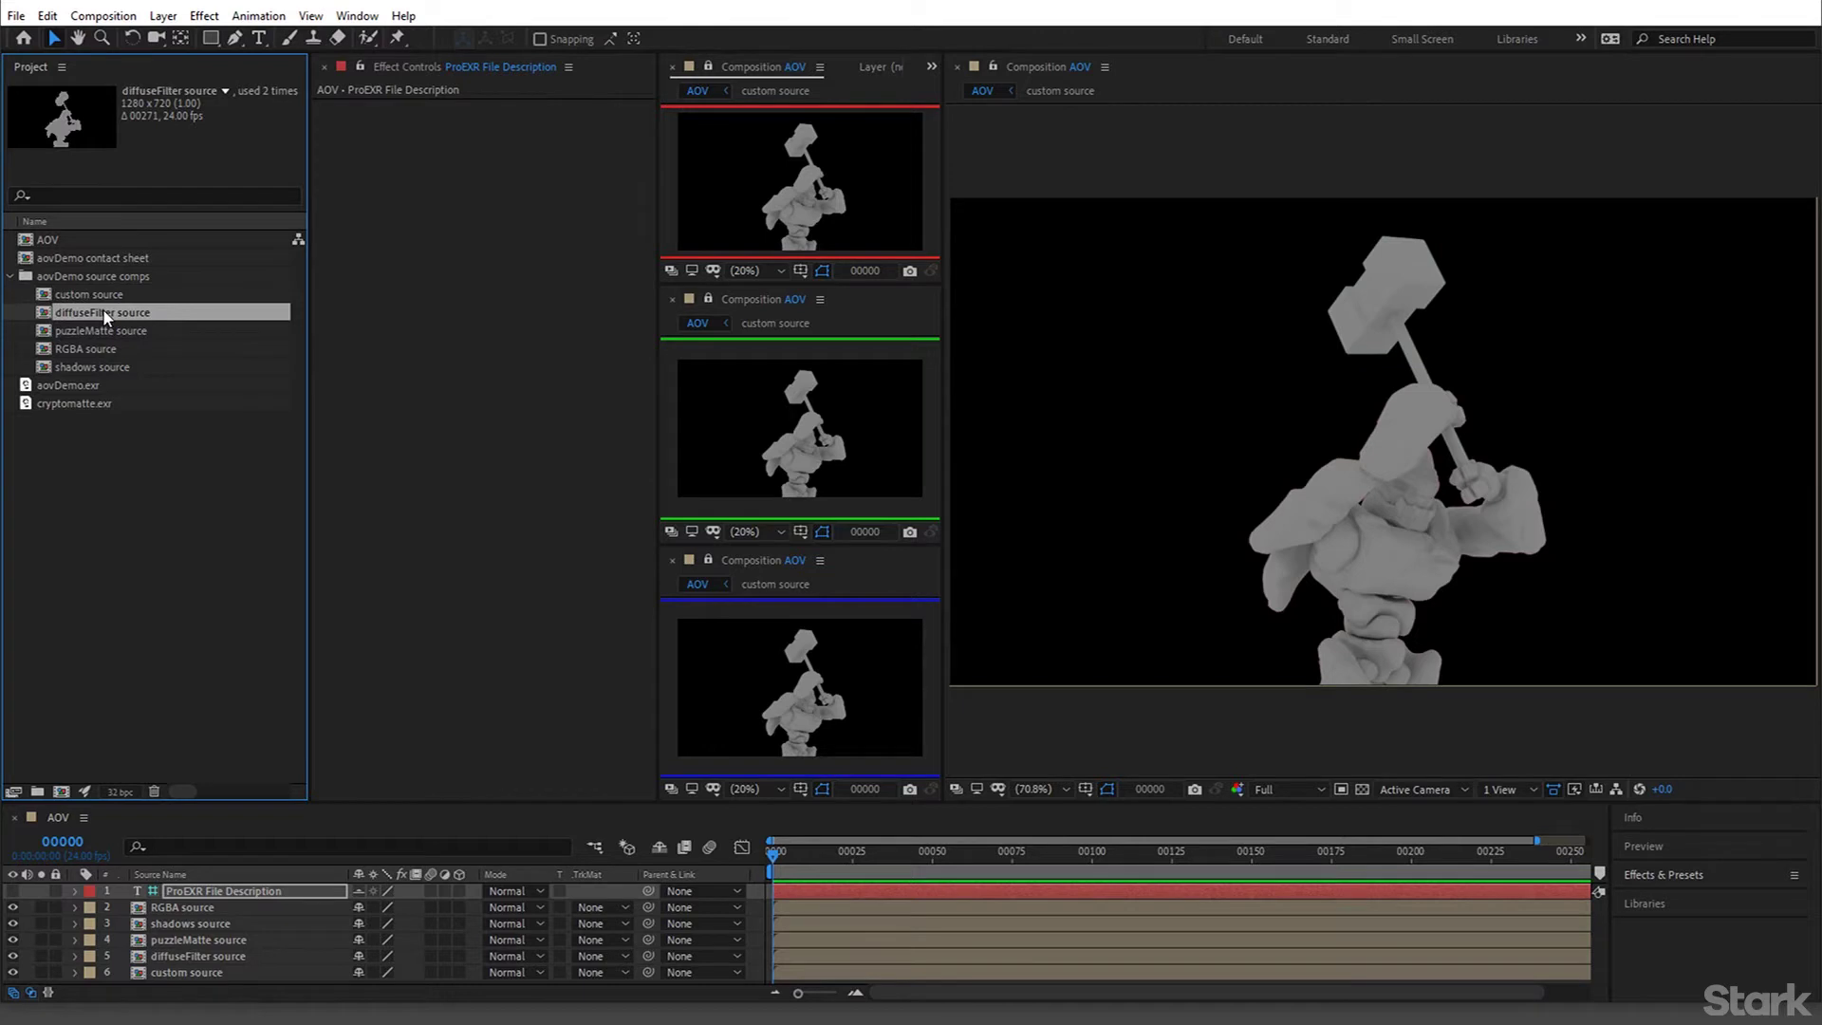
Open the diffuseFilter, puzzleMatte and RGBA source comps in turn to examine their render passes
{"action": "double_click", "coordinate": [103, 312]}
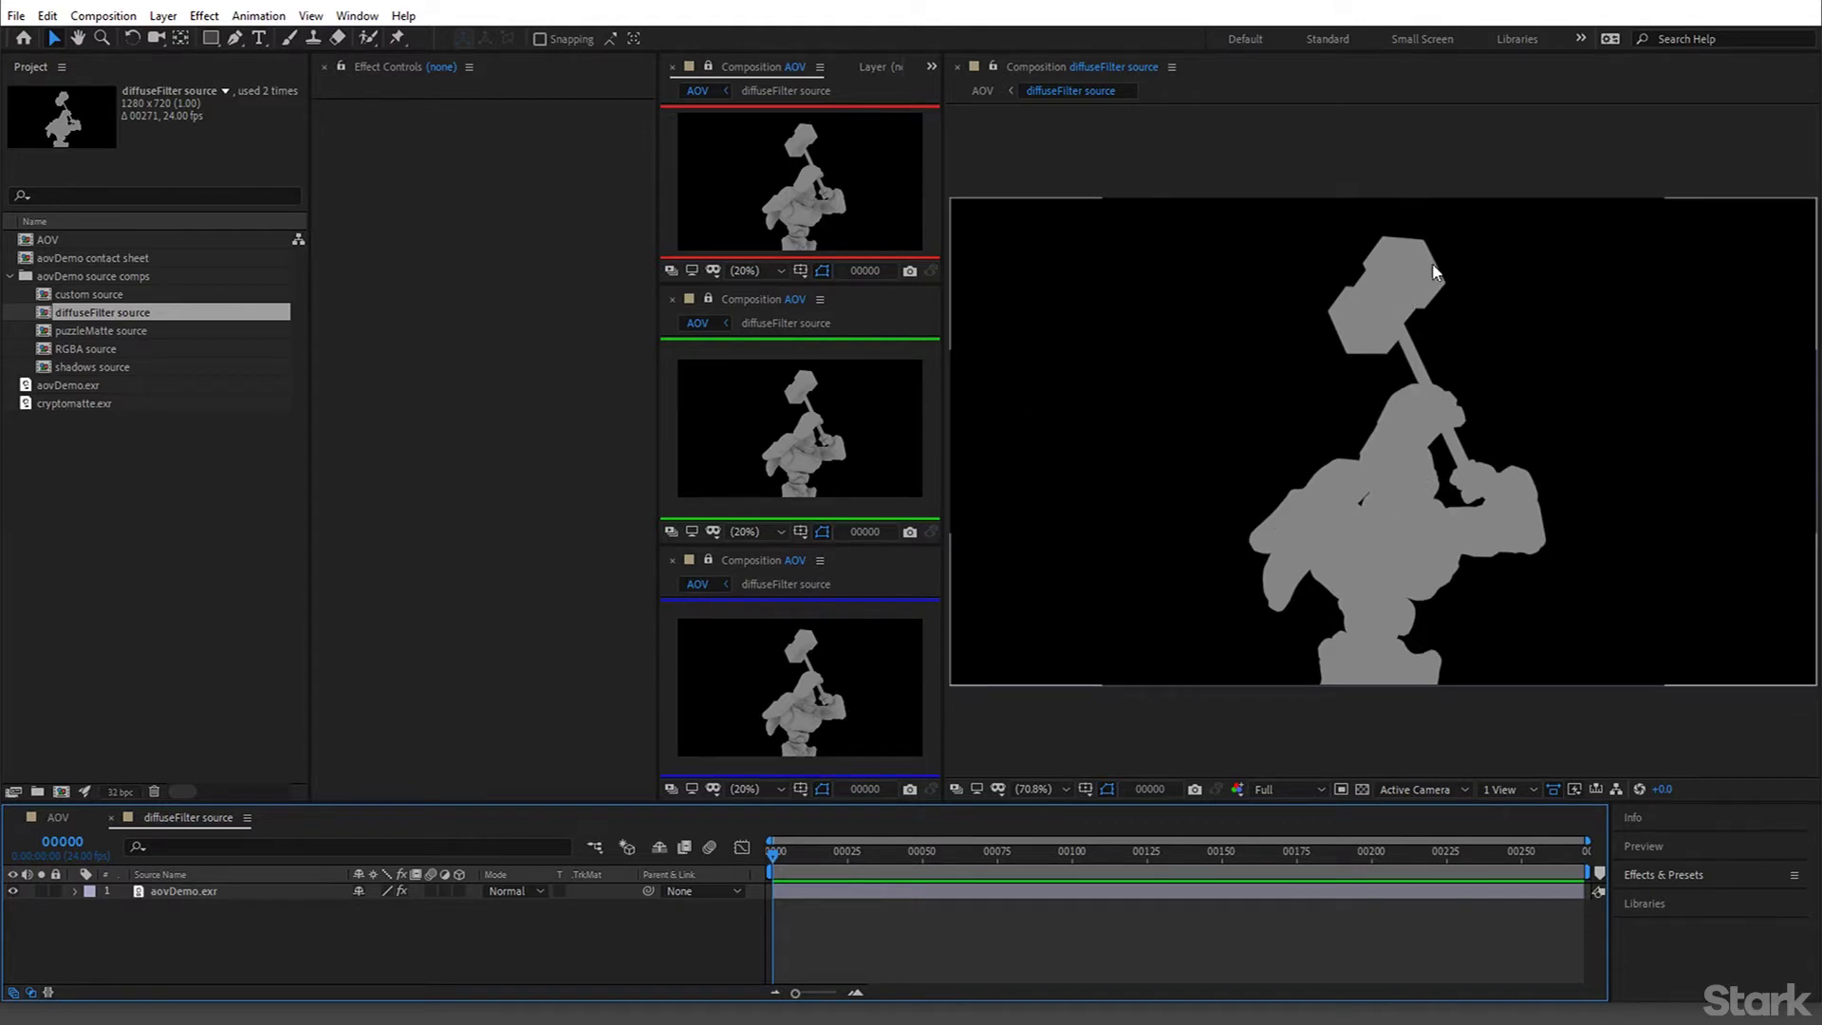
{"action": "double_click", "coordinate": [114, 330]}
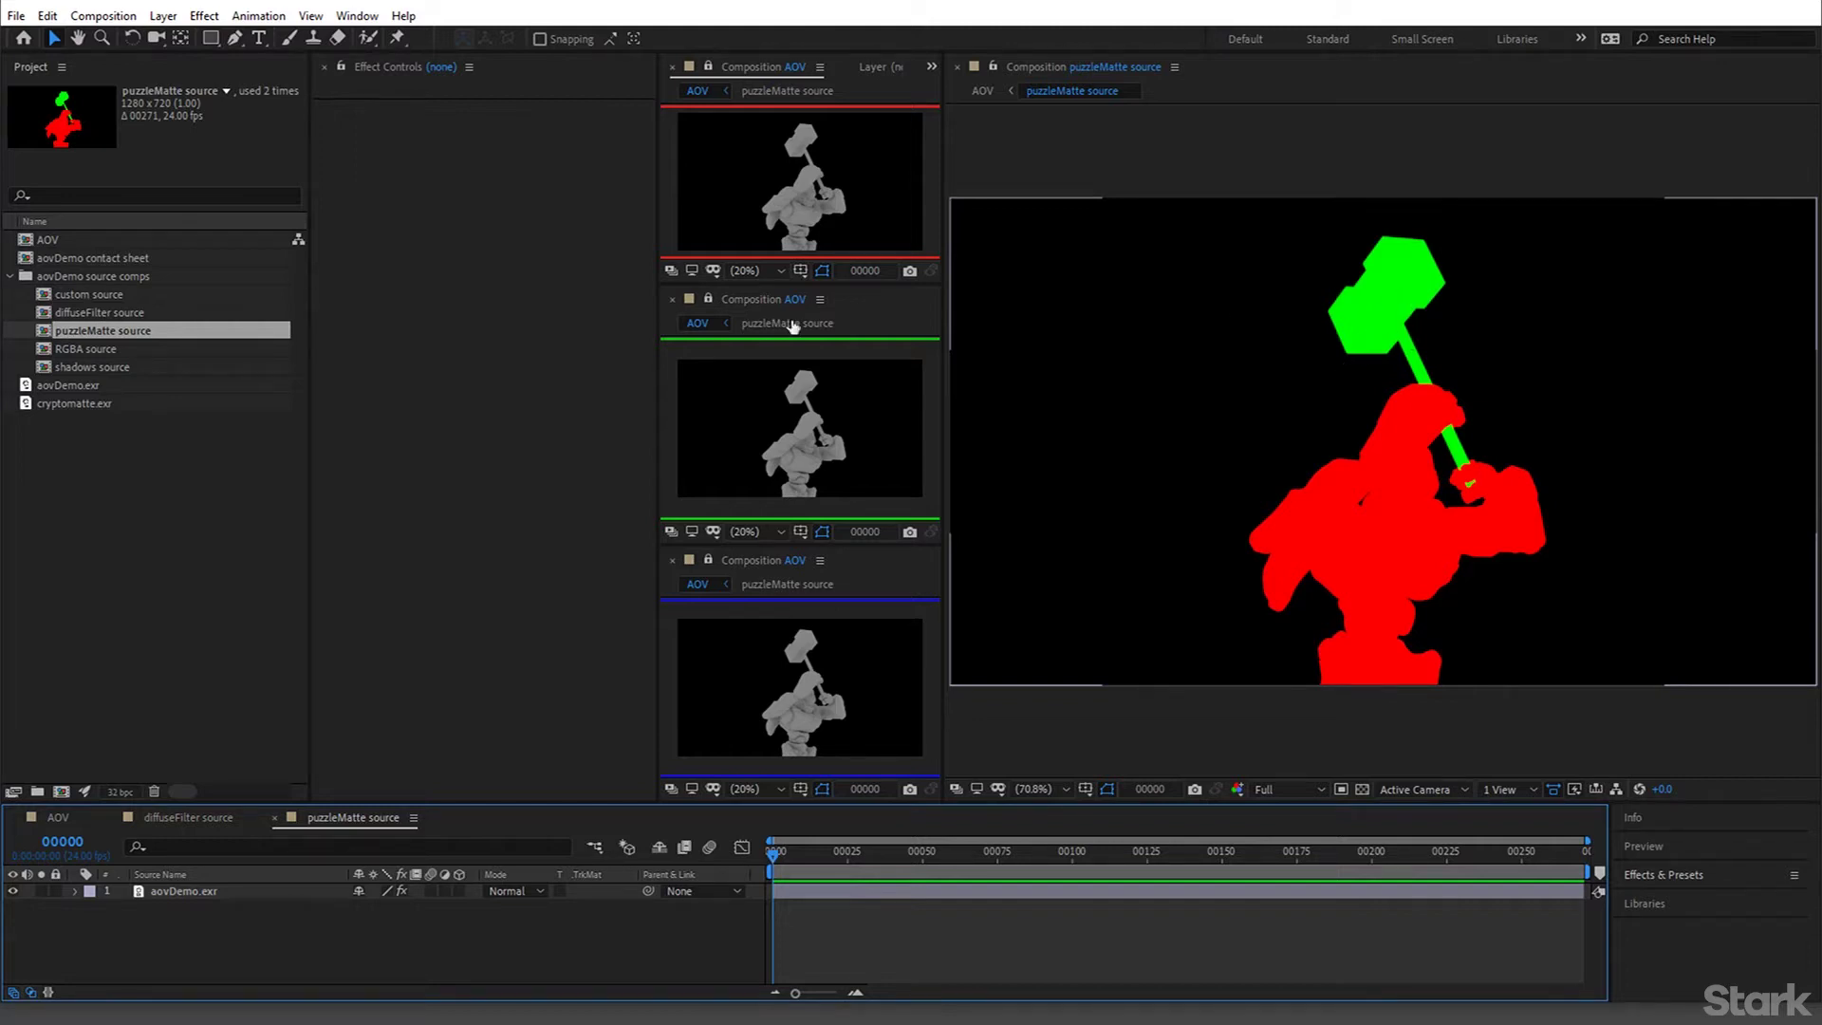
{"action": "left_click", "coordinate": [859, 718]}
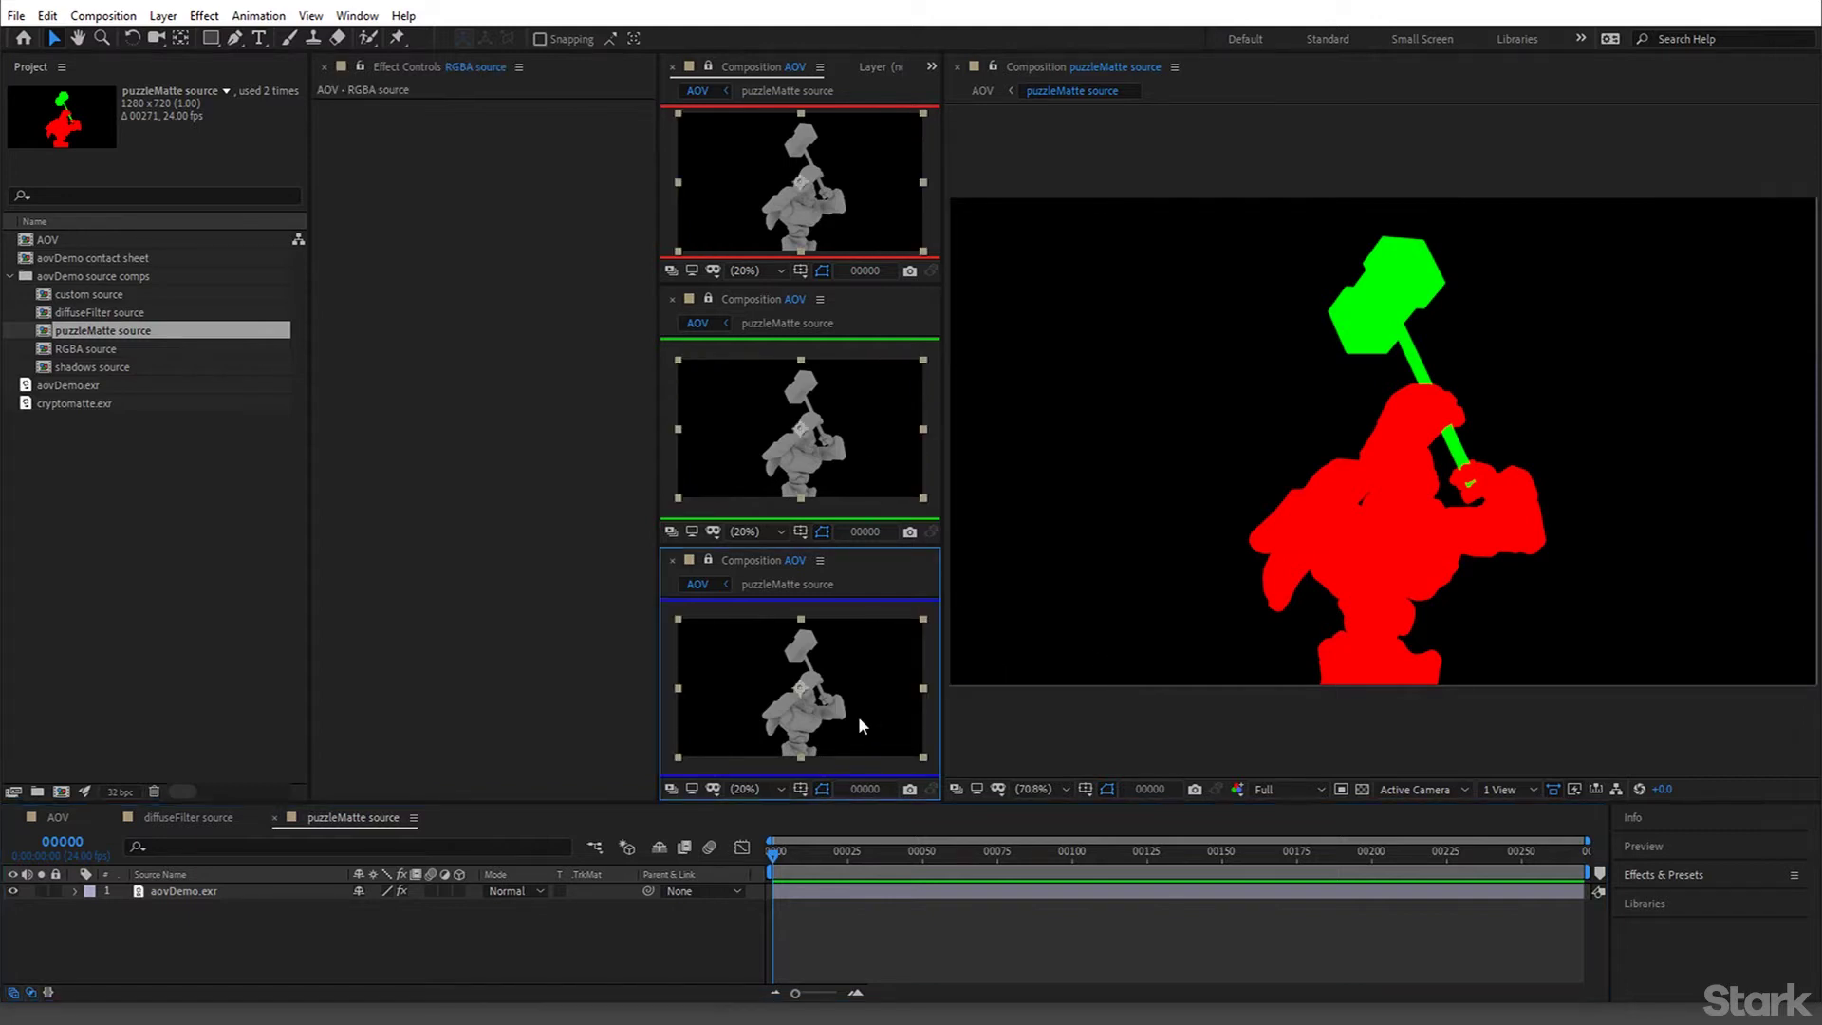
{"action": "left_click", "coordinate": [84, 261]}
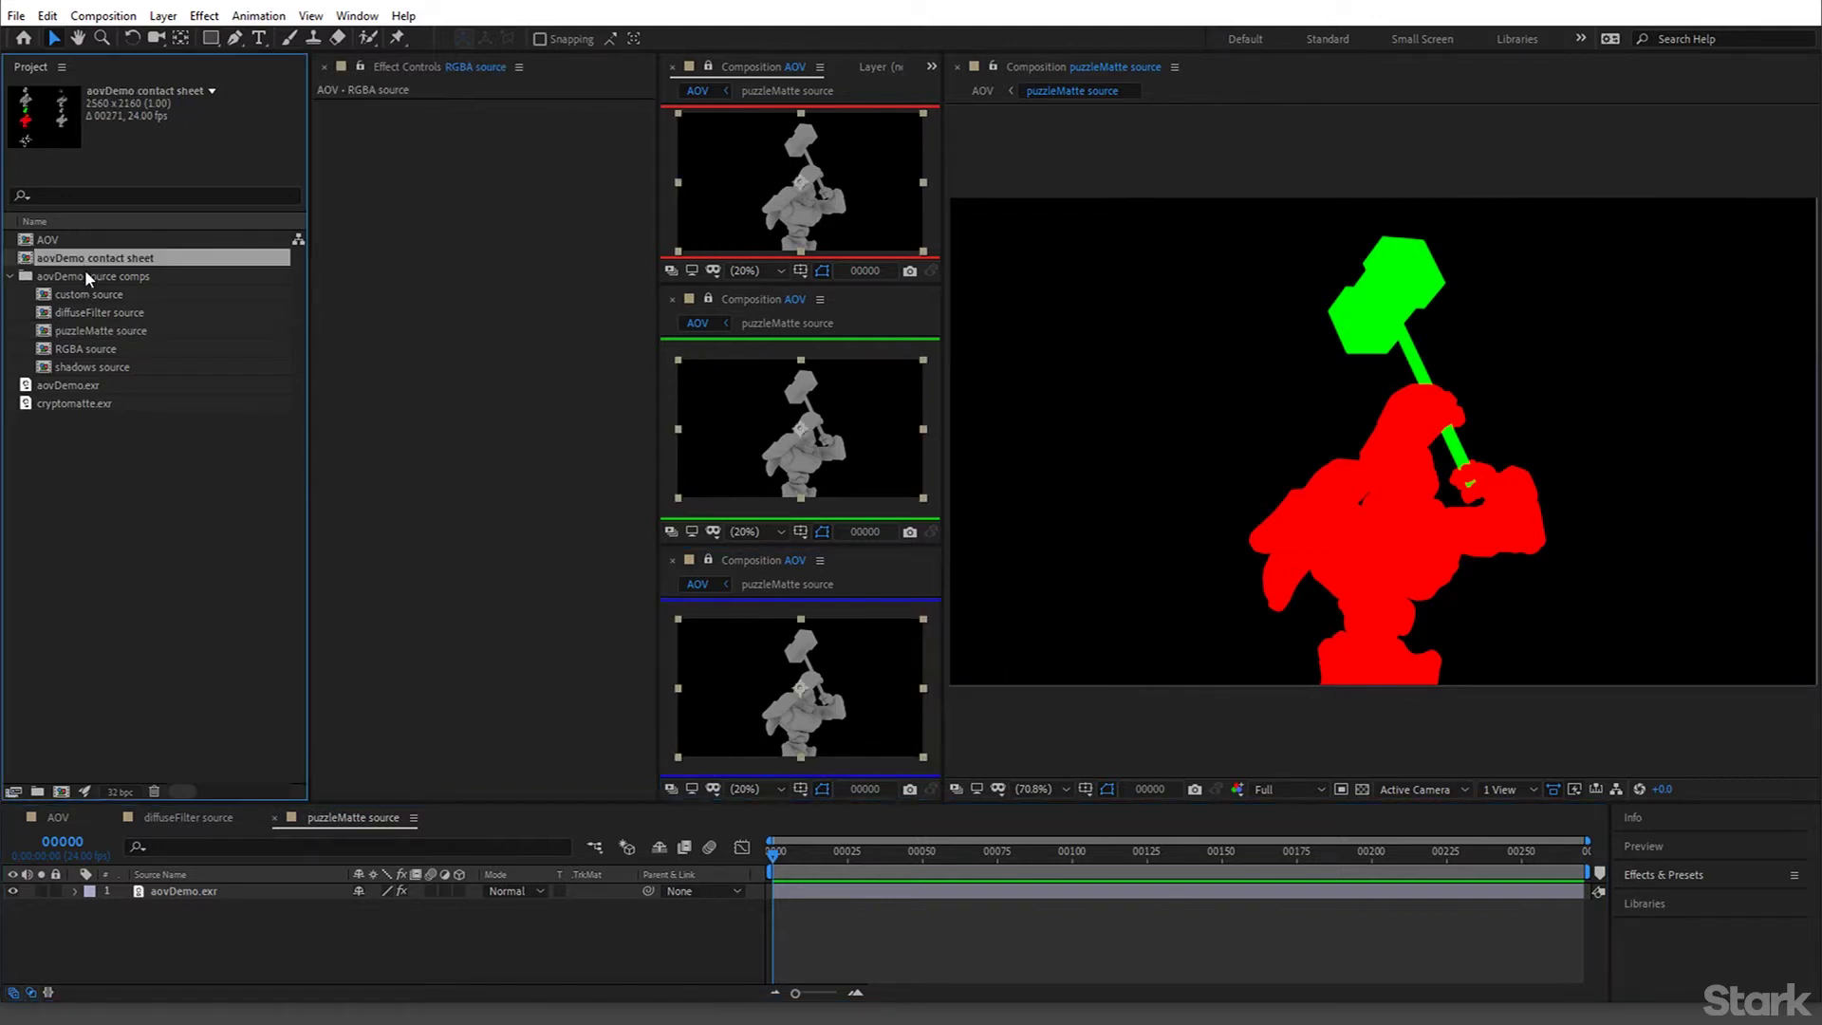
{"action": "left_click", "coordinate": [84, 277]}
{"action": "left_click", "coordinate": [83, 294]}
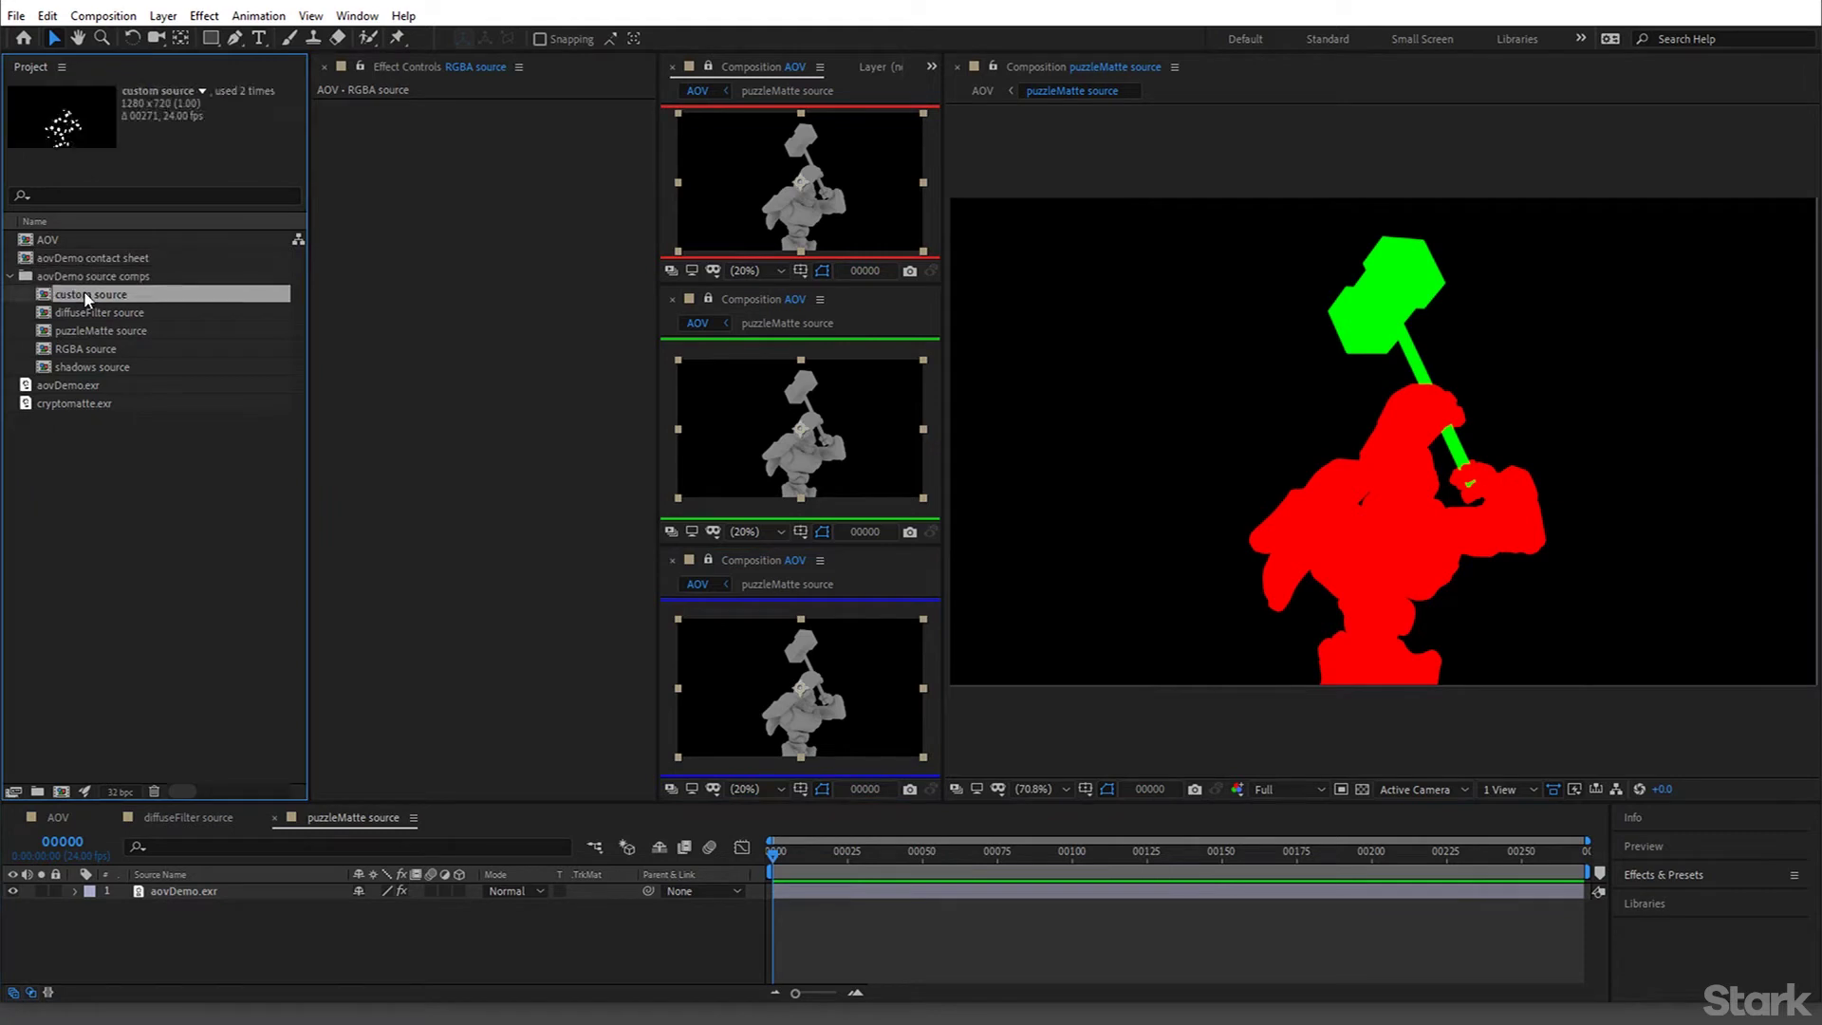
{"action": "double_click", "coordinate": [93, 349]}
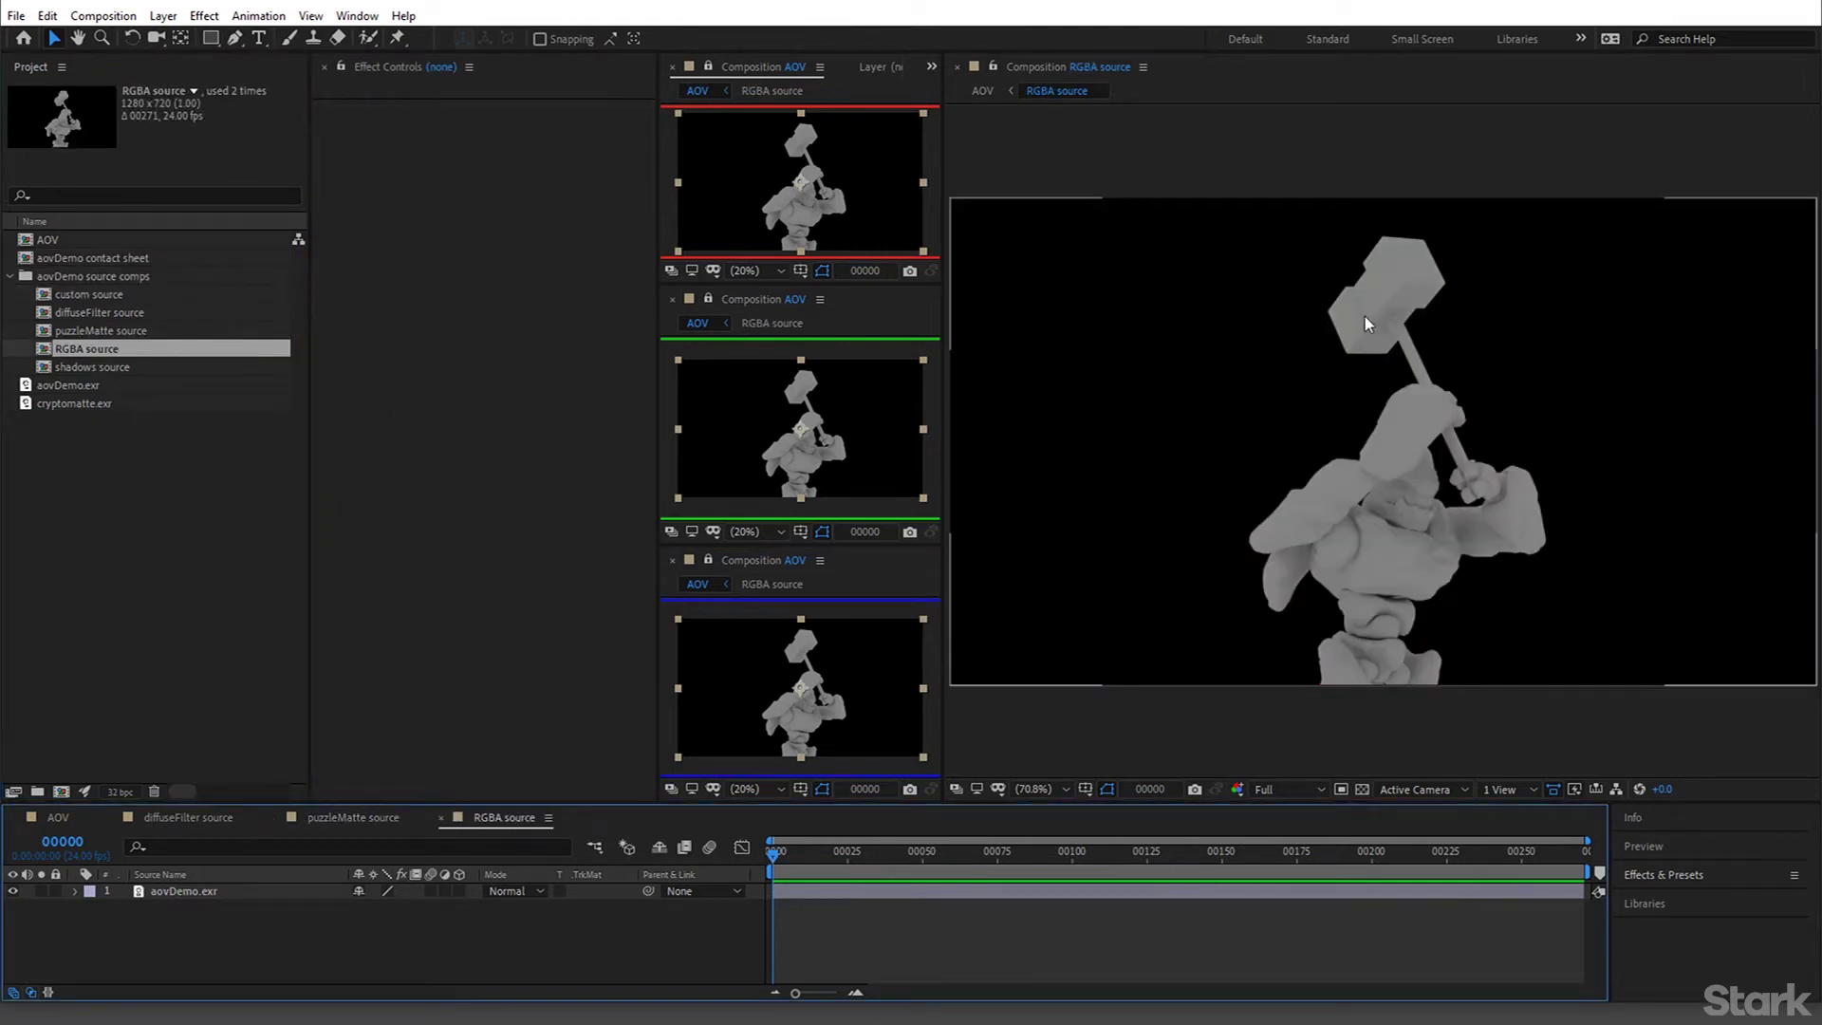
Open the shadows and custom source comps and examine the EXtractoR channel settings on their aovDemo.exr layers
{"action": "left_click", "coordinate": [105, 367]}
{"action": "double_click", "coordinate": [104, 367]}
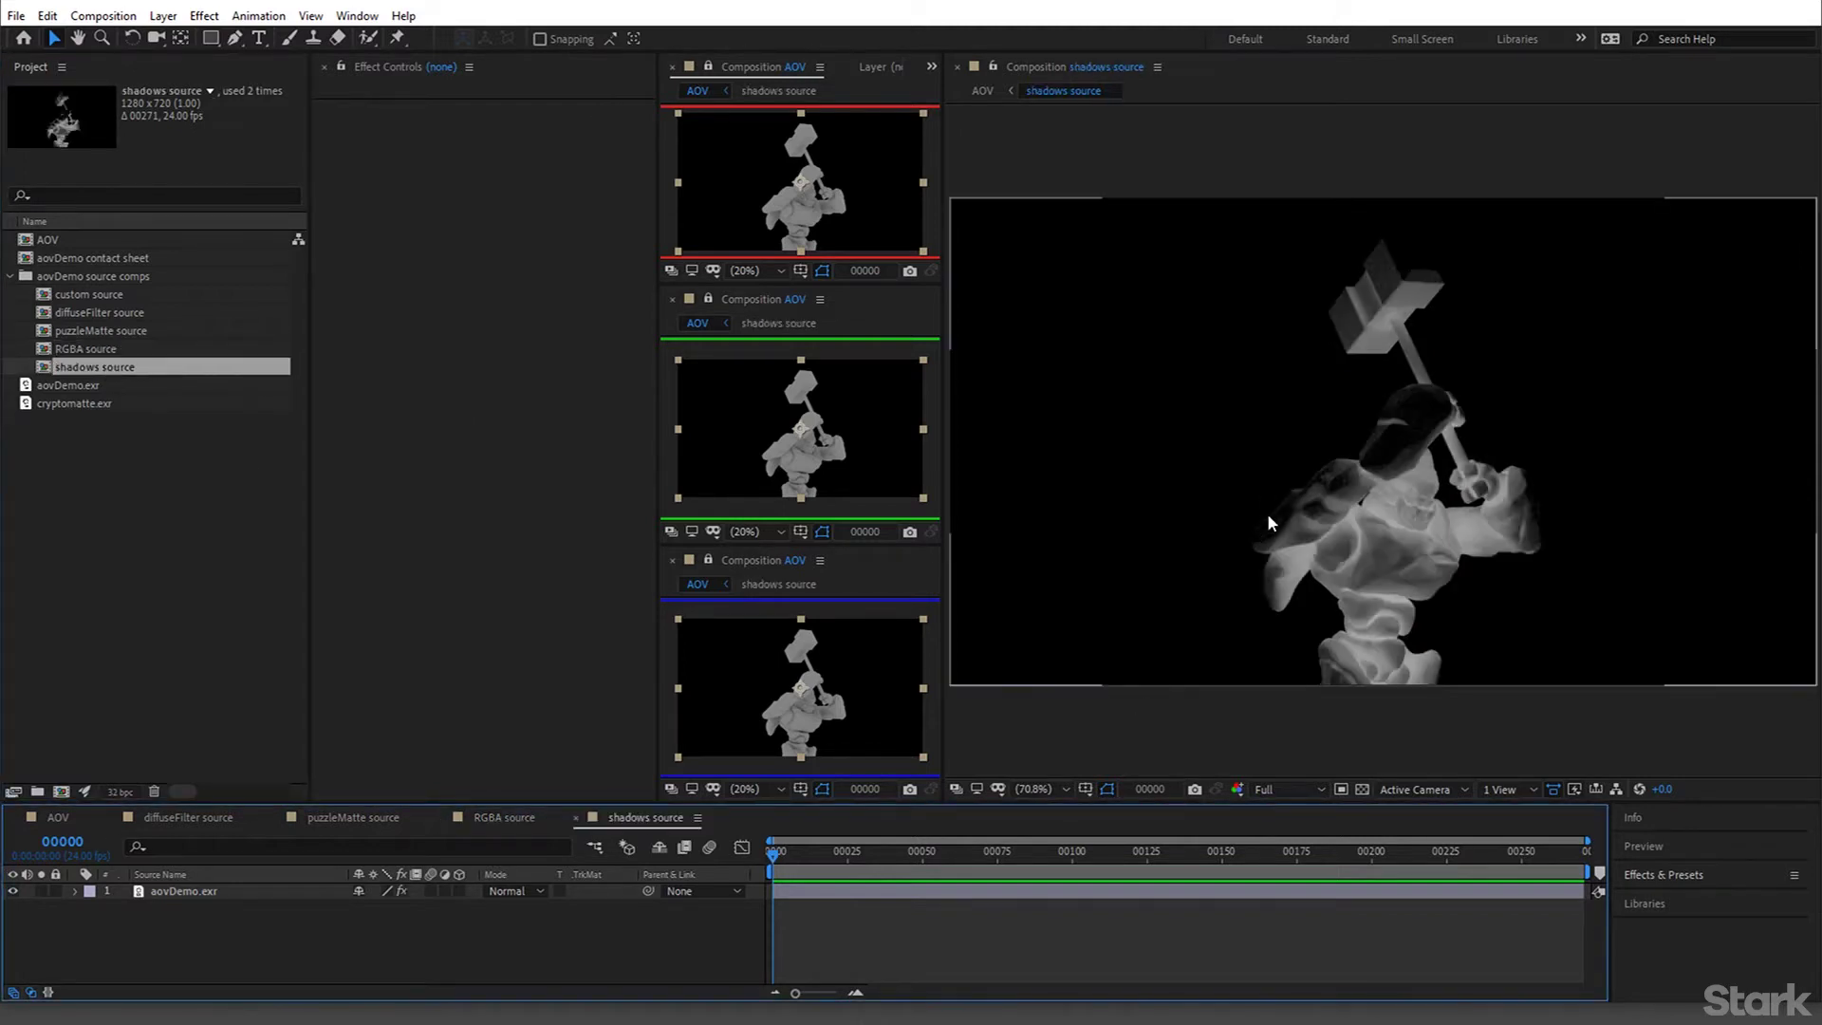
{"action": "left_click", "coordinate": [343, 892]}
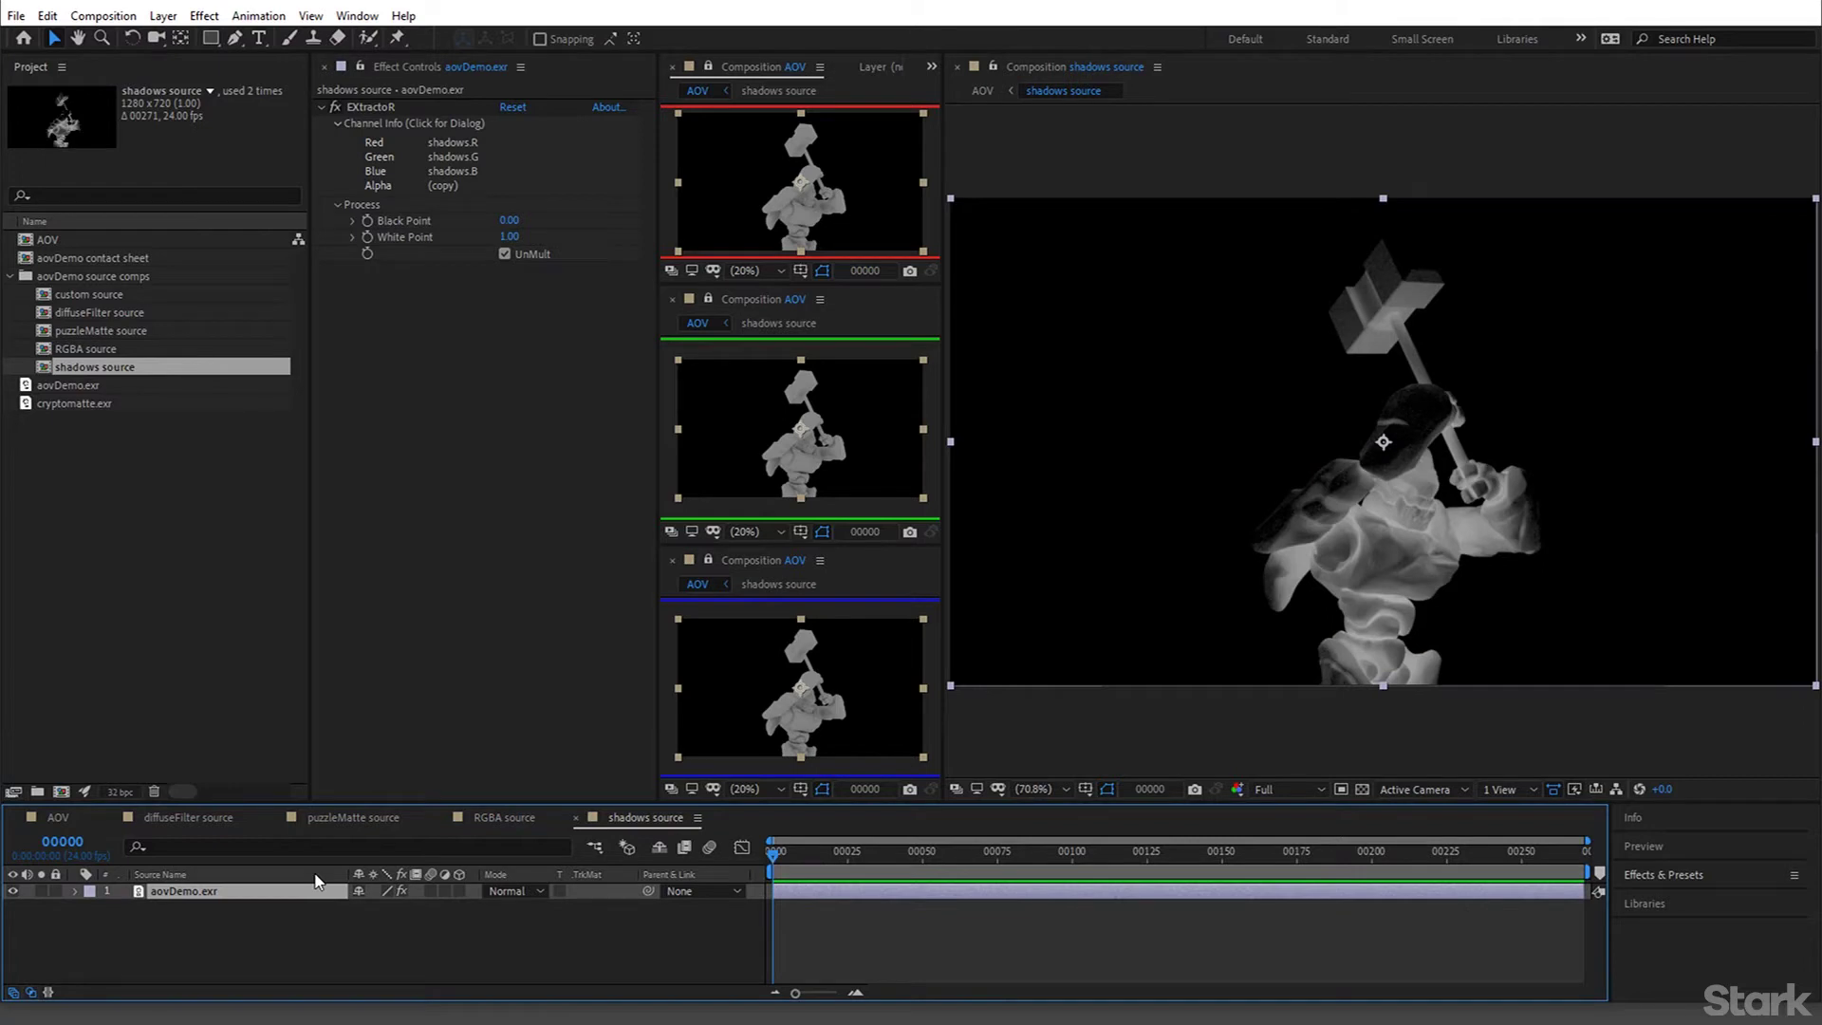
{"action": "double_click", "coordinate": [120, 299]}
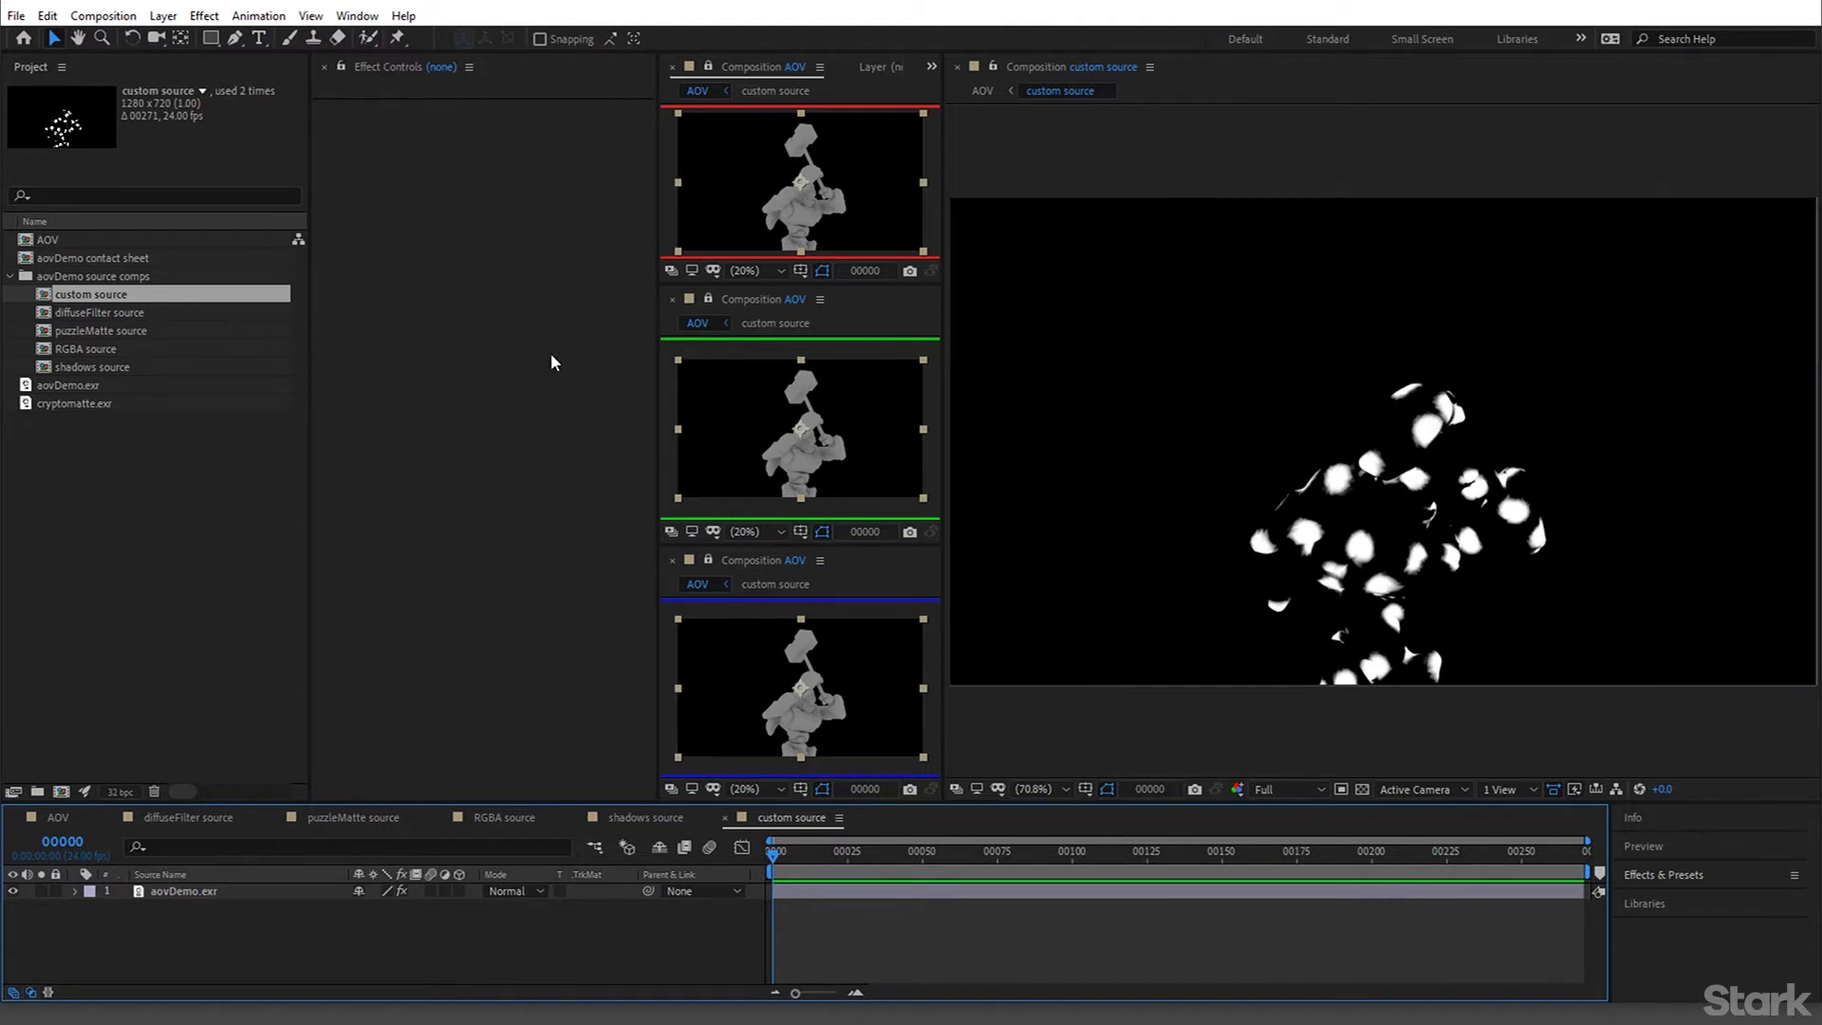
{"action": "left_click", "coordinate": [825, 164]}
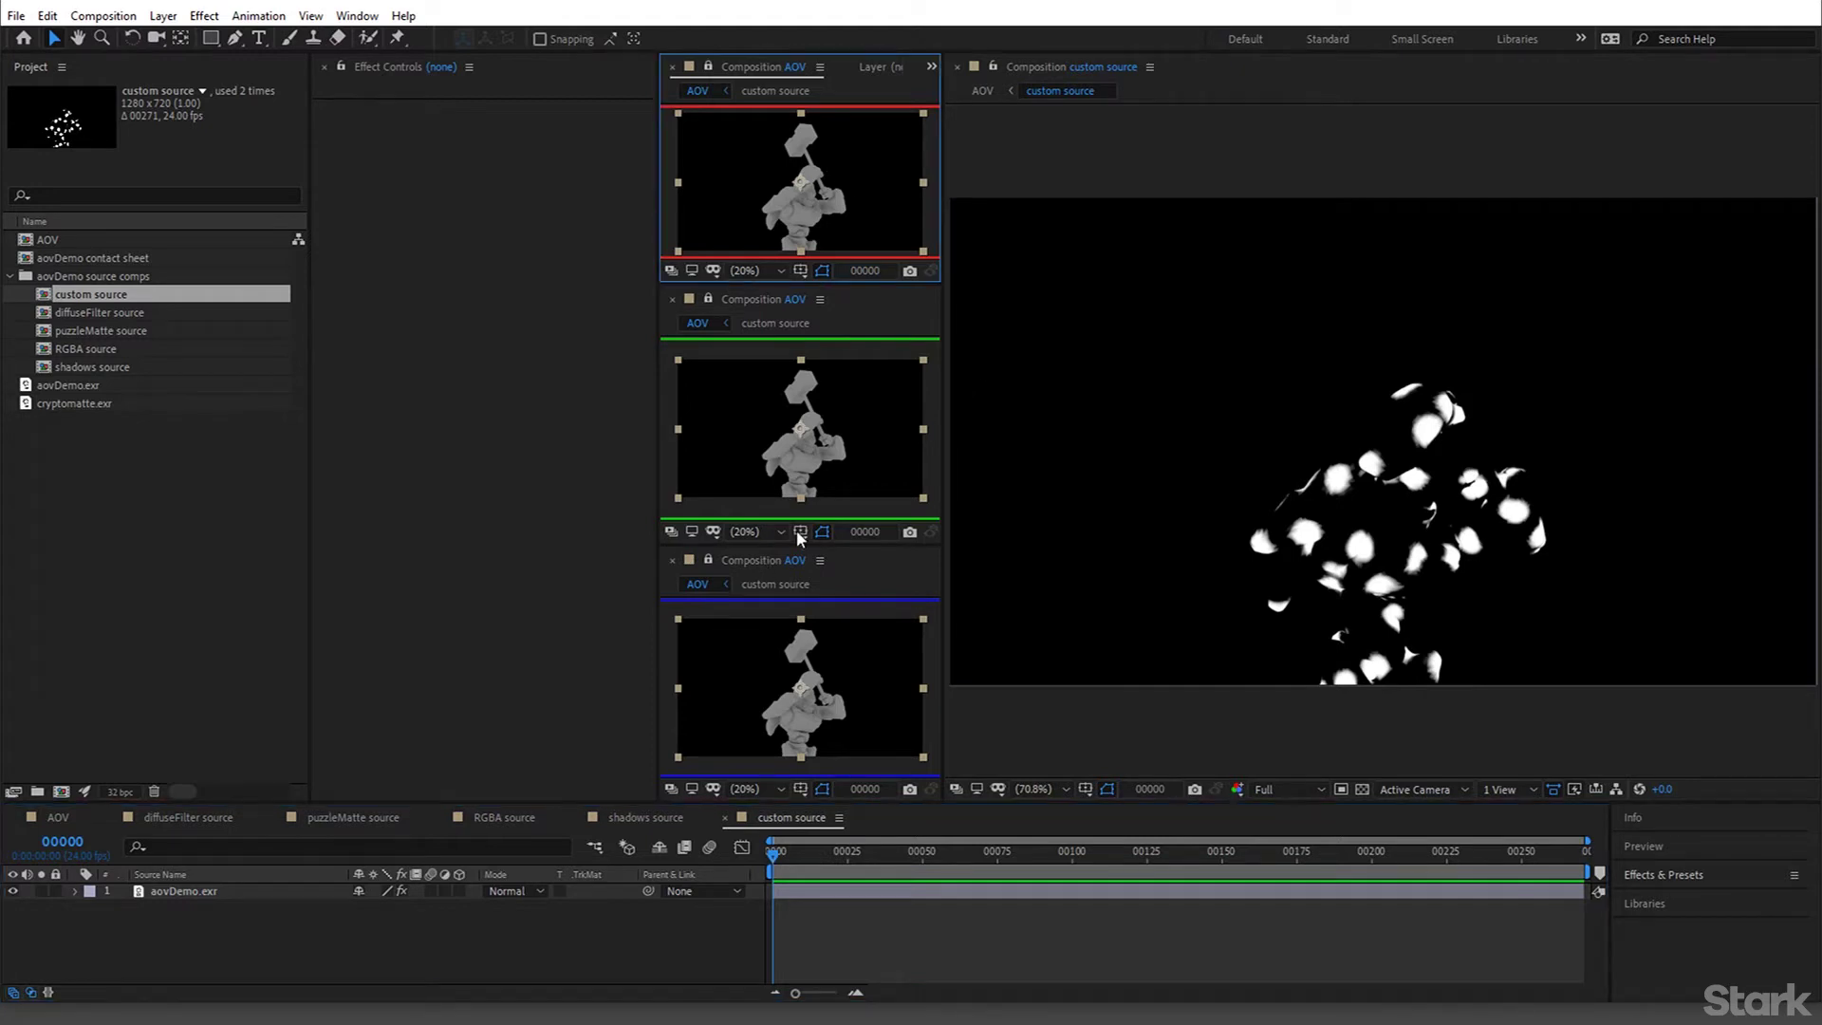
{"action": "left_click", "coordinate": [1032, 583]}
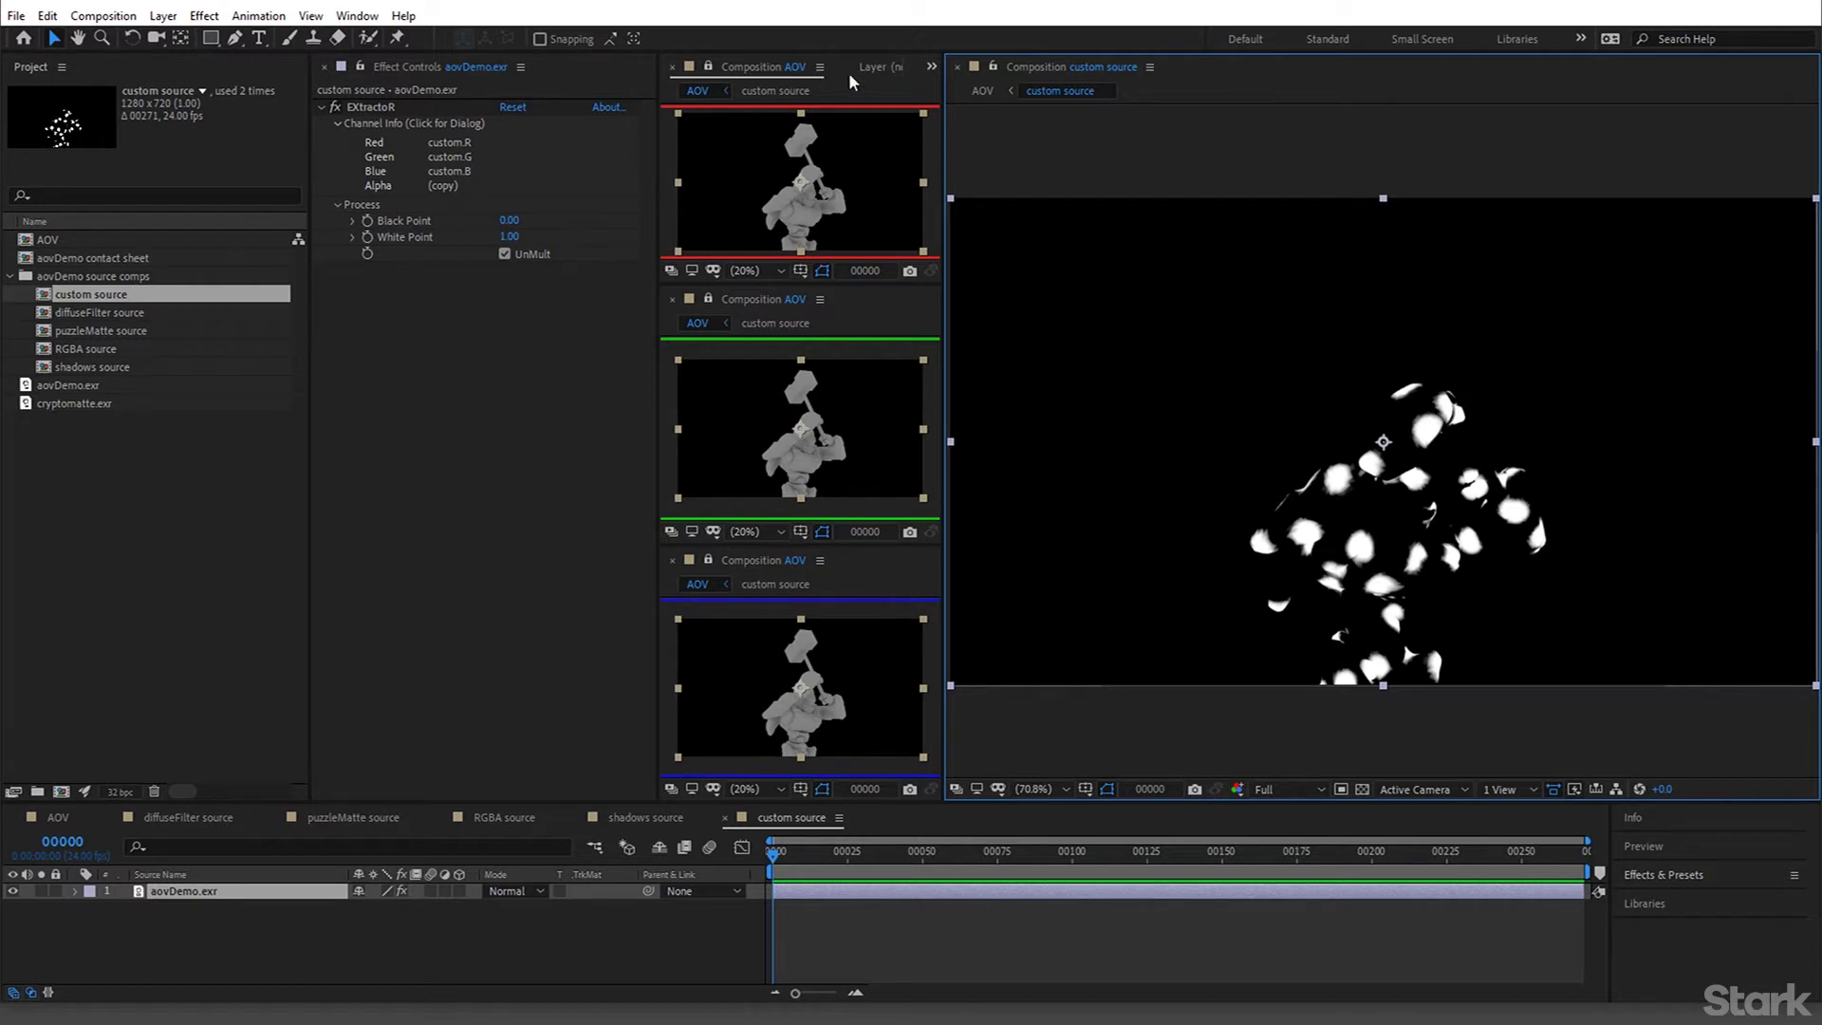
Close the four open composition viewers
{"action": "left_click", "coordinate": [671, 67]}
{"action": "left_click", "coordinate": [671, 69]}
{"action": "left_click", "coordinate": [670, 70]}
{"action": "left_click", "coordinate": [670, 70]}
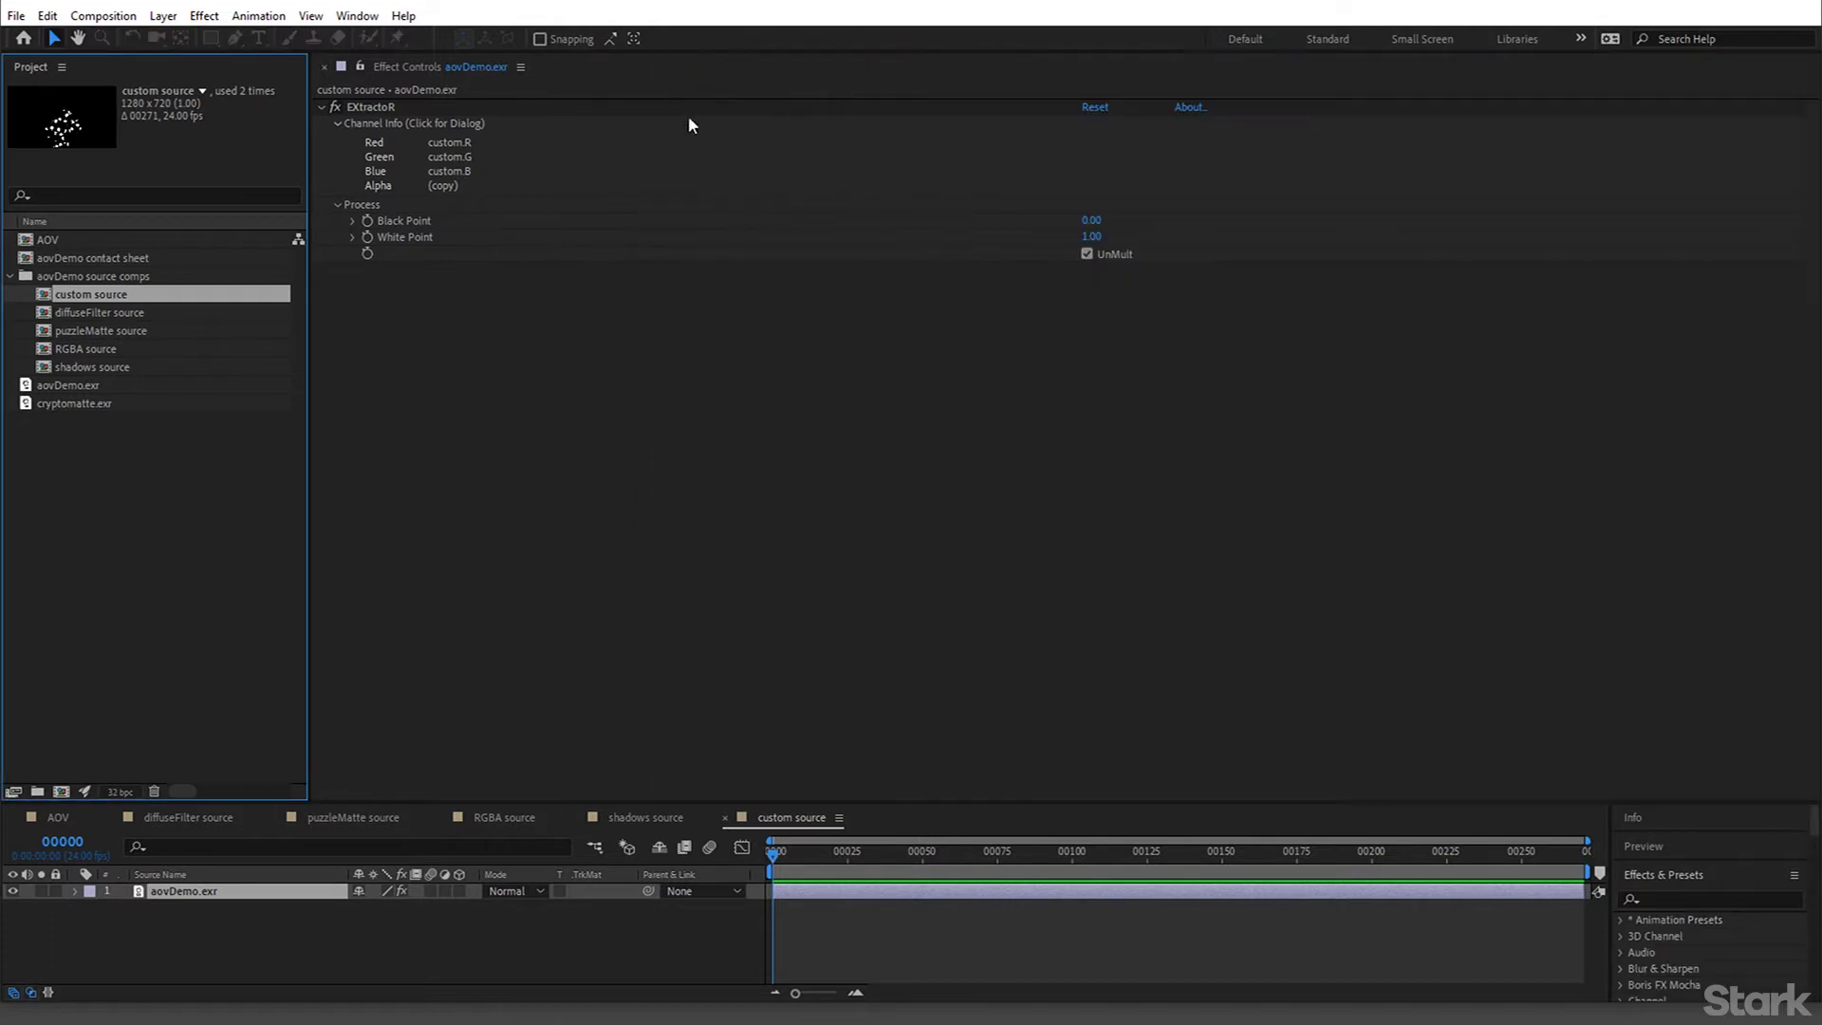
Undo the ProEXR layer comps creation and switch to the Effects workspace
{"action": "key", "text": "ctrl+z"}
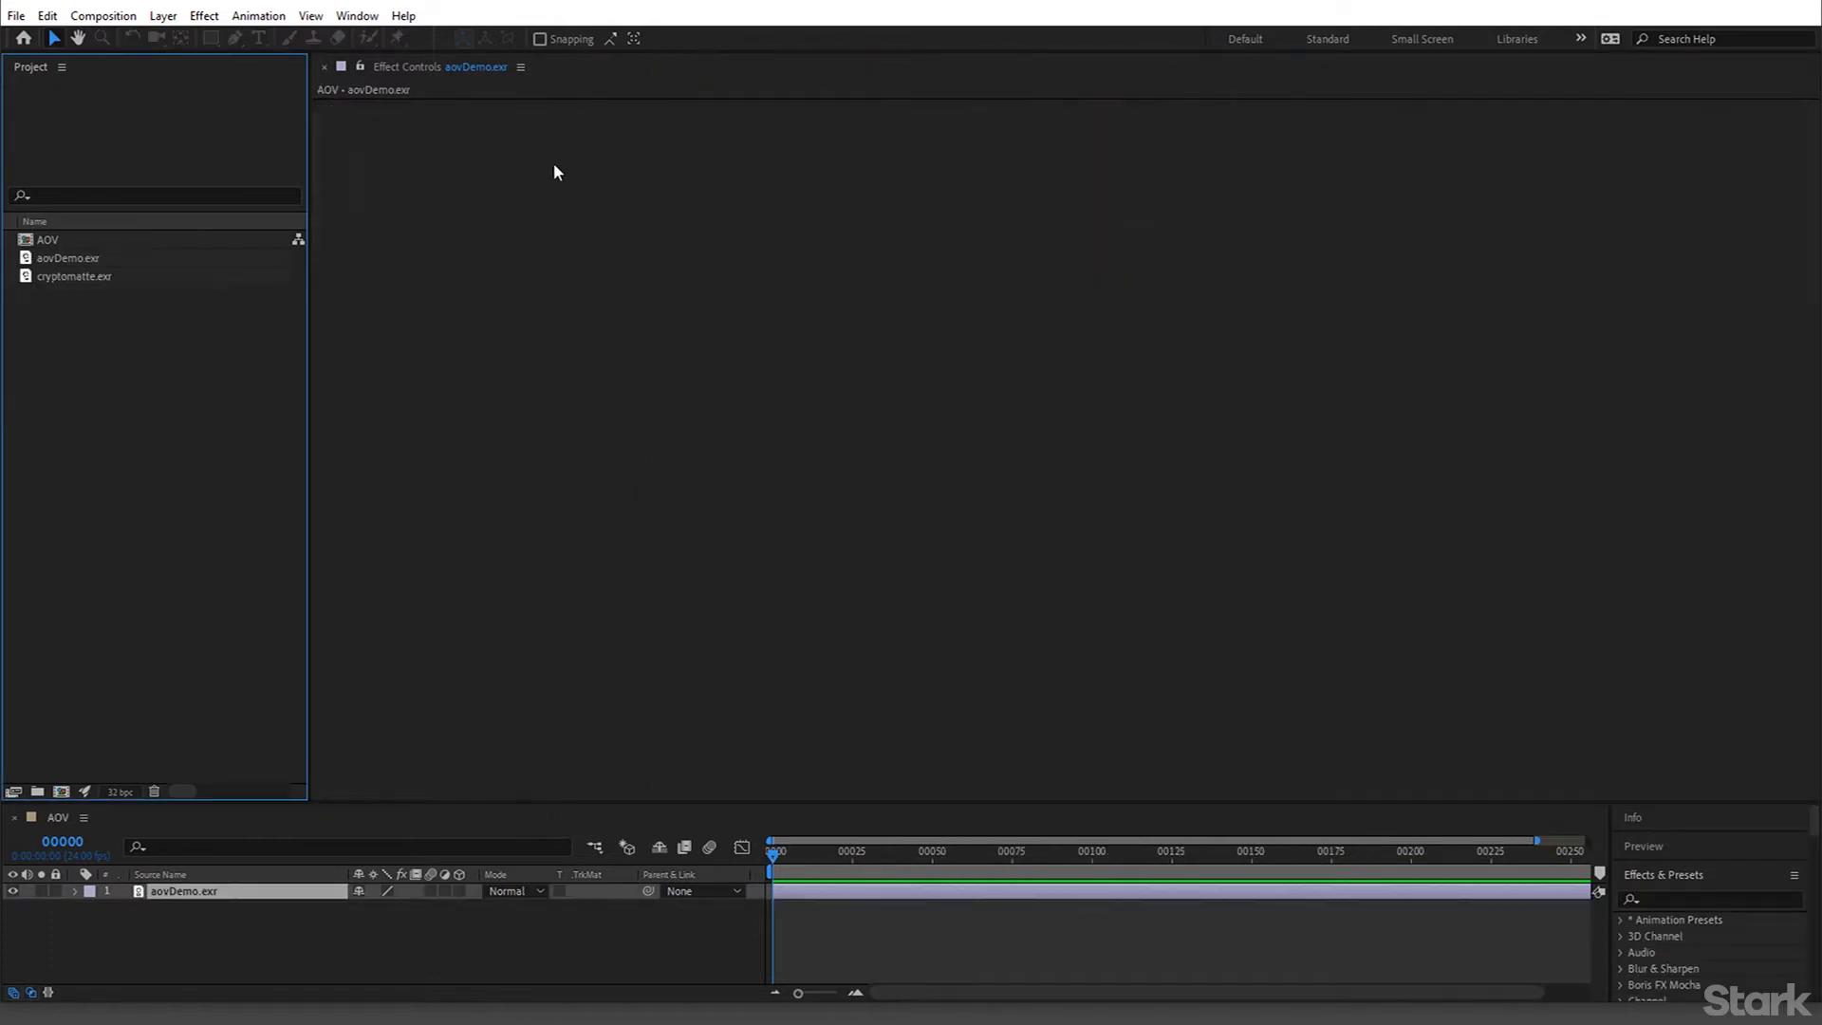
{"action": "left_click", "coordinate": [357, 15]}
{"action": "mouse_move", "coordinate": [595, 40]}
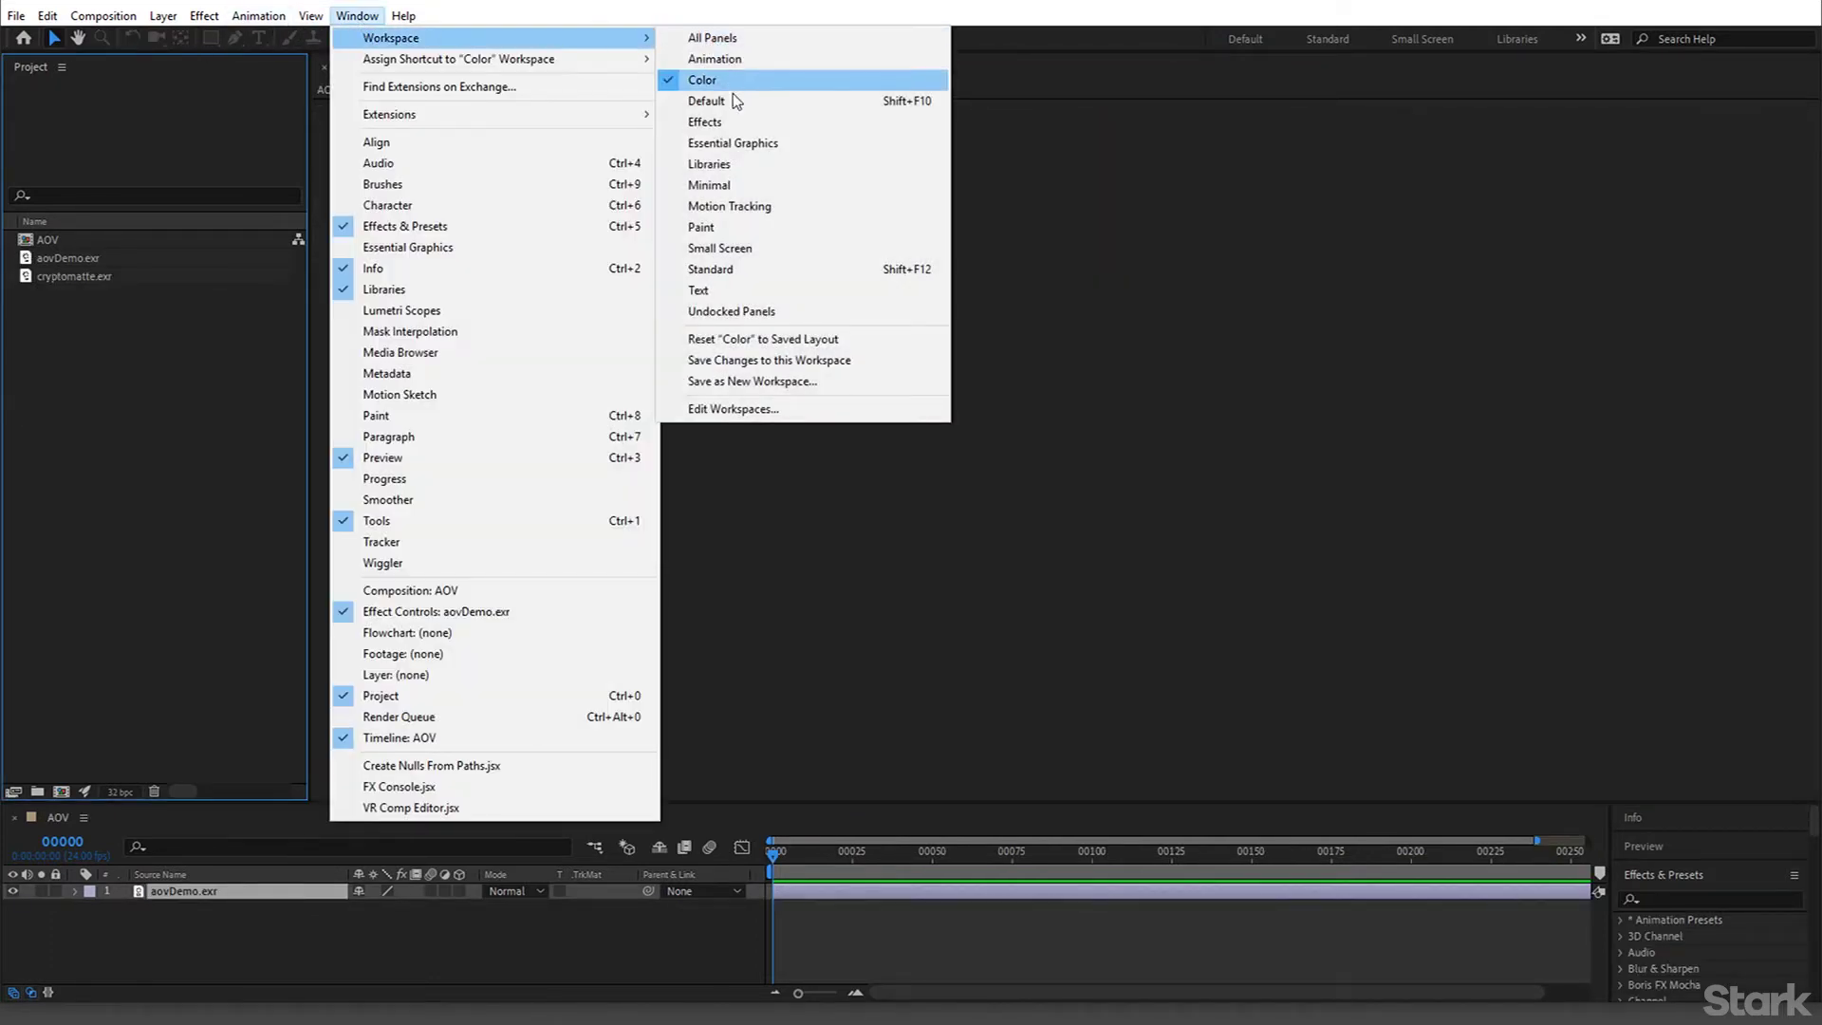
{"action": "left_click", "coordinate": [743, 122]}
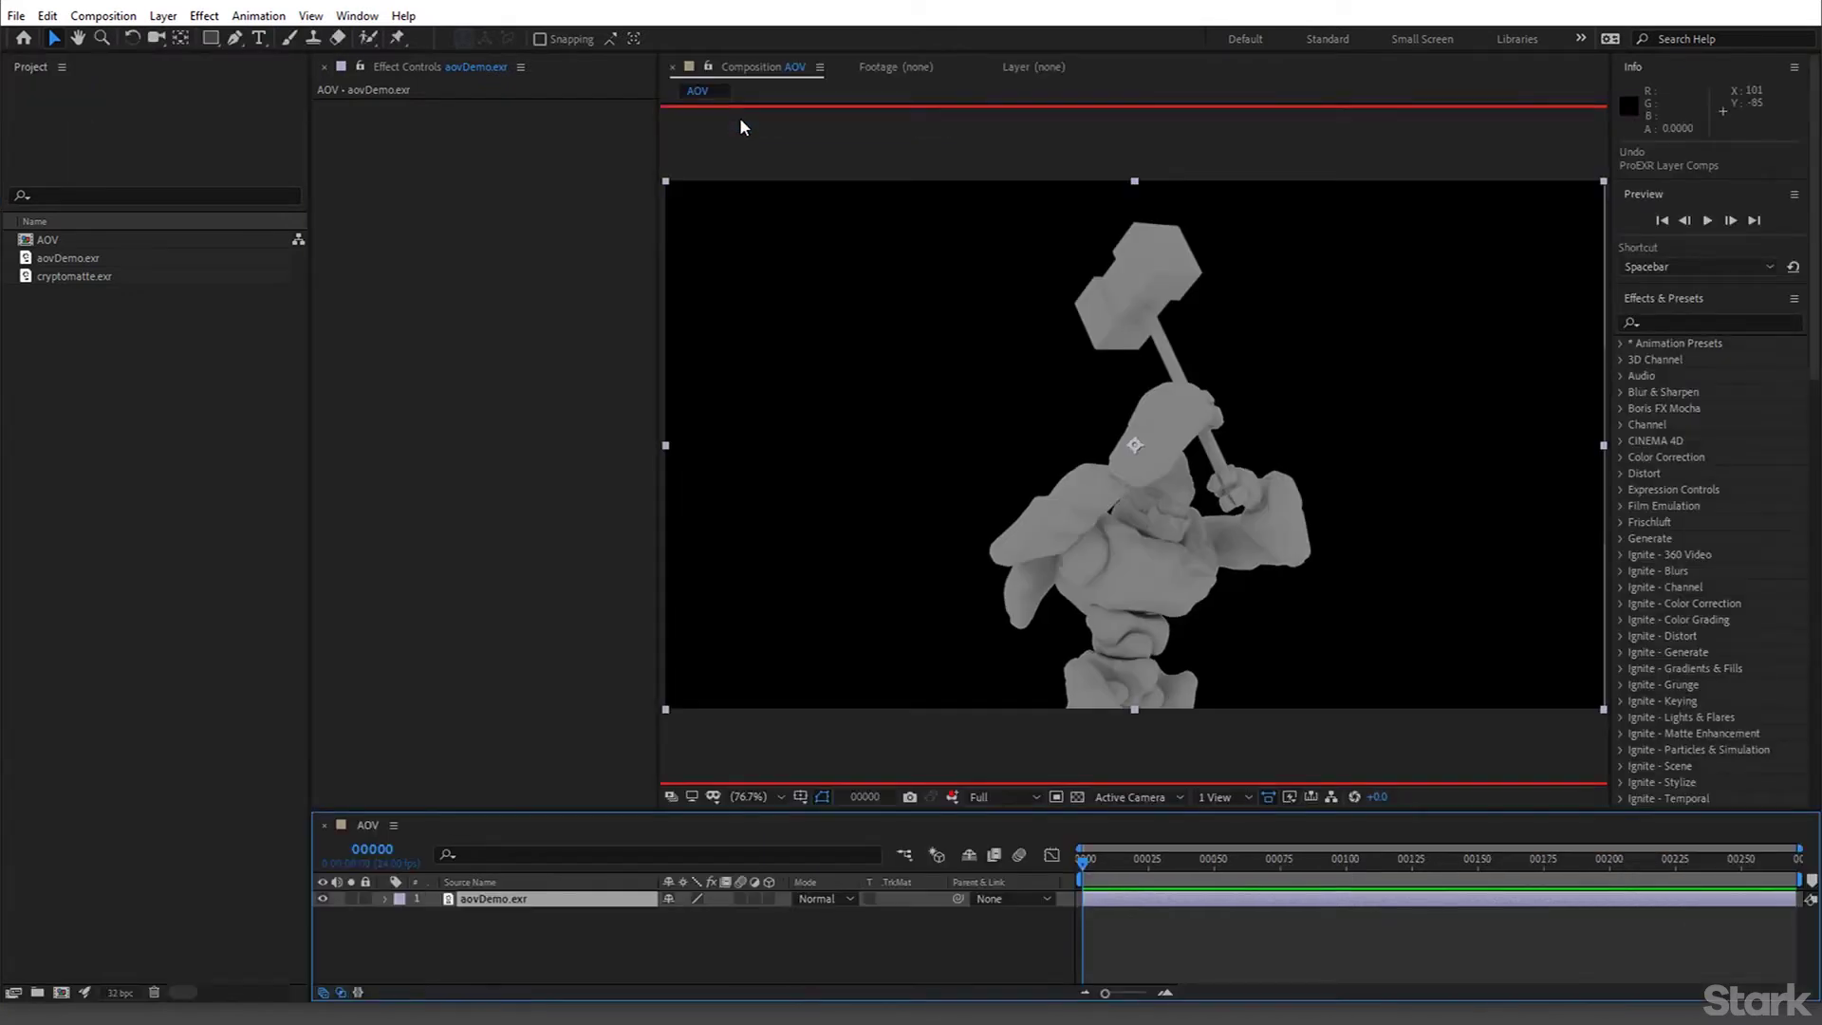
Set the composition viewer to show RGB and delete the aovDemo.exr layer from the AOV composition
{"action": "left_click", "coordinate": [952, 797]}
{"action": "left_click", "coordinate": [963, 820]}
{"action": "left_click", "coordinate": [520, 914]}
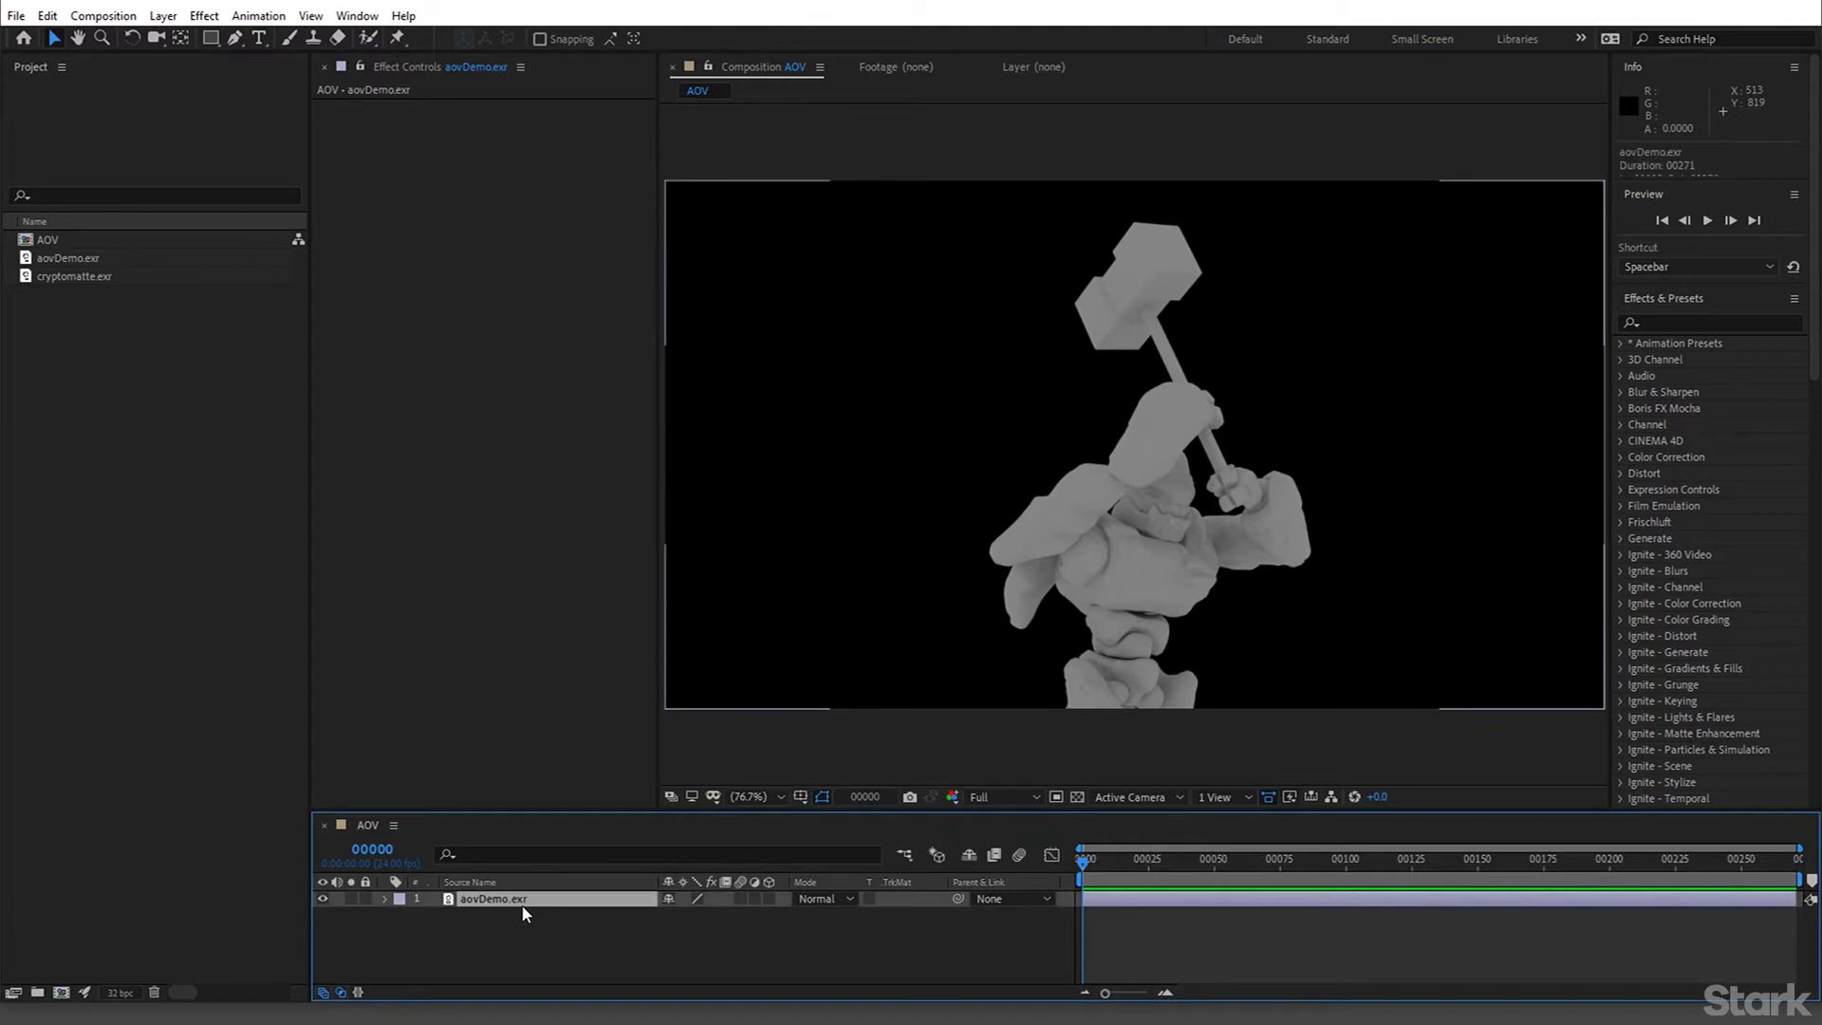
{"action": "key", "text": "Delete"}
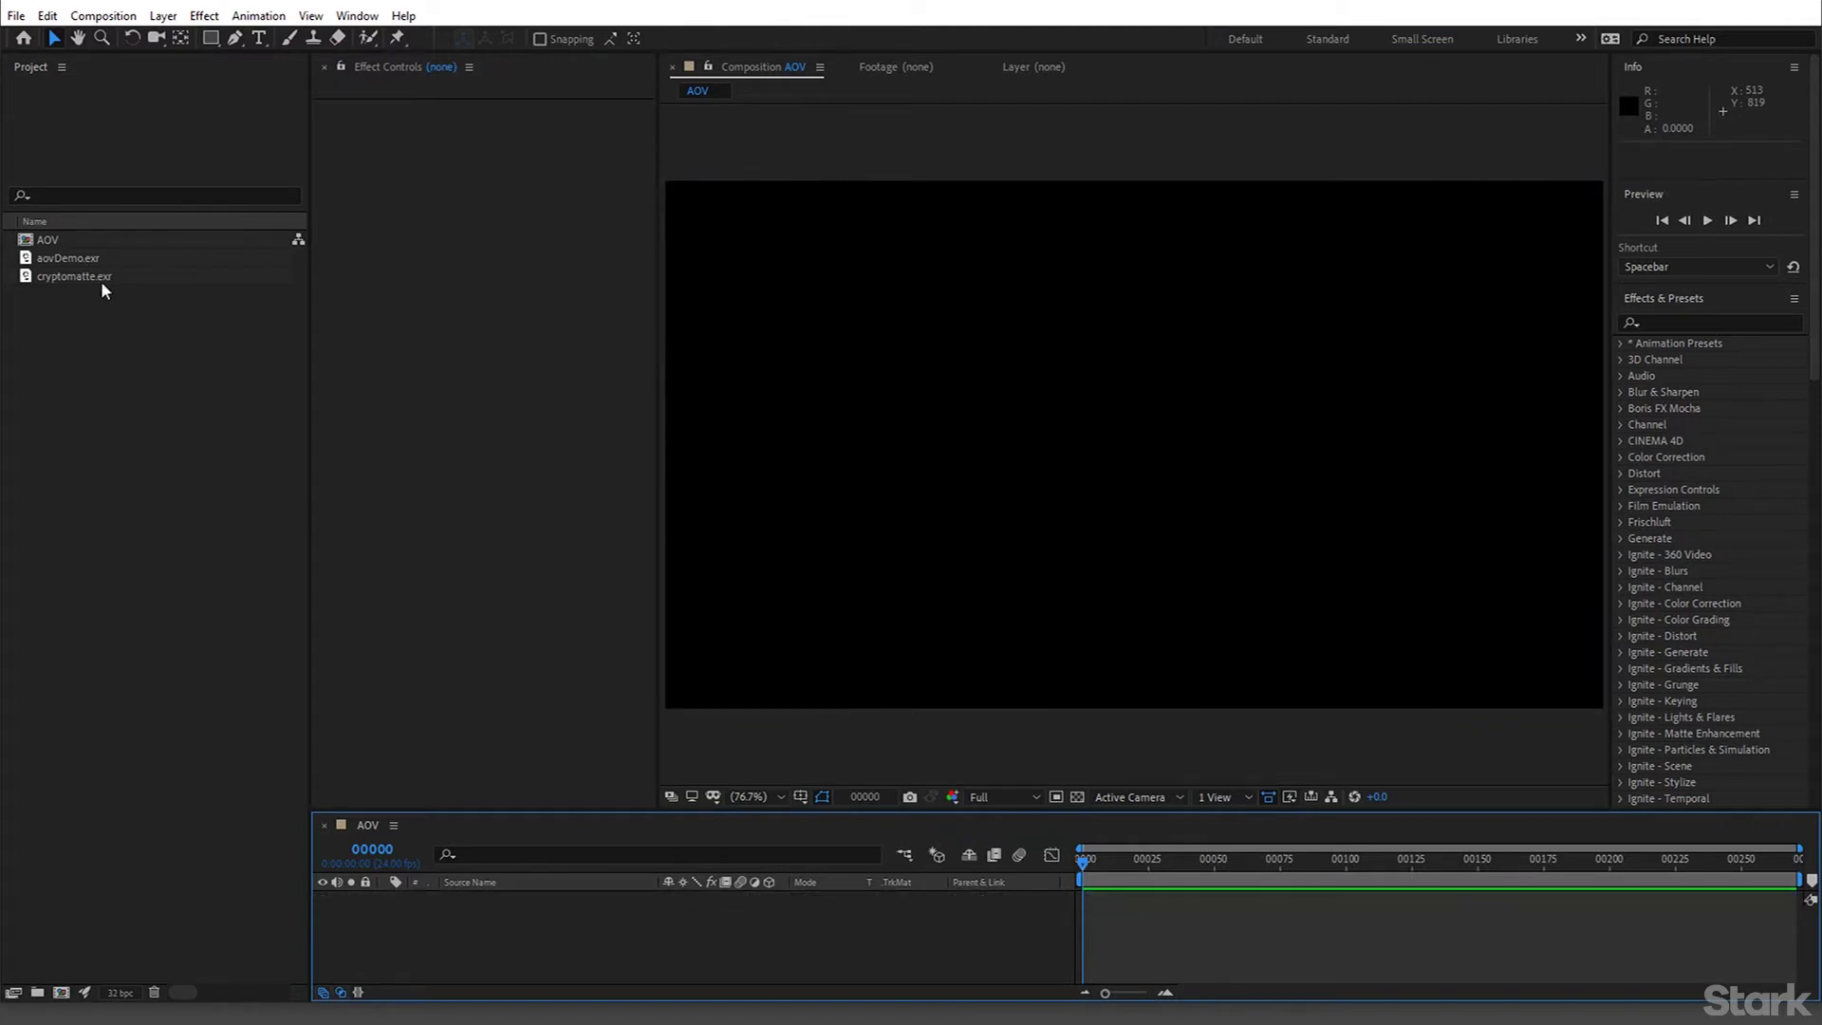
Create ProEXR layer comps from aovDemo.exr and expand the aovDemo folder and its source comps
{"action": "left_click", "coordinate": [64, 260]}
{"action": "left_click", "coordinate": [16, 16]}
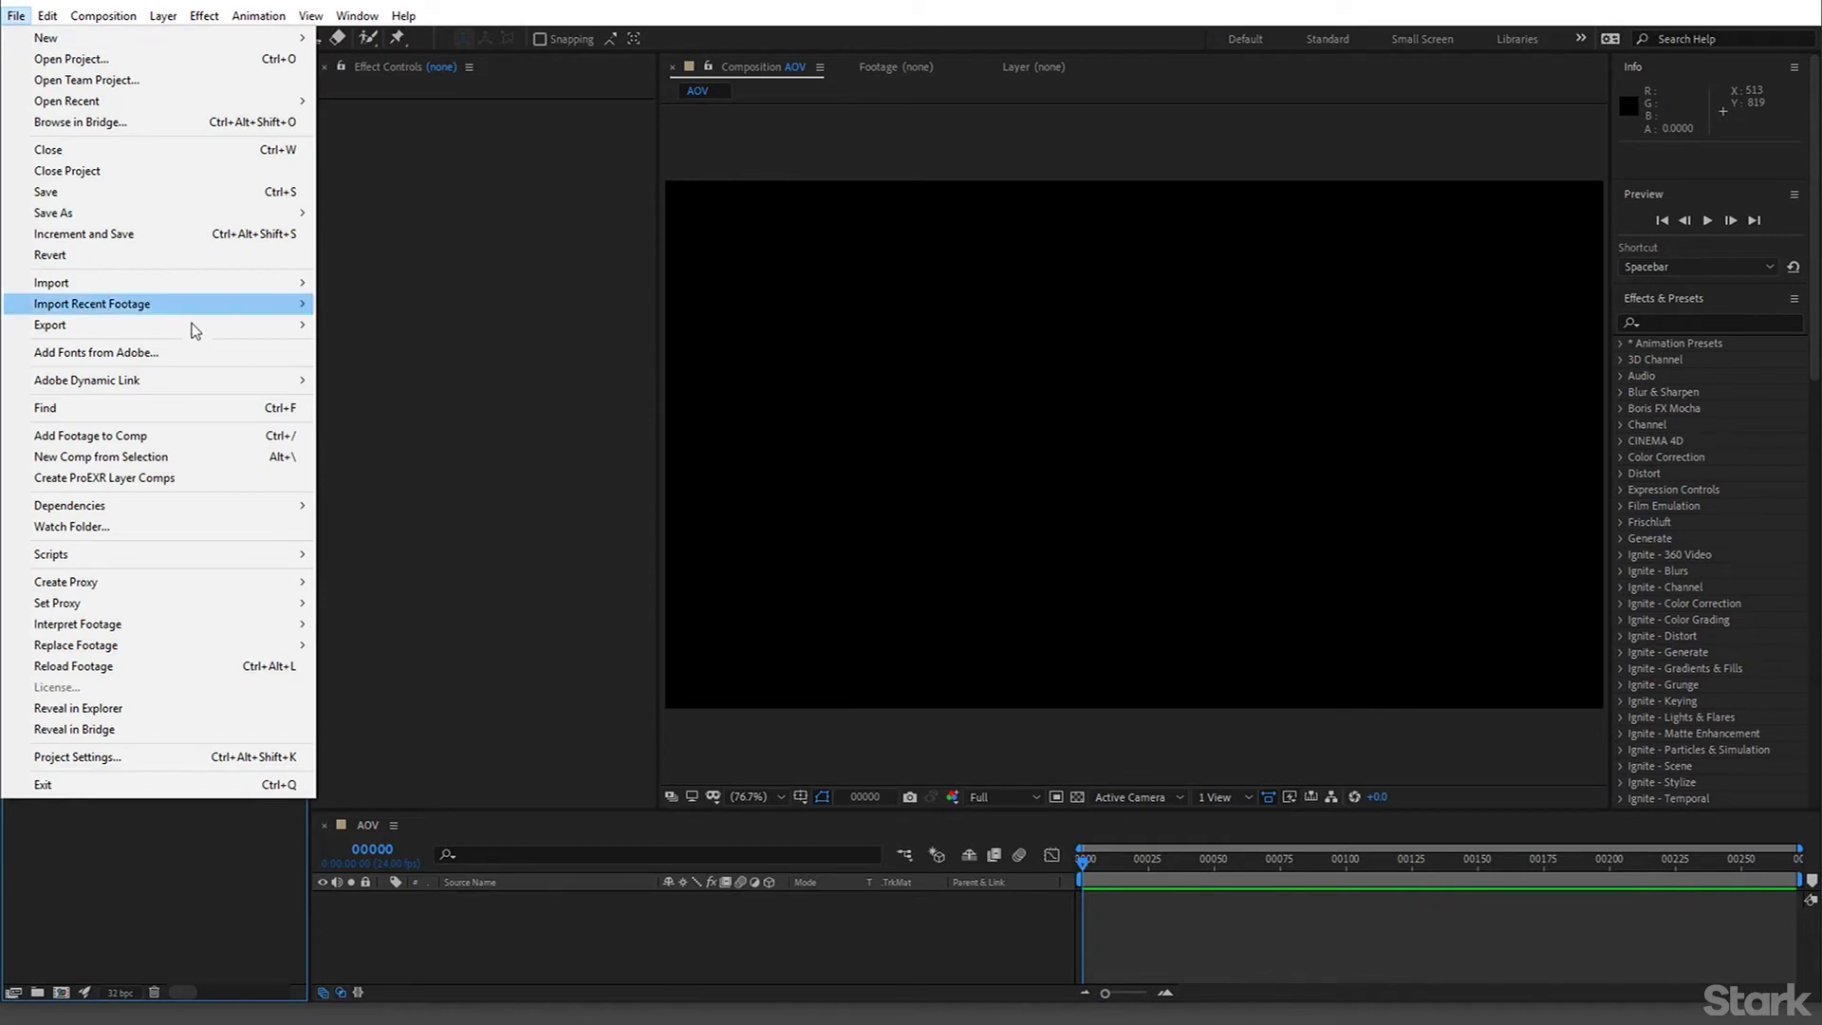
{"action": "left_click", "coordinate": [211, 477]}
{"action": "left_click", "coordinate": [11, 258]}
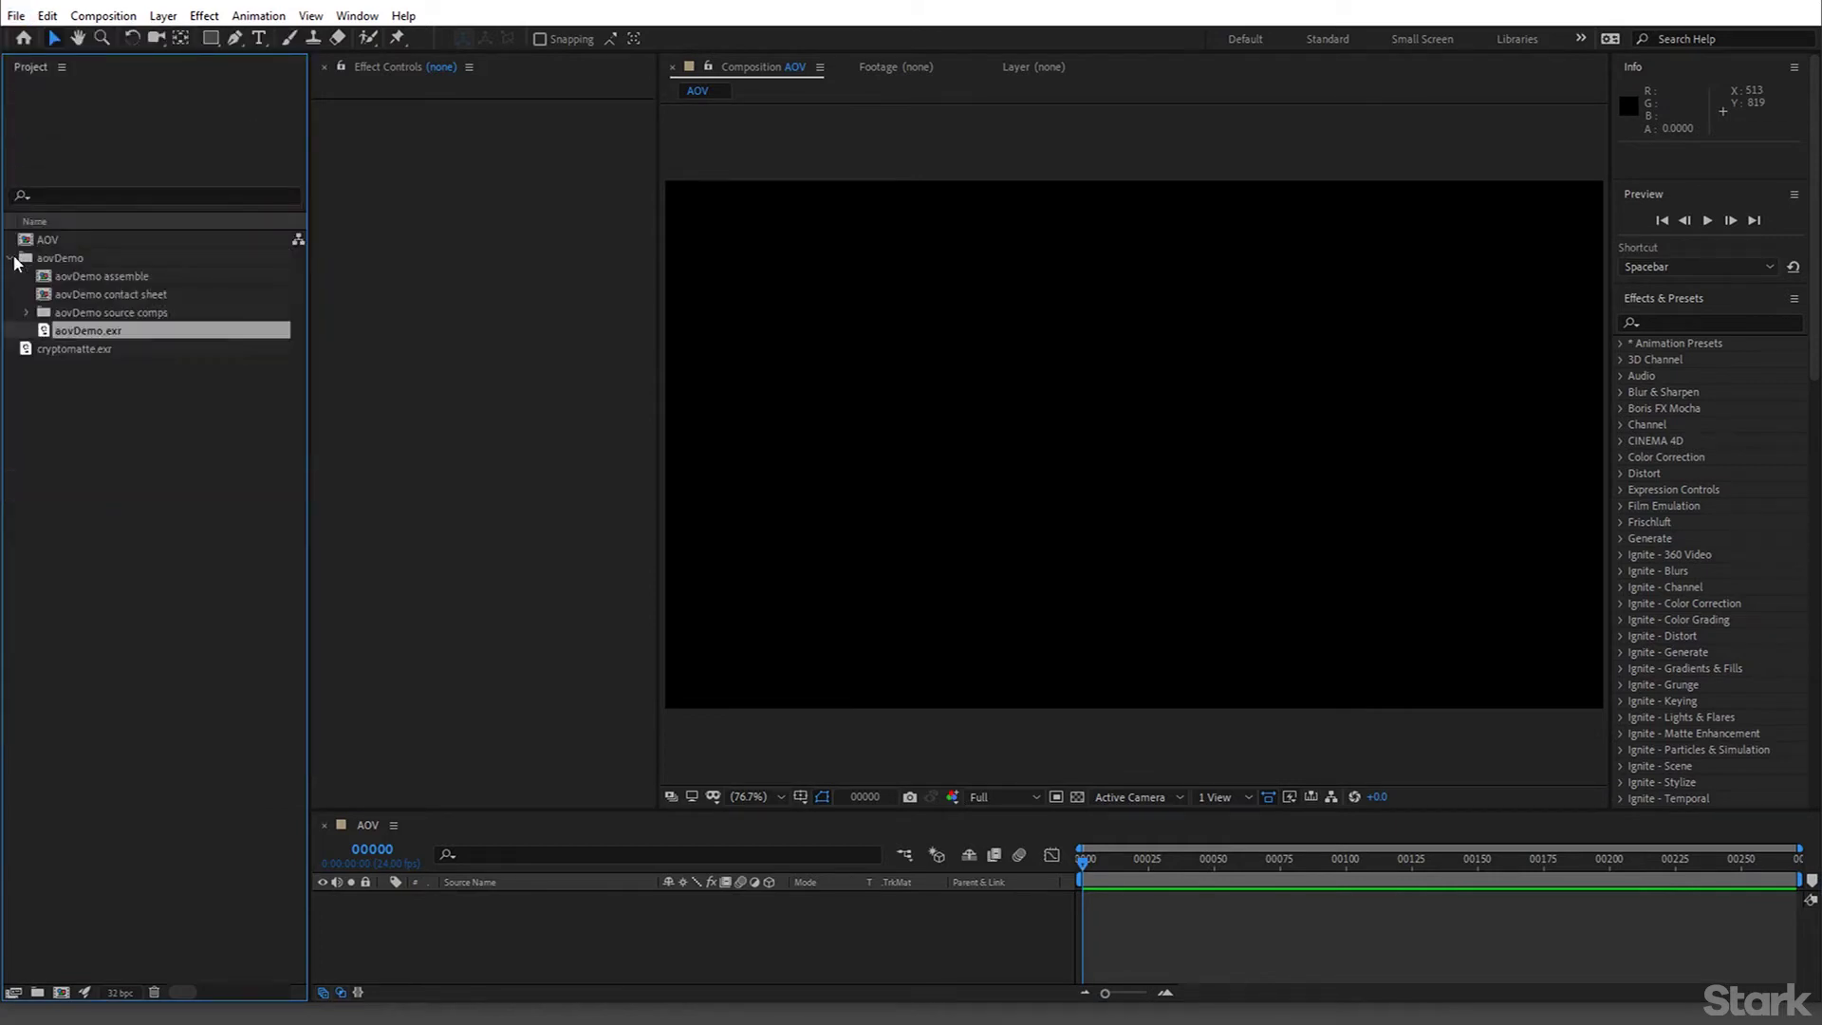
{"action": "left_click", "coordinate": [26, 313]}
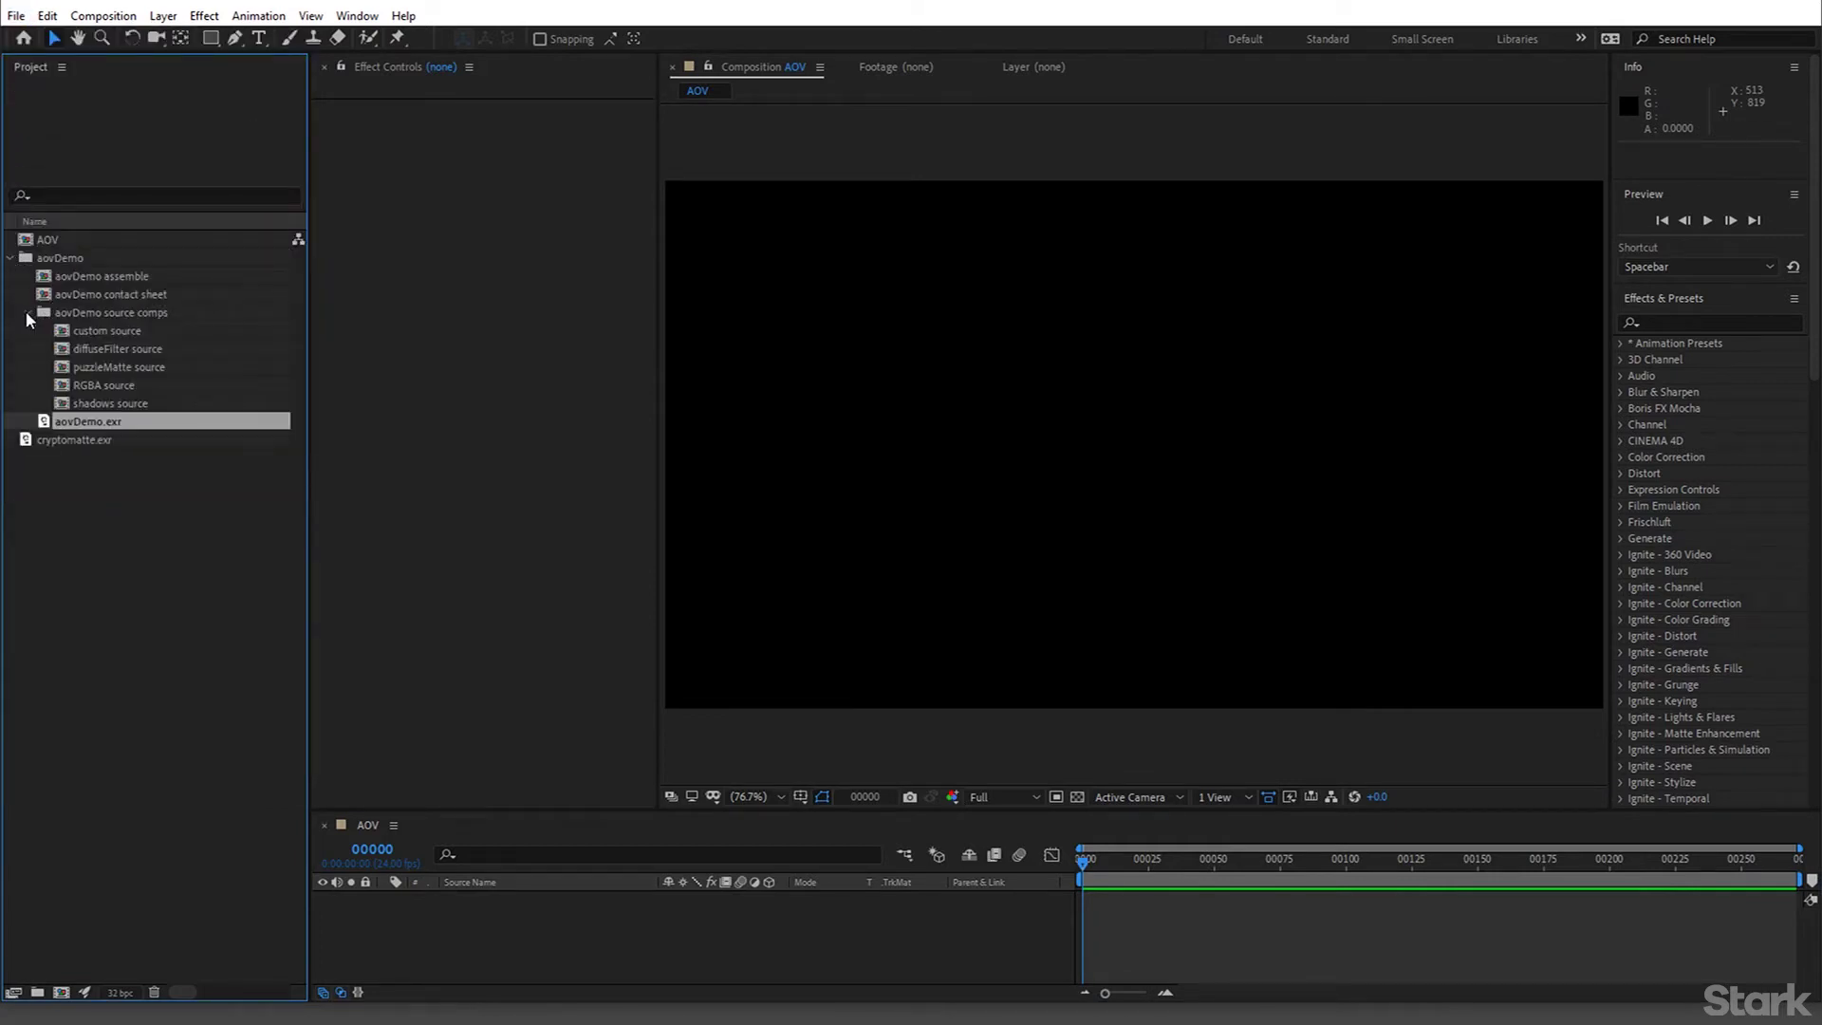
Open the aovDemo contact sheet comp to view all the render passes together and close it again
{"action": "left_click", "coordinate": [128, 258]}
{"action": "left_click", "coordinate": [128, 285]}
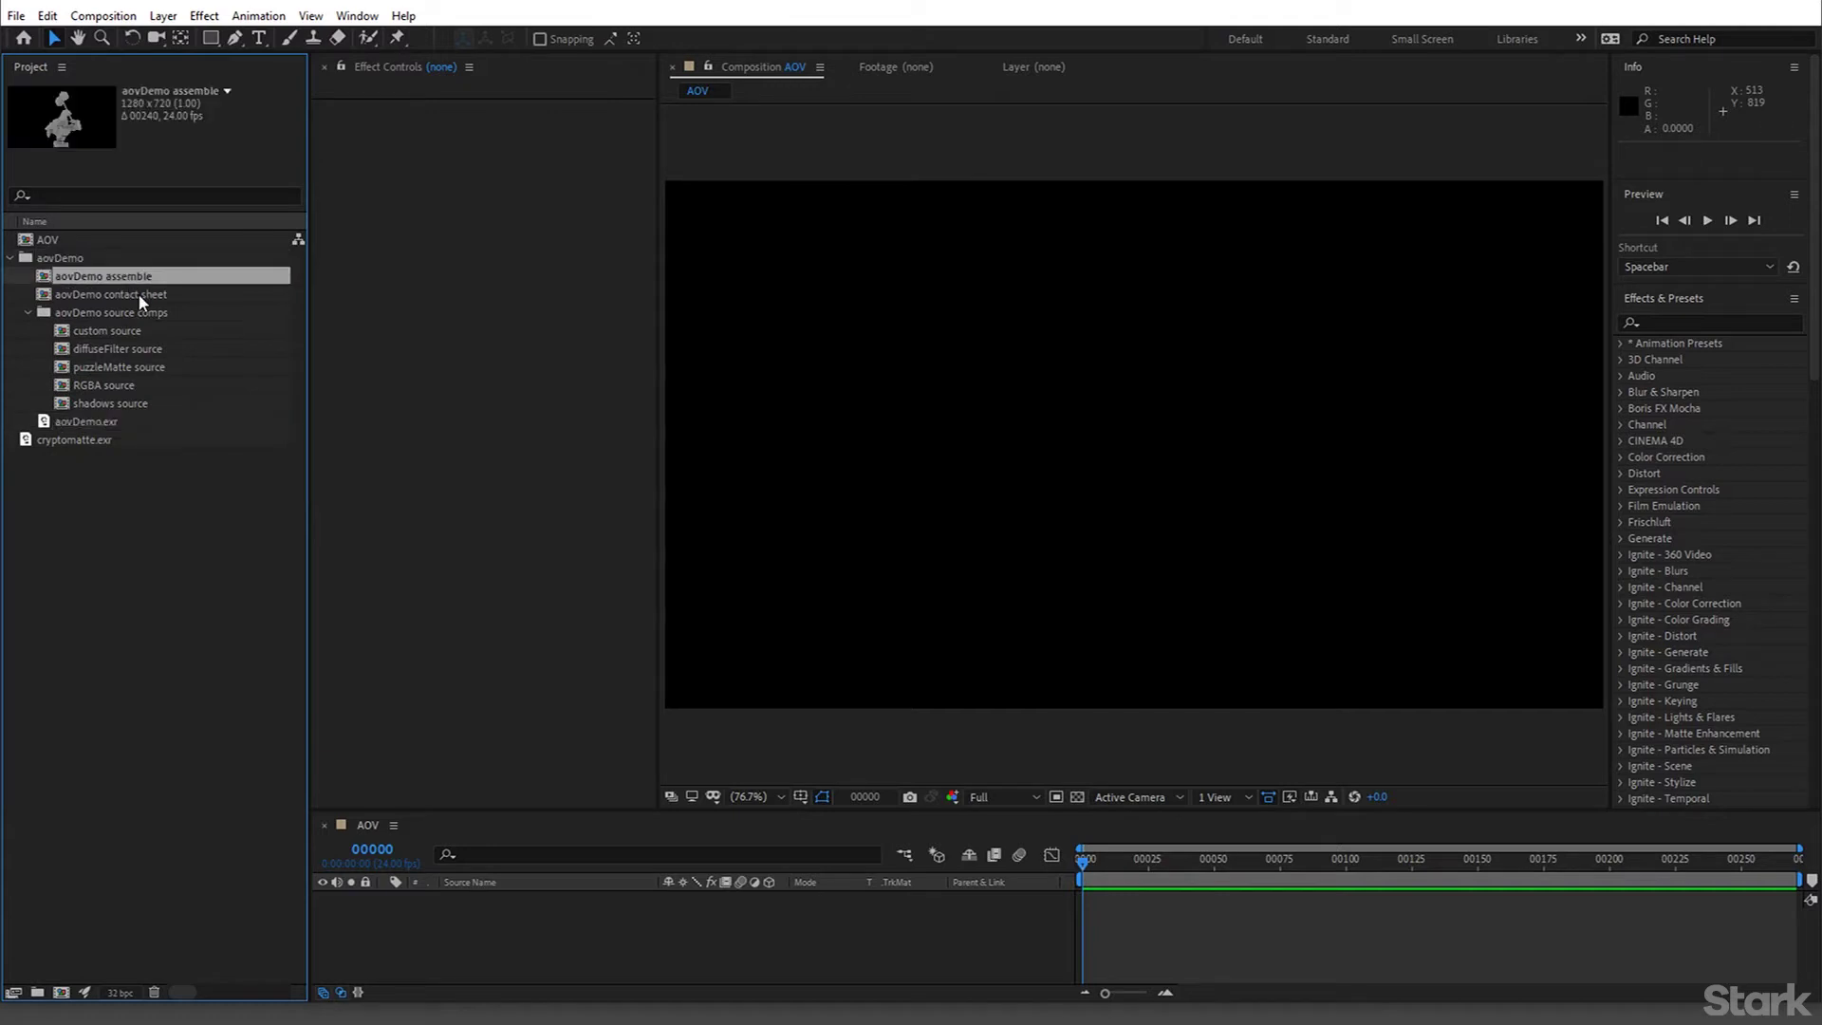
{"action": "left_click", "coordinate": [142, 300]}
{"action": "double_click", "coordinate": [142, 300]}
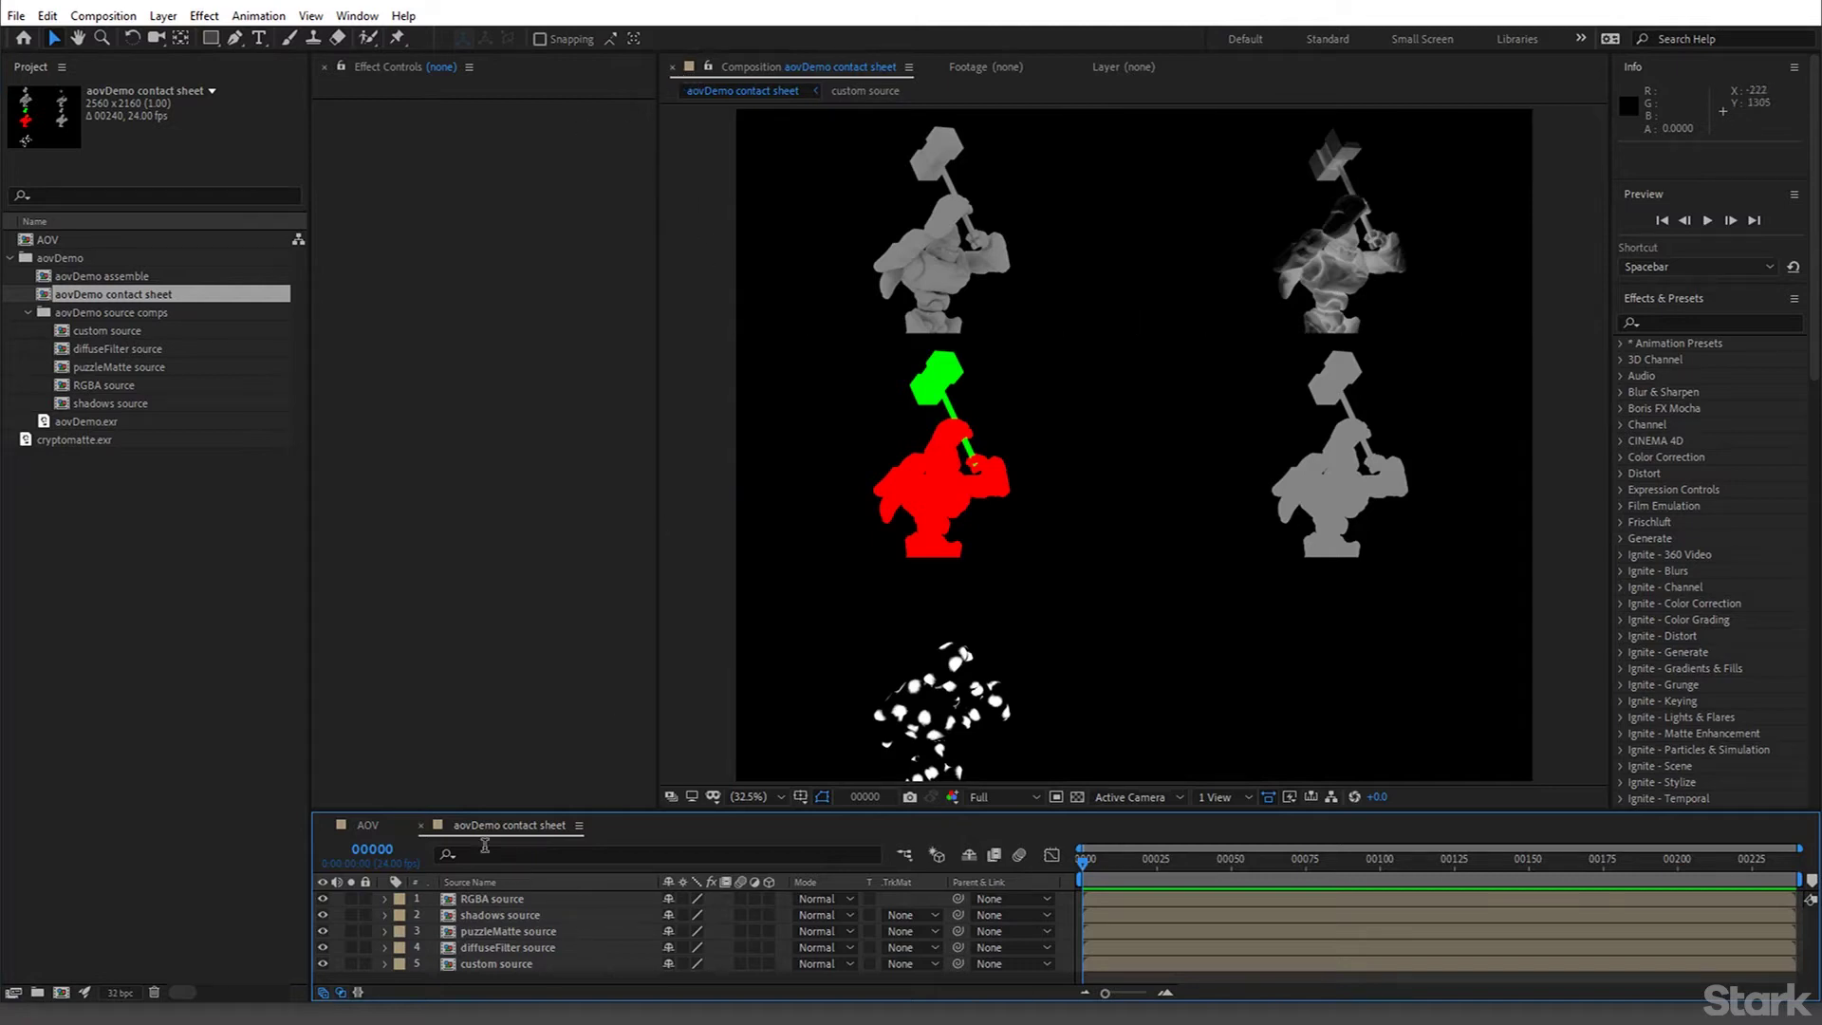
{"action": "left_click", "coordinate": [424, 827]}
{"action": "right_click", "coordinate": [372, 828]}
{"action": "left_click", "coordinate": [406, 861]}
Add the diffuseFilter source comp to the AOV composition and place the shadows source comp above it
{"action": "left_click", "coordinate": [102, 332]}
{"action": "left_click", "coordinate": [141, 351]}
{"action": "left_click_drag", "start_coordinate": [140, 351], "coordinate": [582, 914]}
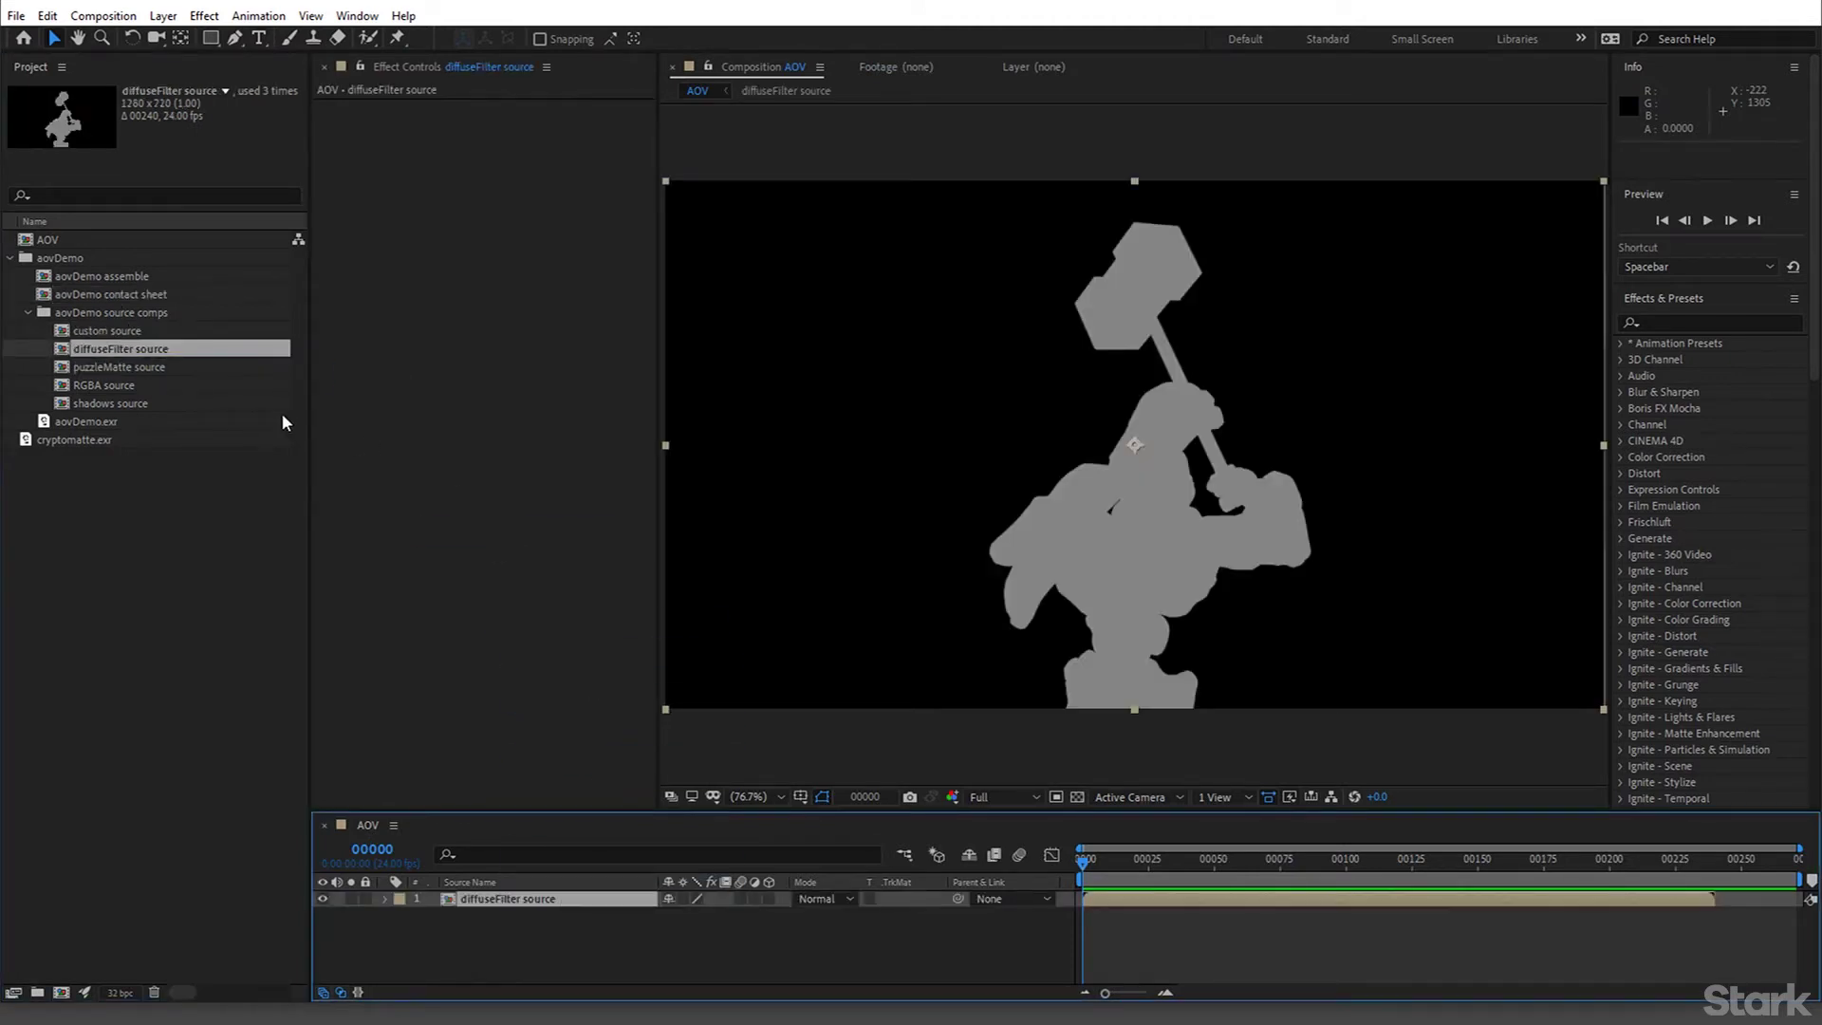
{"action": "left_click_drag", "start_coordinate": [127, 403], "coordinate": [503, 901]}
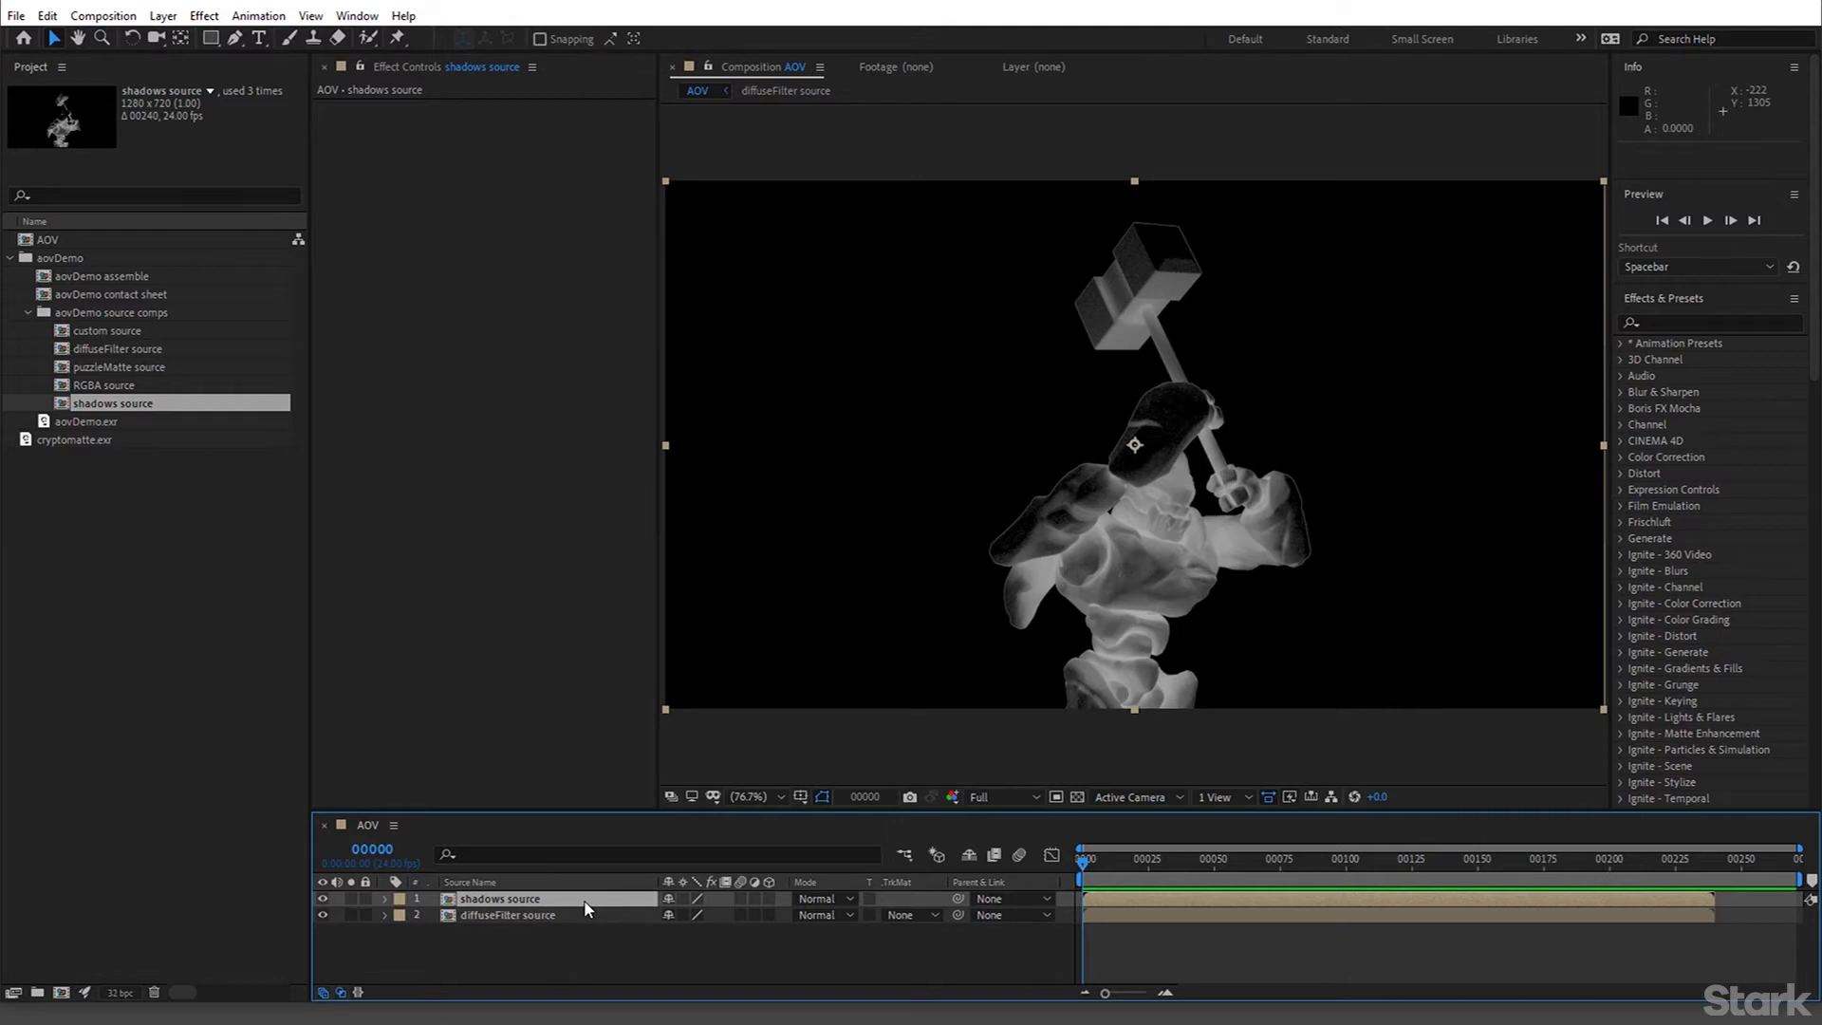
Try the Add and Multiply blending modes on the shadows source layer and return it to Normal
{"action": "left_click", "coordinate": [818, 898]}
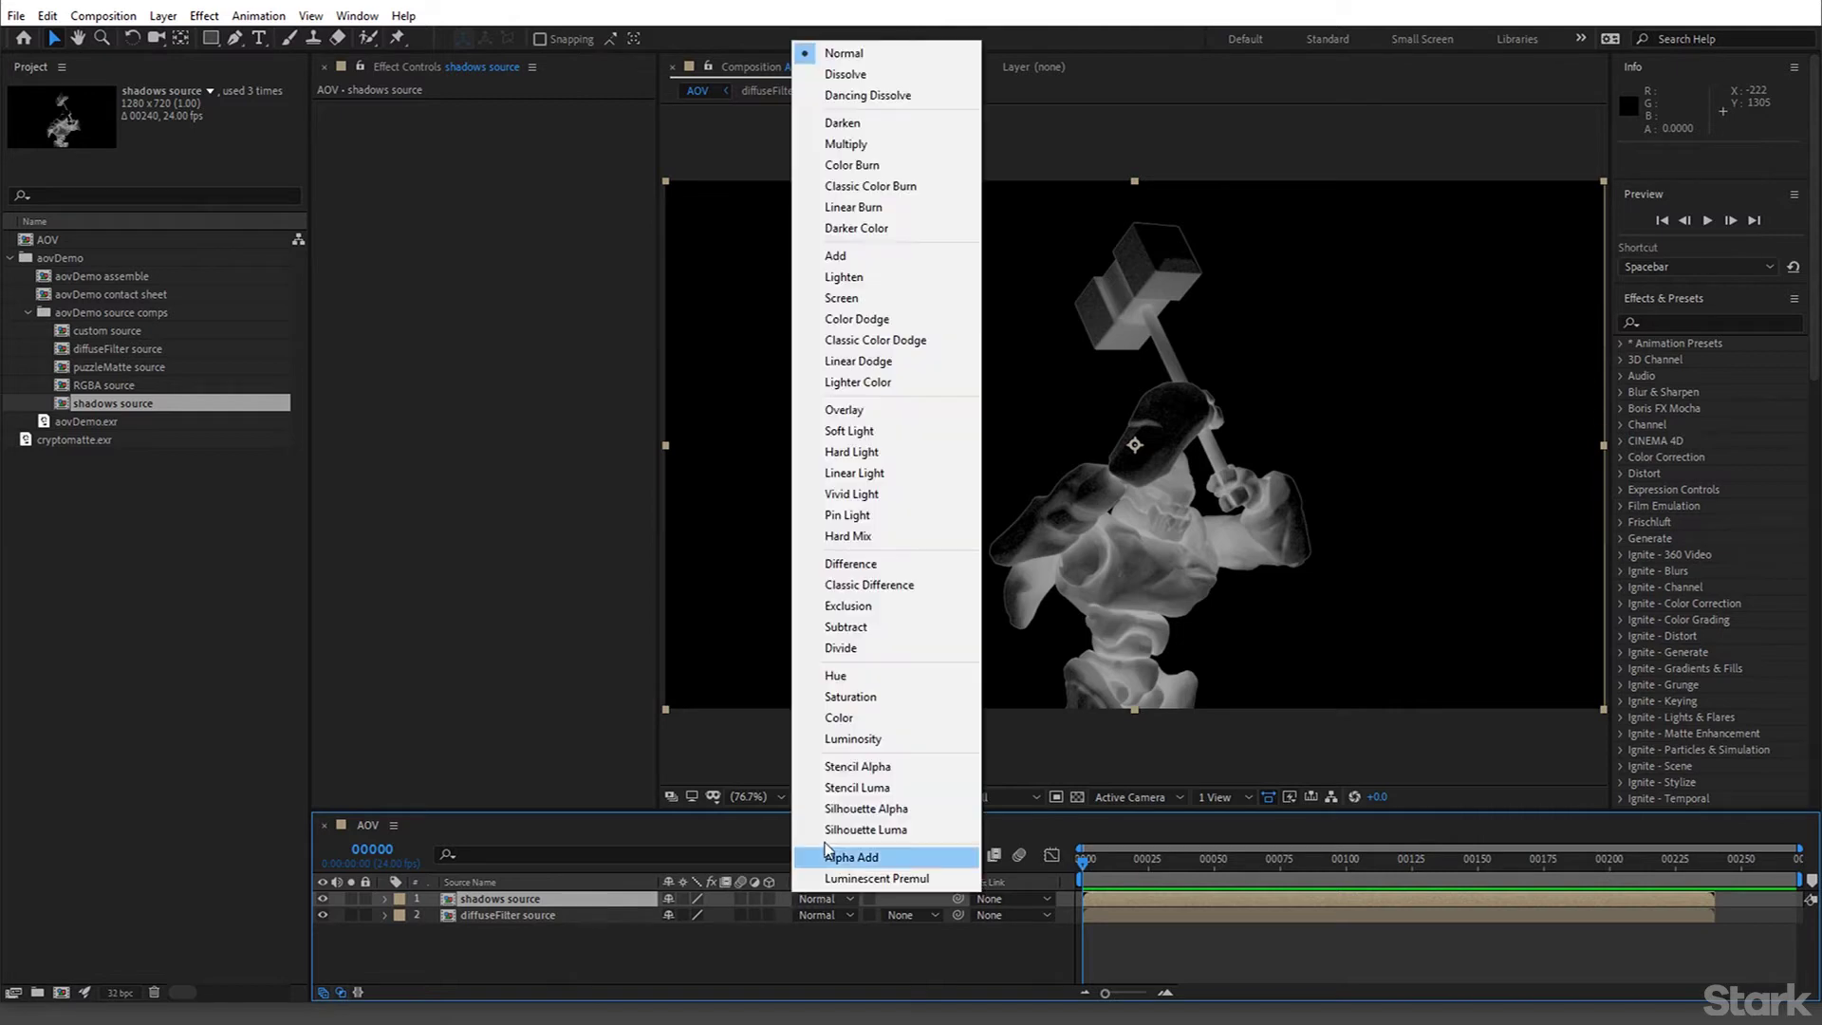
{"action": "left_click", "coordinate": [854, 255]}
{"action": "left_click", "coordinate": [797, 902]}
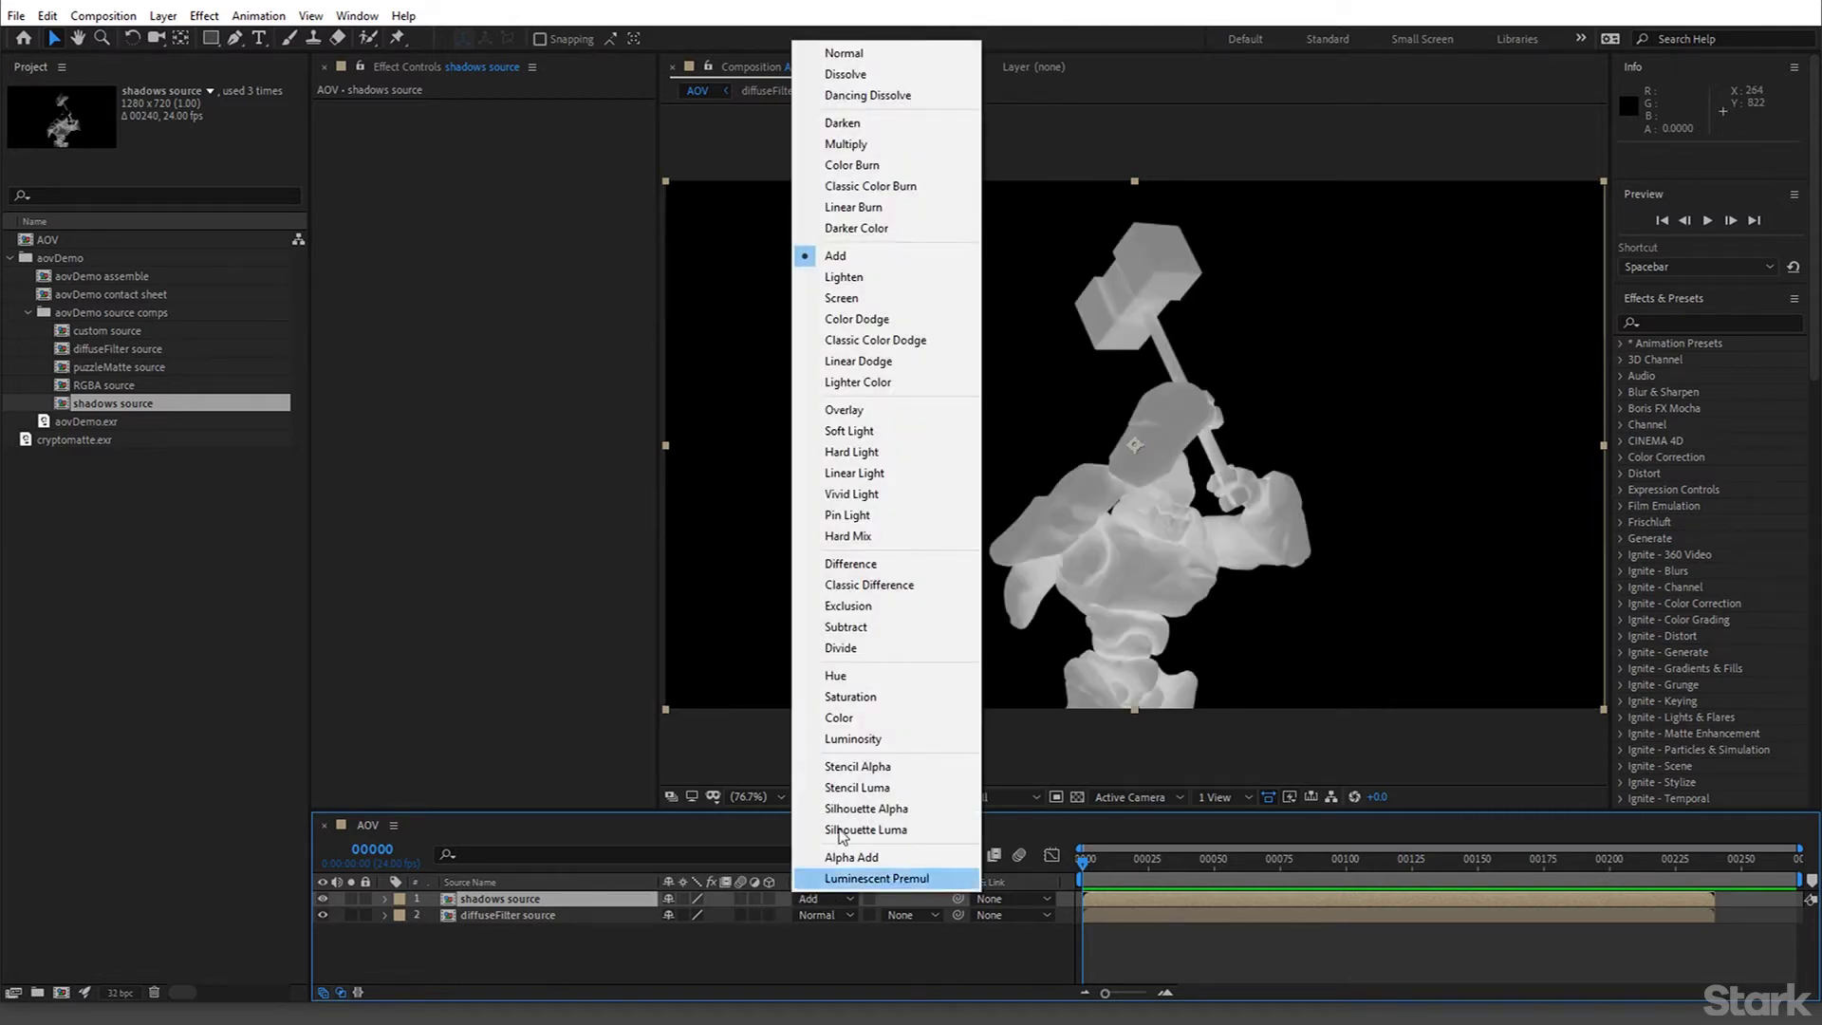
{"action": "left_click", "coordinate": [934, 158]}
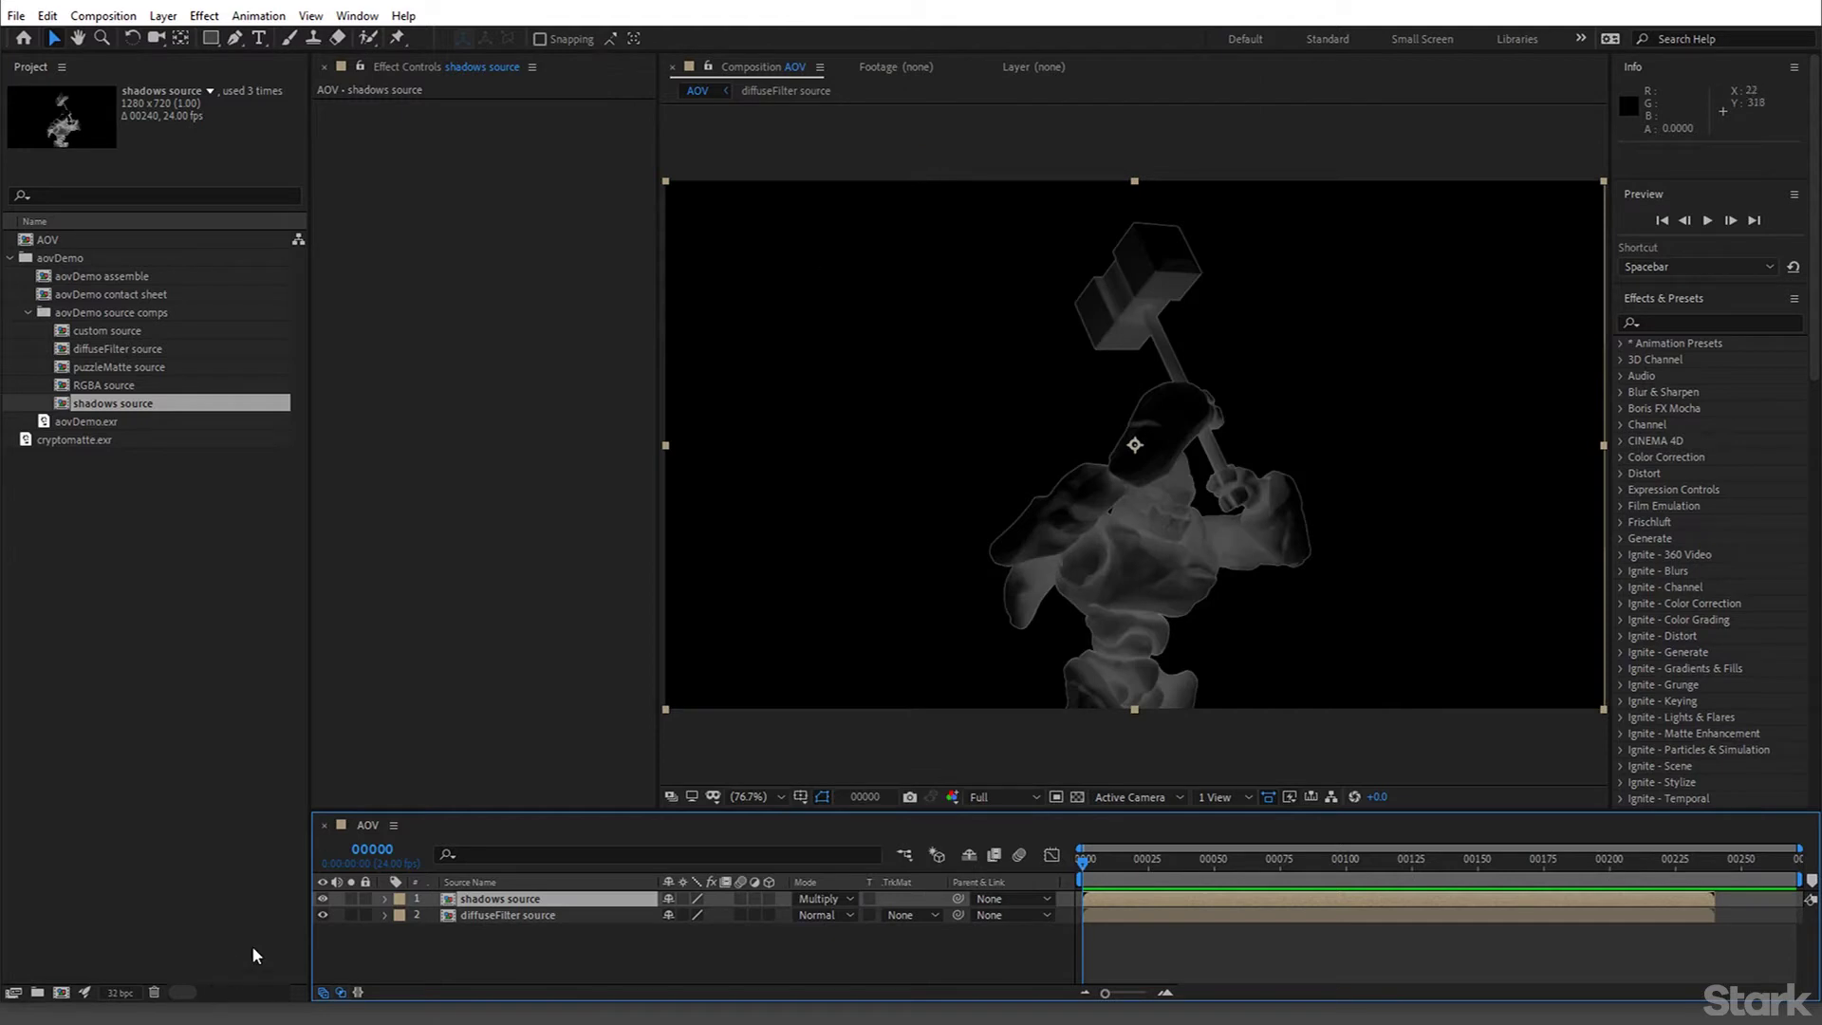
{"action": "left_click", "coordinate": [846, 897]}
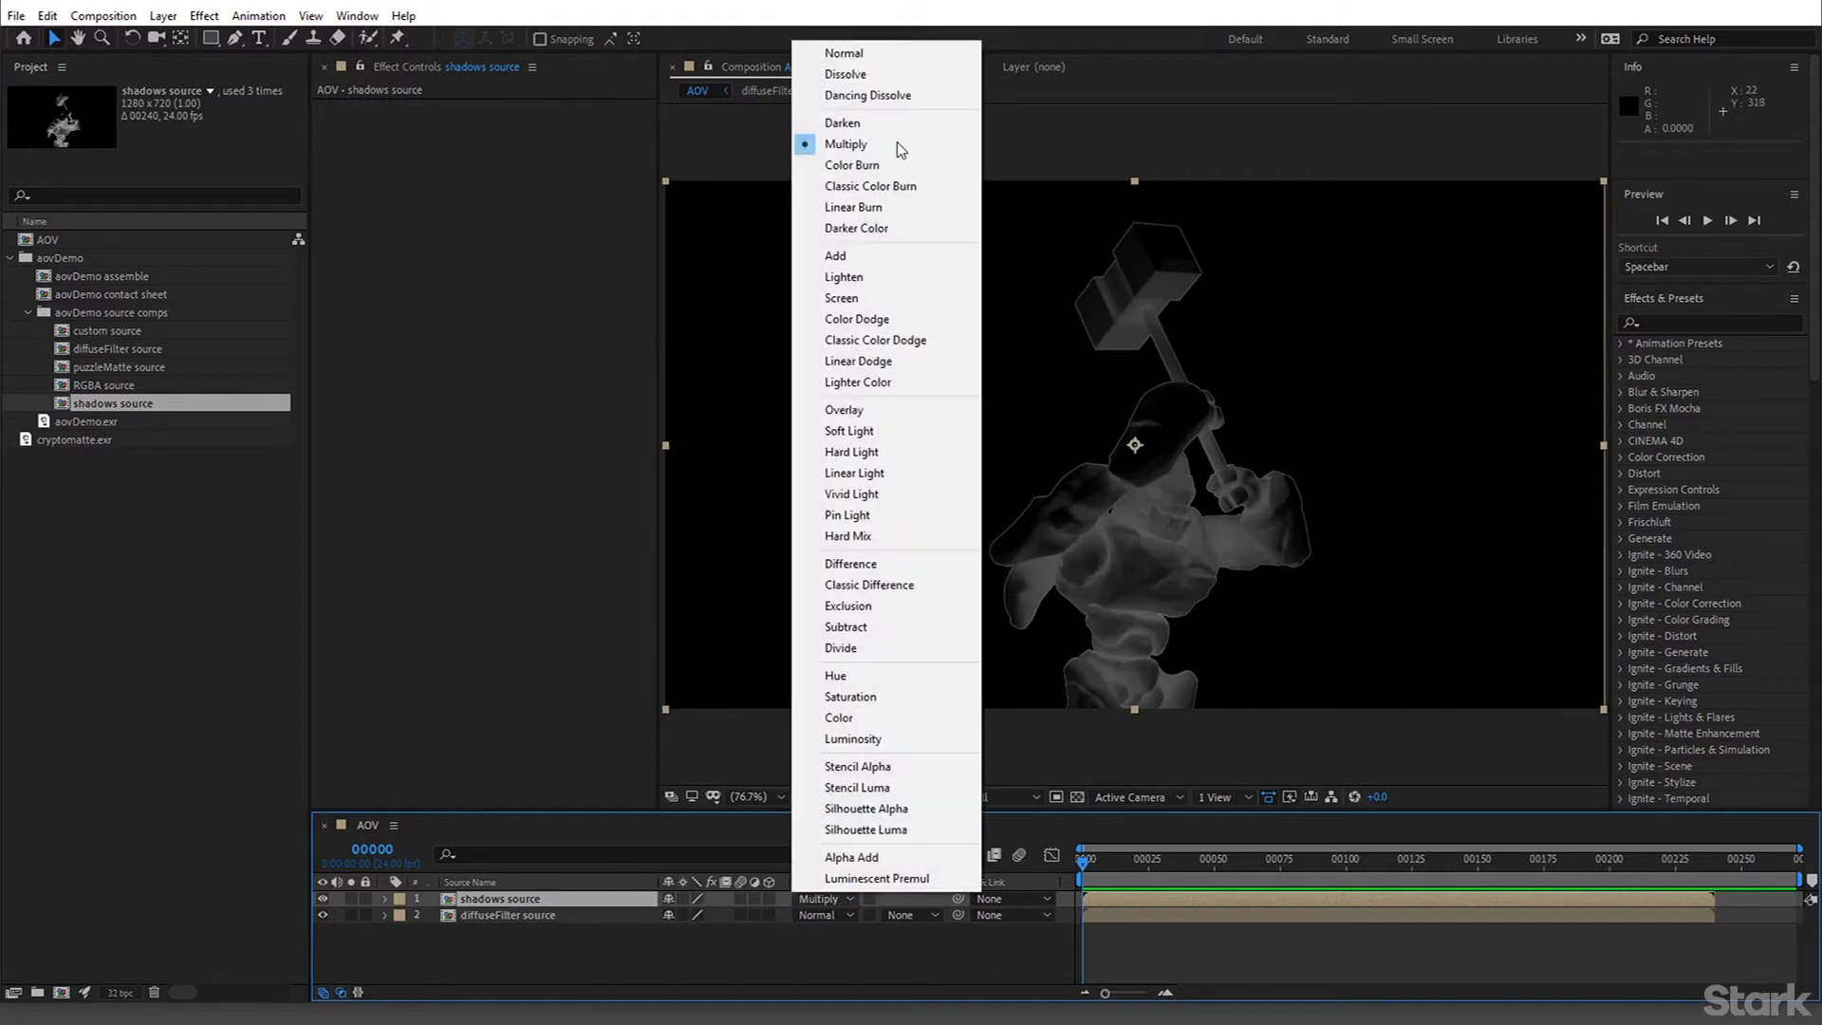
{"action": "left_click", "coordinate": [843, 53]}
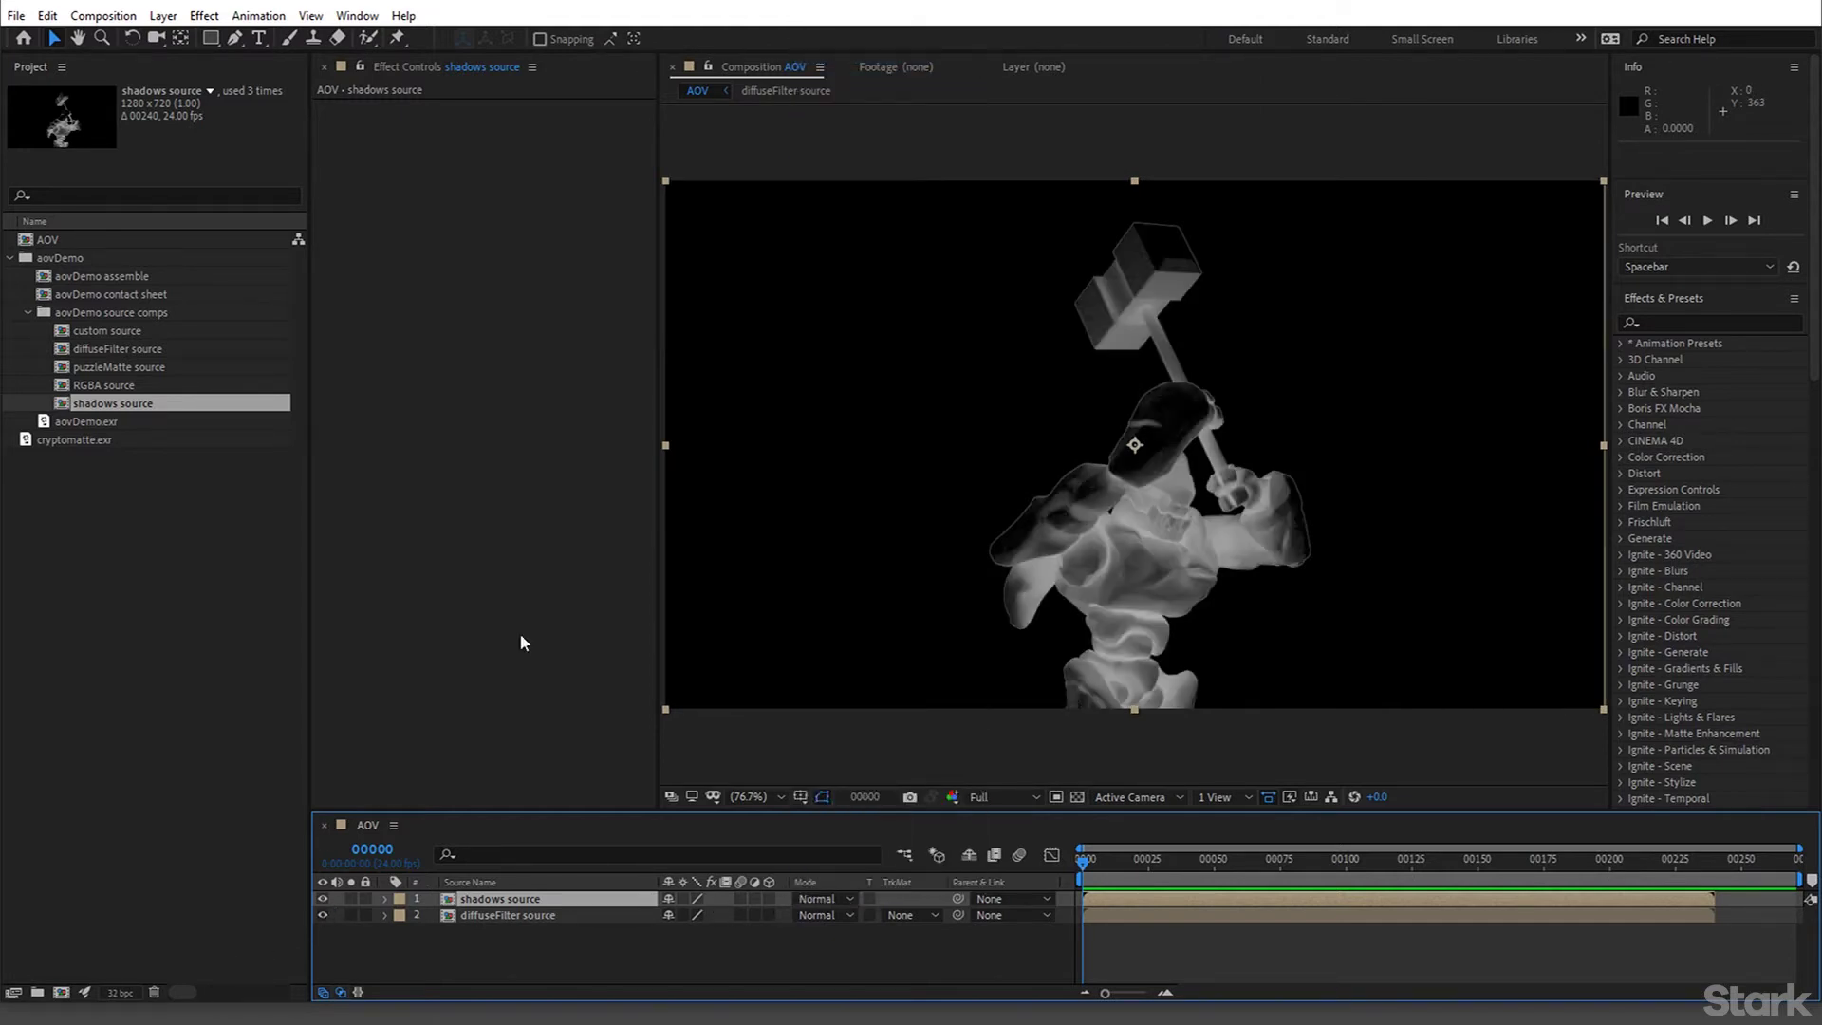
Hide the shadows source layer and create a black 1280 × 720 px solid directly above the diffuseFilter source layer
{"action": "left_click", "coordinate": [322, 899]}
{"action": "left_click", "coordinate": [486, 915]}
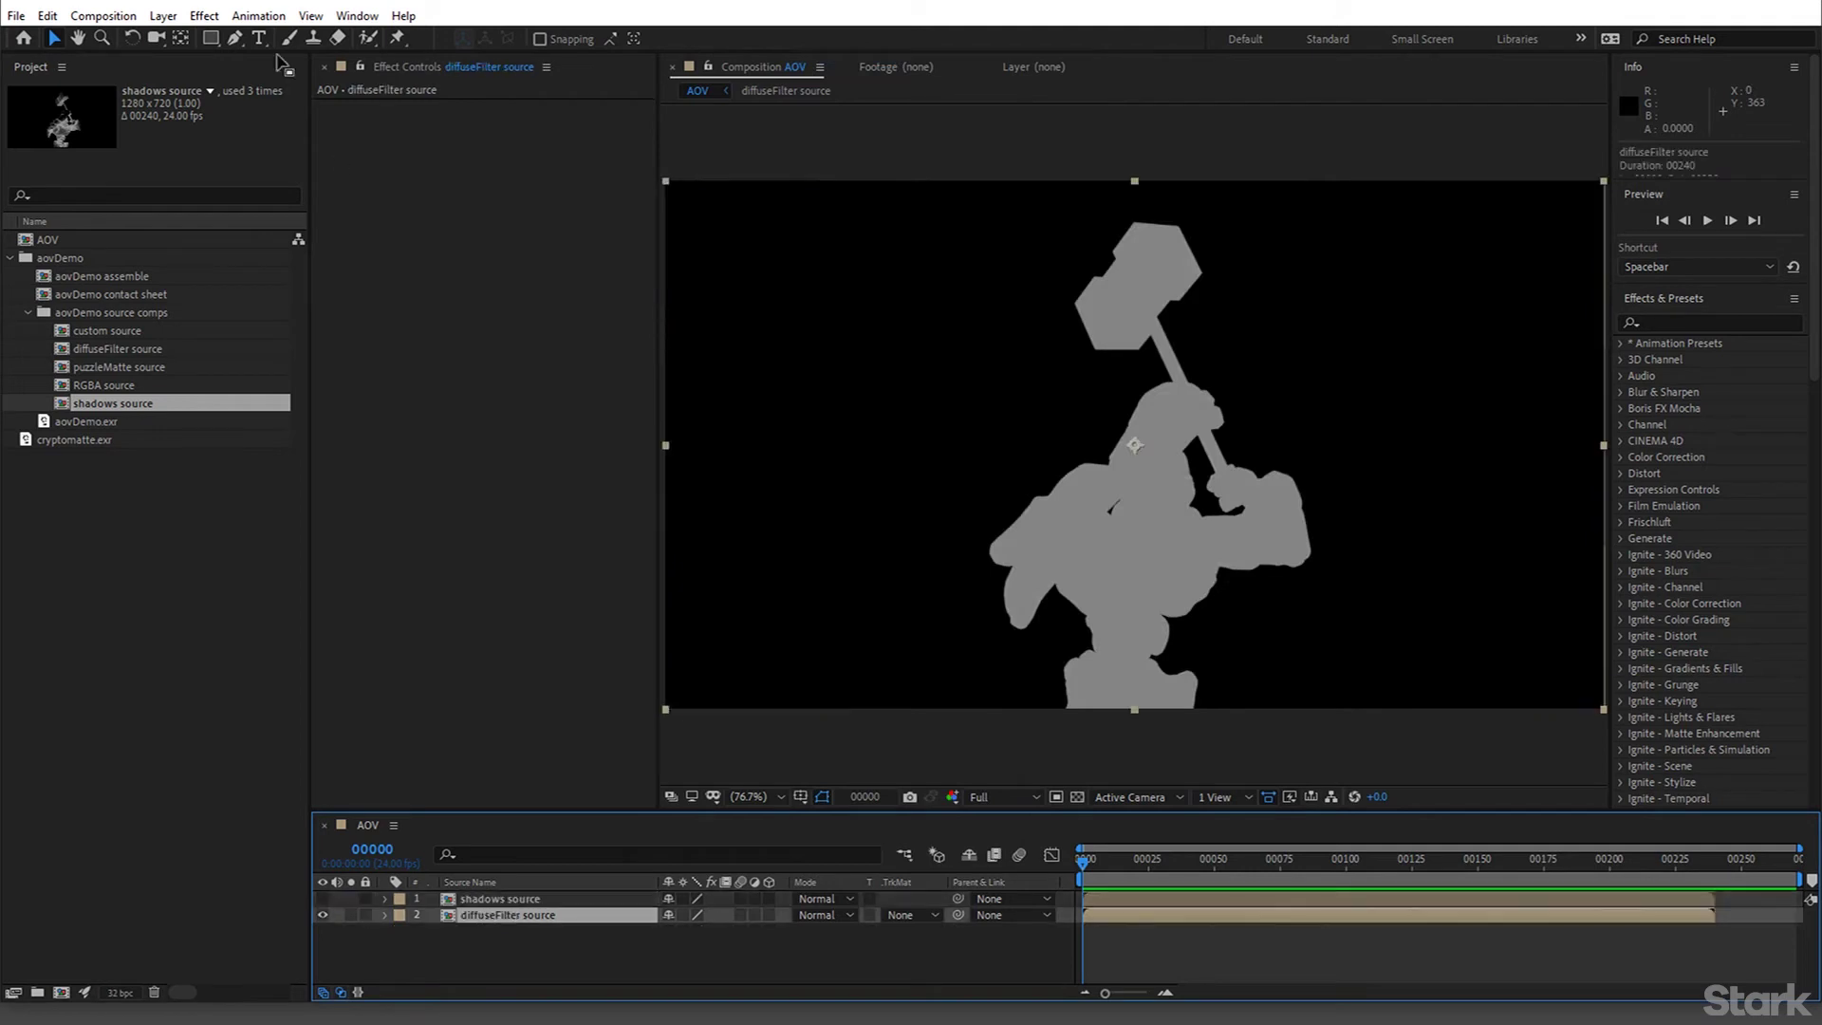
{"action": "left_click", "coordinate": [163, 15]}
{"action": "mouse_move", "coordinate": [190, 32]}
{"action": "left_click", "coordinate": [480, 50]}
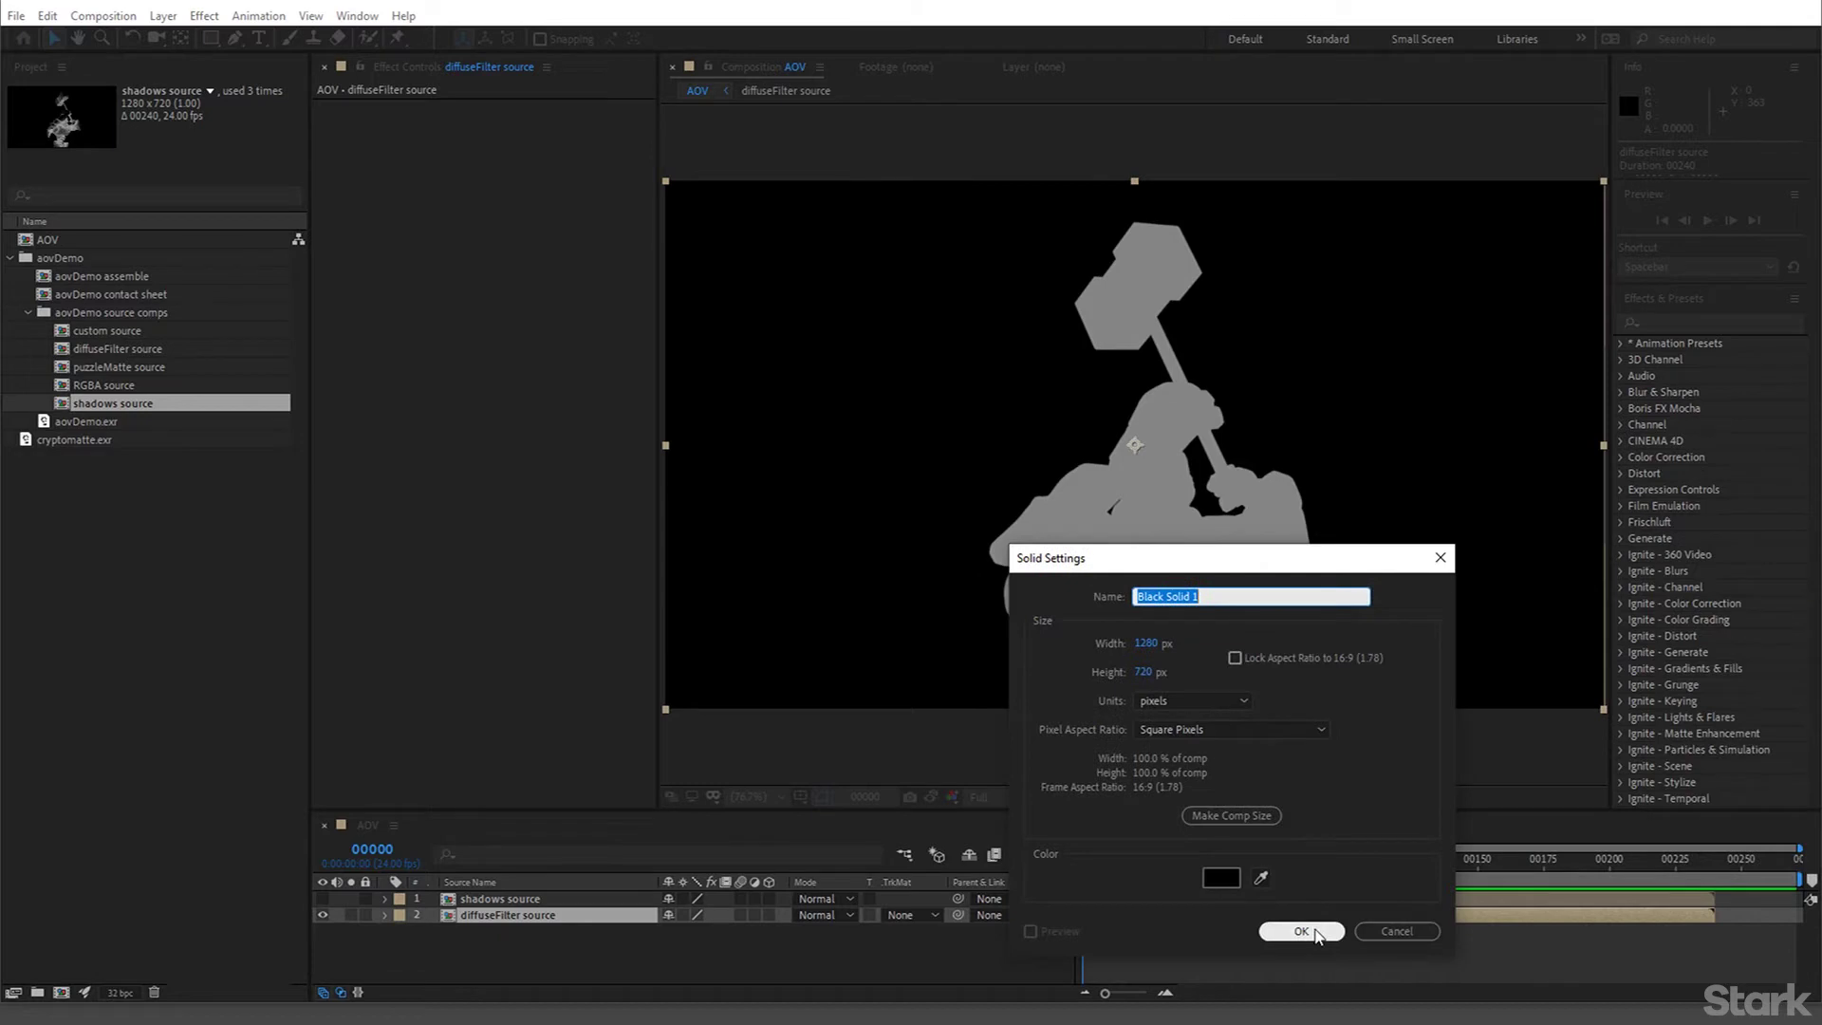
{"action": "left_click", "coordinate": [1300, 934]}
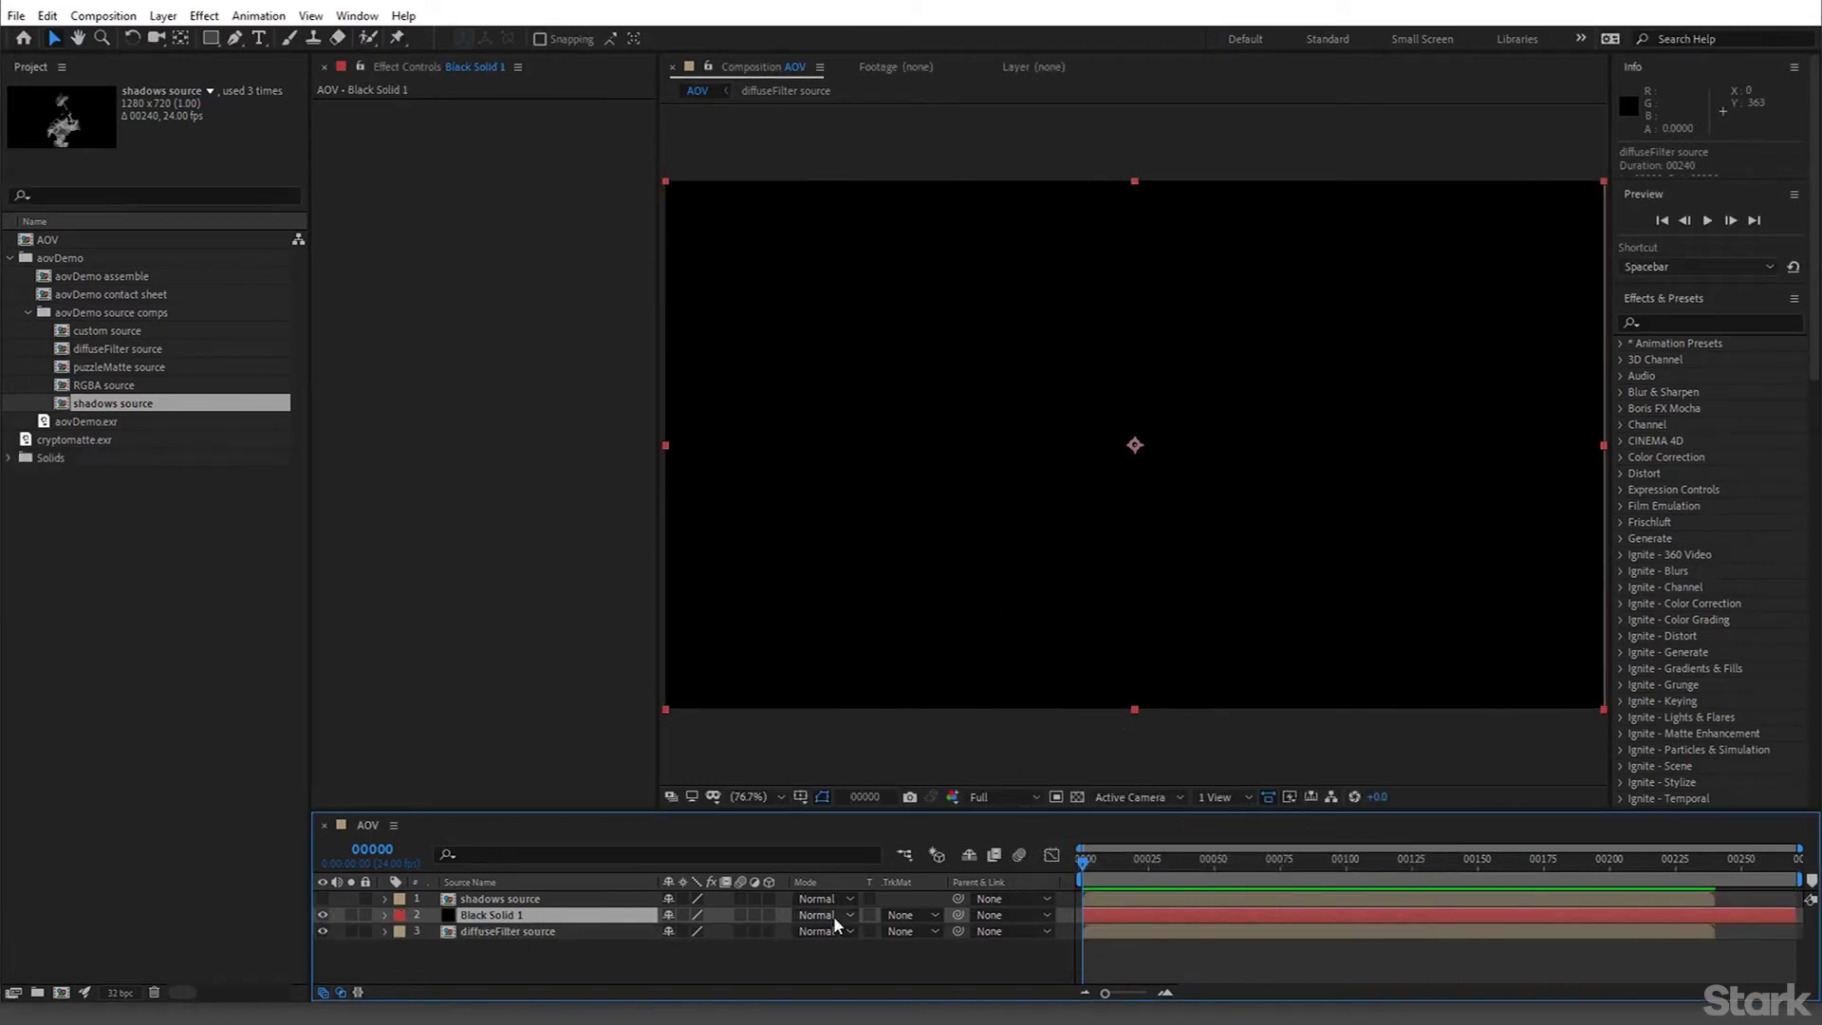
Set the black solid's track matte to Luma Matte "shadows source" and check the composite without the diffuse layer and against the transparency grid
{"action": "left_click", "coordinate": [897, 915]}
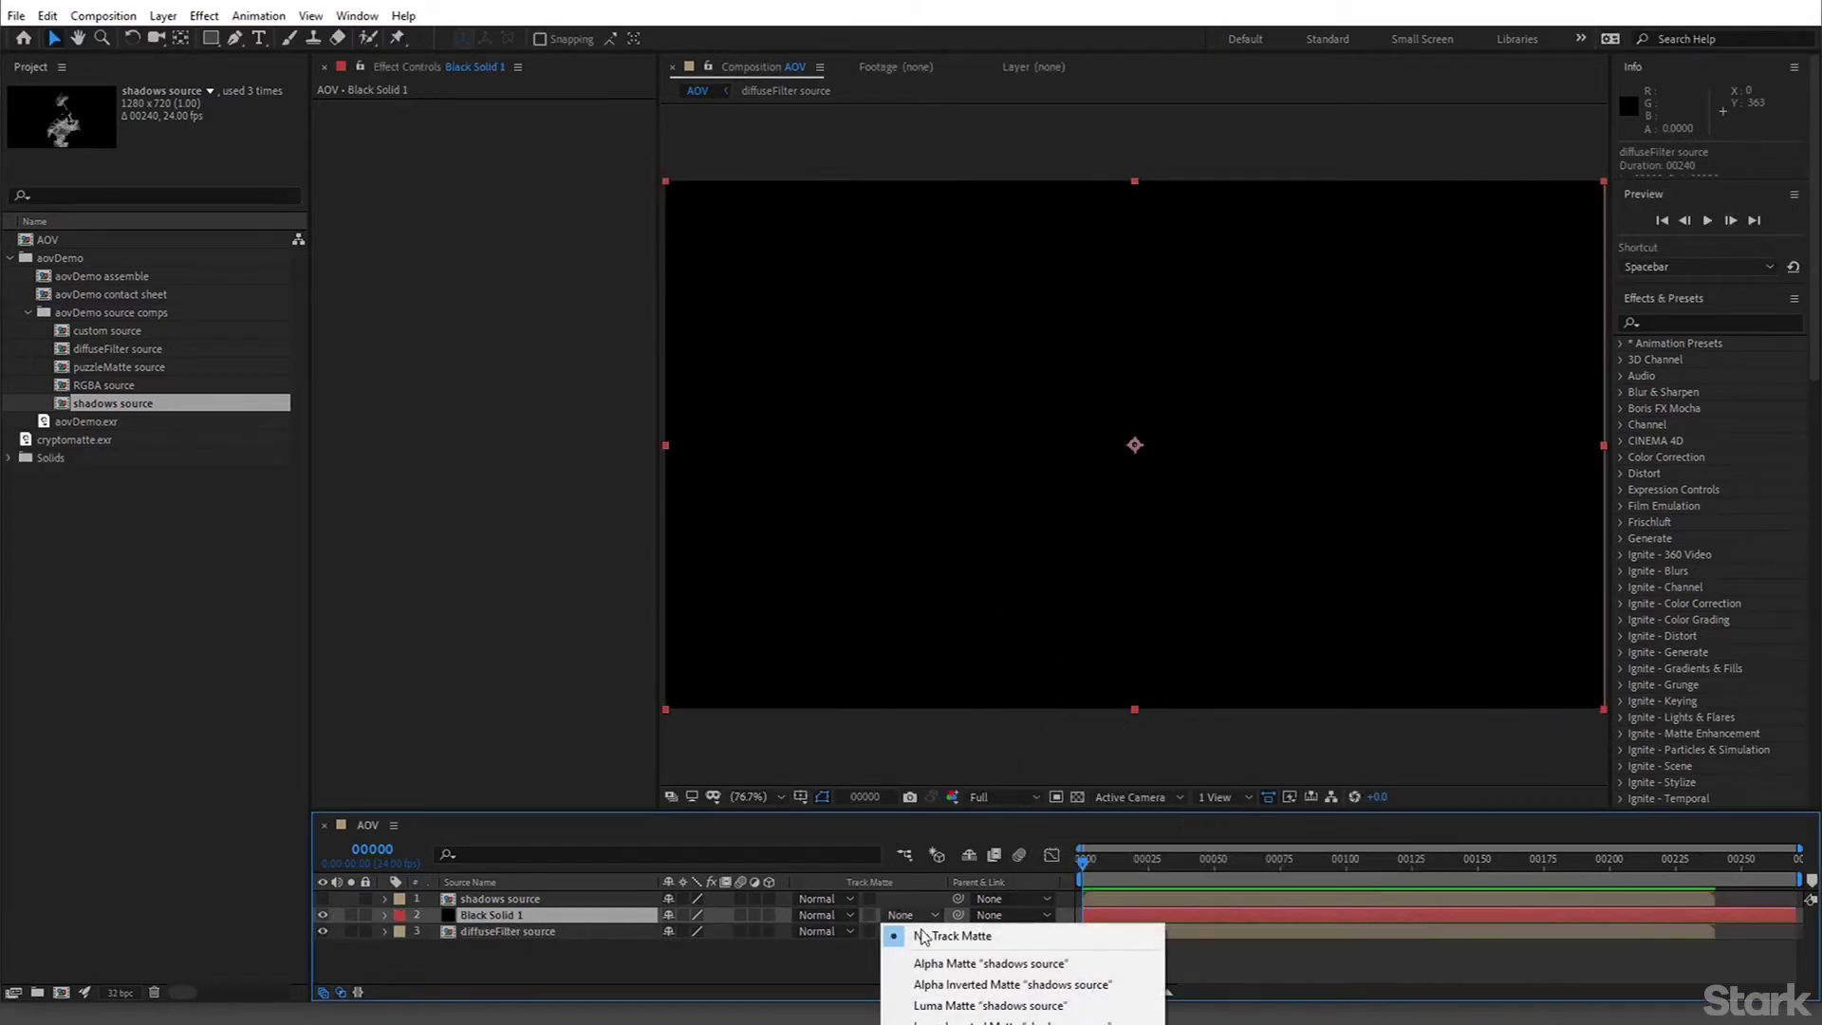
{"action": "left_click", "coordinate": [963, 1001]}
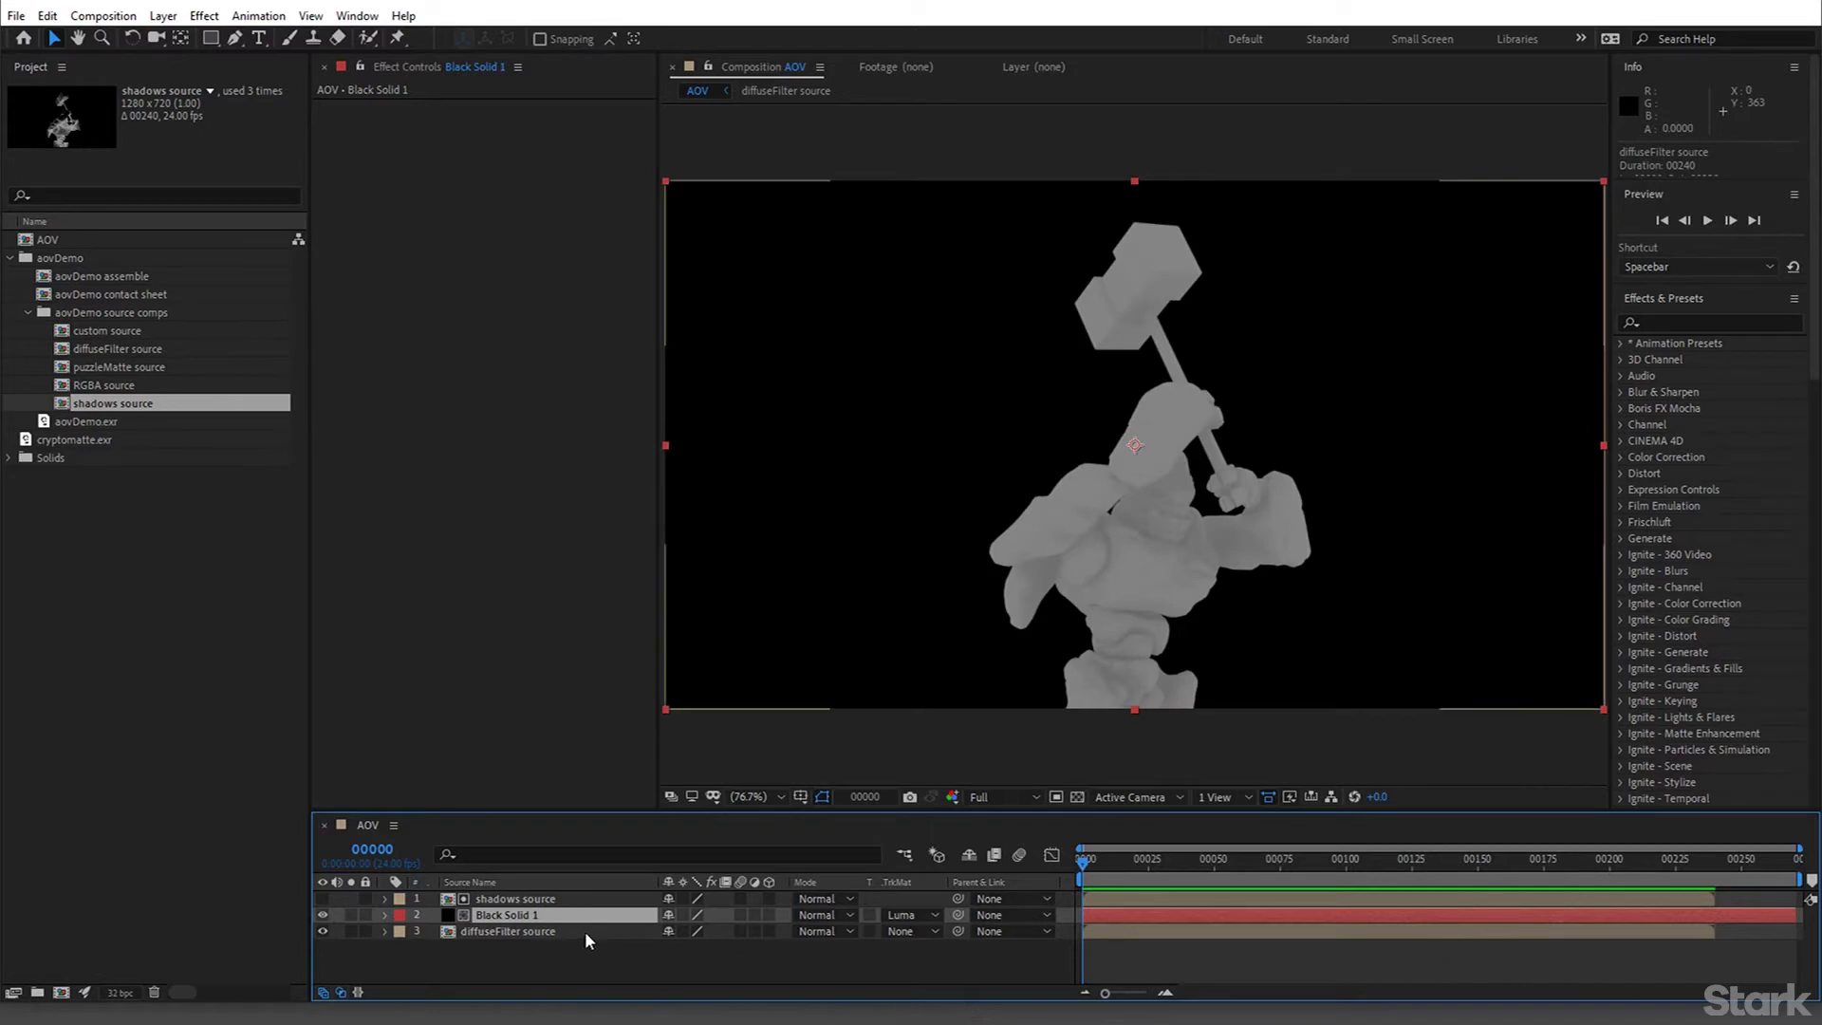
{"action": "left_click", "coordinate": [322, 930]}
{"action": "left_click", "coordinate": [323, 930]}
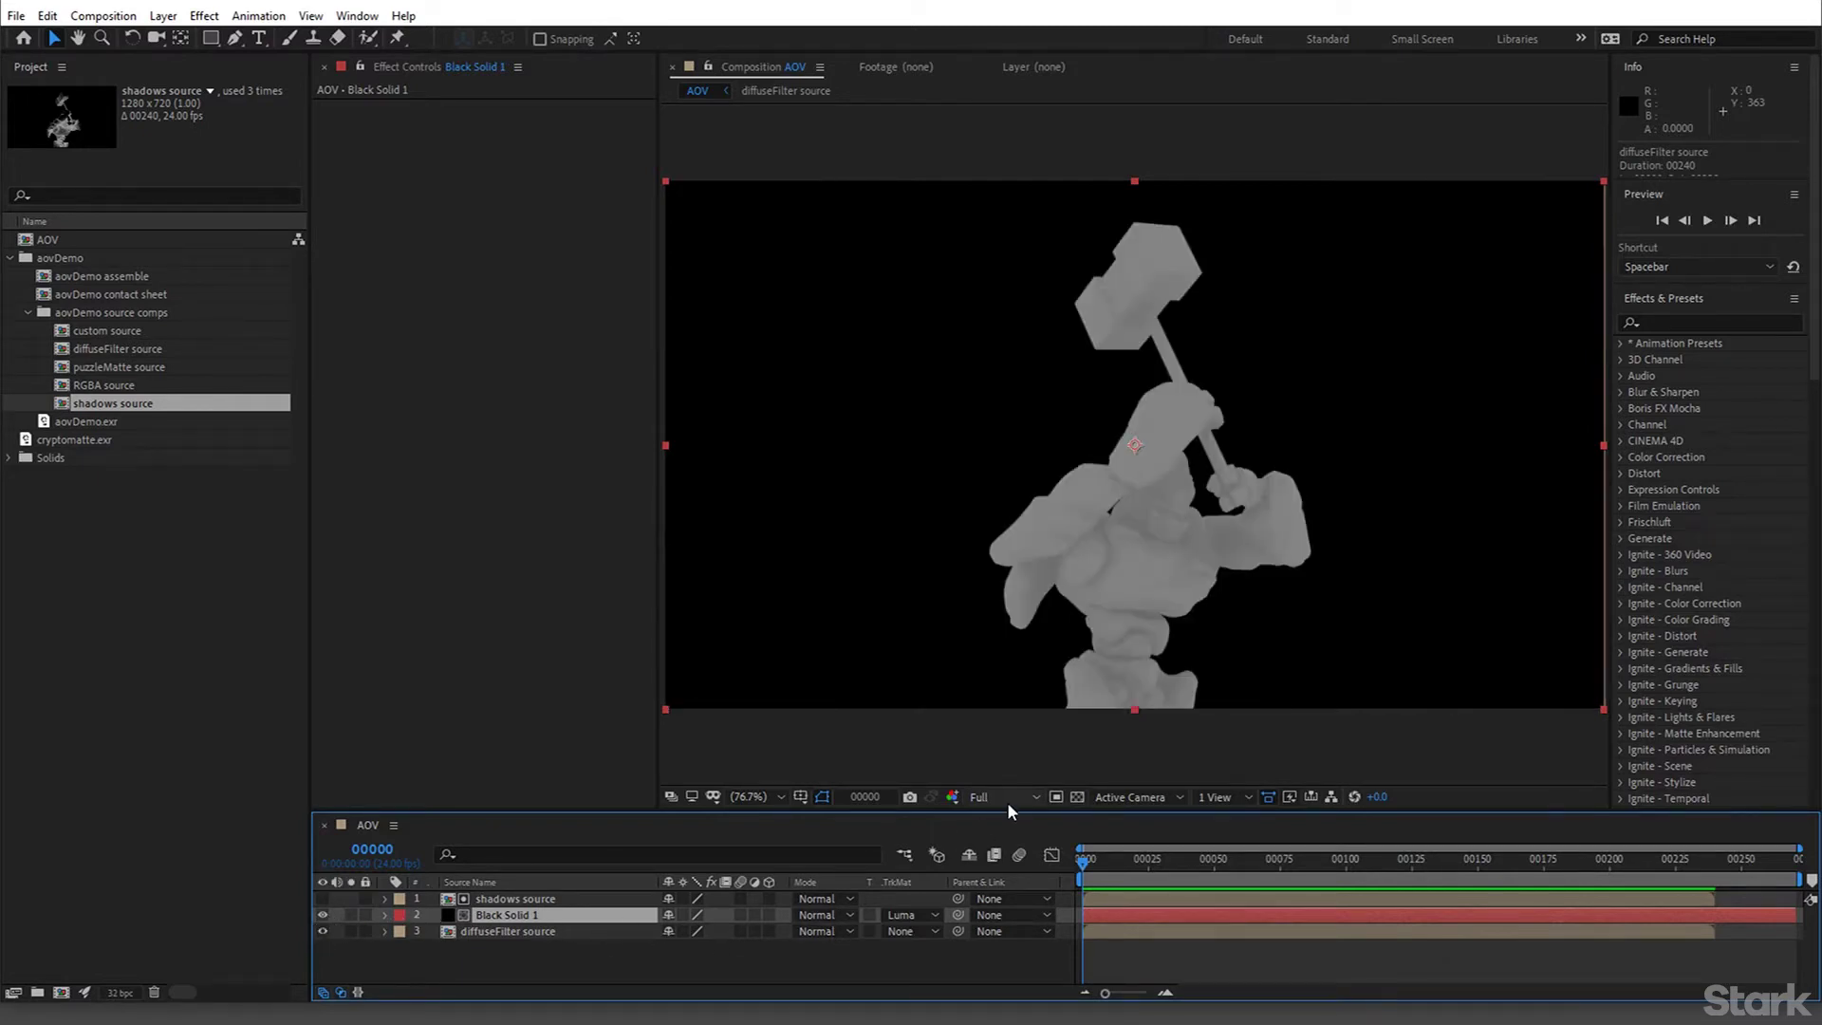
{"action": "left_click", "coordinate": [1067, 795]}
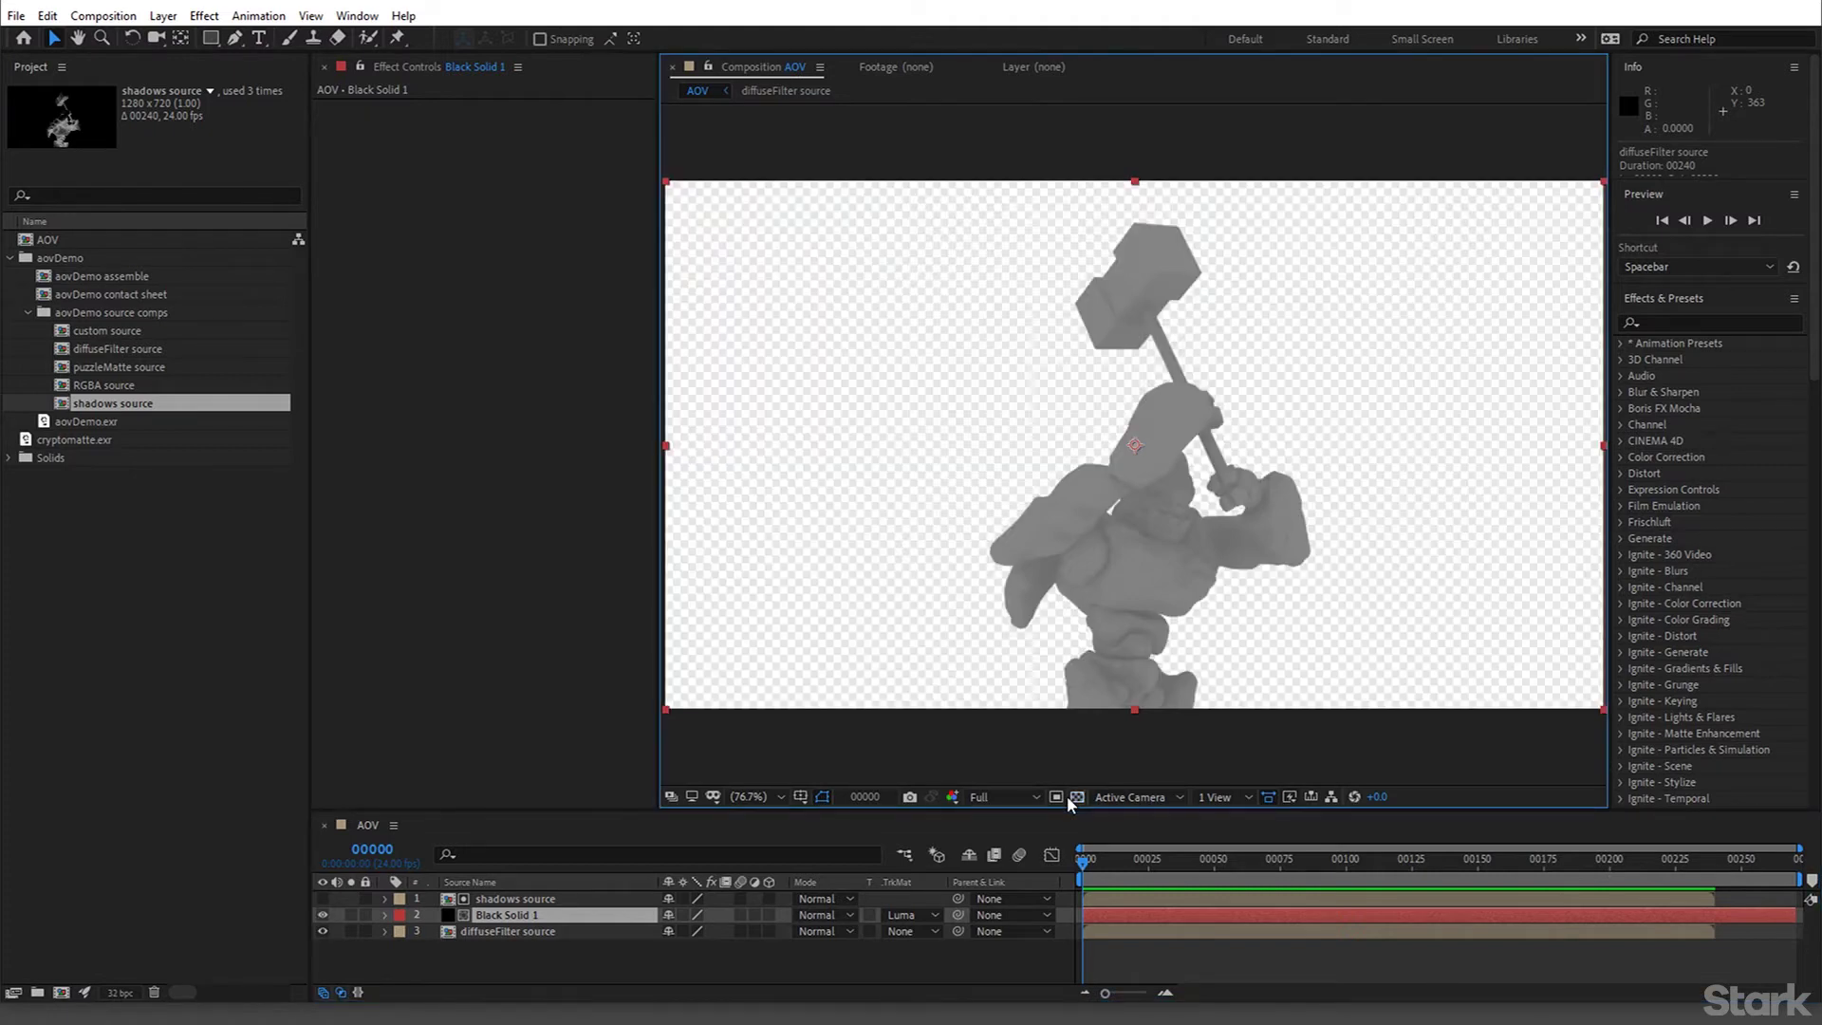
{"action": "left_click", "coordinate": [1066, 795]}
Set the black solid's blending mode to Multiply
{"action": "key", "text": "shift+equal"}
{"action": "key", "text": "shift+equal"}
{"action": "key", "text": "shift+equal"}
{"action": "key", "text": "shift+equal"}
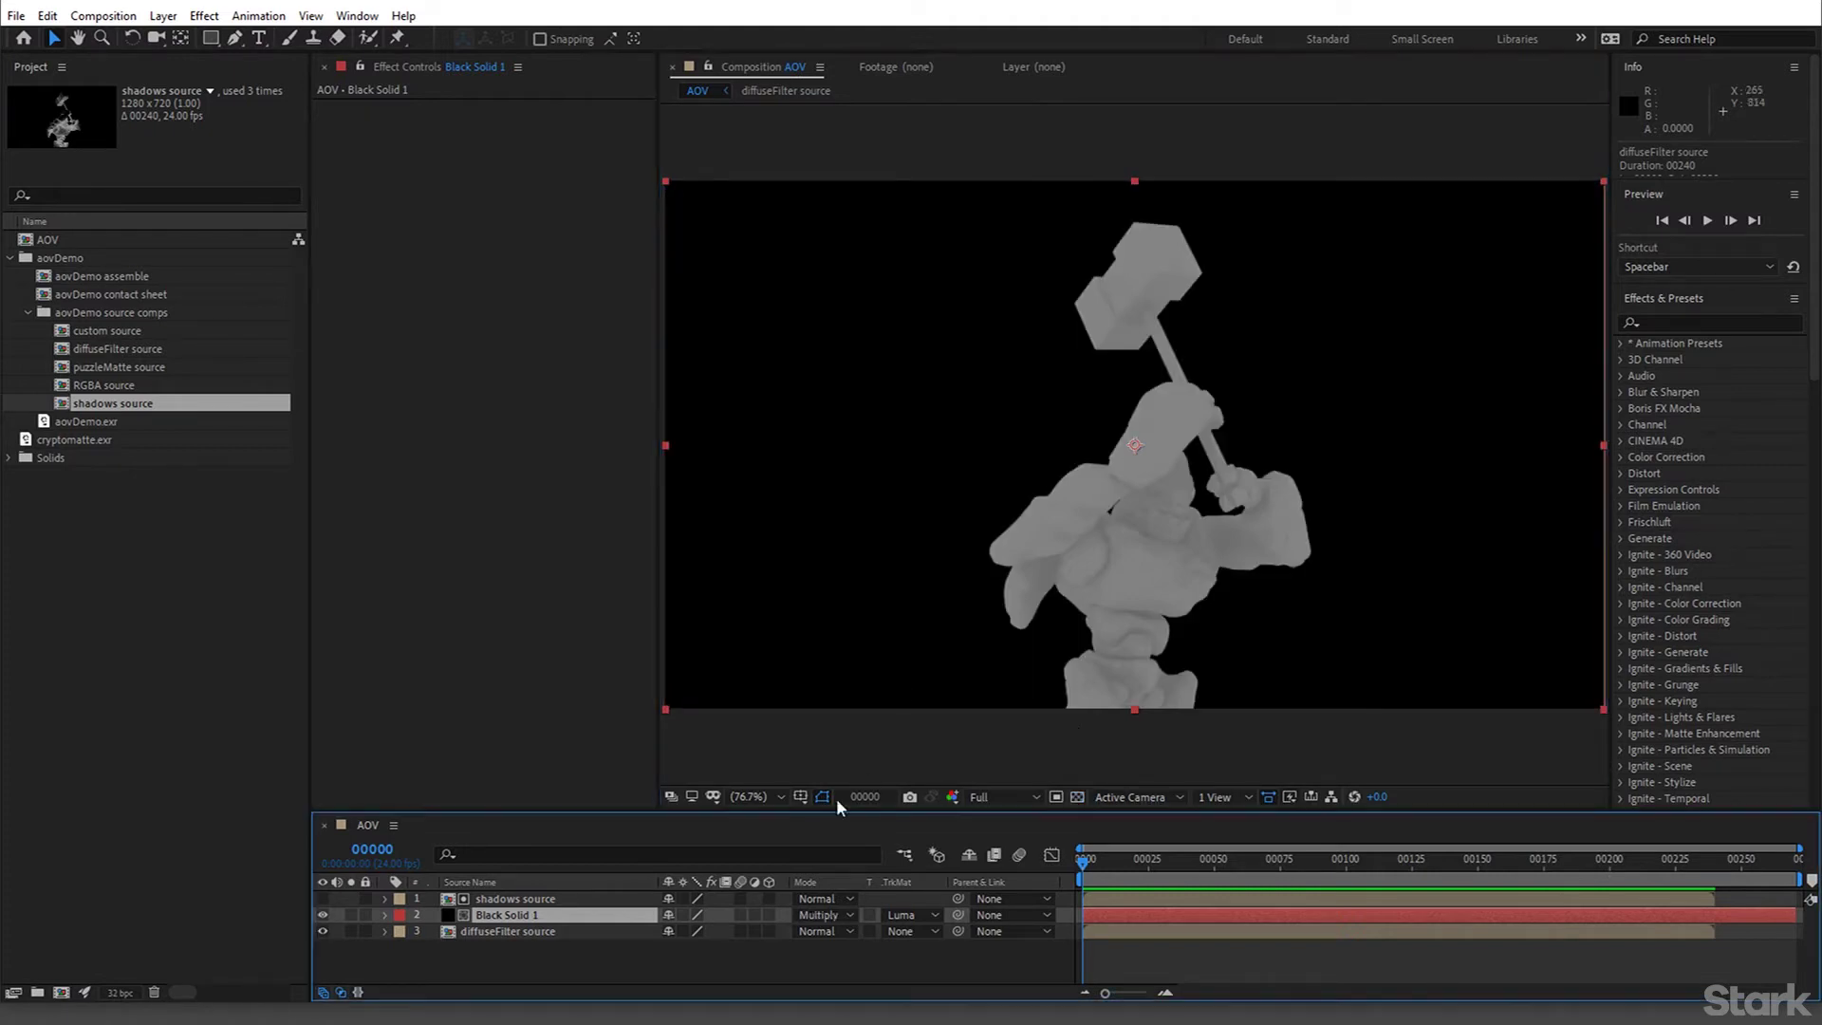
Try tinting the diffuseFilter source layer using Hue/Saturation with Colorize on and Colorize Hue at 179°, and remove the effect
{"action": "left_click", "coordinate": [554, 932]}
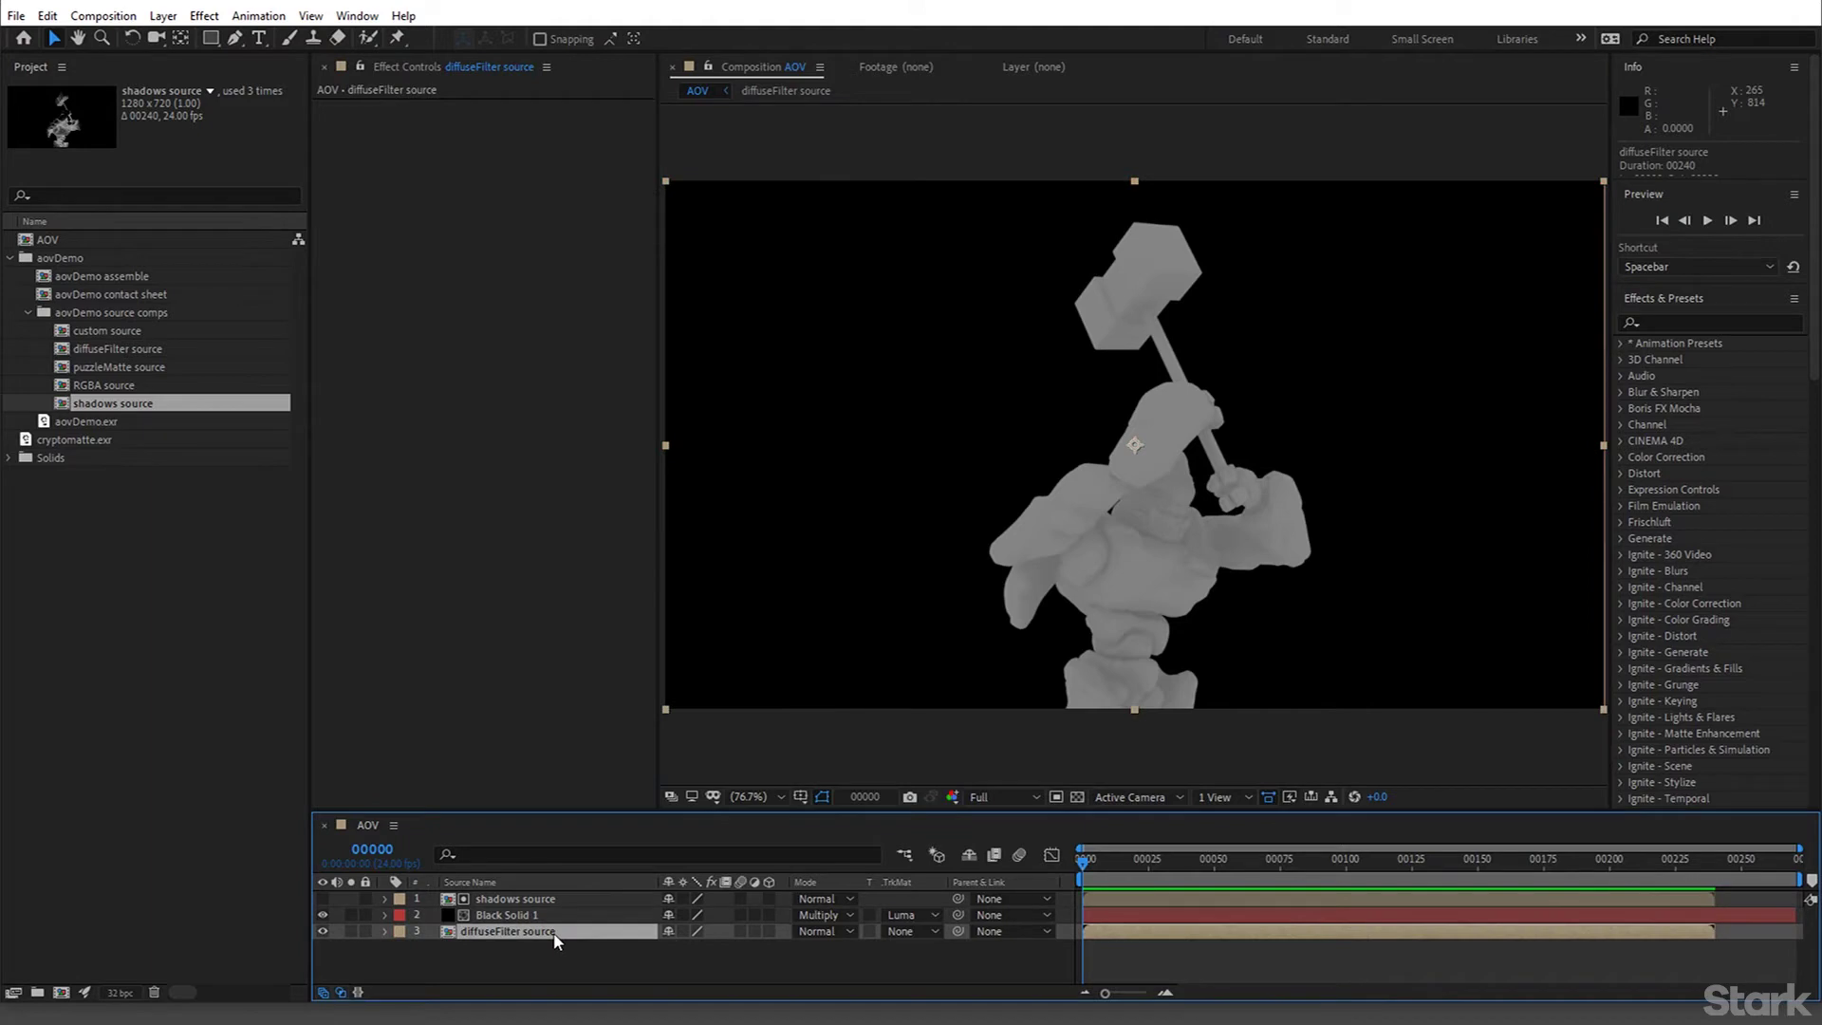
{"action": "left_click", "coordinate": [412, 397]}
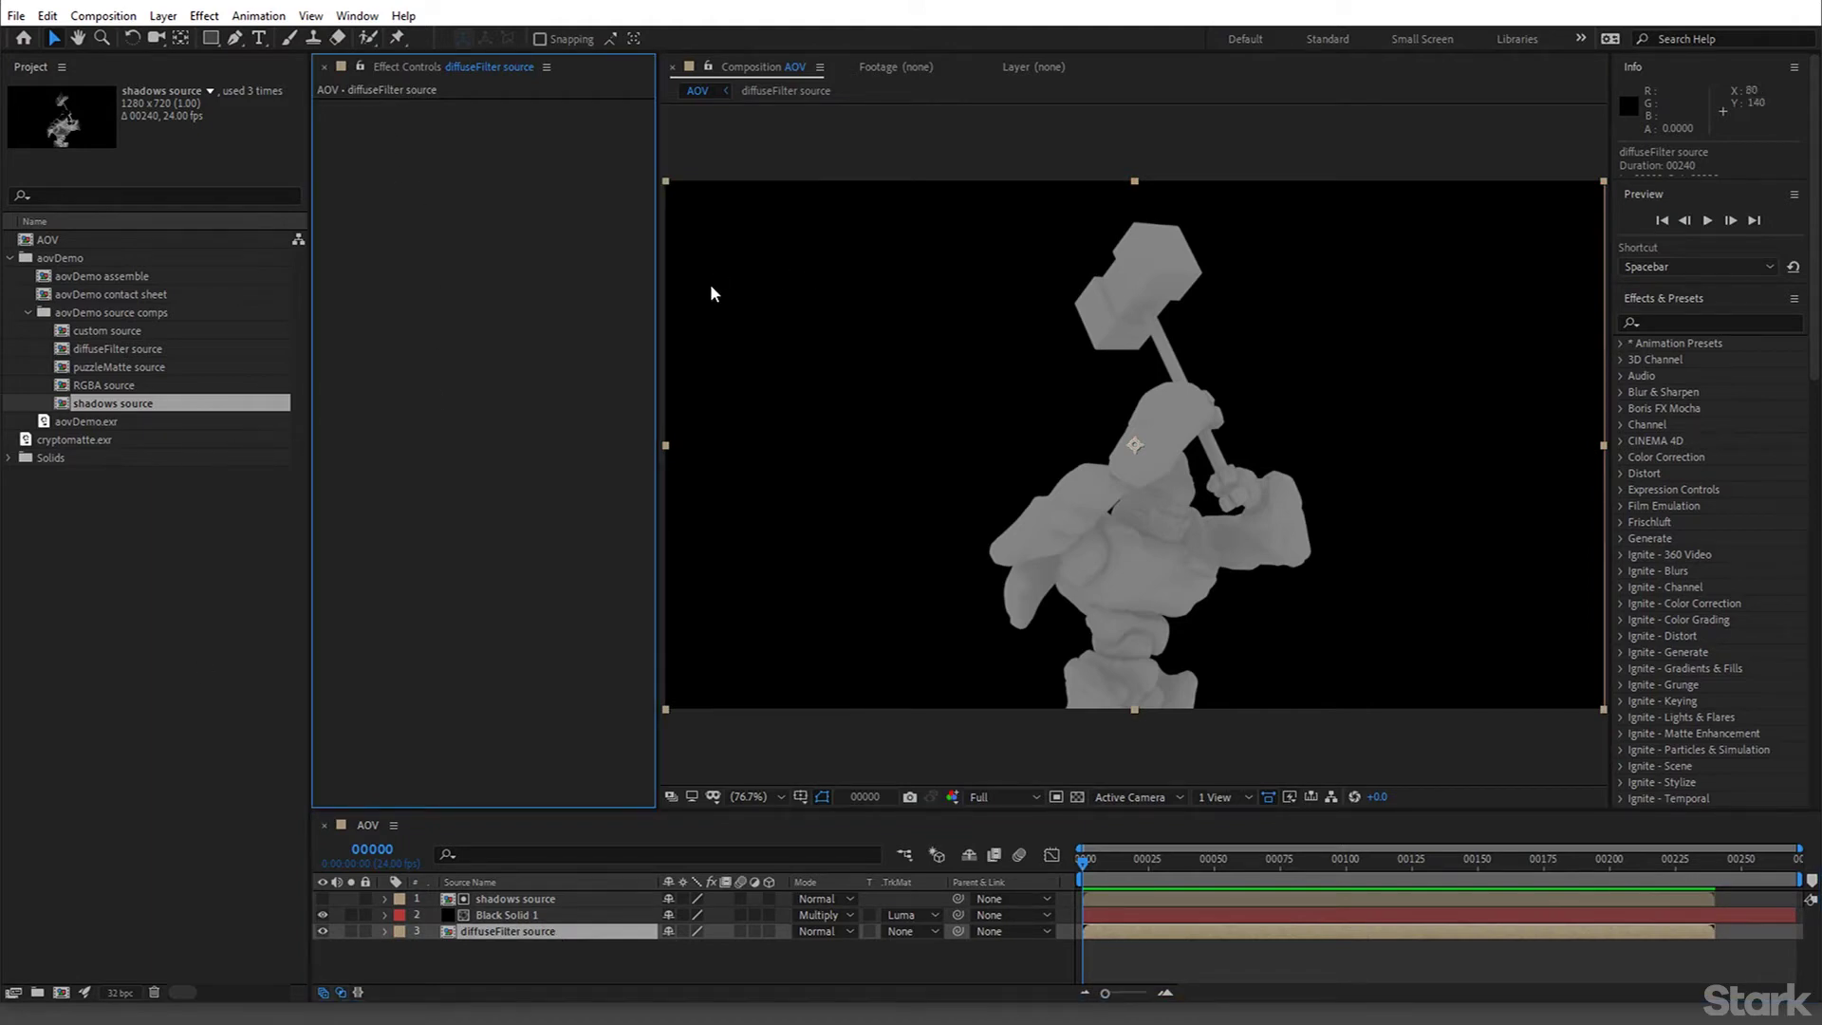
{"action": "key", "text": "ctrl+space"}
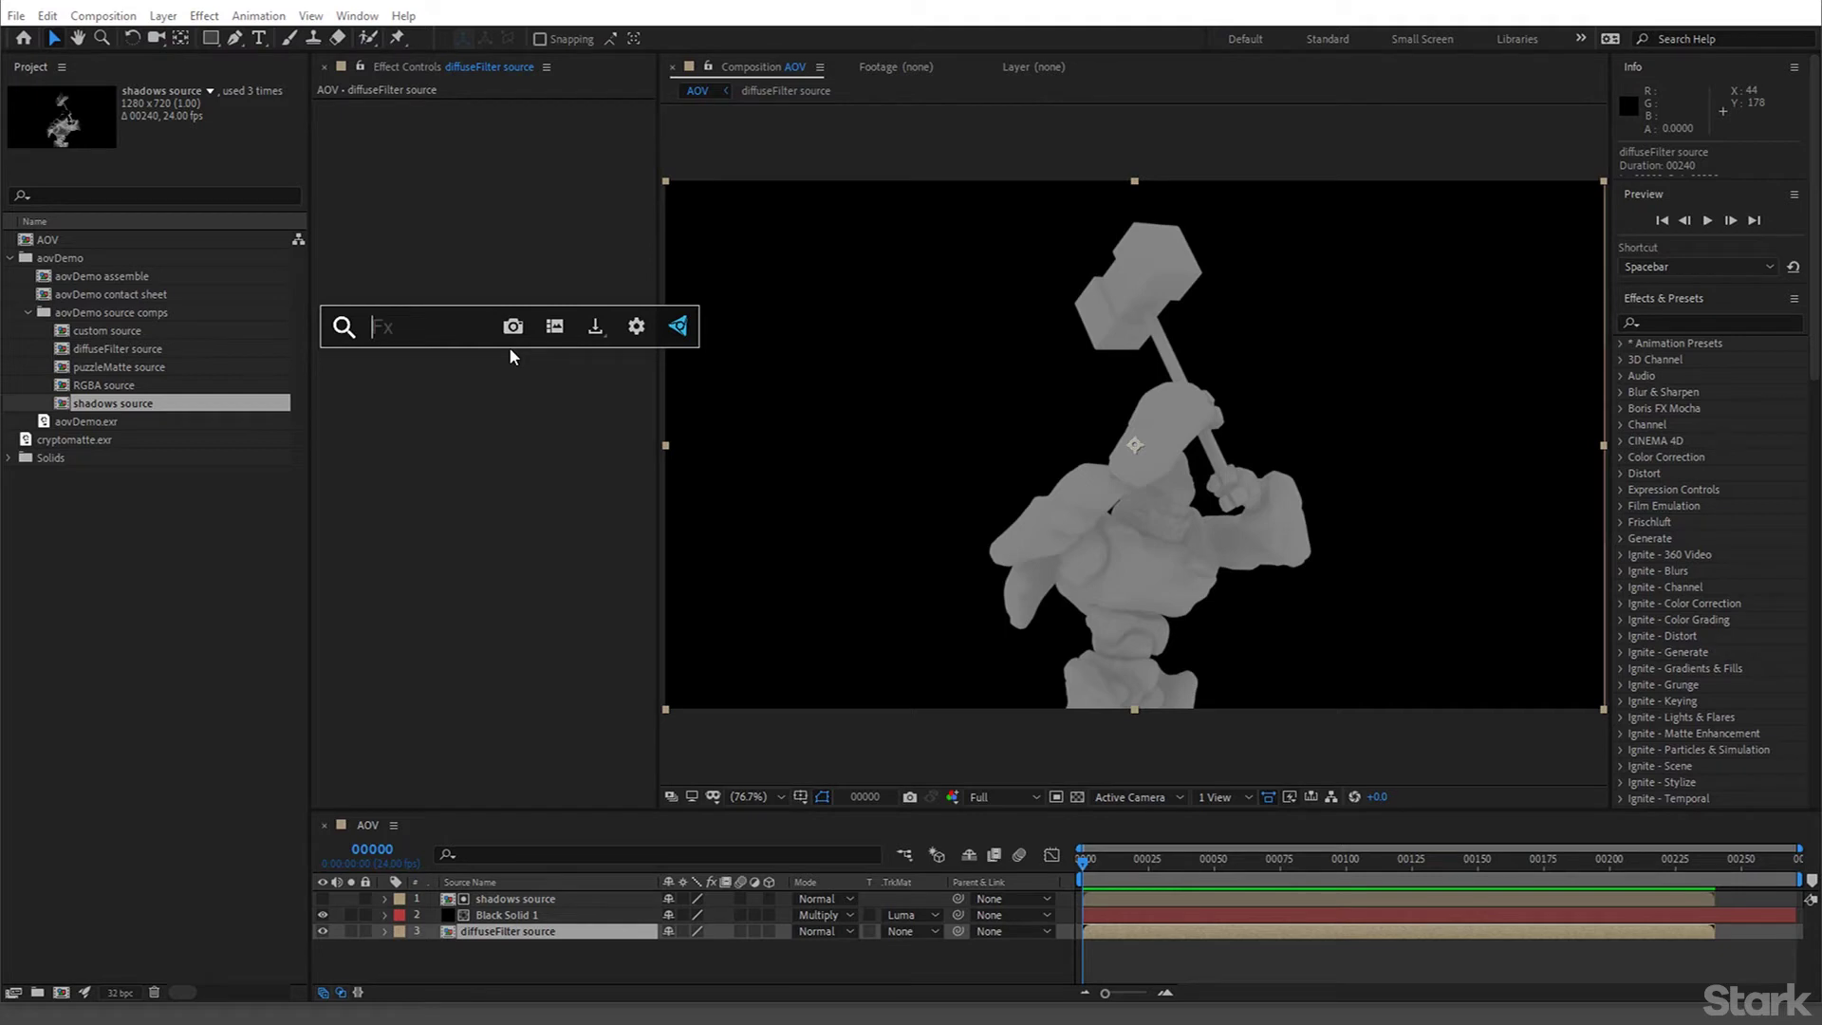
{"action": "type", "text": "hue"}
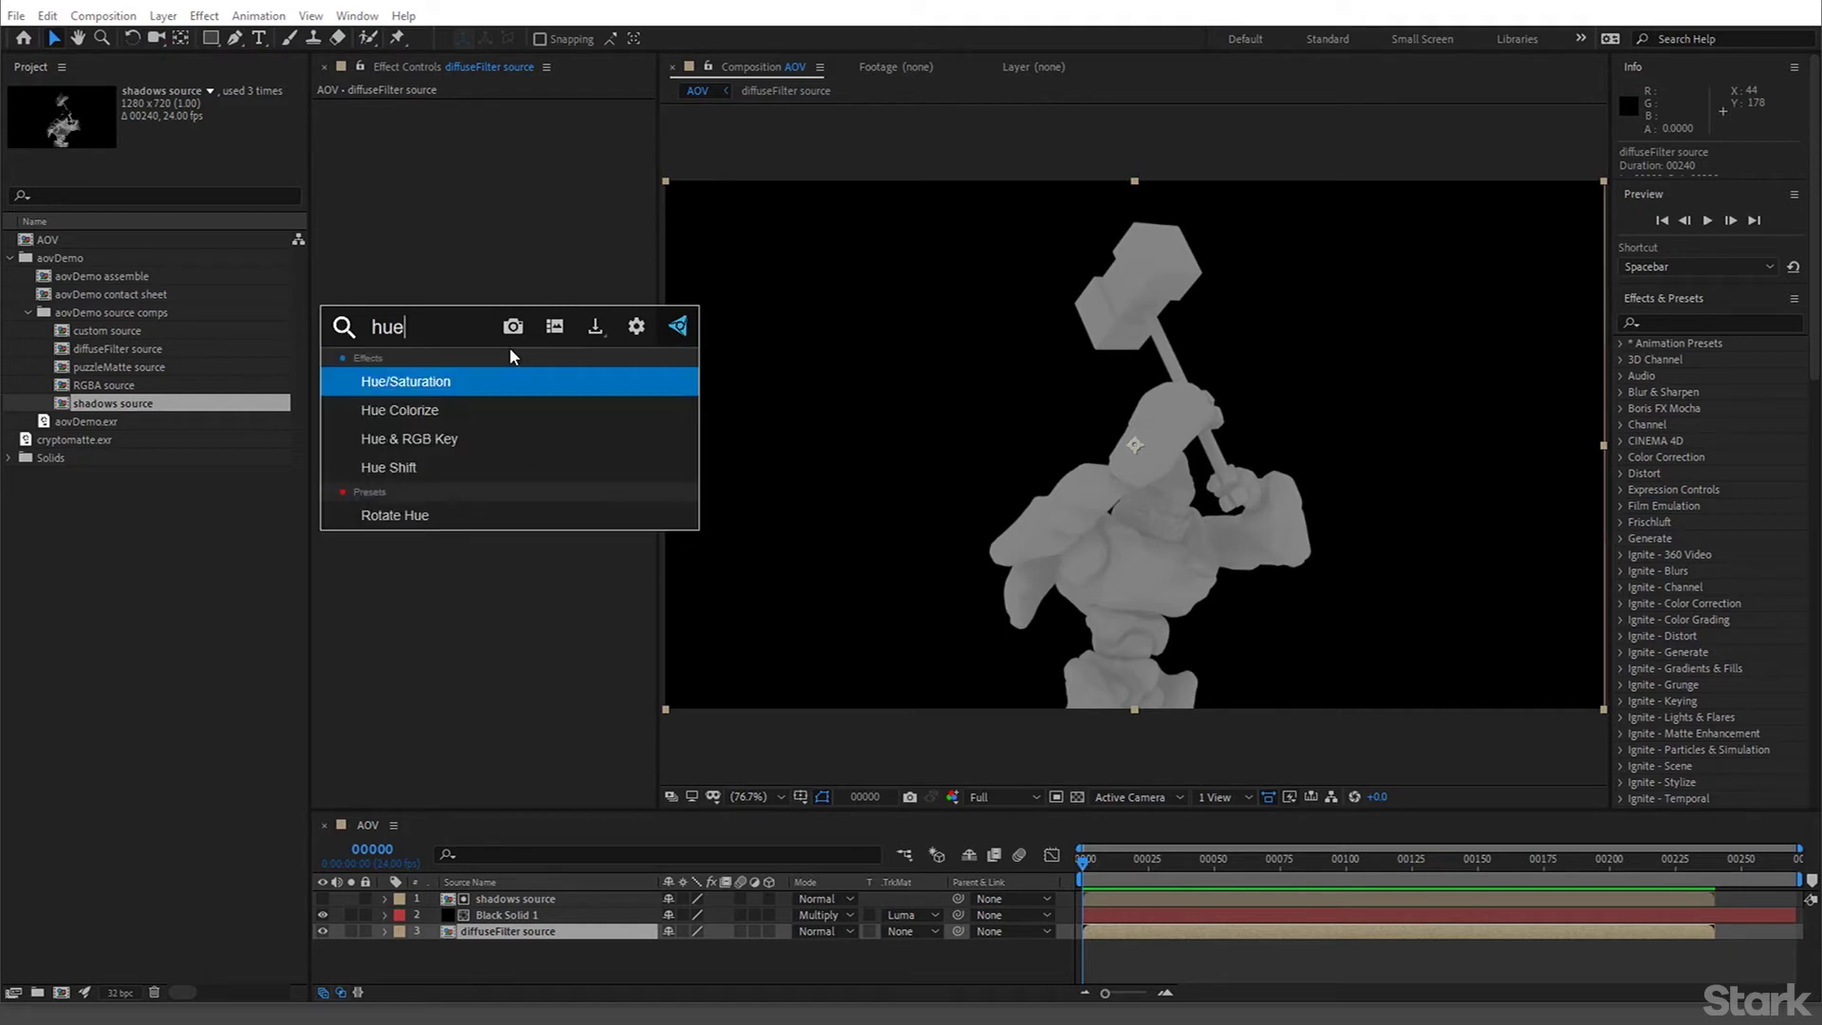
{"action": "key", "text": "Return"}
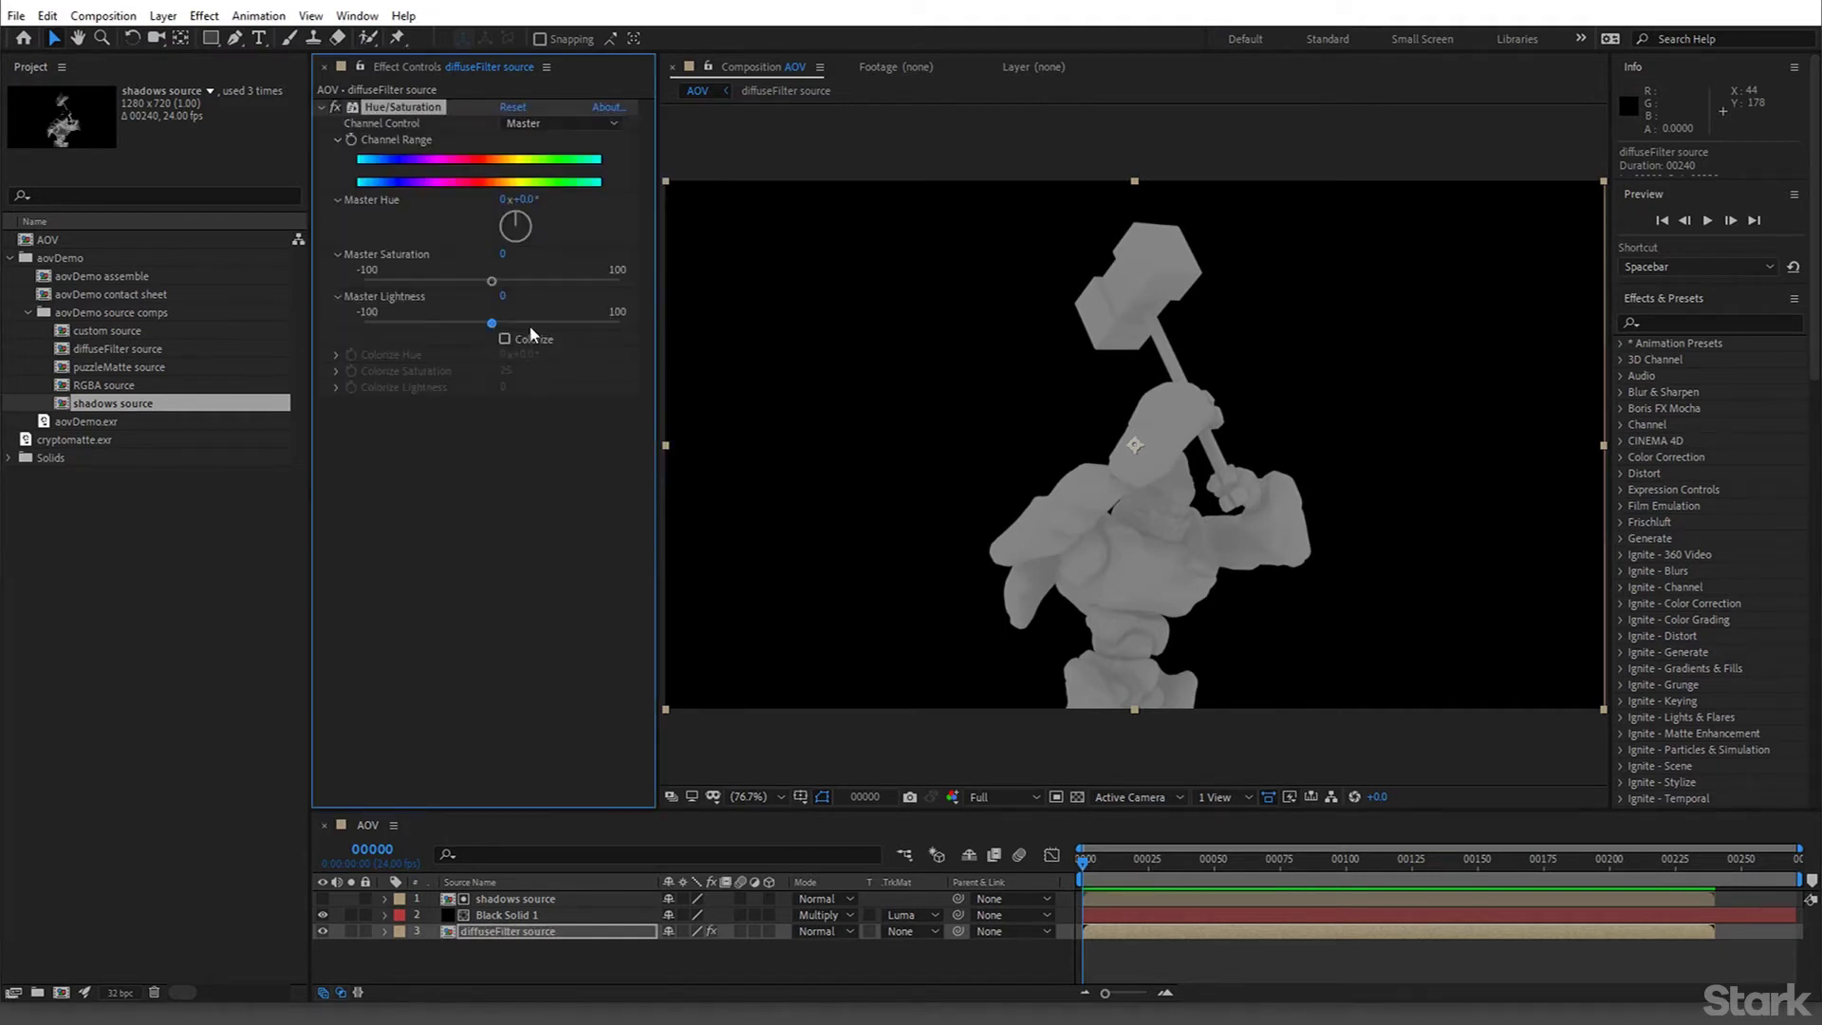
{"action": "left_click", "coordinate": [505, 339]}
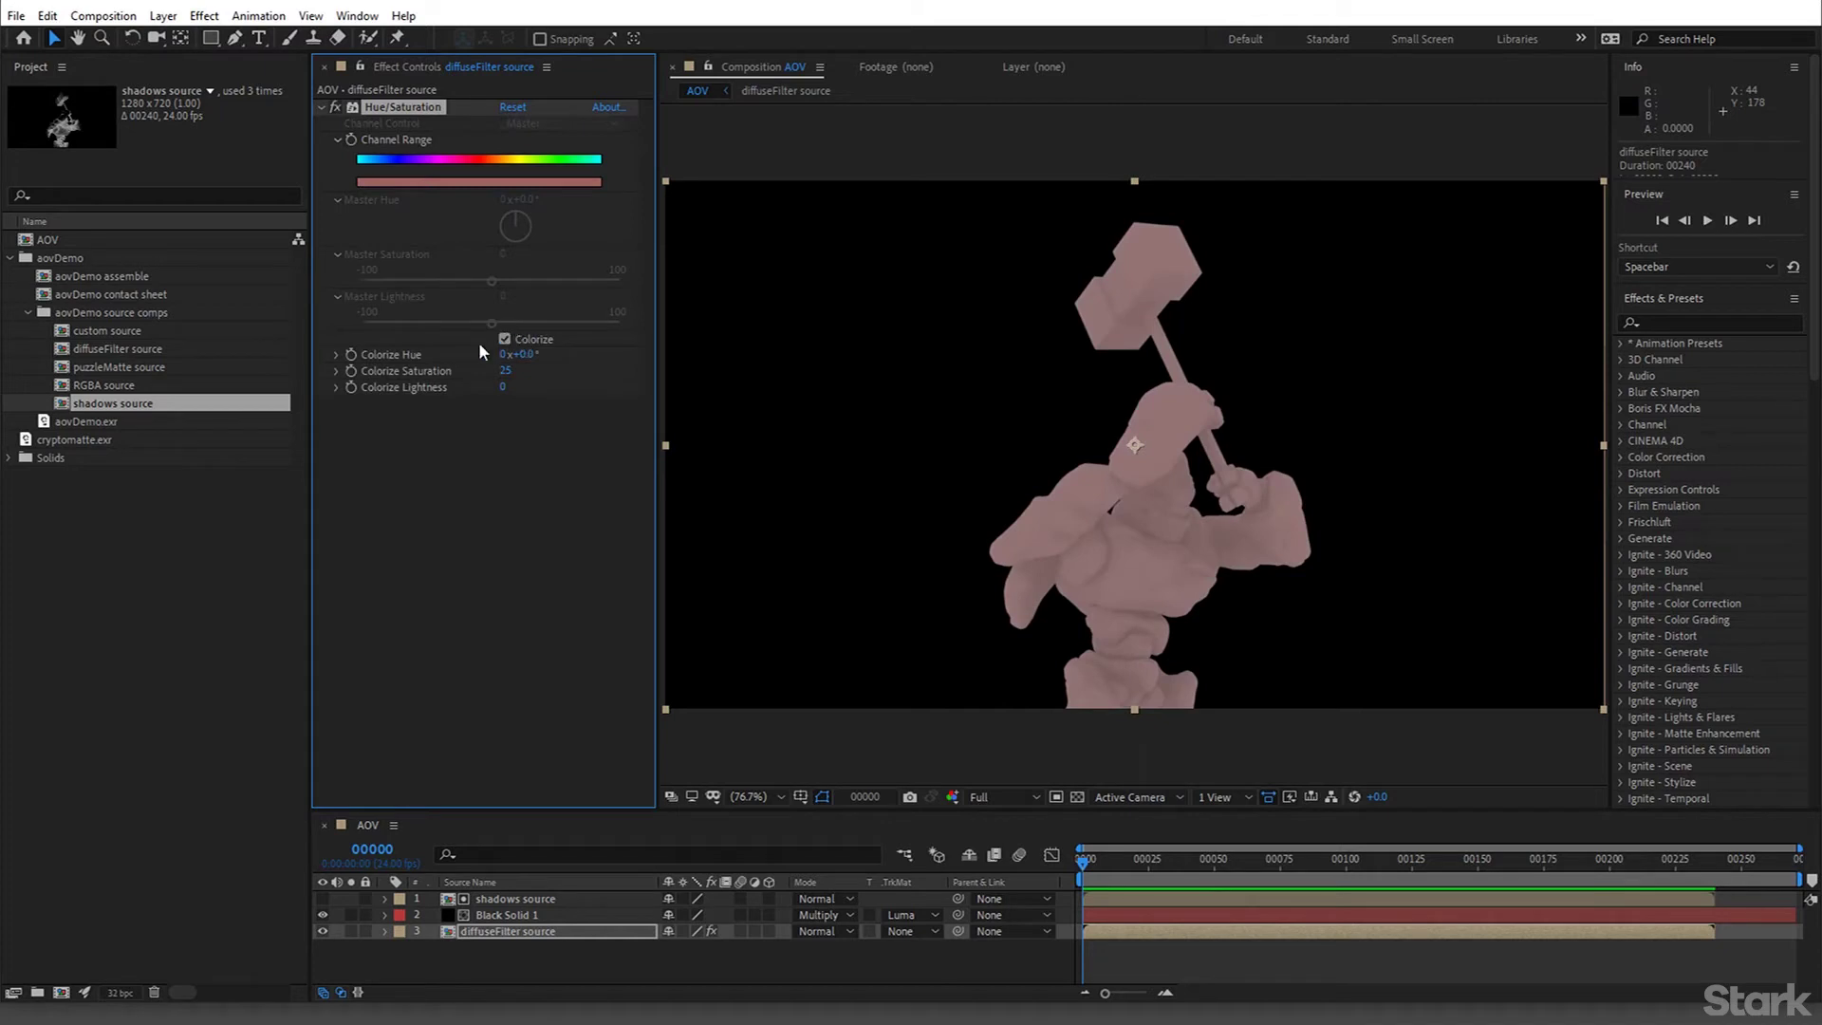
{"action": "left_click_drag", "start_coordinate": [517, 354], "coordinate": [721, 380]}
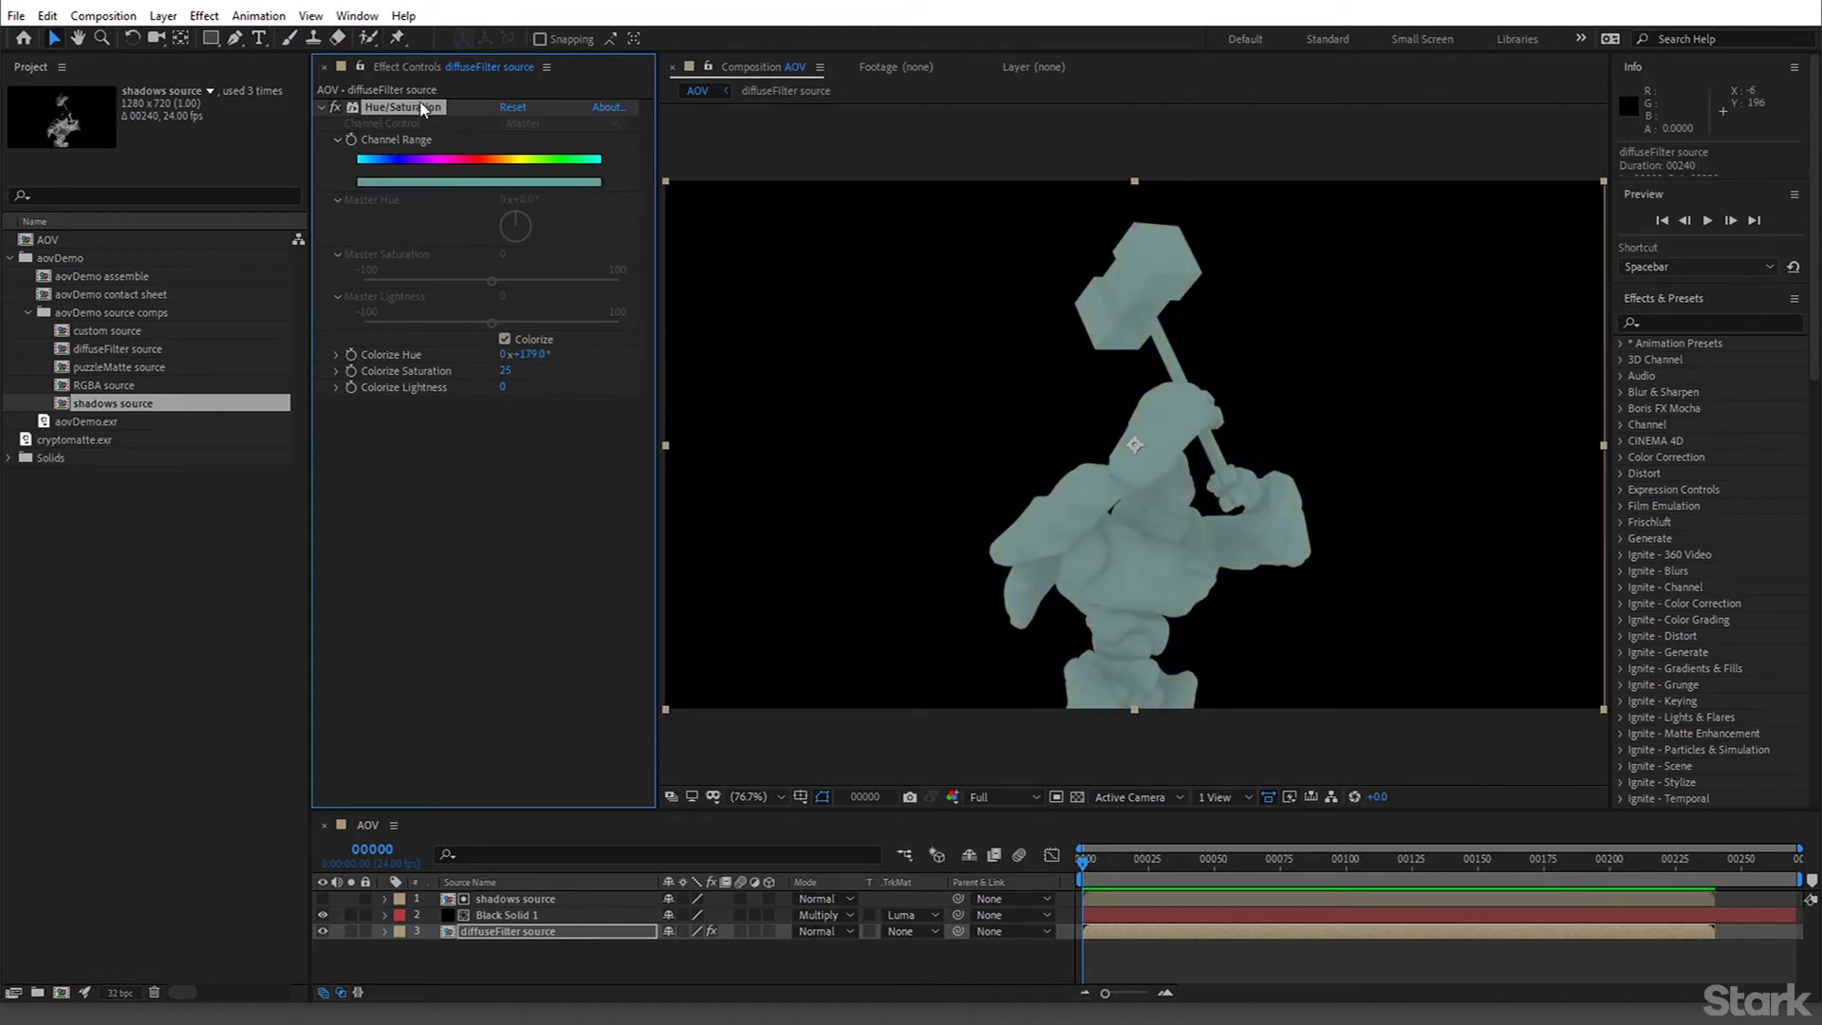
{"action": "key", "text": "Delete"}
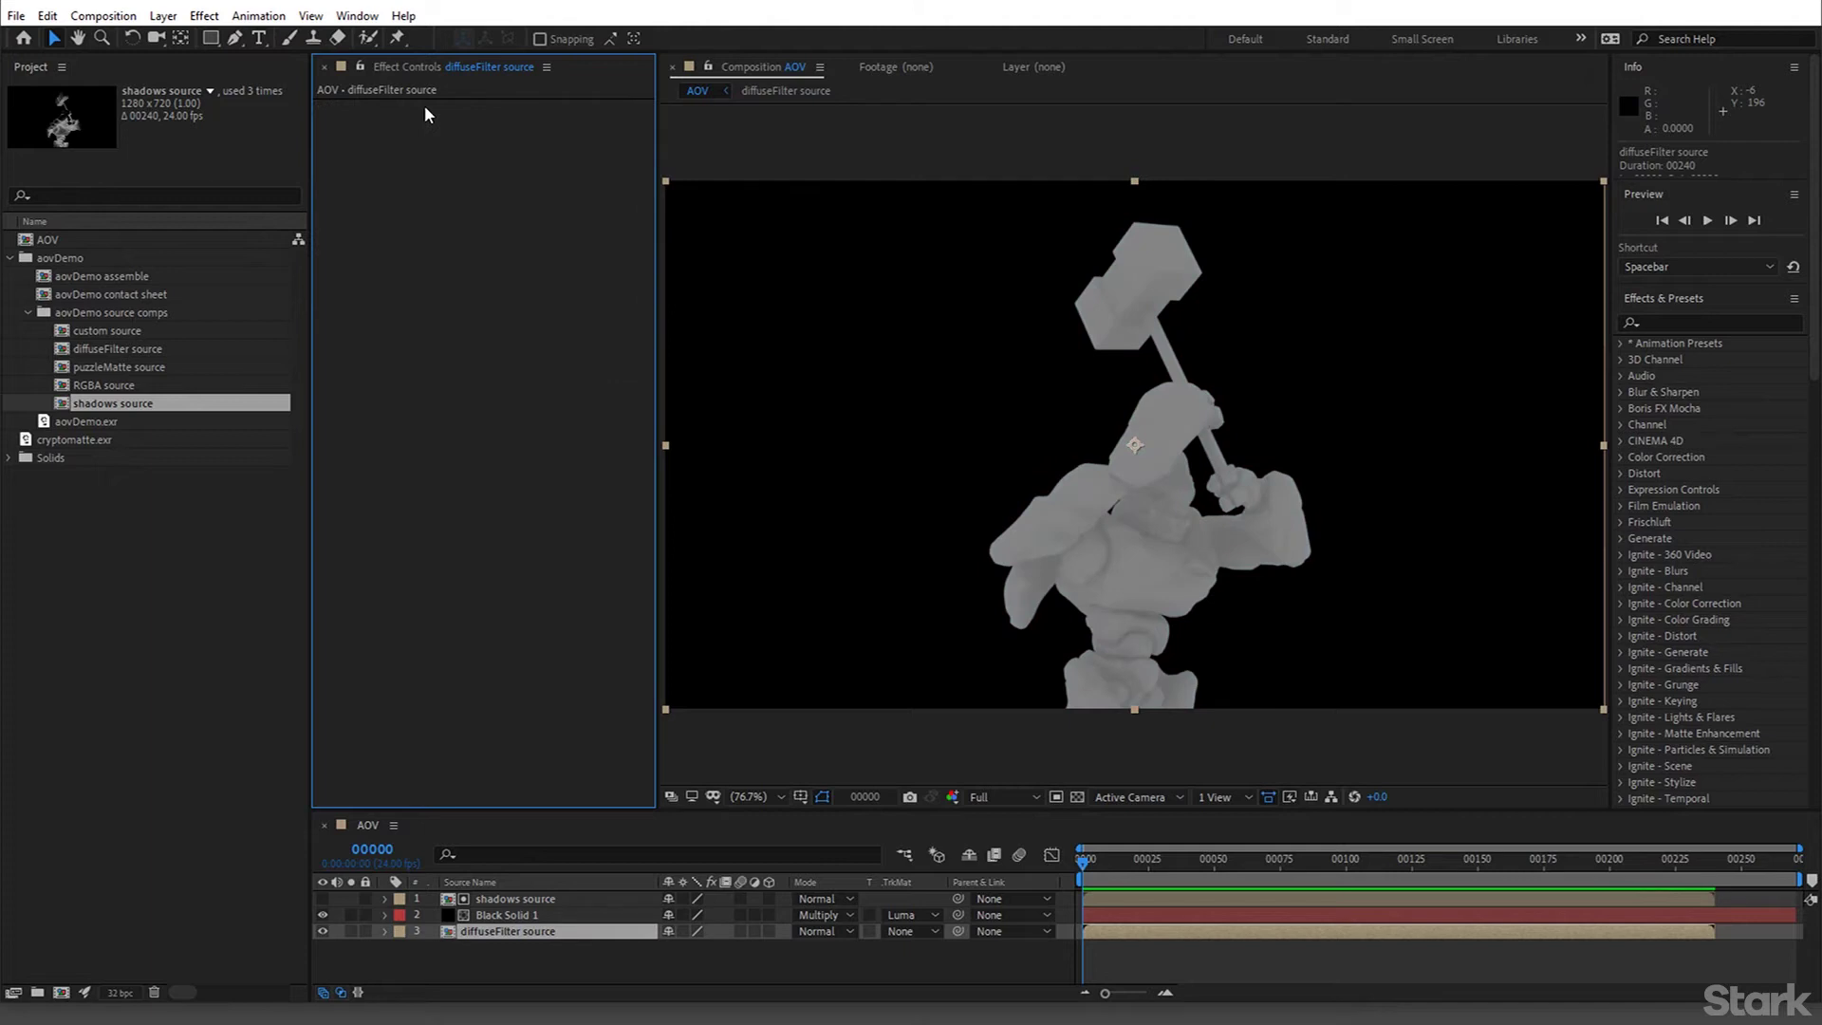
Add the puzzleMatte source comp to the AOV composition between Black Solid 1 and diffuseFilter source, with only the diffuse layer visible
{"action": "left_click", "coordinate": [626, 935]}
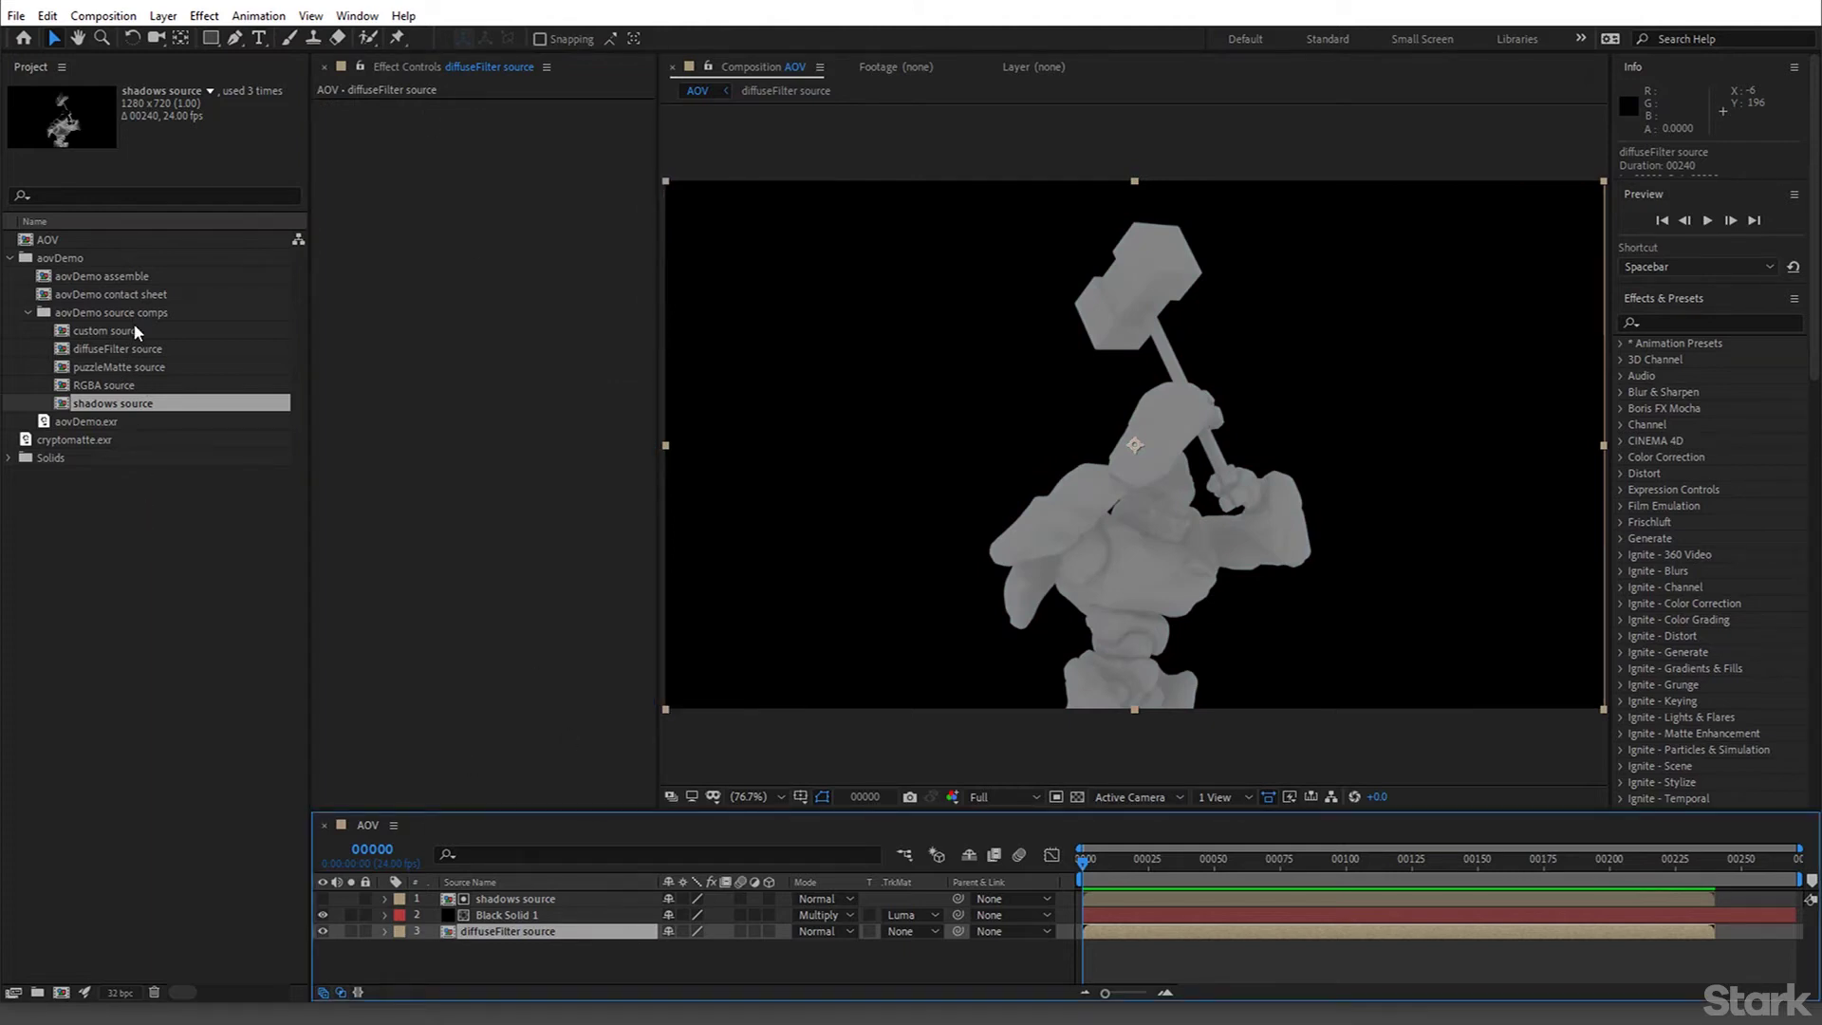
{"action": "left_click", "coordinate": [127, 367]}
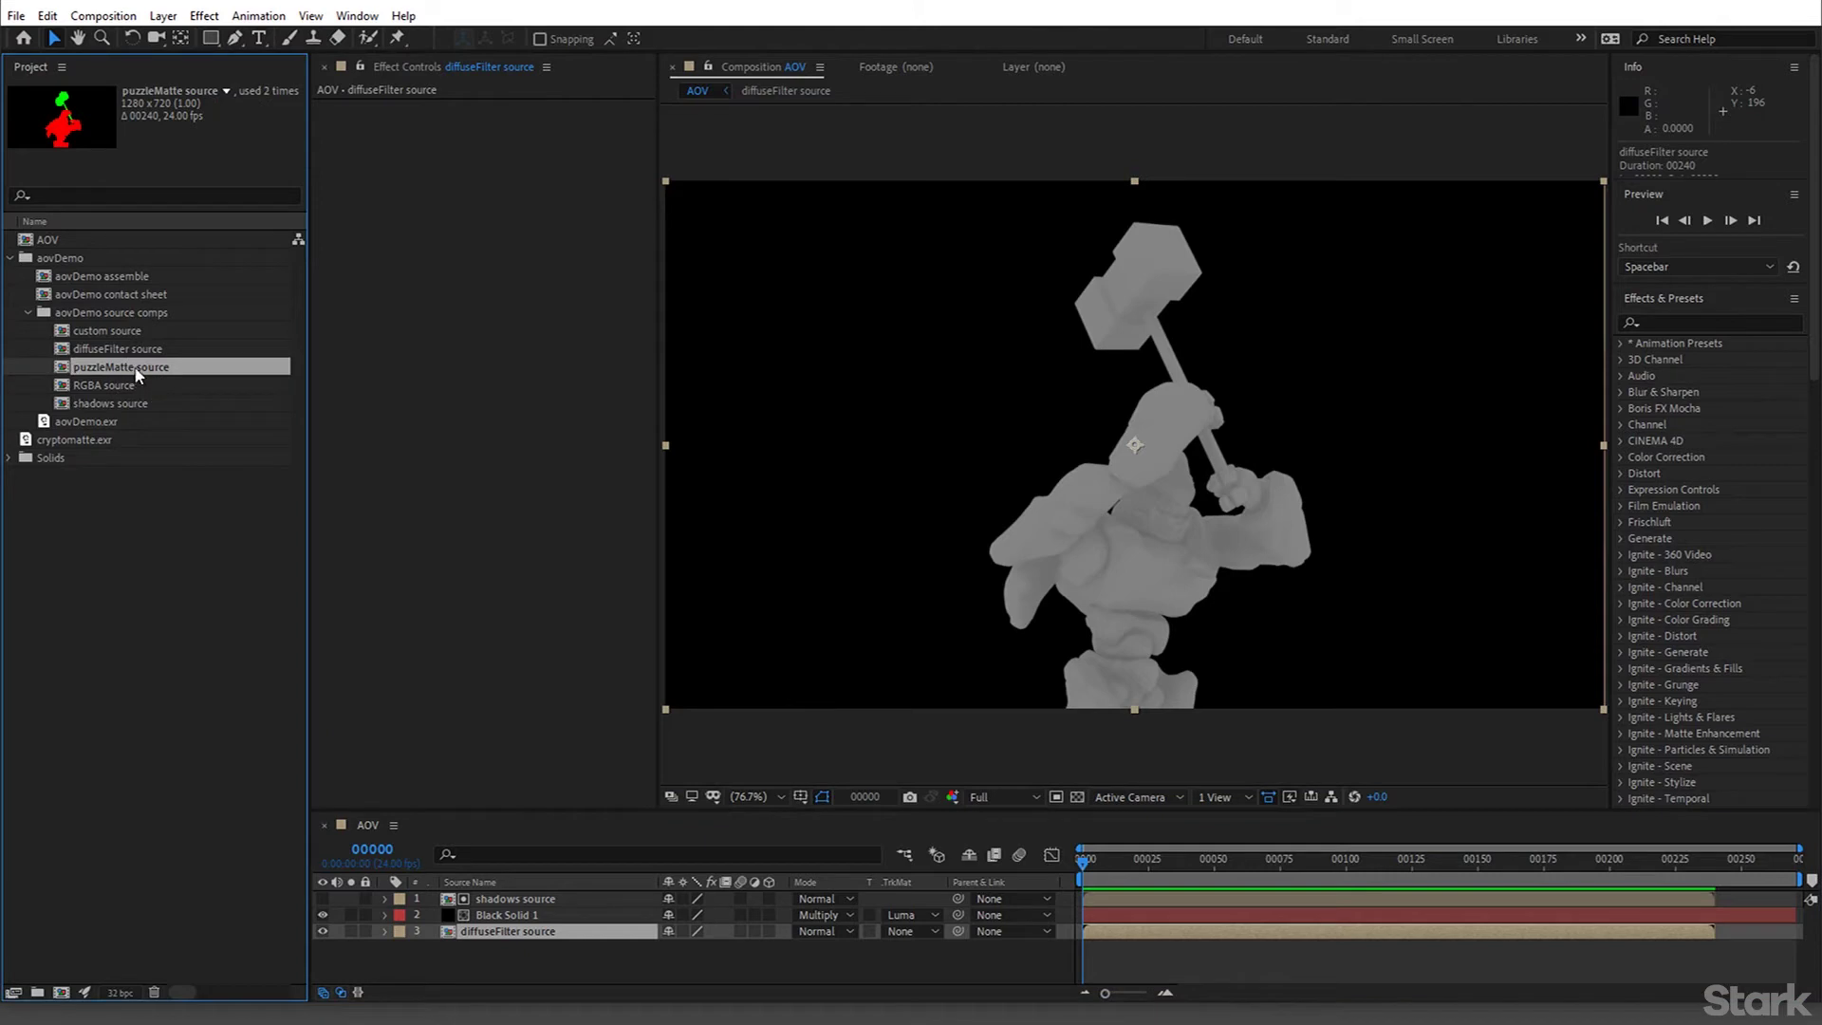
{"action": "left_click_drag", "start_coordinate": [136, 375], "coordinate": [479, 913]}
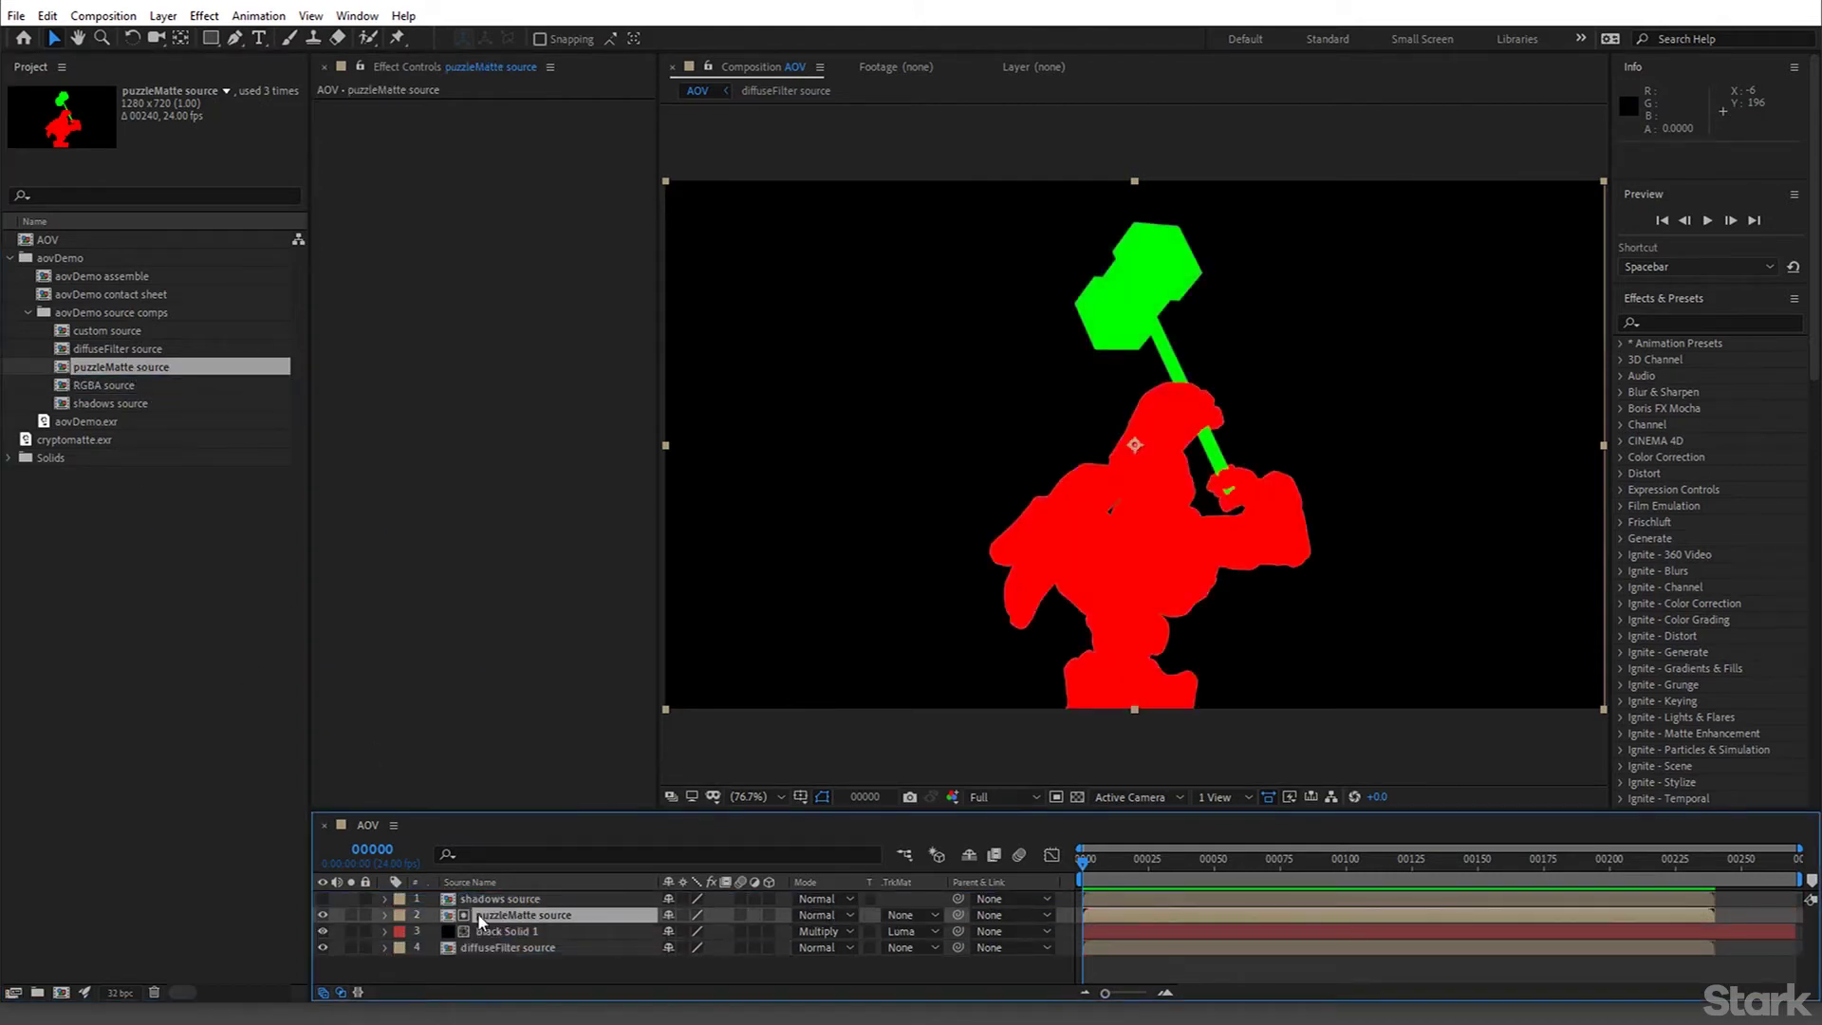
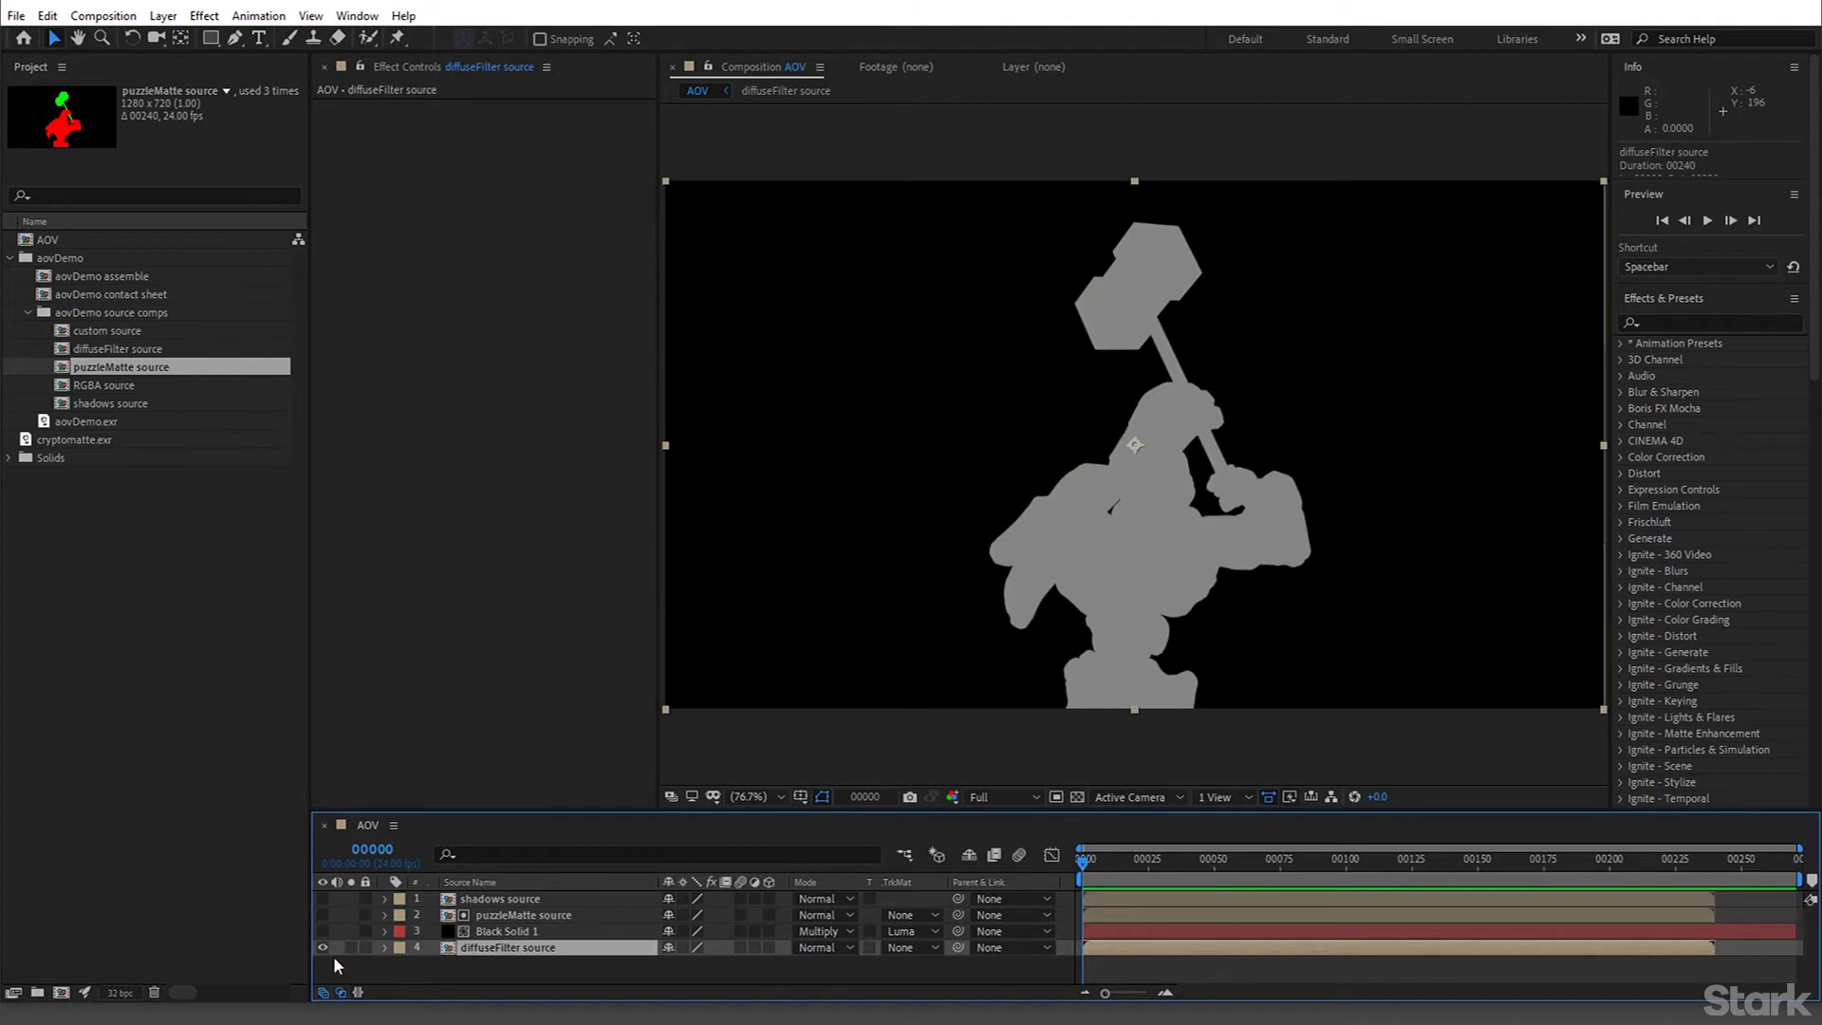
{"action": "left_click", "coordinate": [317, 949]}
{"action": "left_click", "coordinate": [317, 949]}
{"action": "left_click_drag", "start_coordinate": [486, 909], "coordinate": [514, 940]}
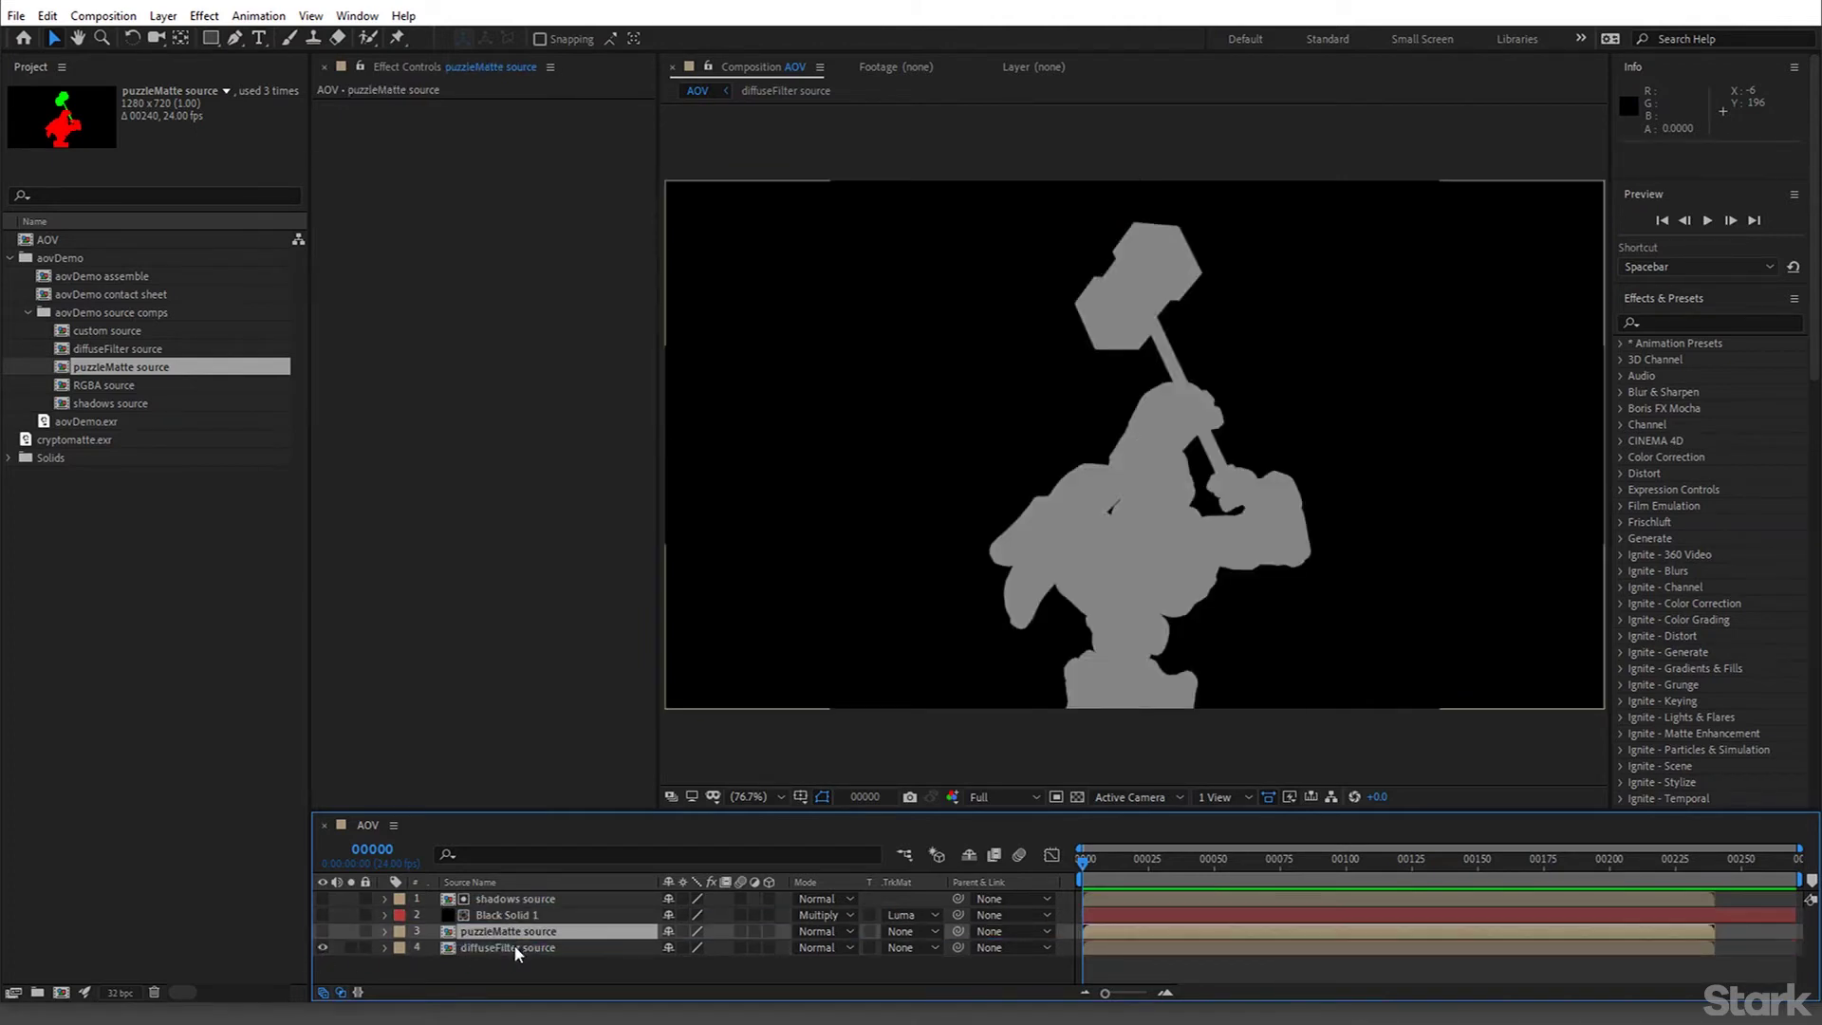
Create a 1280 x 720 px solid above diffuseFilter source, coloured with the gray sampled from the figure
{"action": "left_click", "coordinate": [451, 945]}
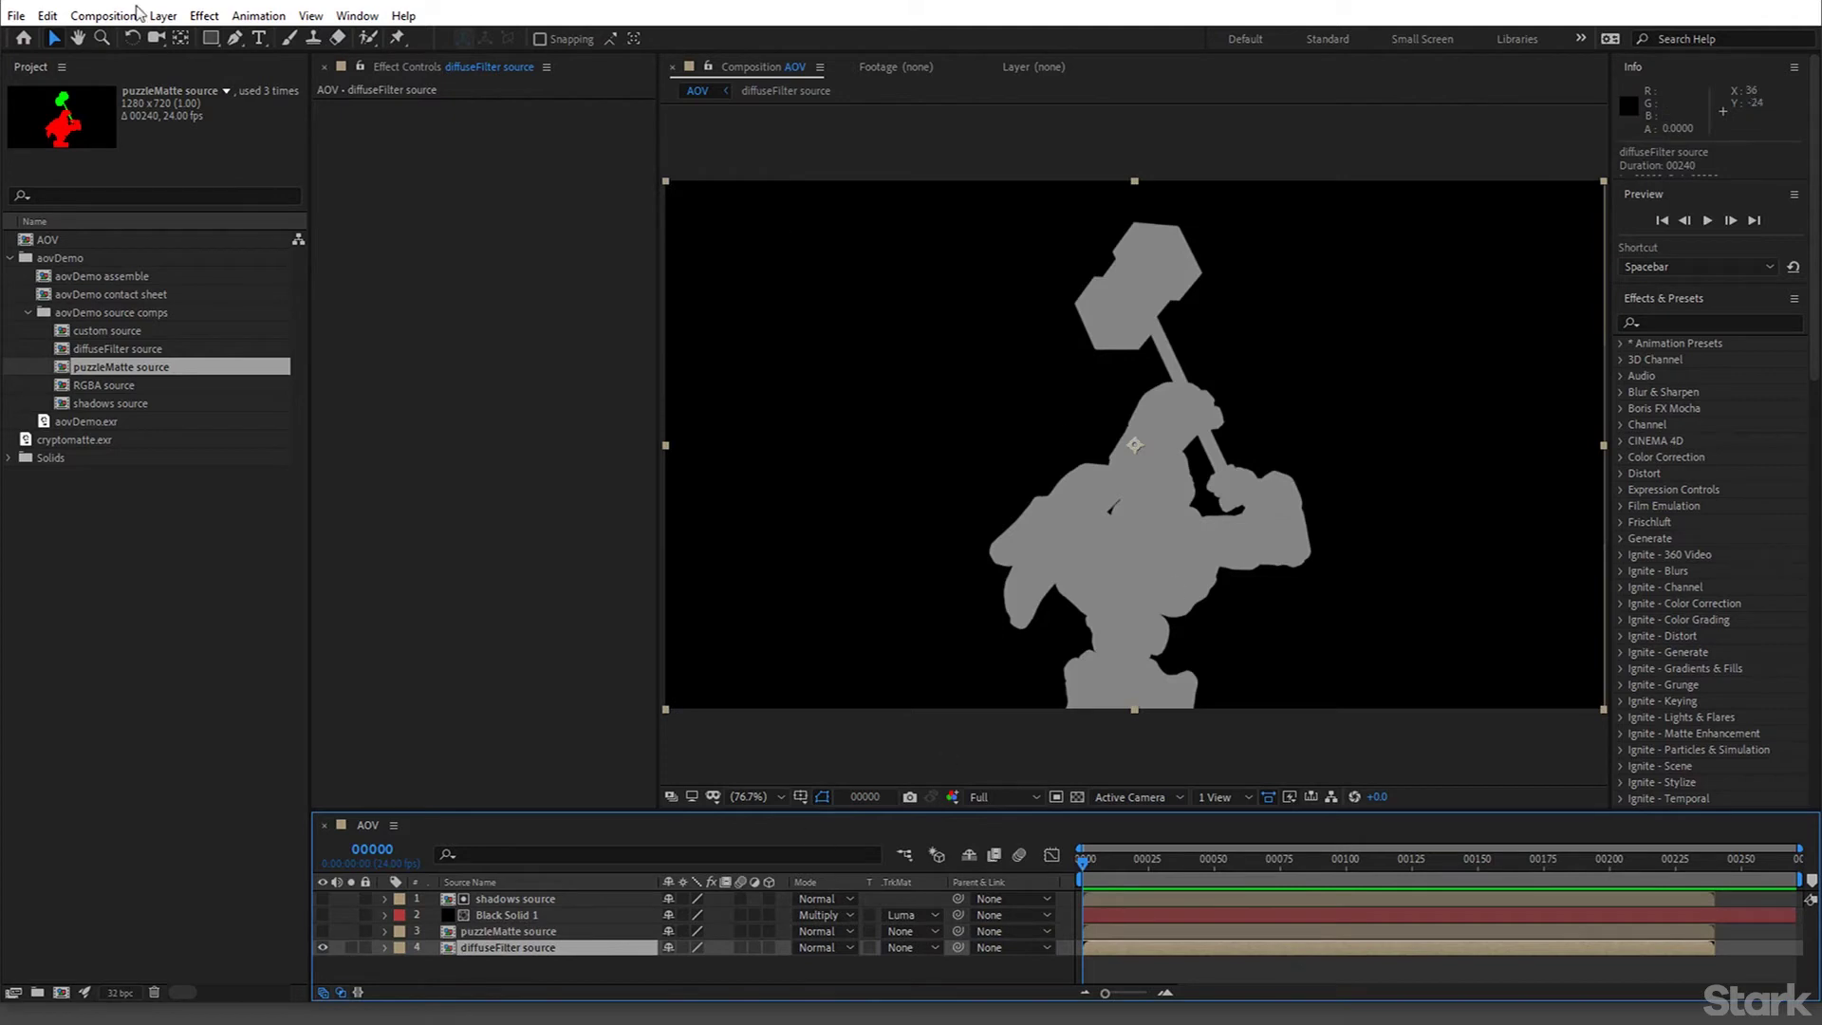
{"action": "left_click", "coordinate": [163, 17]}
{"action": "mouse_move", "coordinate": [247, 38]}
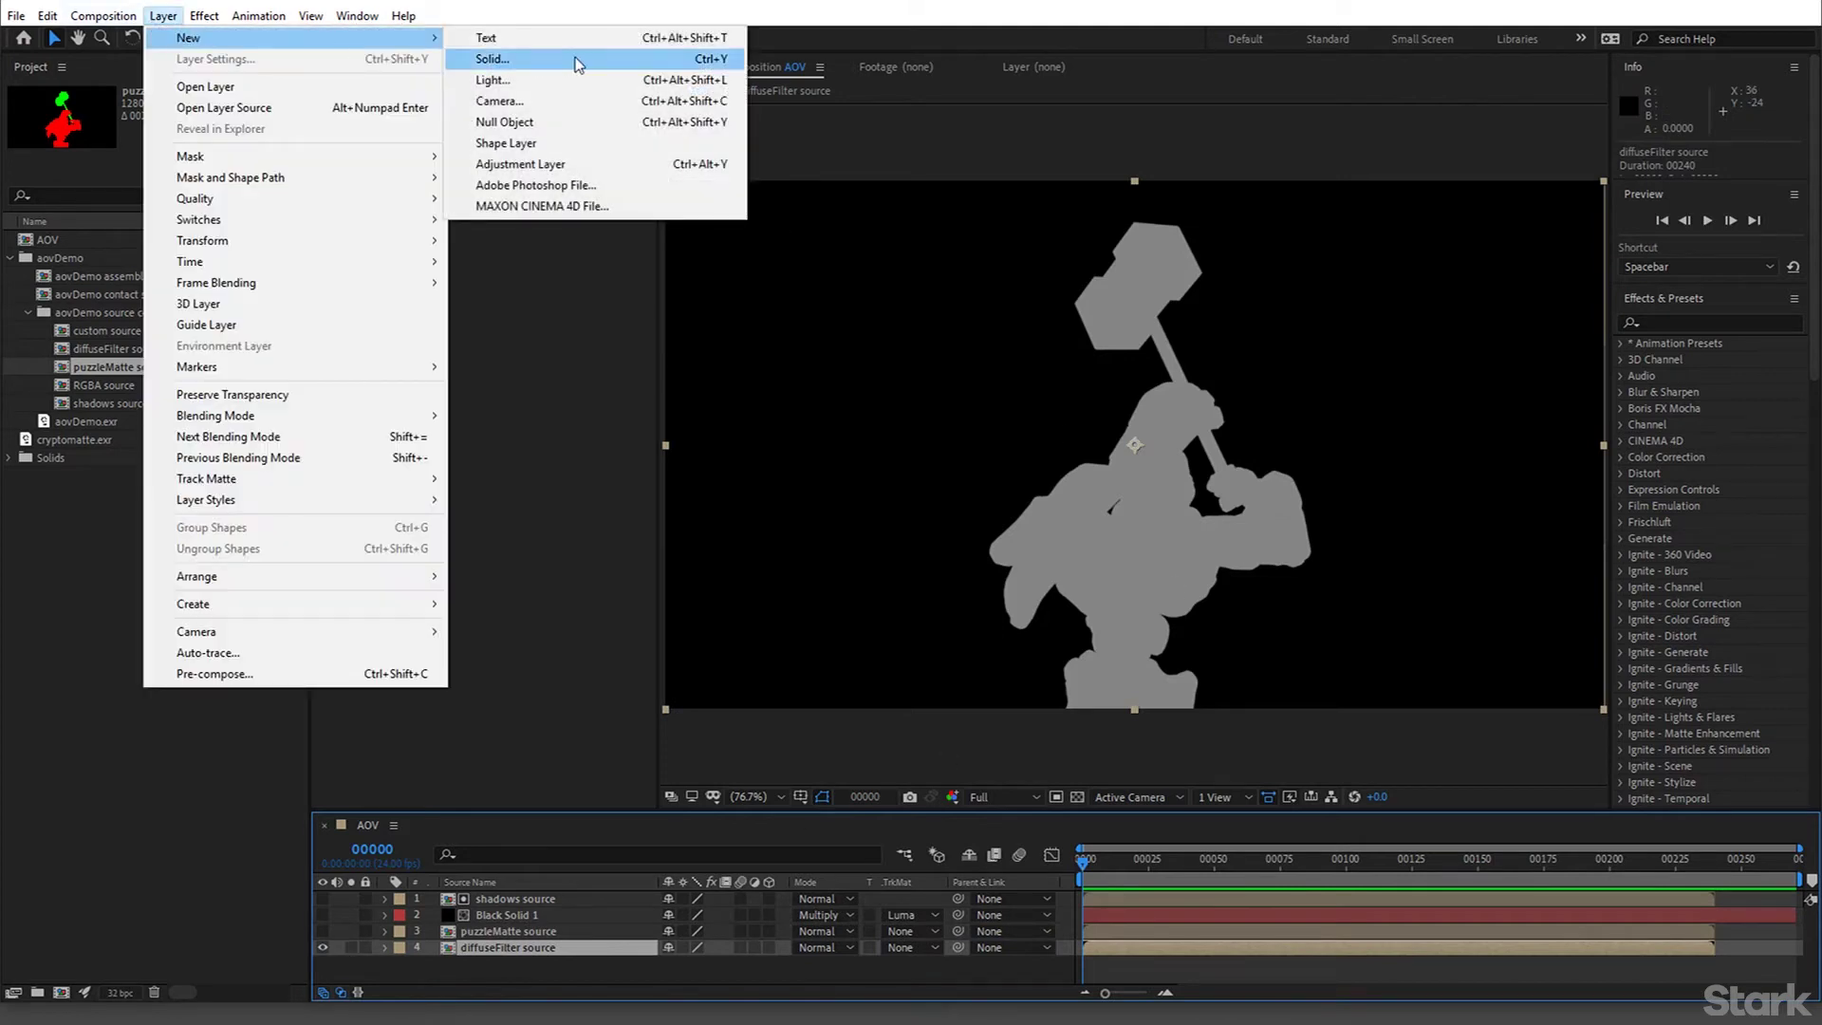
{"action": "left_click", "coordinate": [576, 64]}
{"action": "left_click", "coordinate": [1260, 878]}
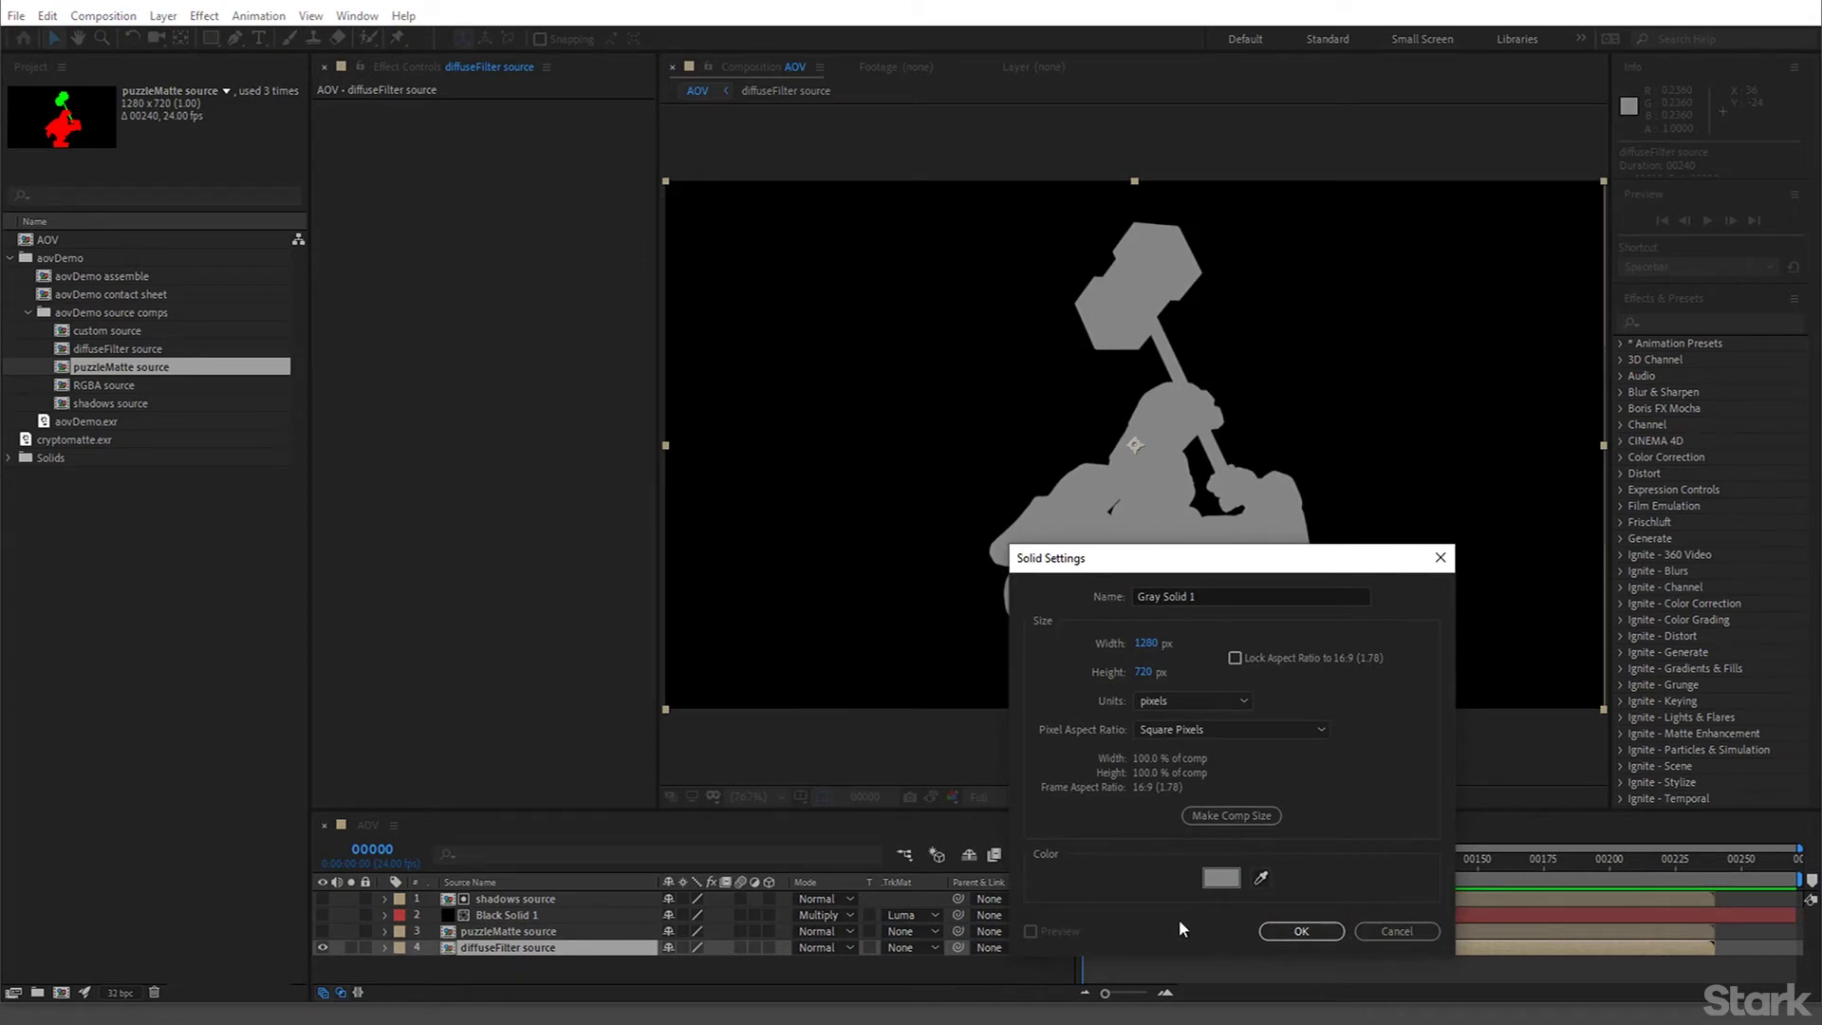
{"action": "left_click", "coordinate": [1264, 932]}
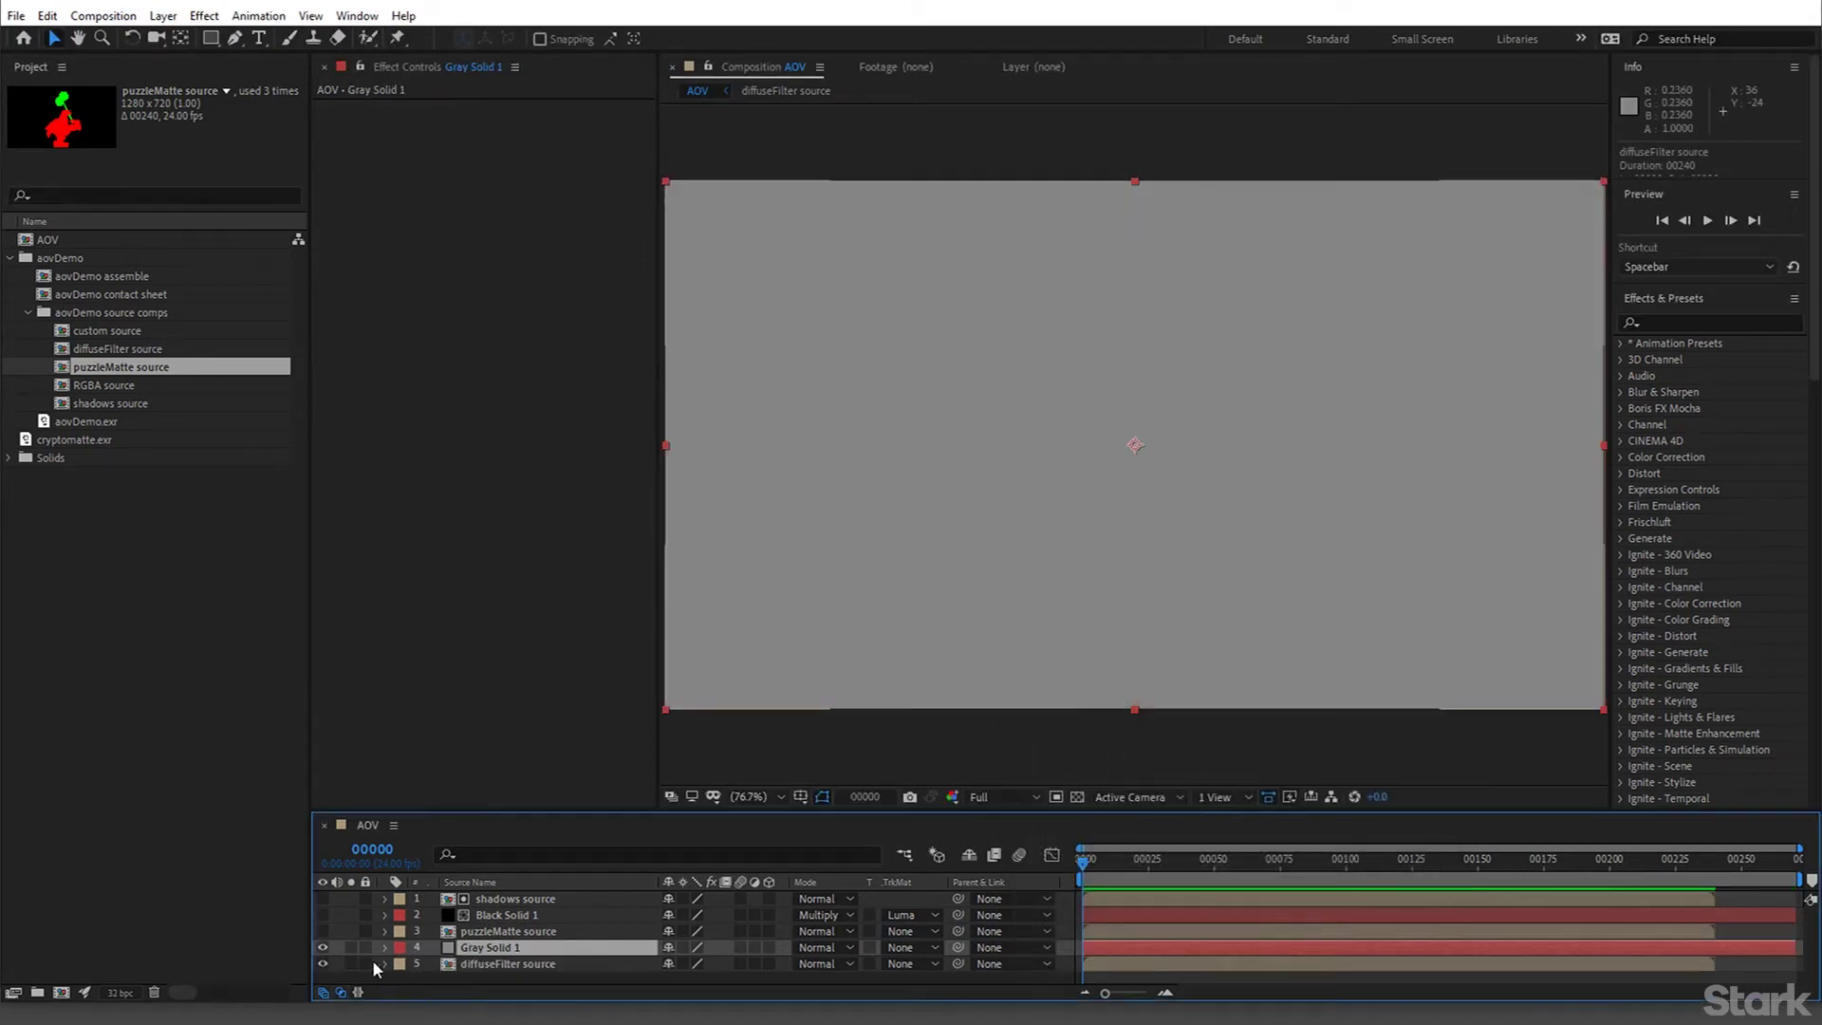
Hide the diffuseFilter source layer and show the puzzleMatte source layer over the gray solid
{"action": "left_click", "coordinate": [323, 963]}
{"action": "left_click", "coordinate": [471, 935]}
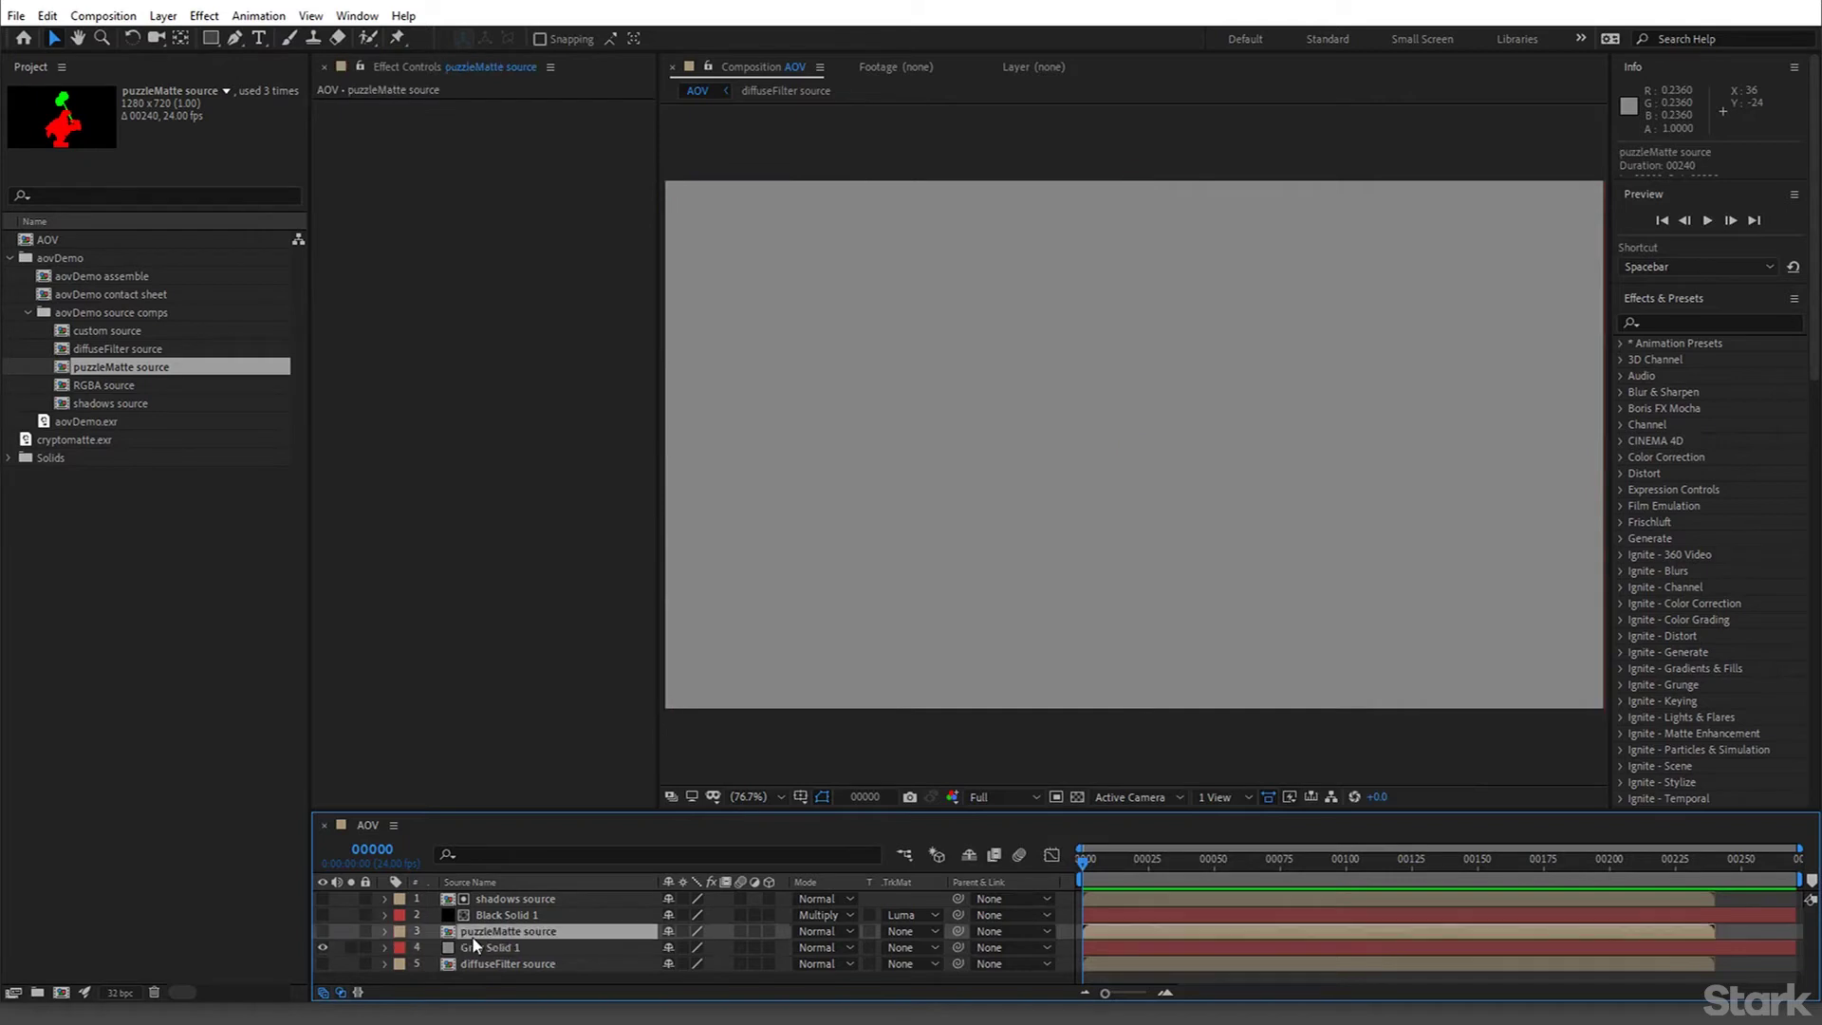
{"action": "left_click", "coordinate": [323, 931]}
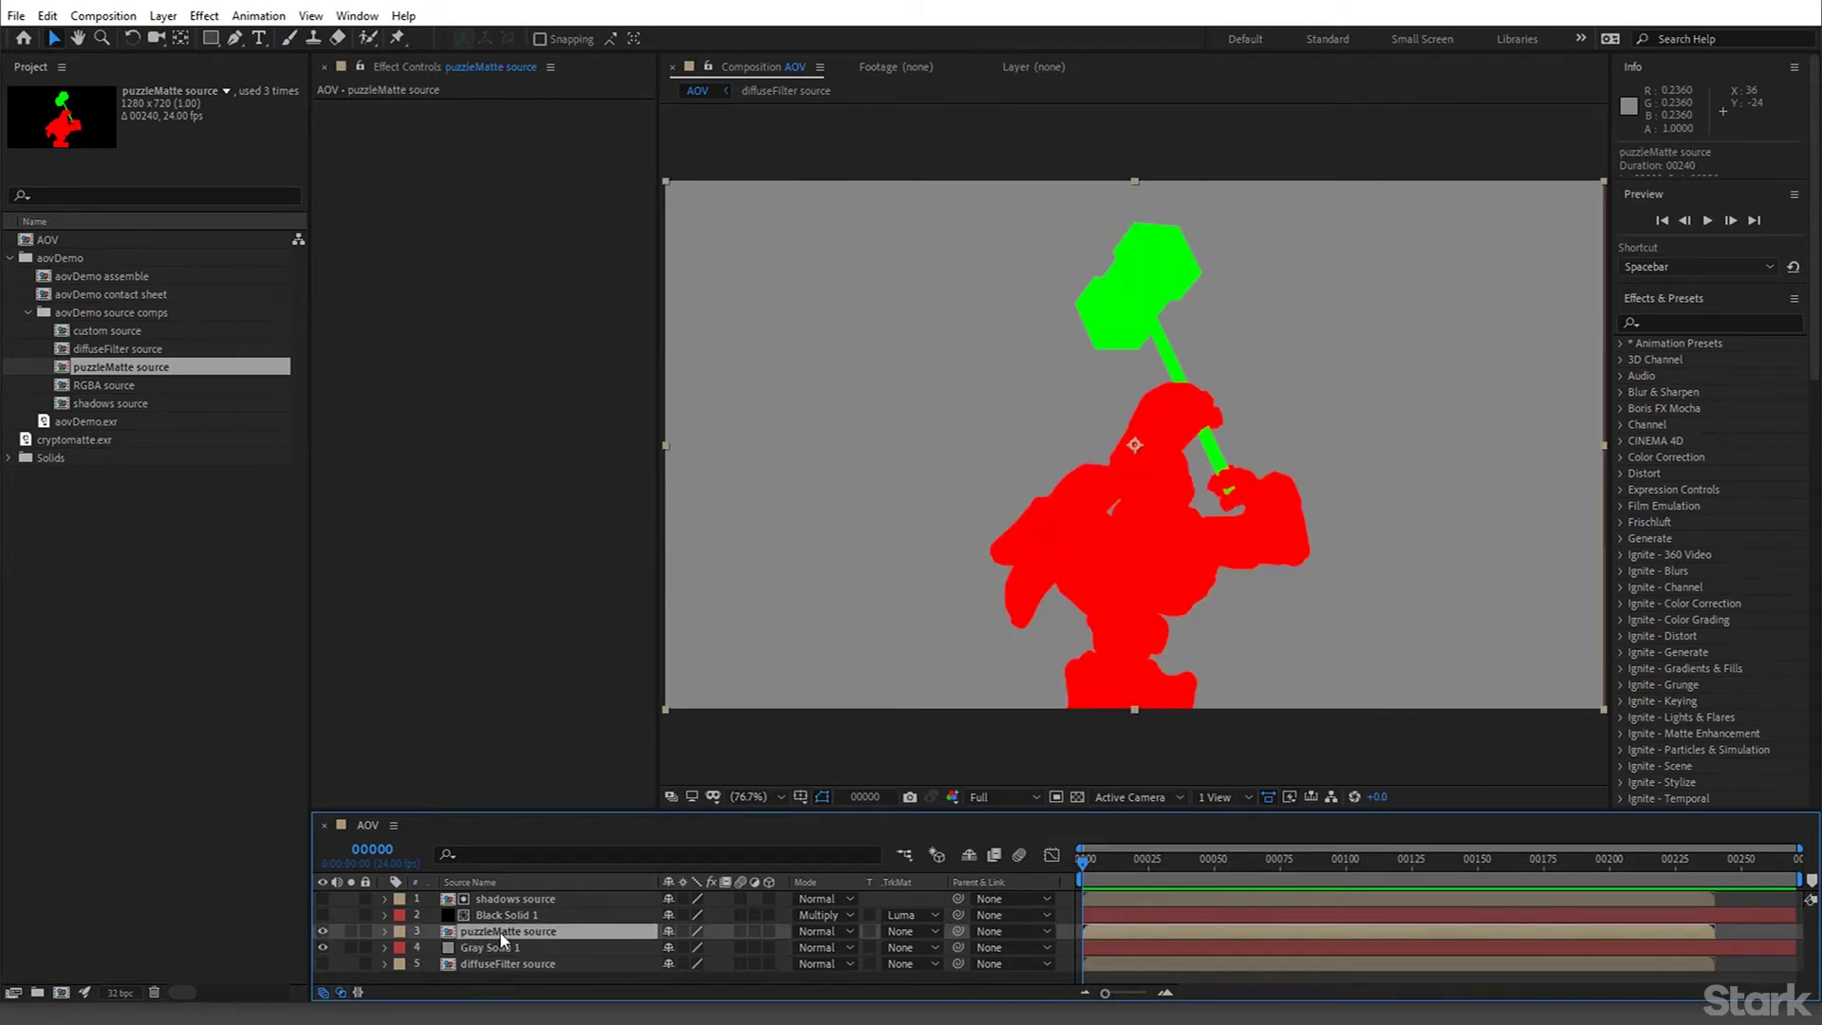
Duplicate the puzzleMatte source comp in the project and rename the copy "red"
{"action": "left_click", "coordinate": [161, 369]}
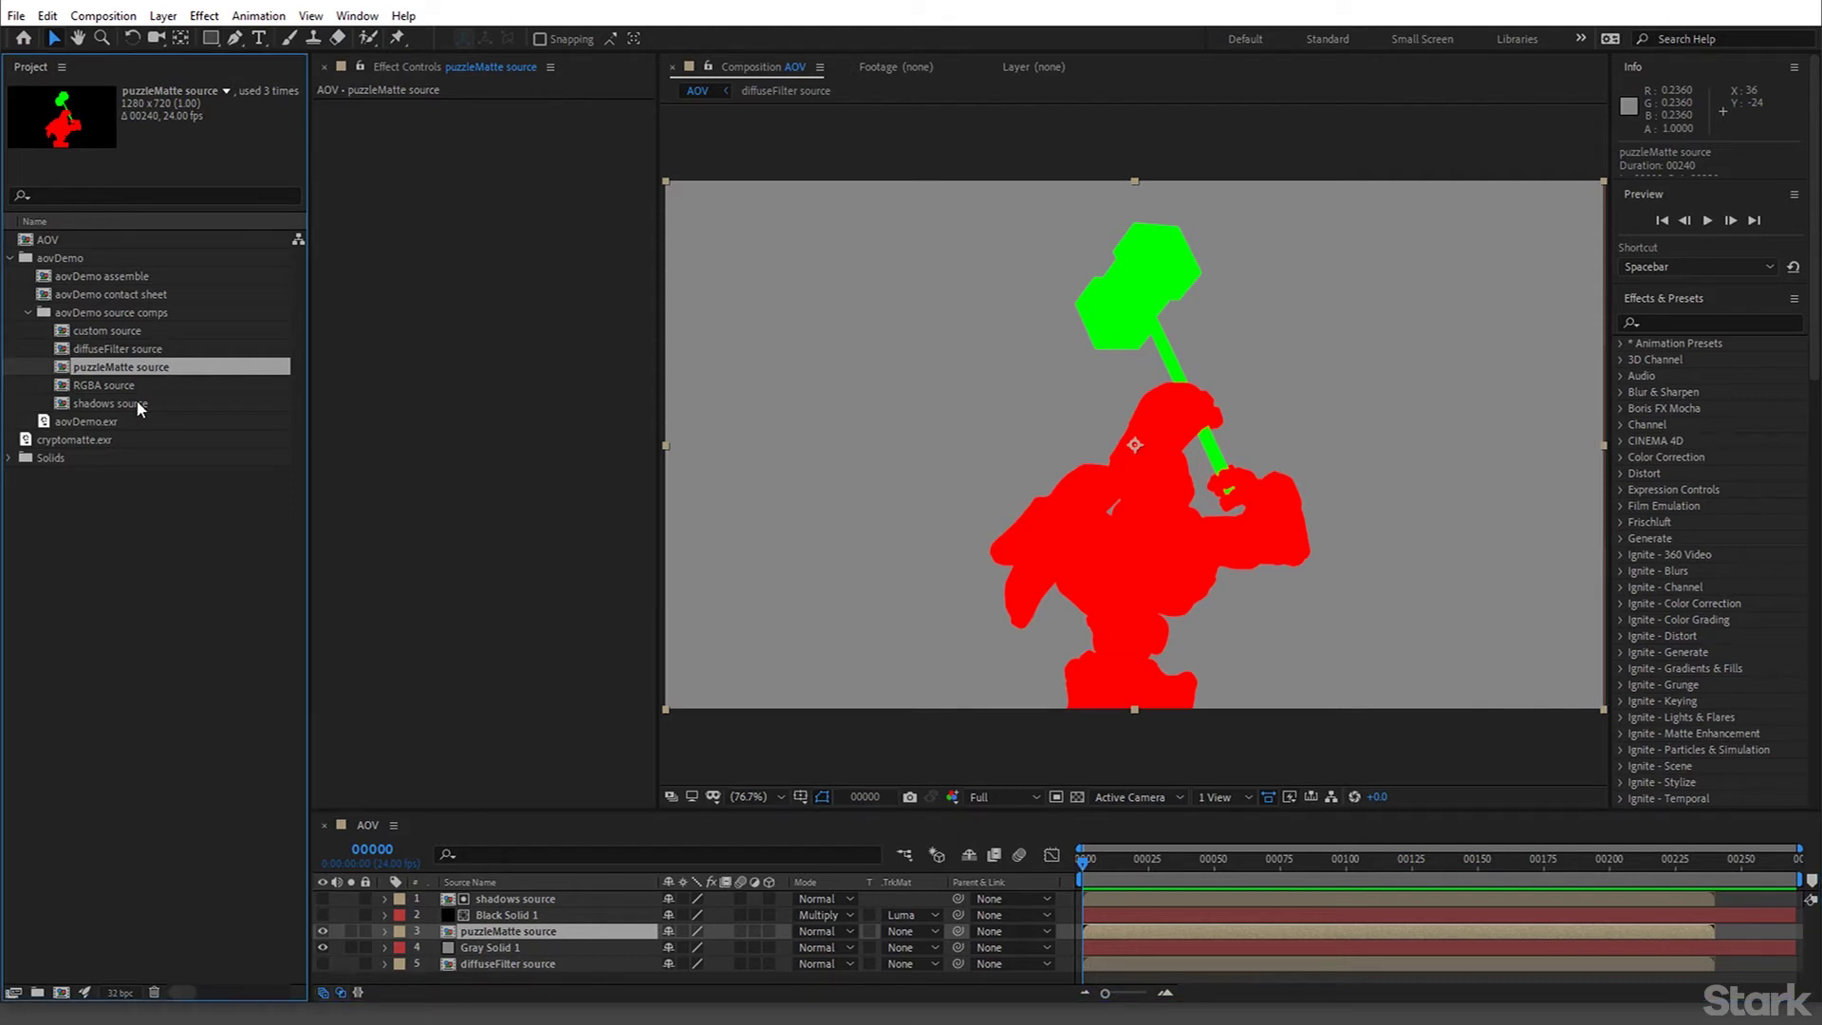
{"action": "key", "text": "ctrl+d"}
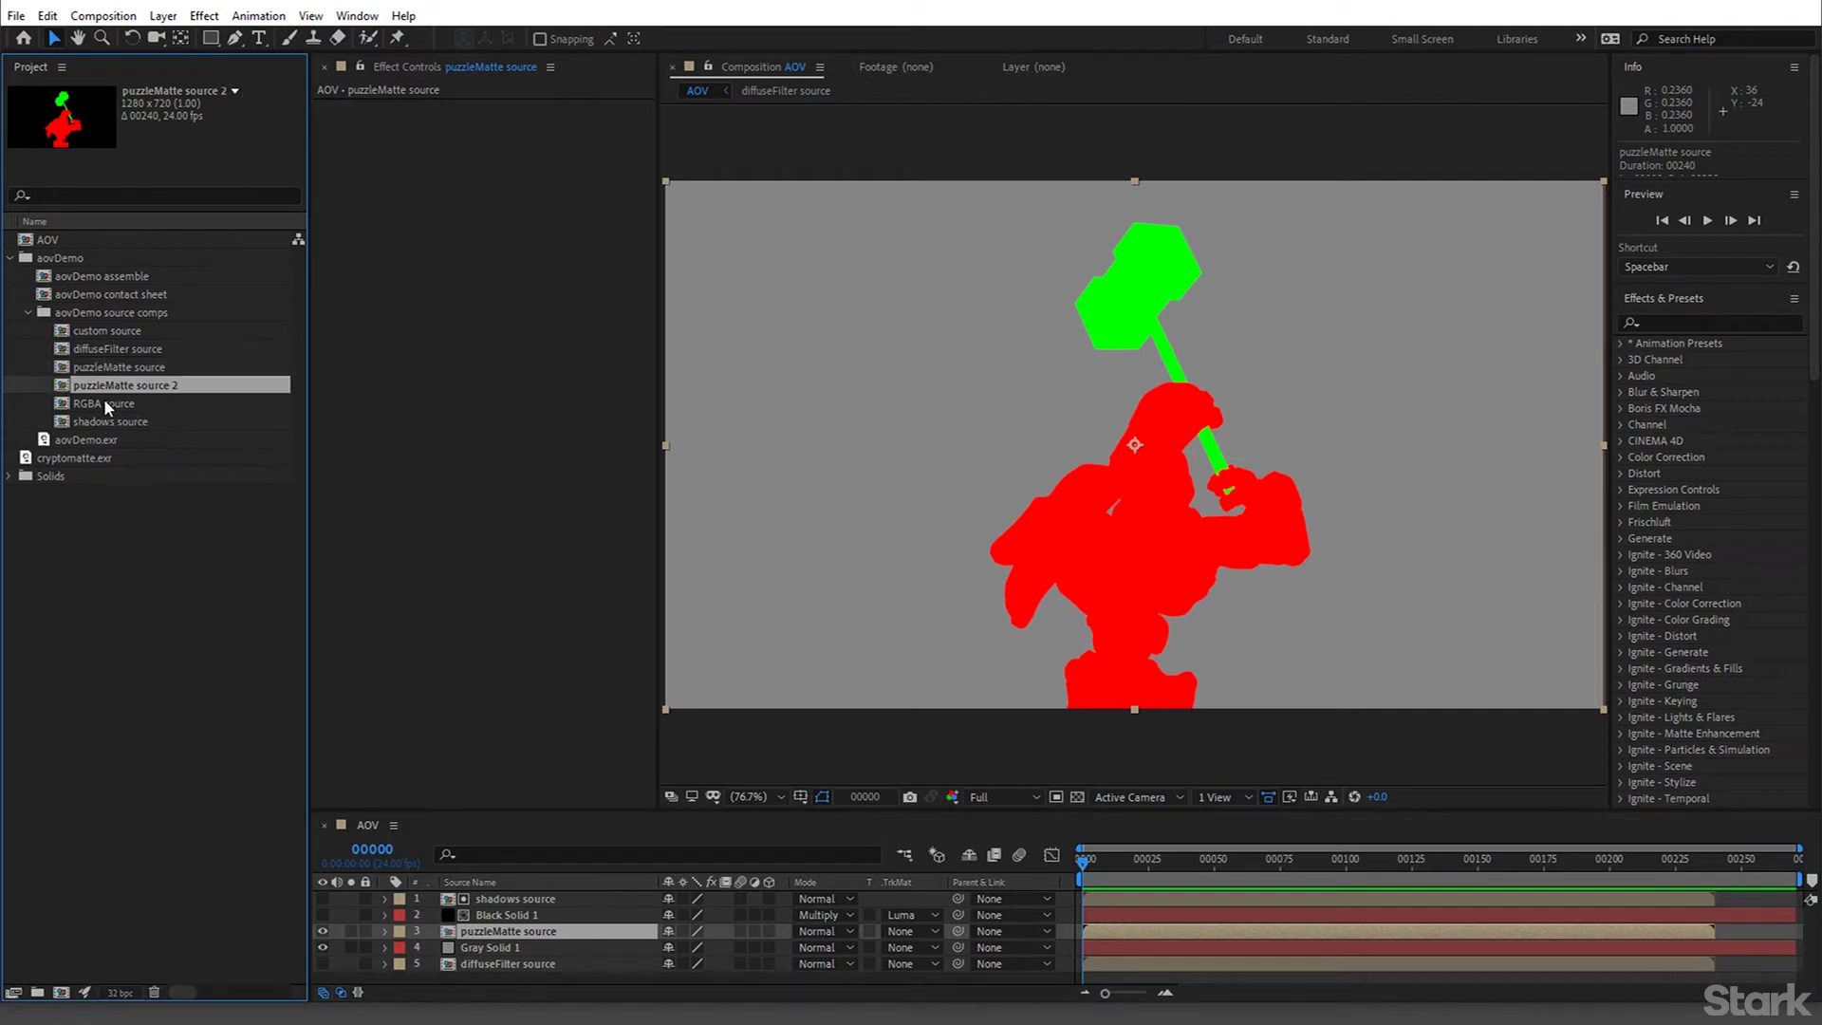
{"action": "key", "text": "Return"}
{"action": "type", "text": "red\\"}
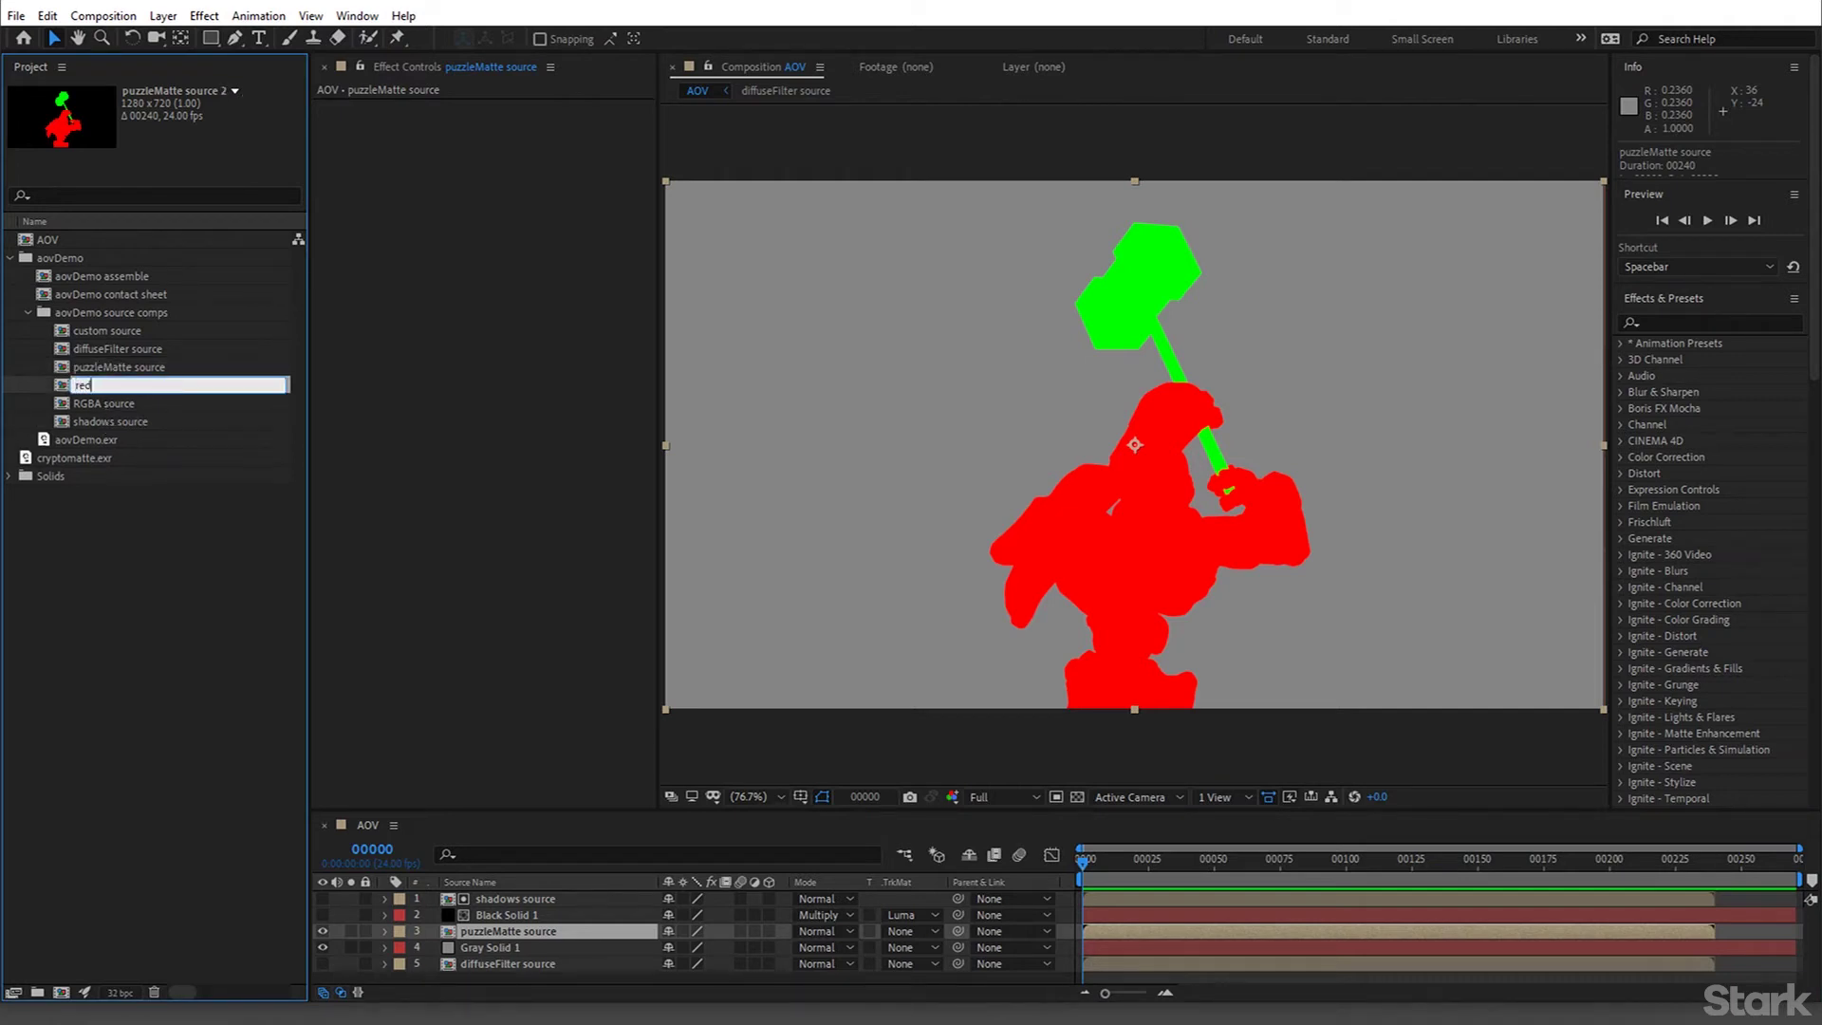
{"action": "key", "text": "Return"}
{"action": "key", "text": "Return"}
{"action": "type", "text": "red"}
{"action": "key", "text": "Return"}
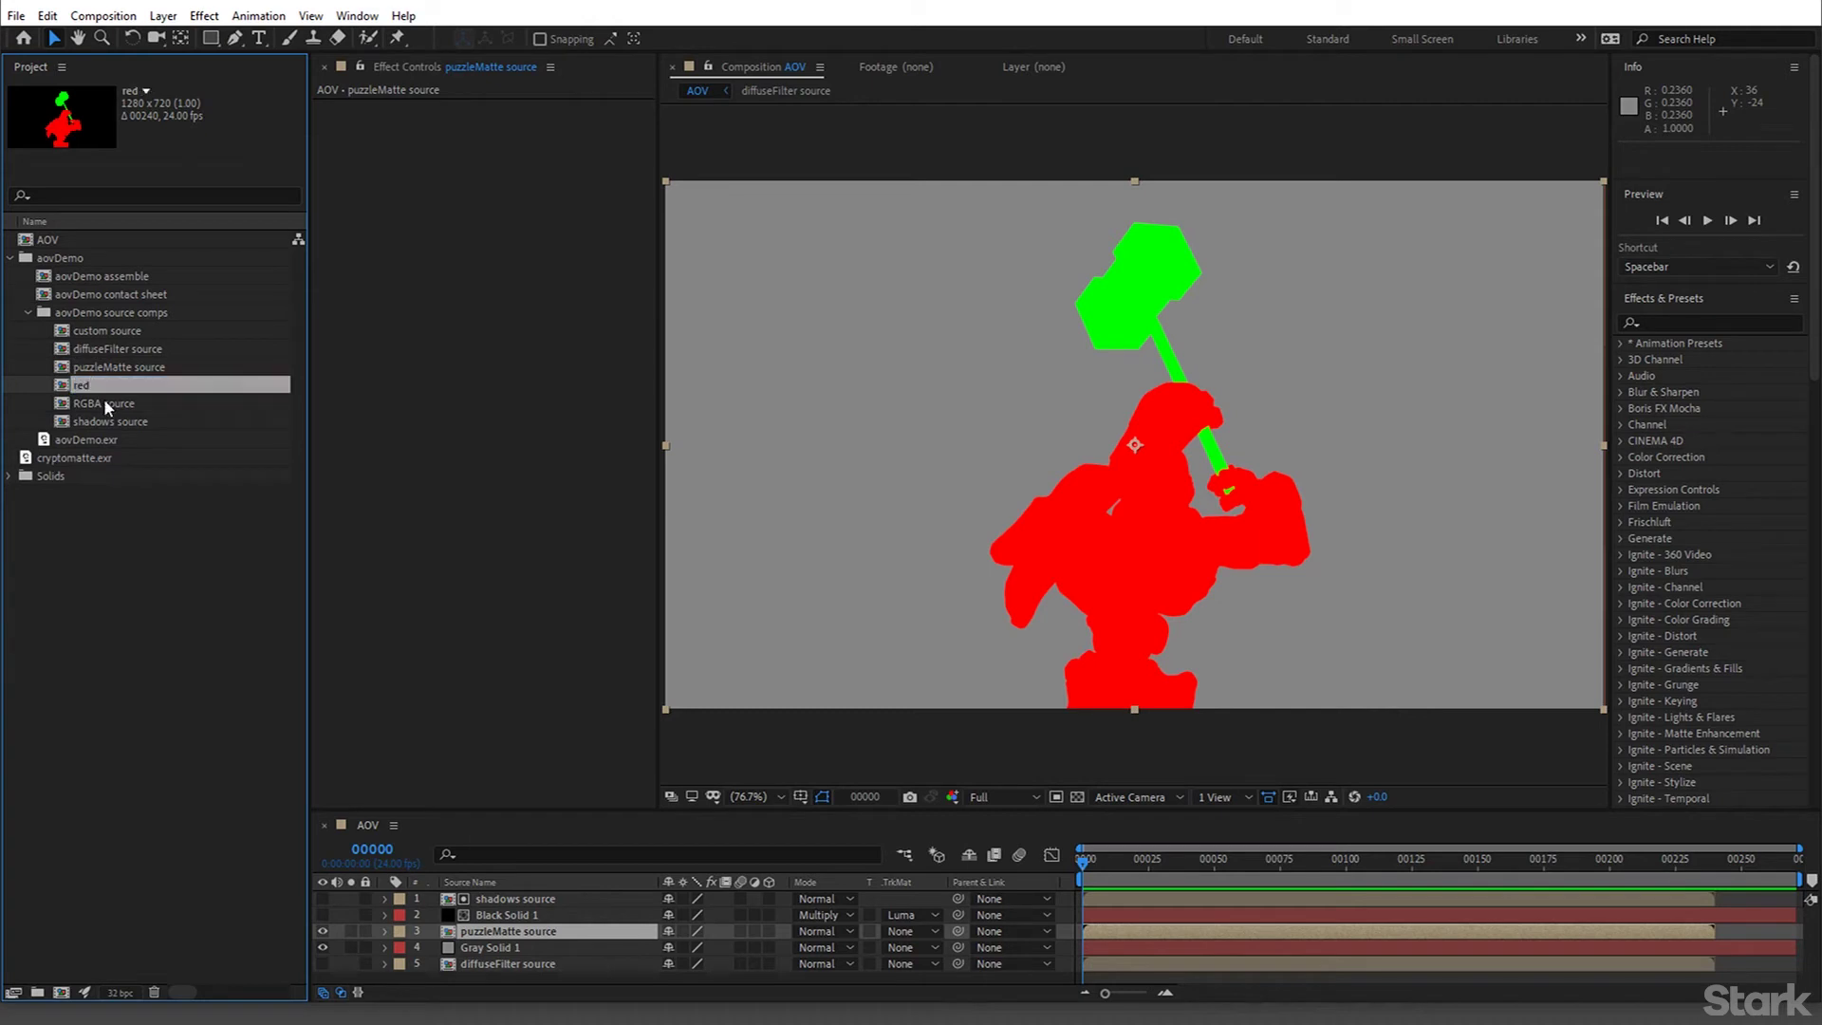
Rename the original puzzleMatte source comp "green" and add the red comp to the AOV composition directly below it
{"action": "left_click", "coordinate": [118, 369]}
{"action": "key", "text": "Return"}
{"action": "type", "text": "green"}
{"action": "key", "text": "Return"}
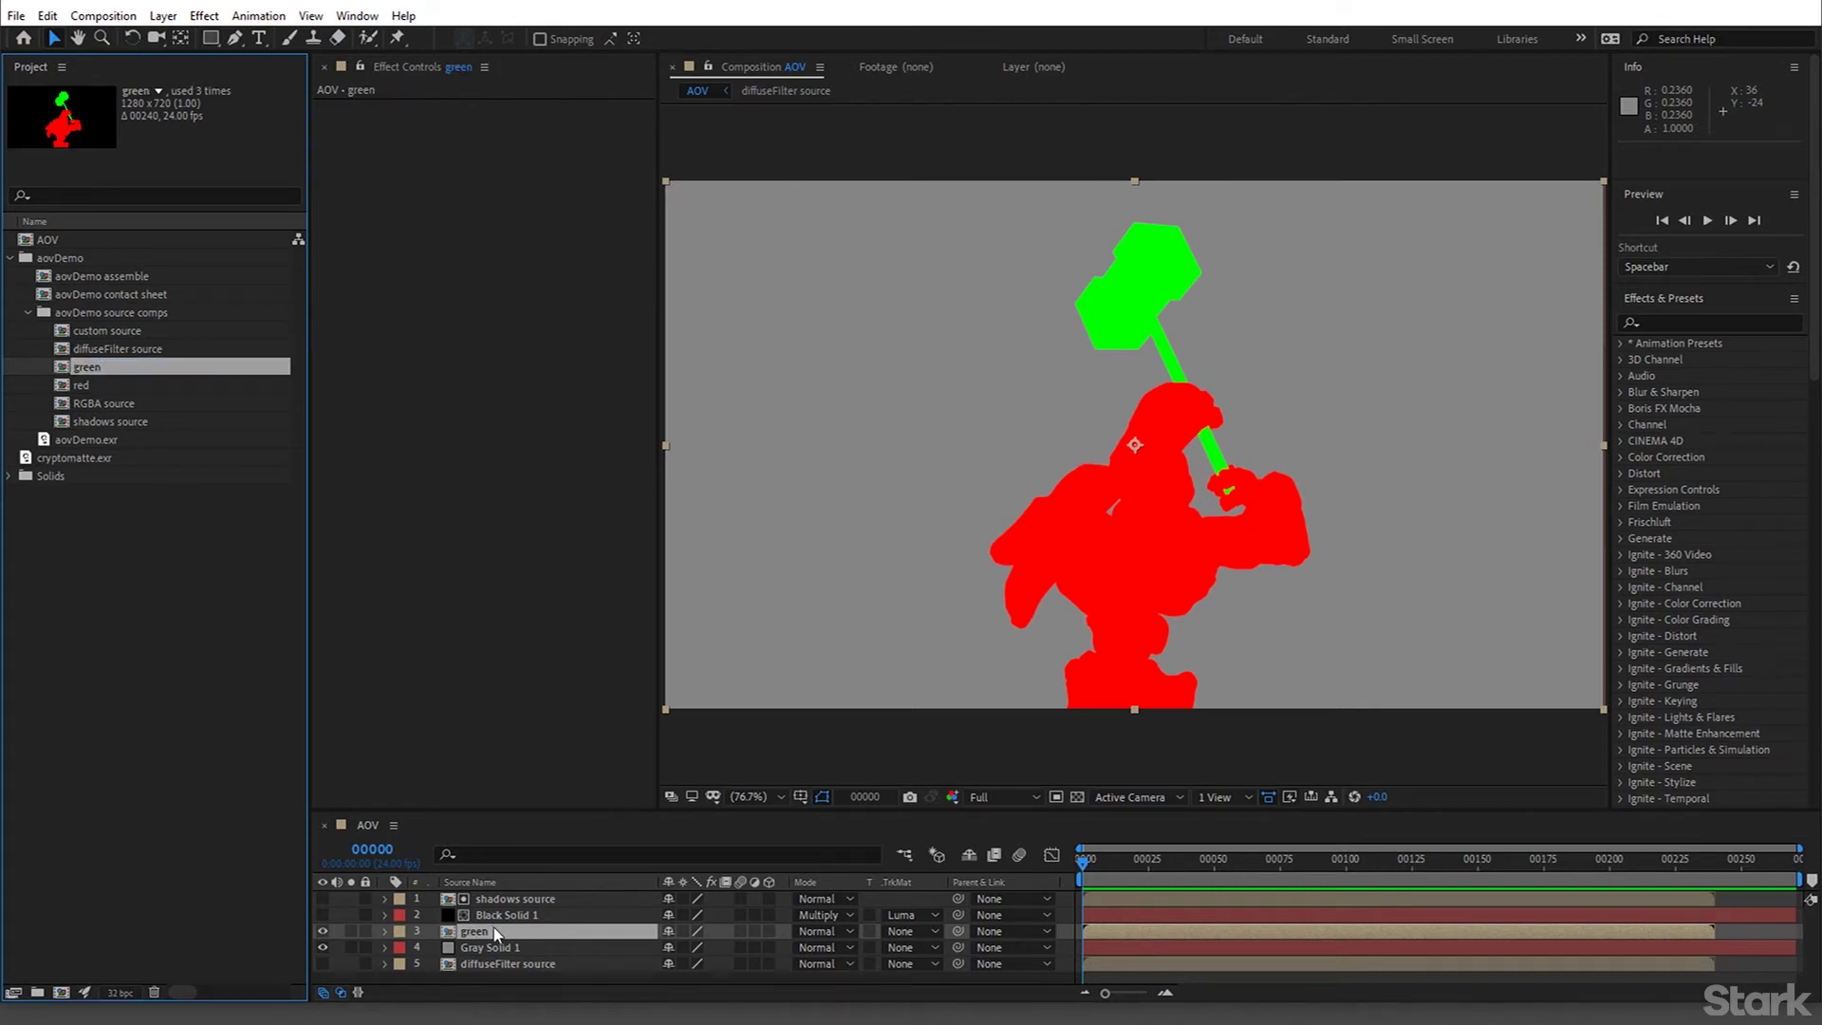
{"action": "left_click_drag", "start_coordinate": [81, 385], "coordinate": [534, 936]}
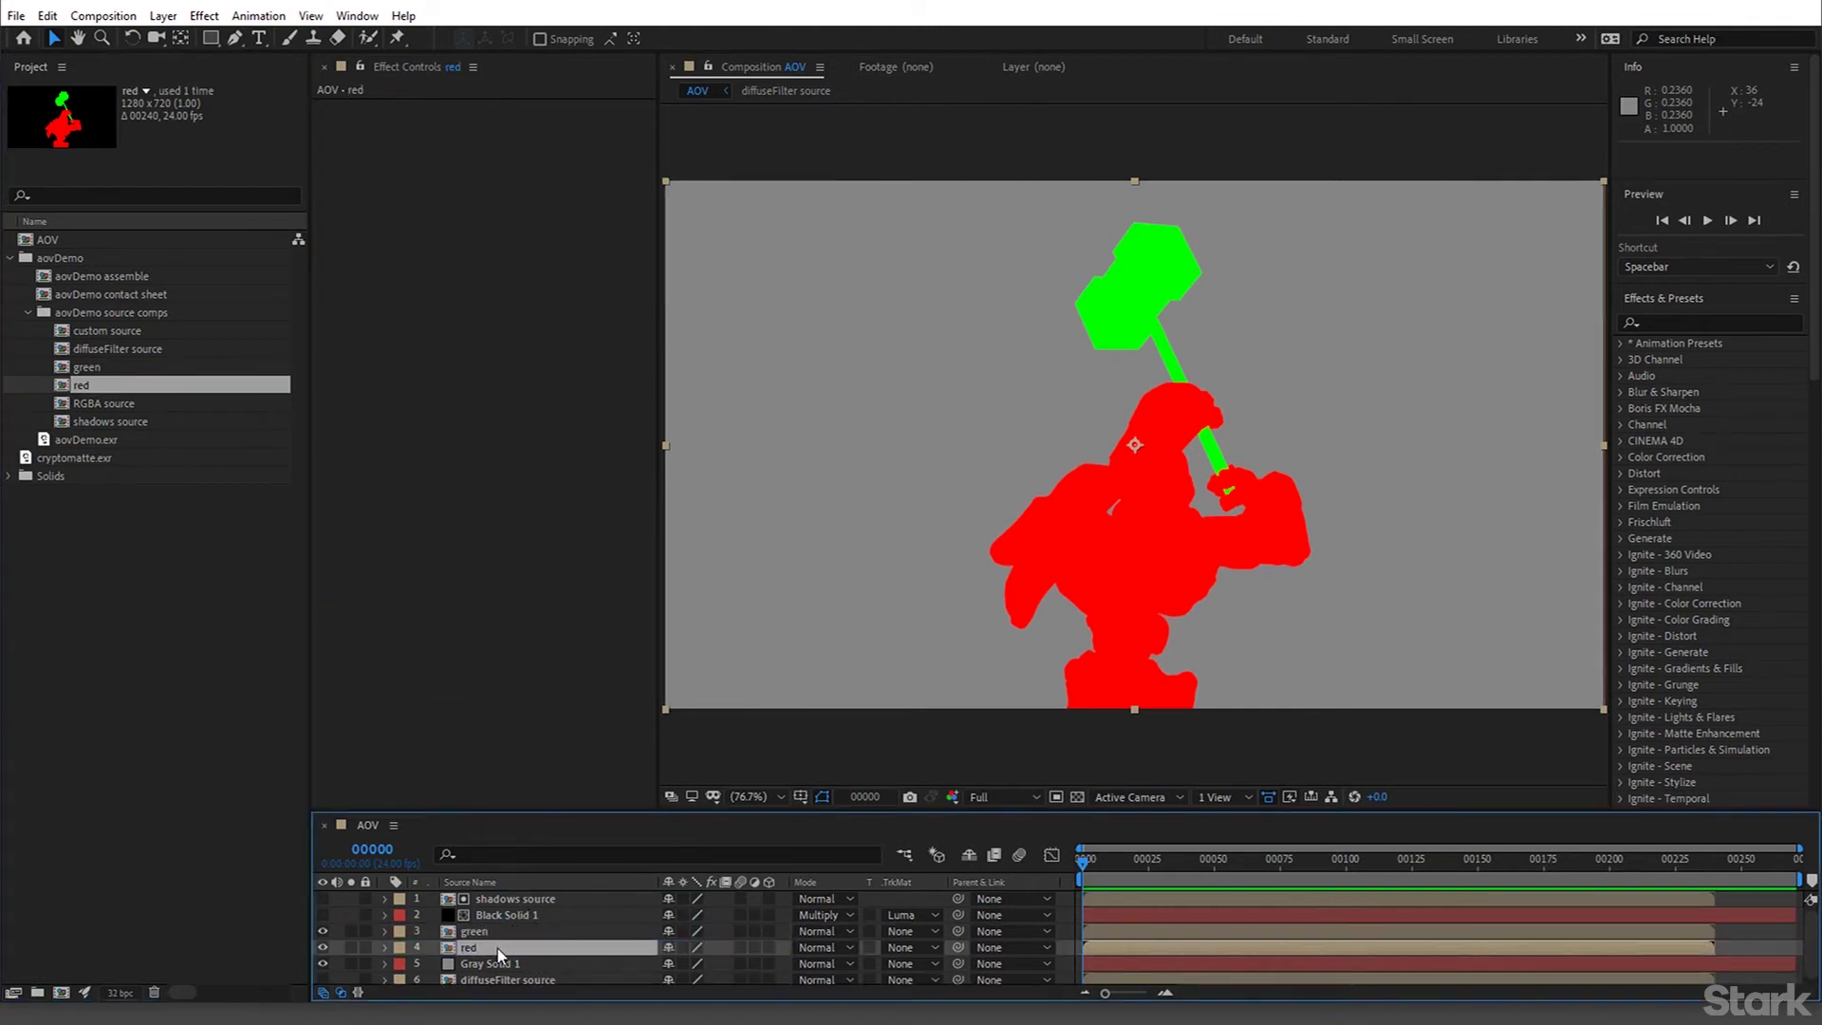
In the red comp, set EXtractoR's Alpha channel on aovDemo.exr to puzzleMatte.R, with the transparency grid shown
{"action": "double_click", "coordinate": [497, 947]}
{"action": "left_click", "coordinate": [516, 903]}
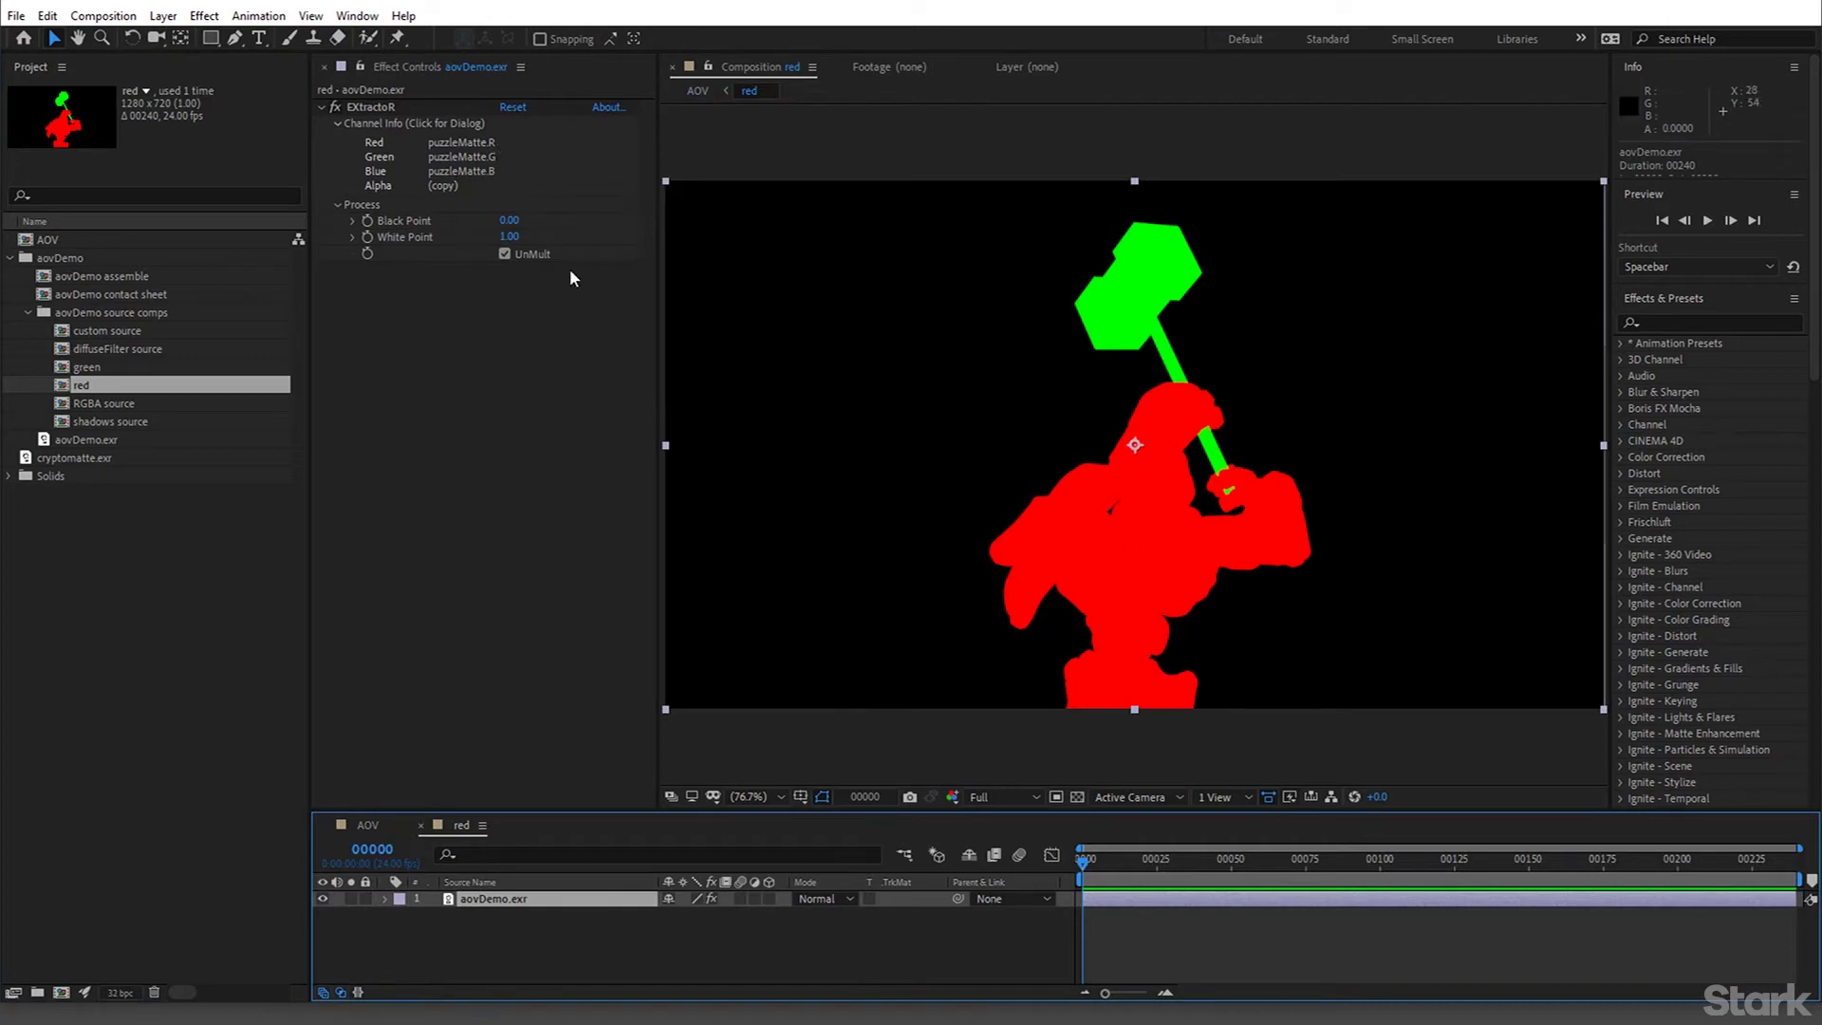
{"action": "left_click", "coordinate": [1078, 797]}
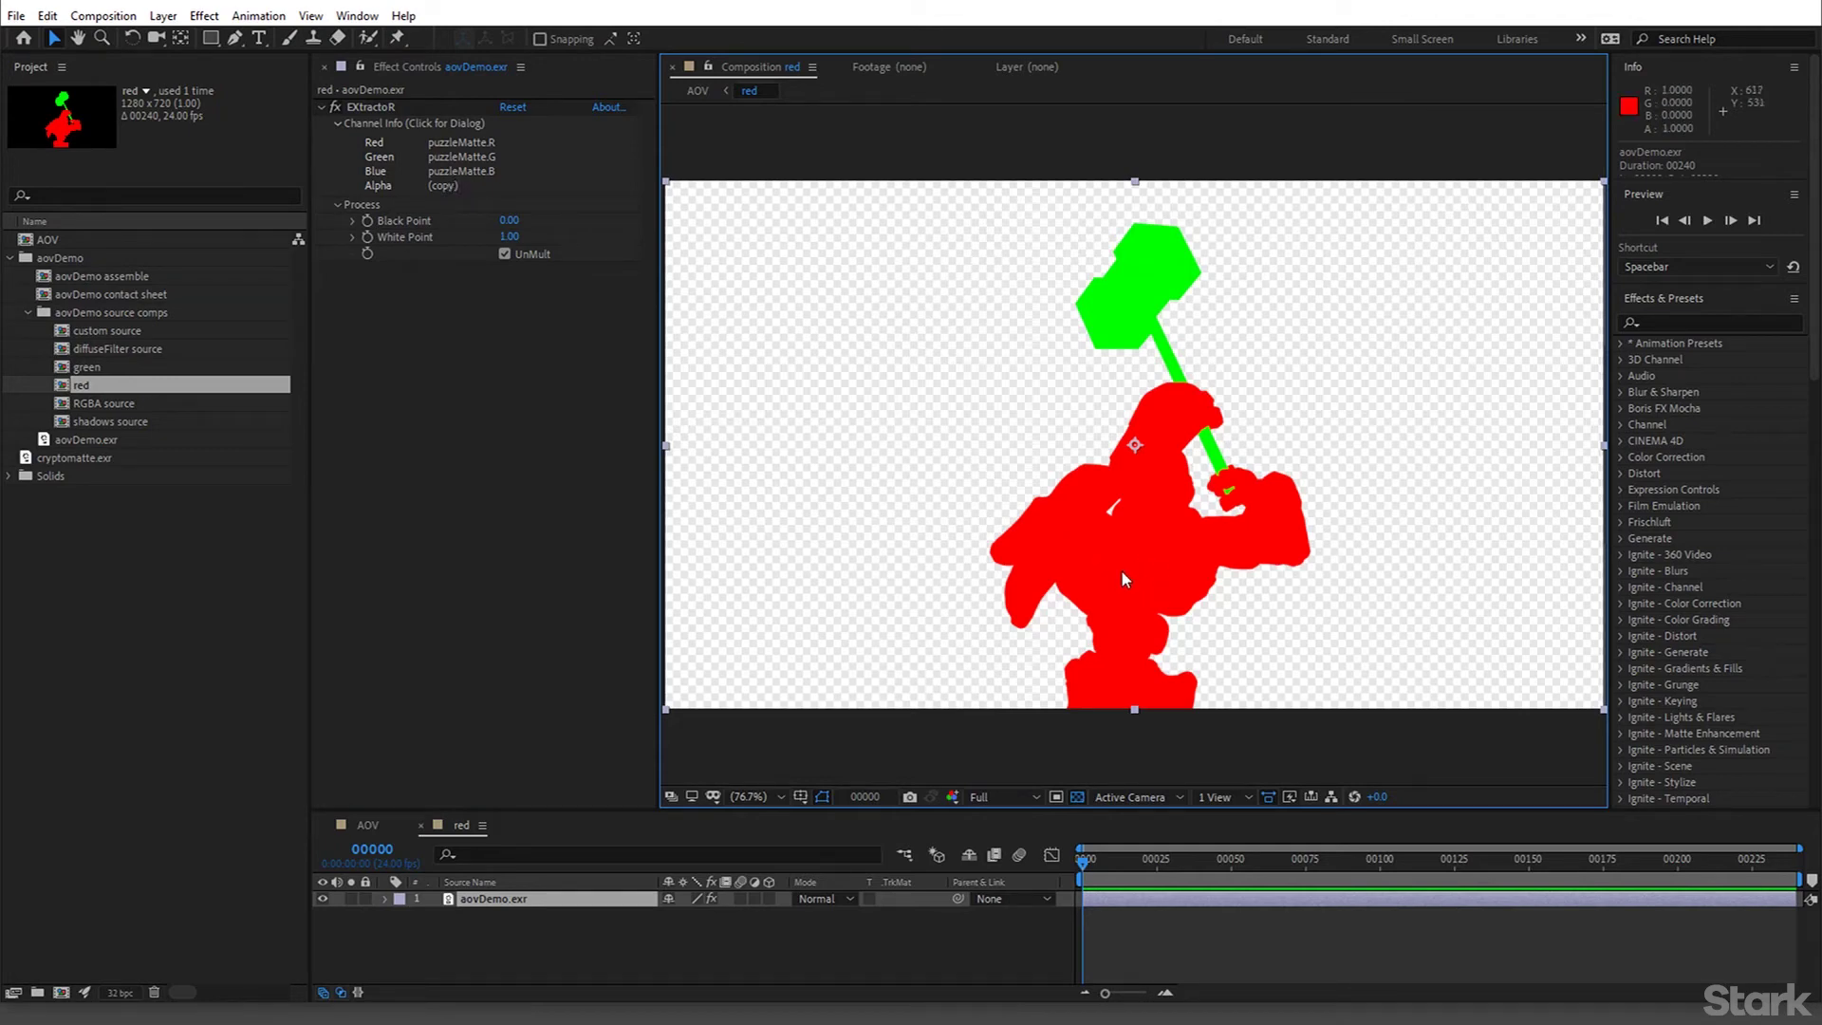
{"action": "left_click", "coordinate": [453, 190]}
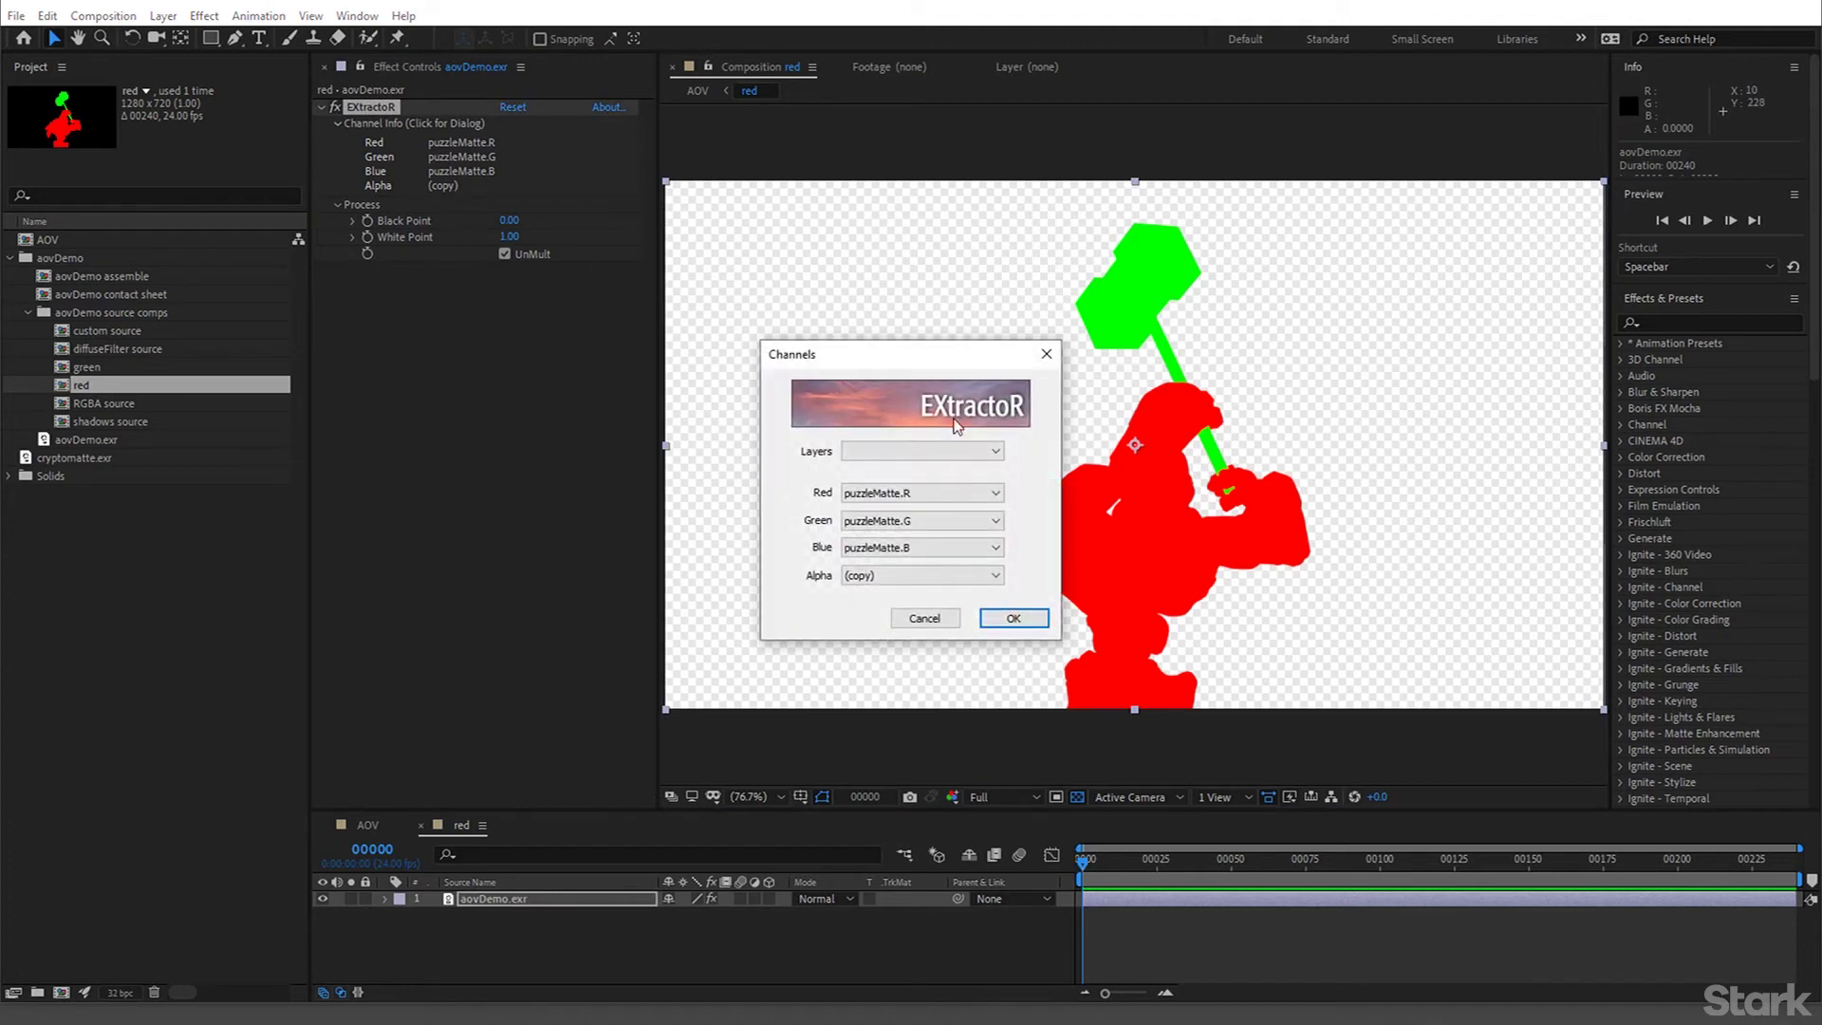
{"action": "left_click", "coordinate": [974, 576]}
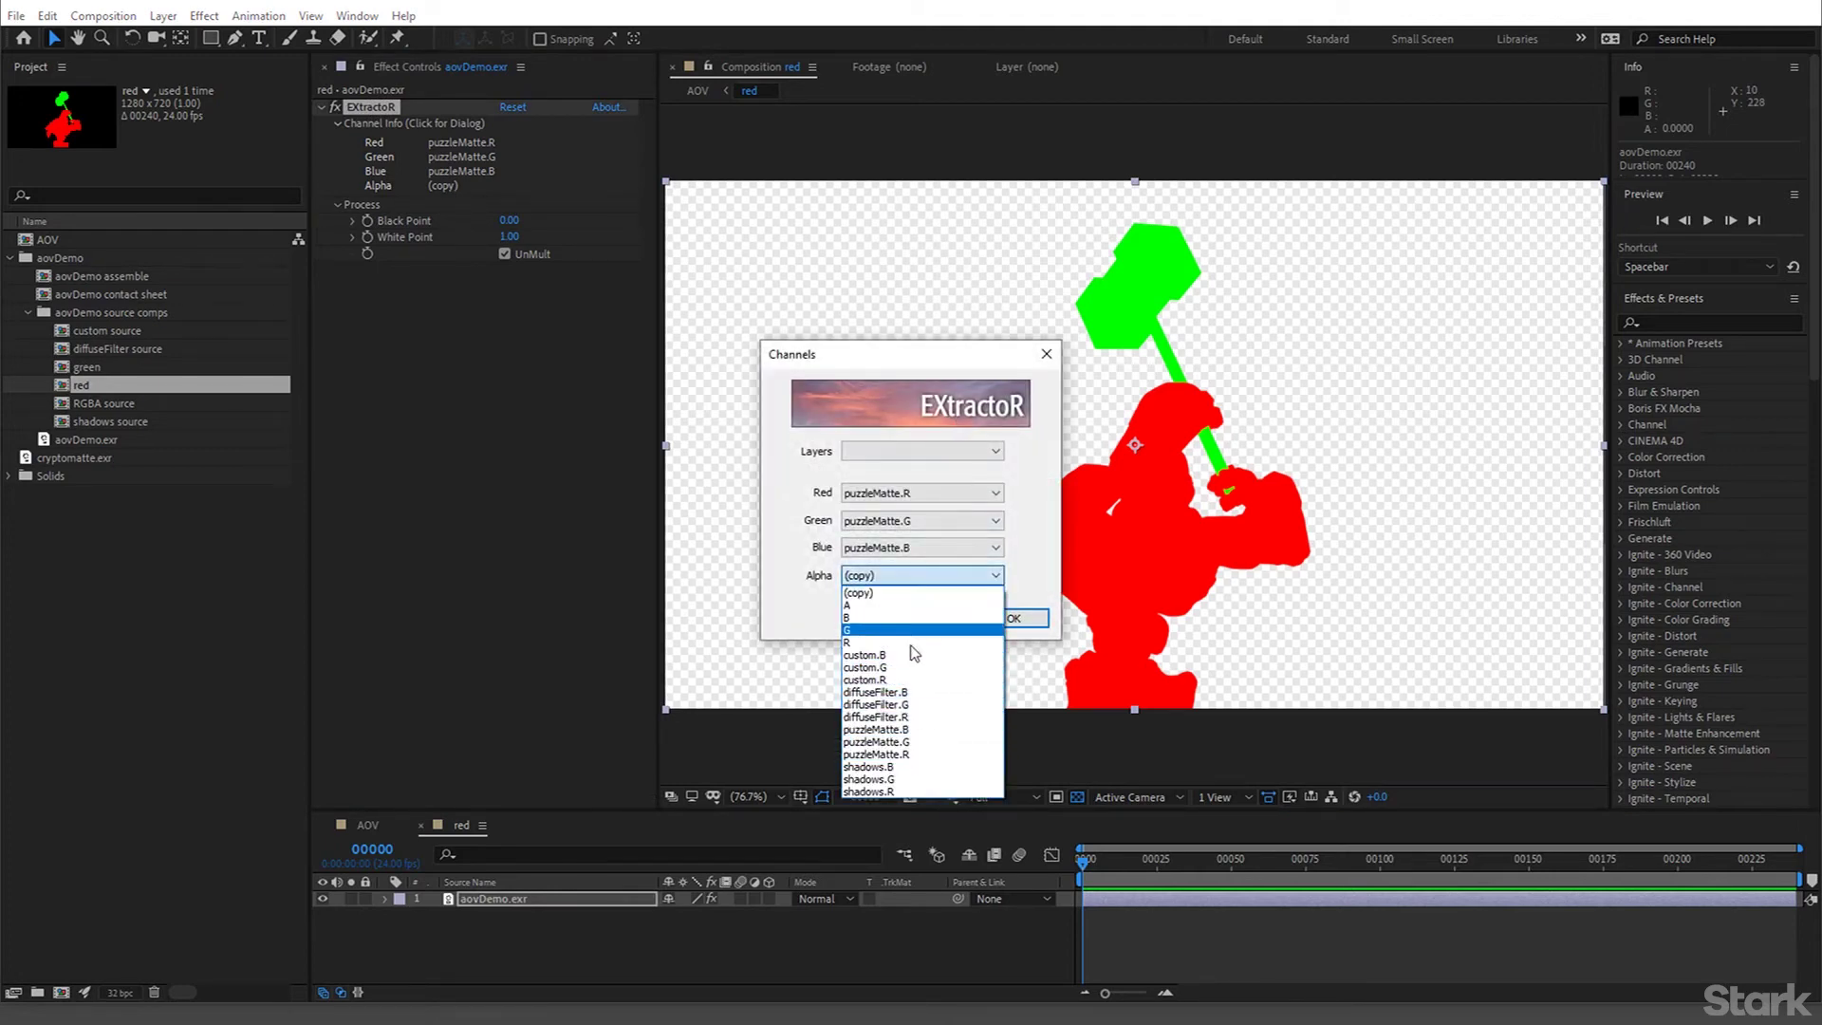
{"action": "left_click", "coordinate": [924, 753]}
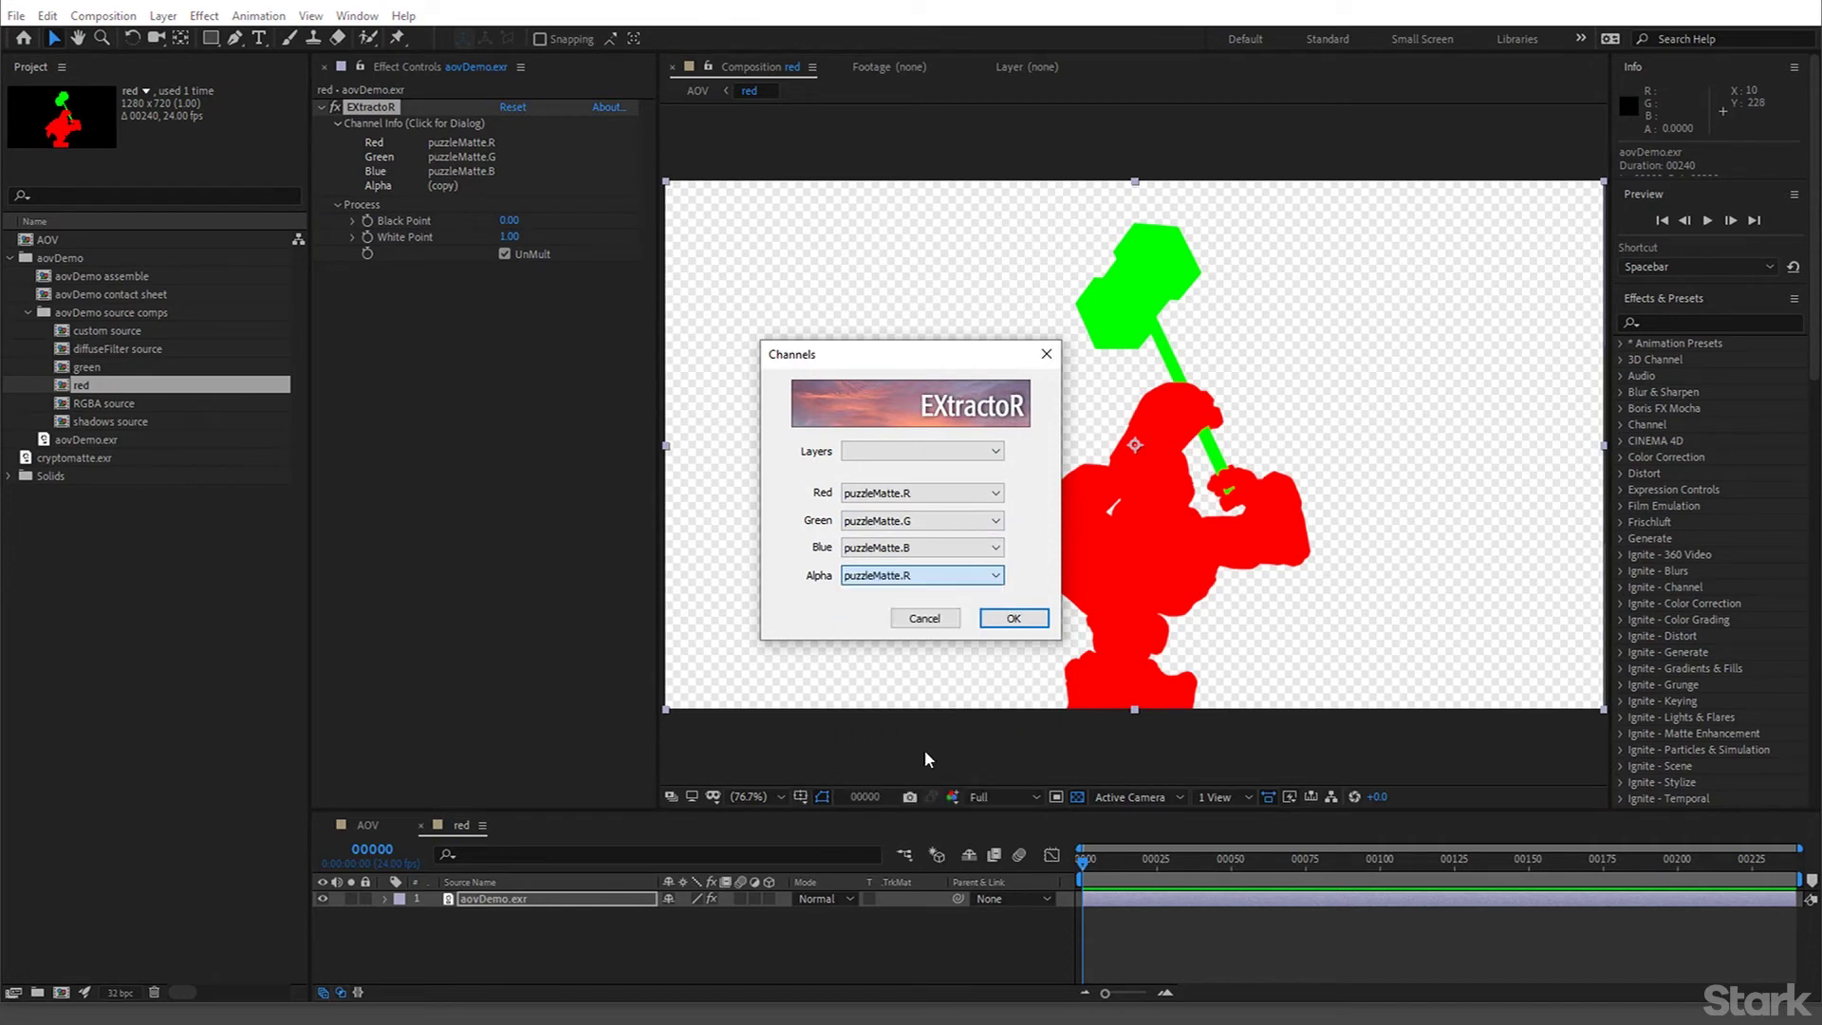
{"action": "left_click", "coordinate": [1013, 618]}
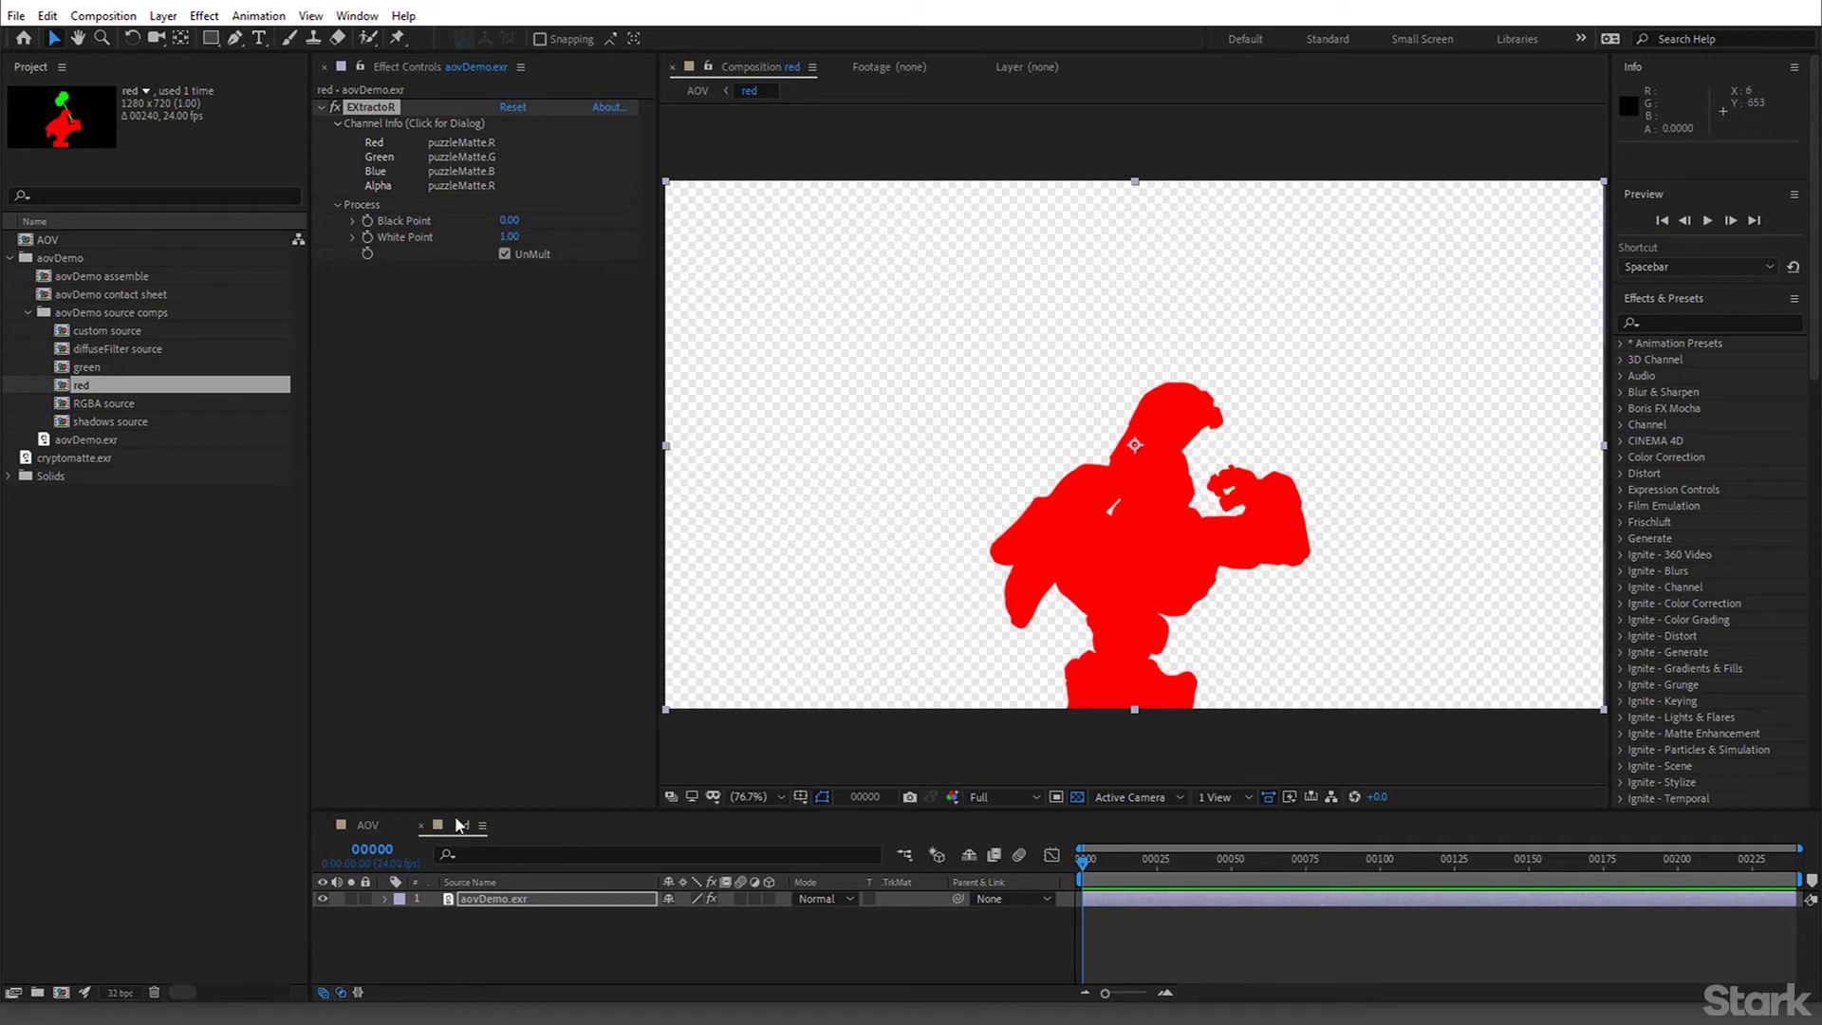
Return to the AOV composition, enlarge the timeline area and hide the green layer to check the red matte alone
{"action": "left_click", "coordinate": [367, 825]}
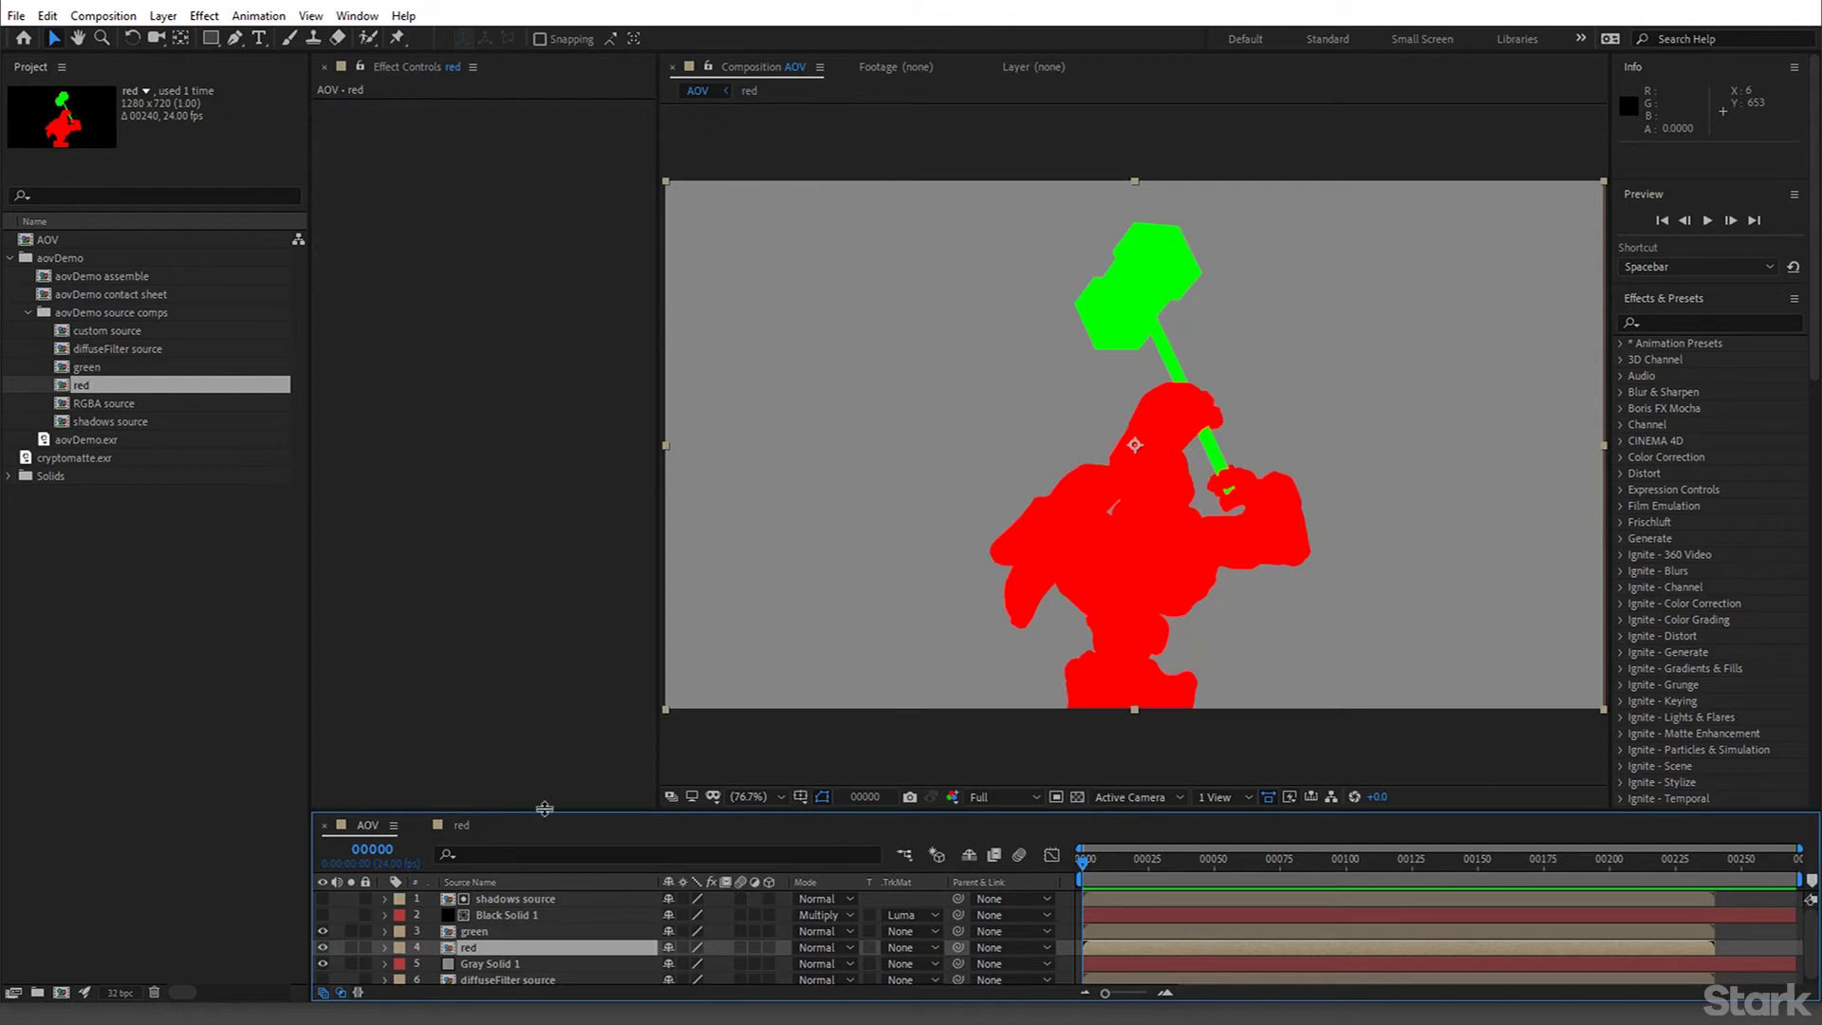
{"action": "left_click_drag", "start_coordinate": [574, 809], "coordinate": [517, 738]}
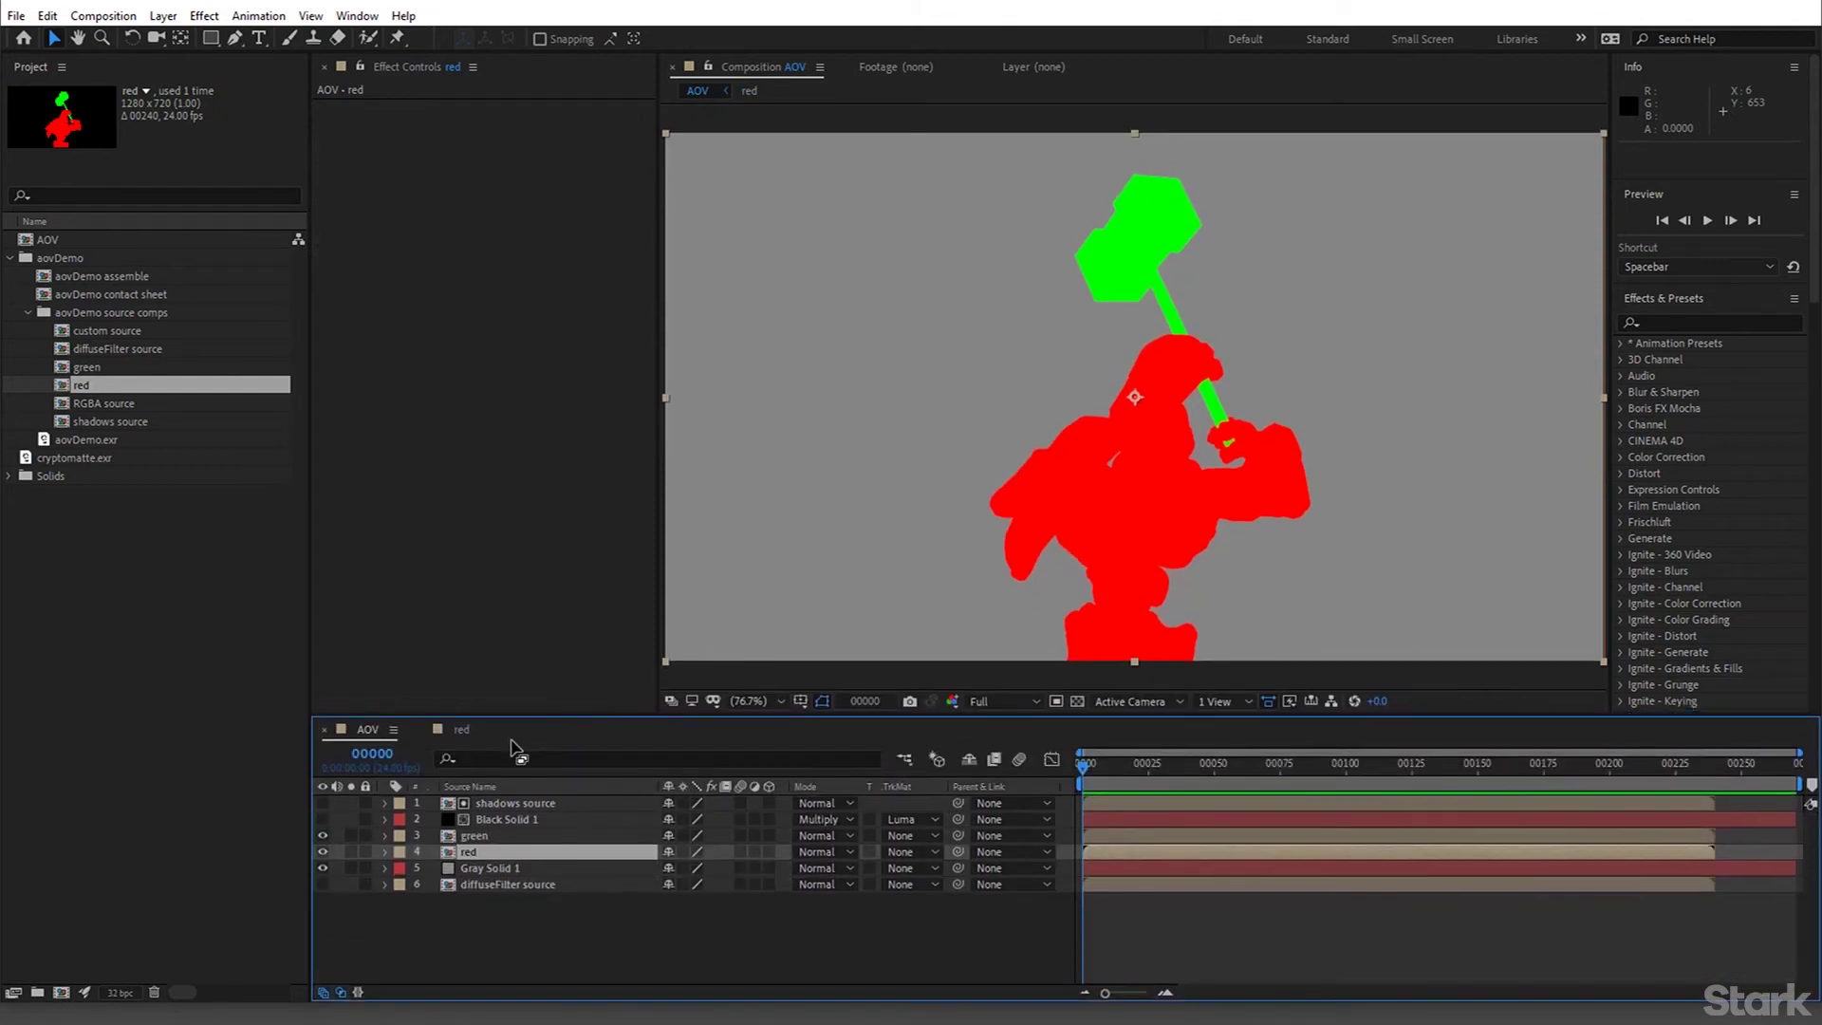
{"action": "left_click", "coordinate": [322, 835]}
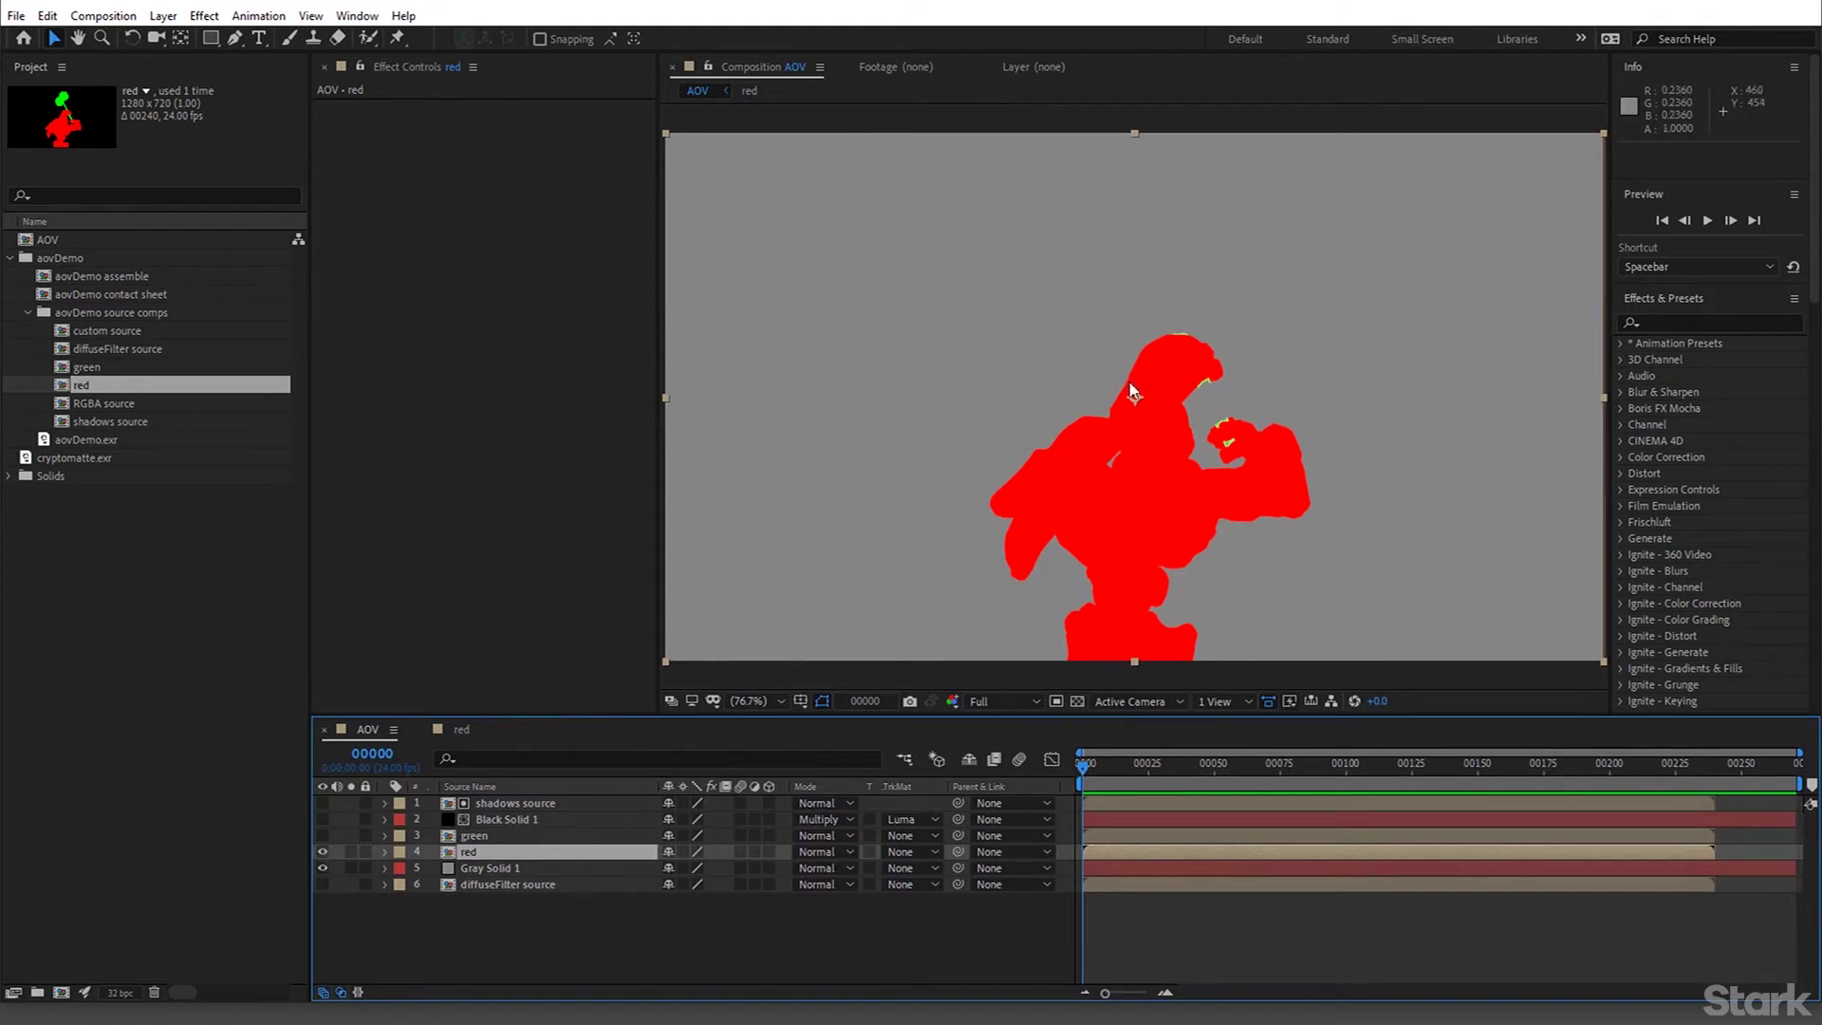
{"action": "scroll", "coordinate": [1134, 391], "scroll_direction": "up", "scroll_amount": 1}
{"action": "scroll", "coordinate": [1135, 390], "scroll_direction": "down", "scroll_amount": 2}
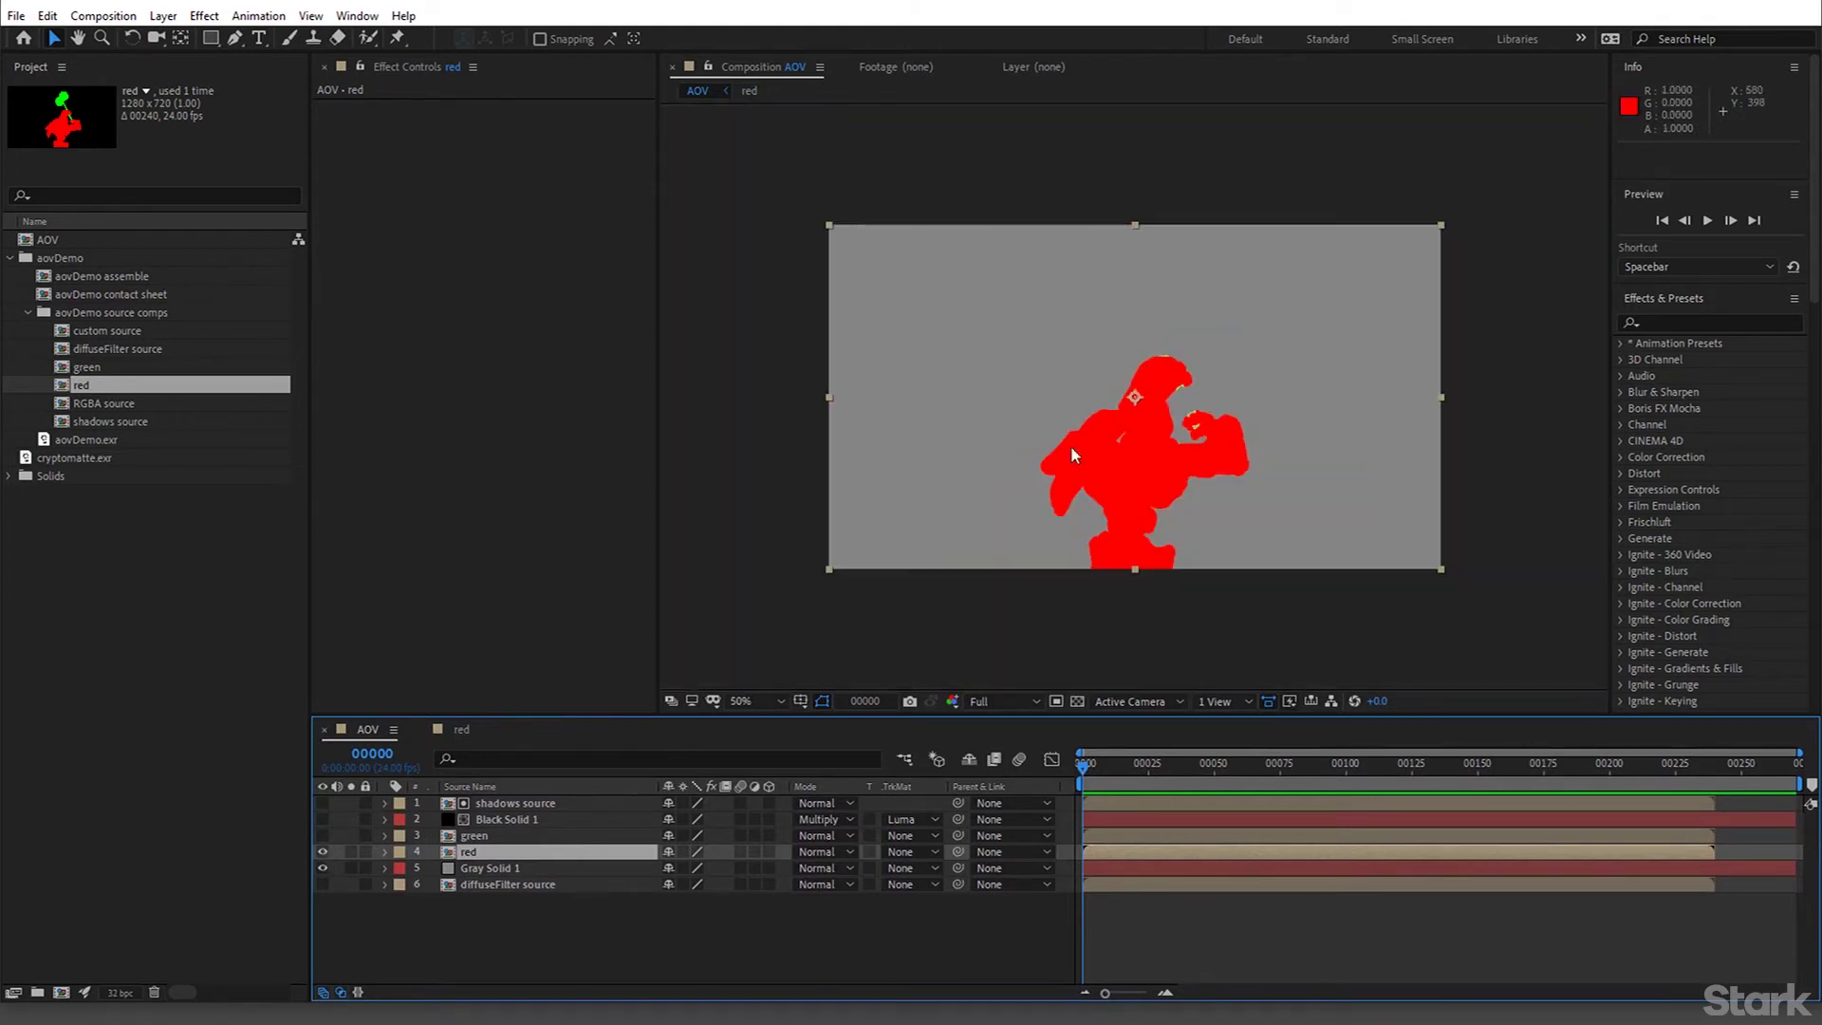
Hide the red layer and set Gray Solid 1's track matte to Alpha Matte "red"
{"action": "left_click", "coordinate": [322, 851]}
{"action": "left_click", "coordinate": [488, 867]}
{"action": "left_click", "coordinate": [825, 868]}
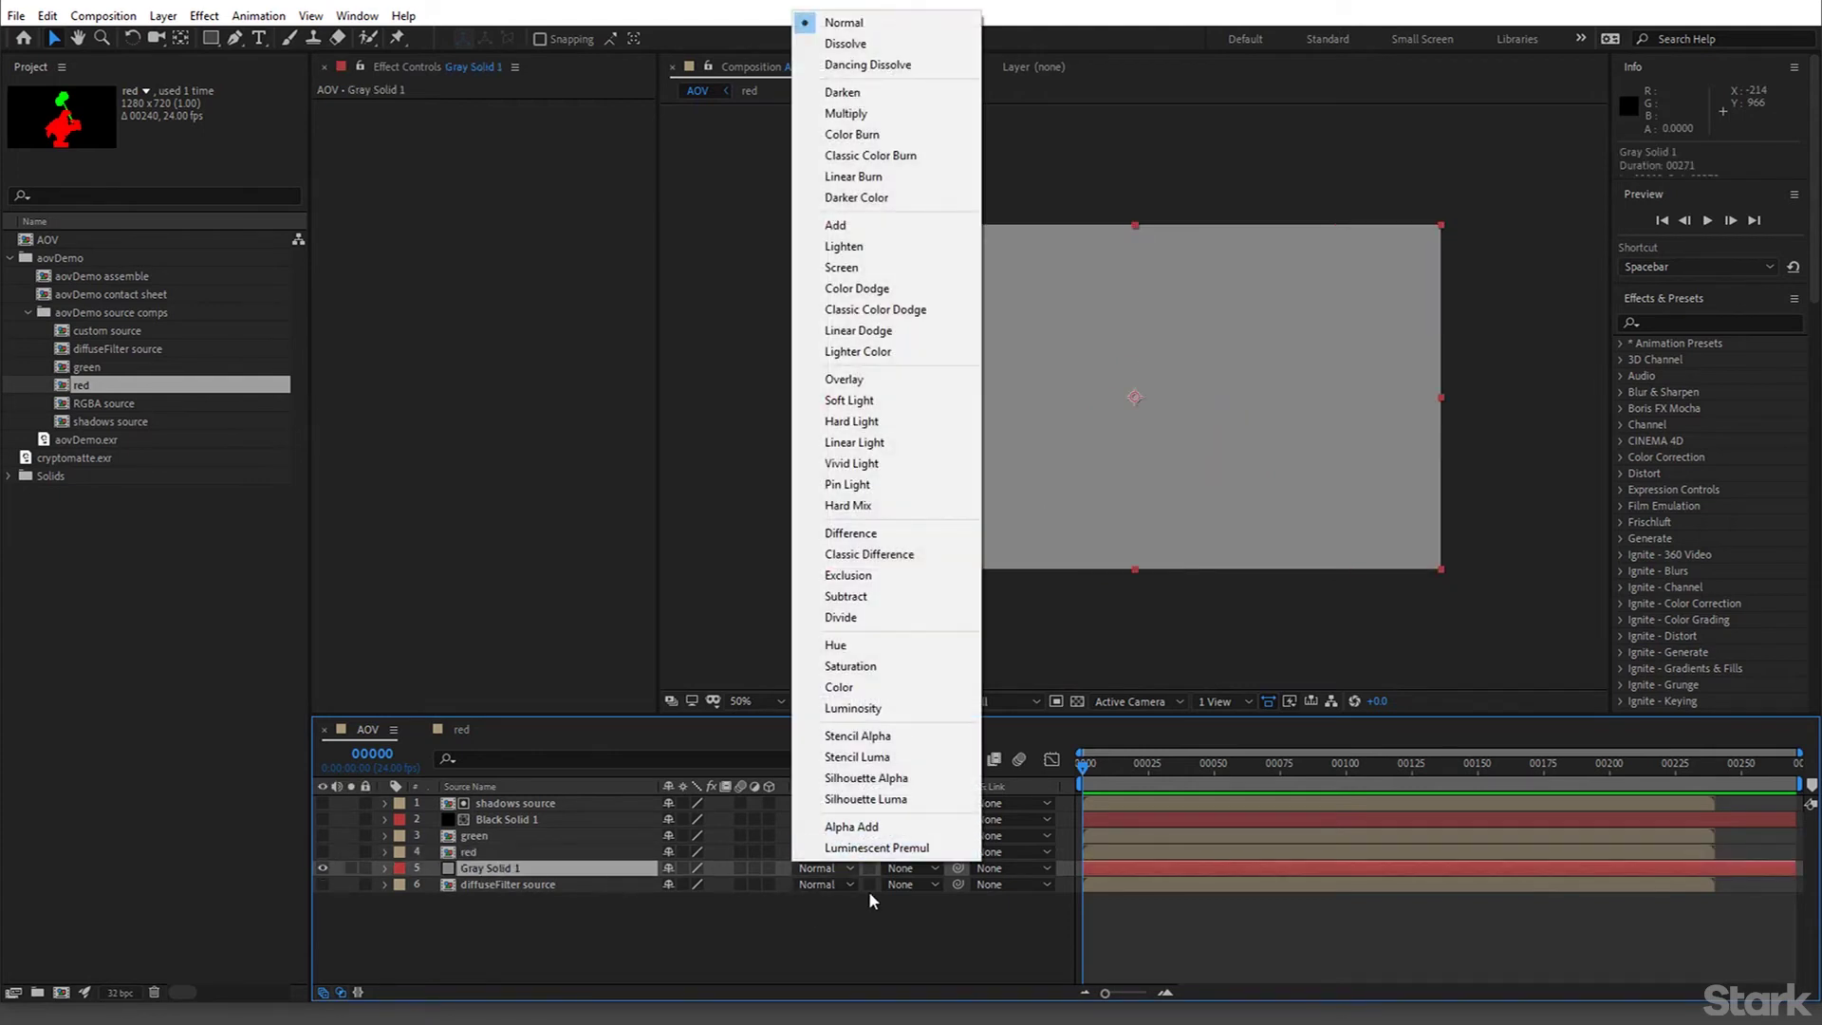
{"action": "left_click", "coordinate": [840, 901]}
{"action": "left_click", "coordinate": [906, 868]}
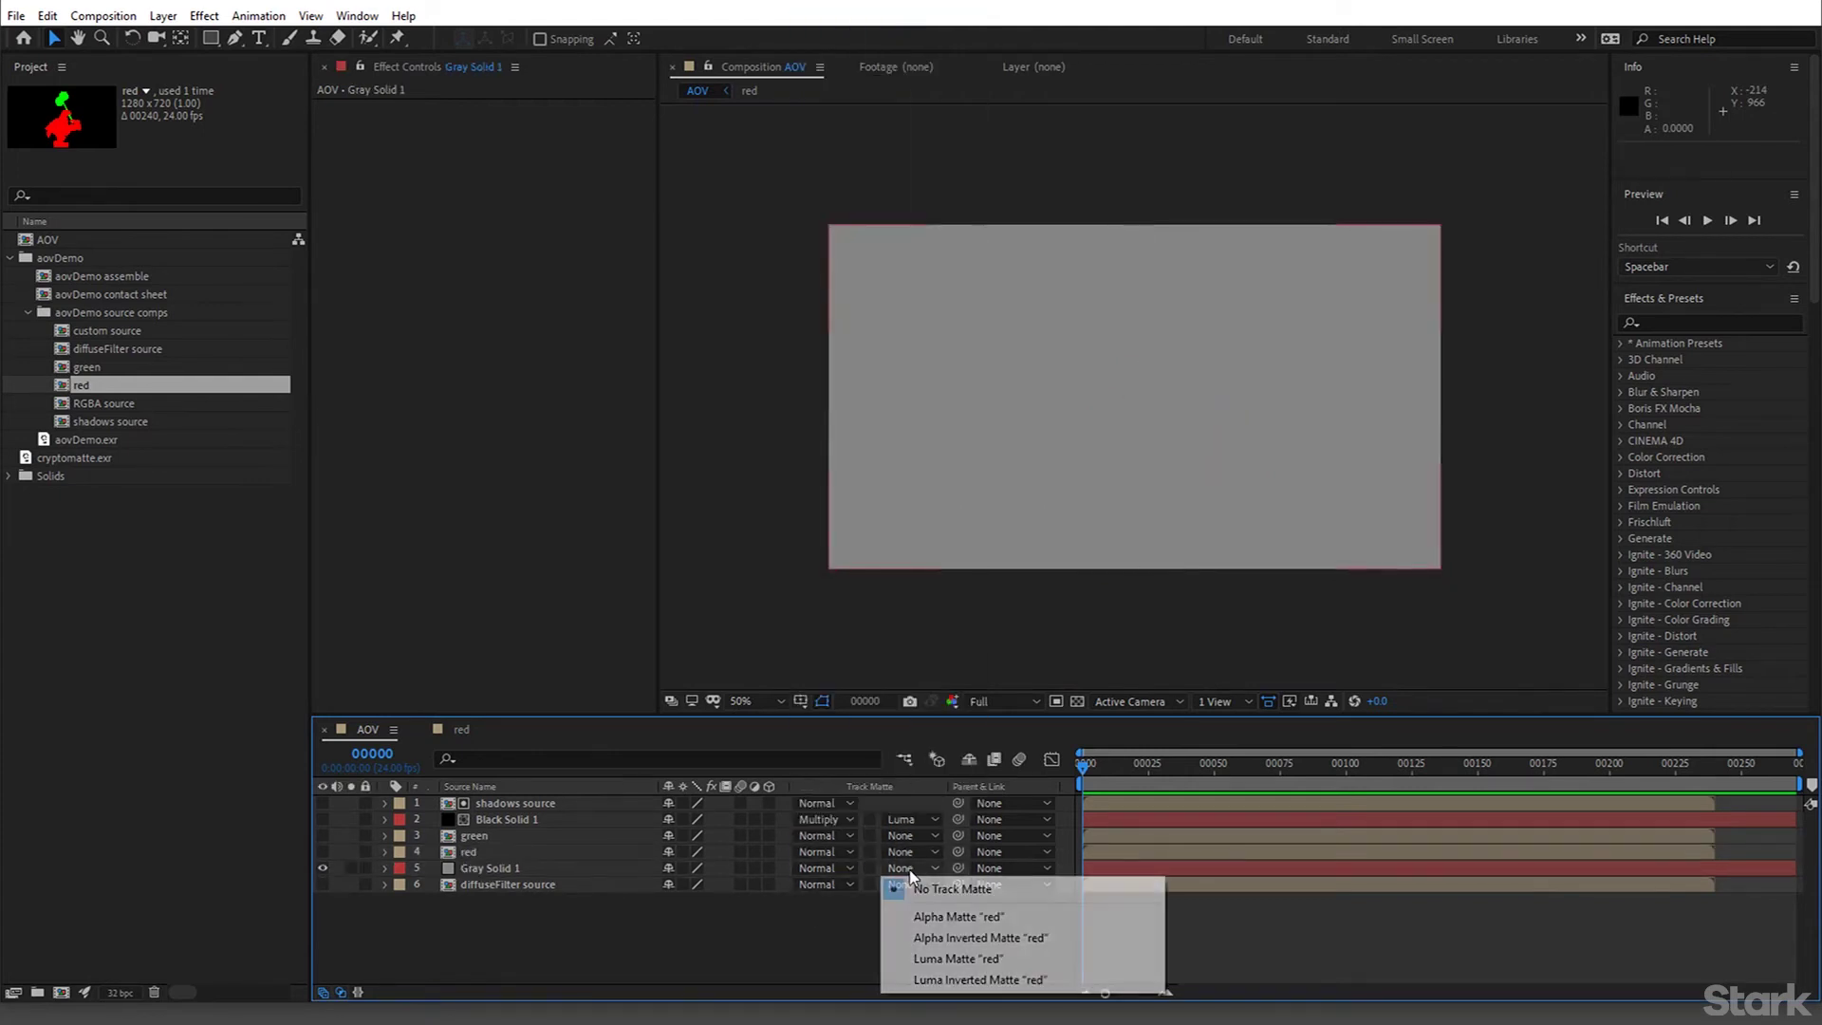
{"action": "left_click", "coordinate": [956, 915]}
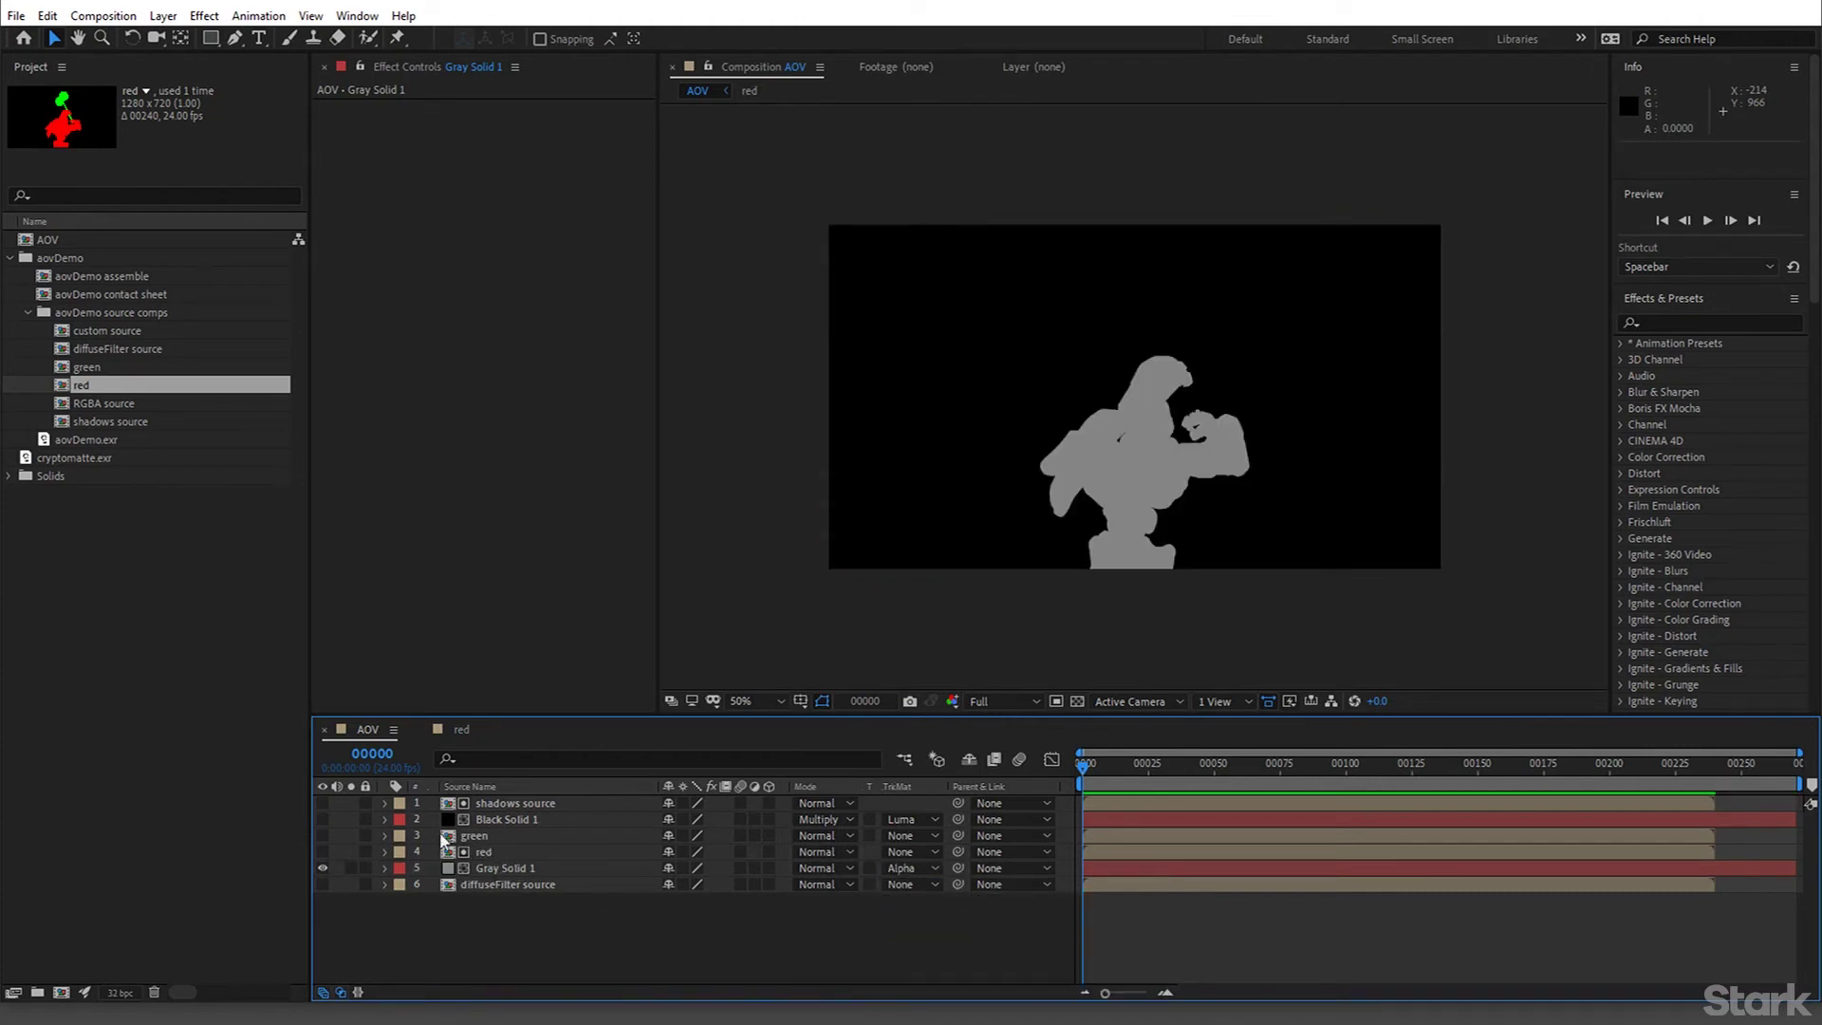
Show Black Solid 1 to add the shadows over the matted gray solid and inspect the figure at 100%
{"action": "left_click", "coordinate": [482, 822]}
{"action": "left_click", "coordinate": [323, 819]}
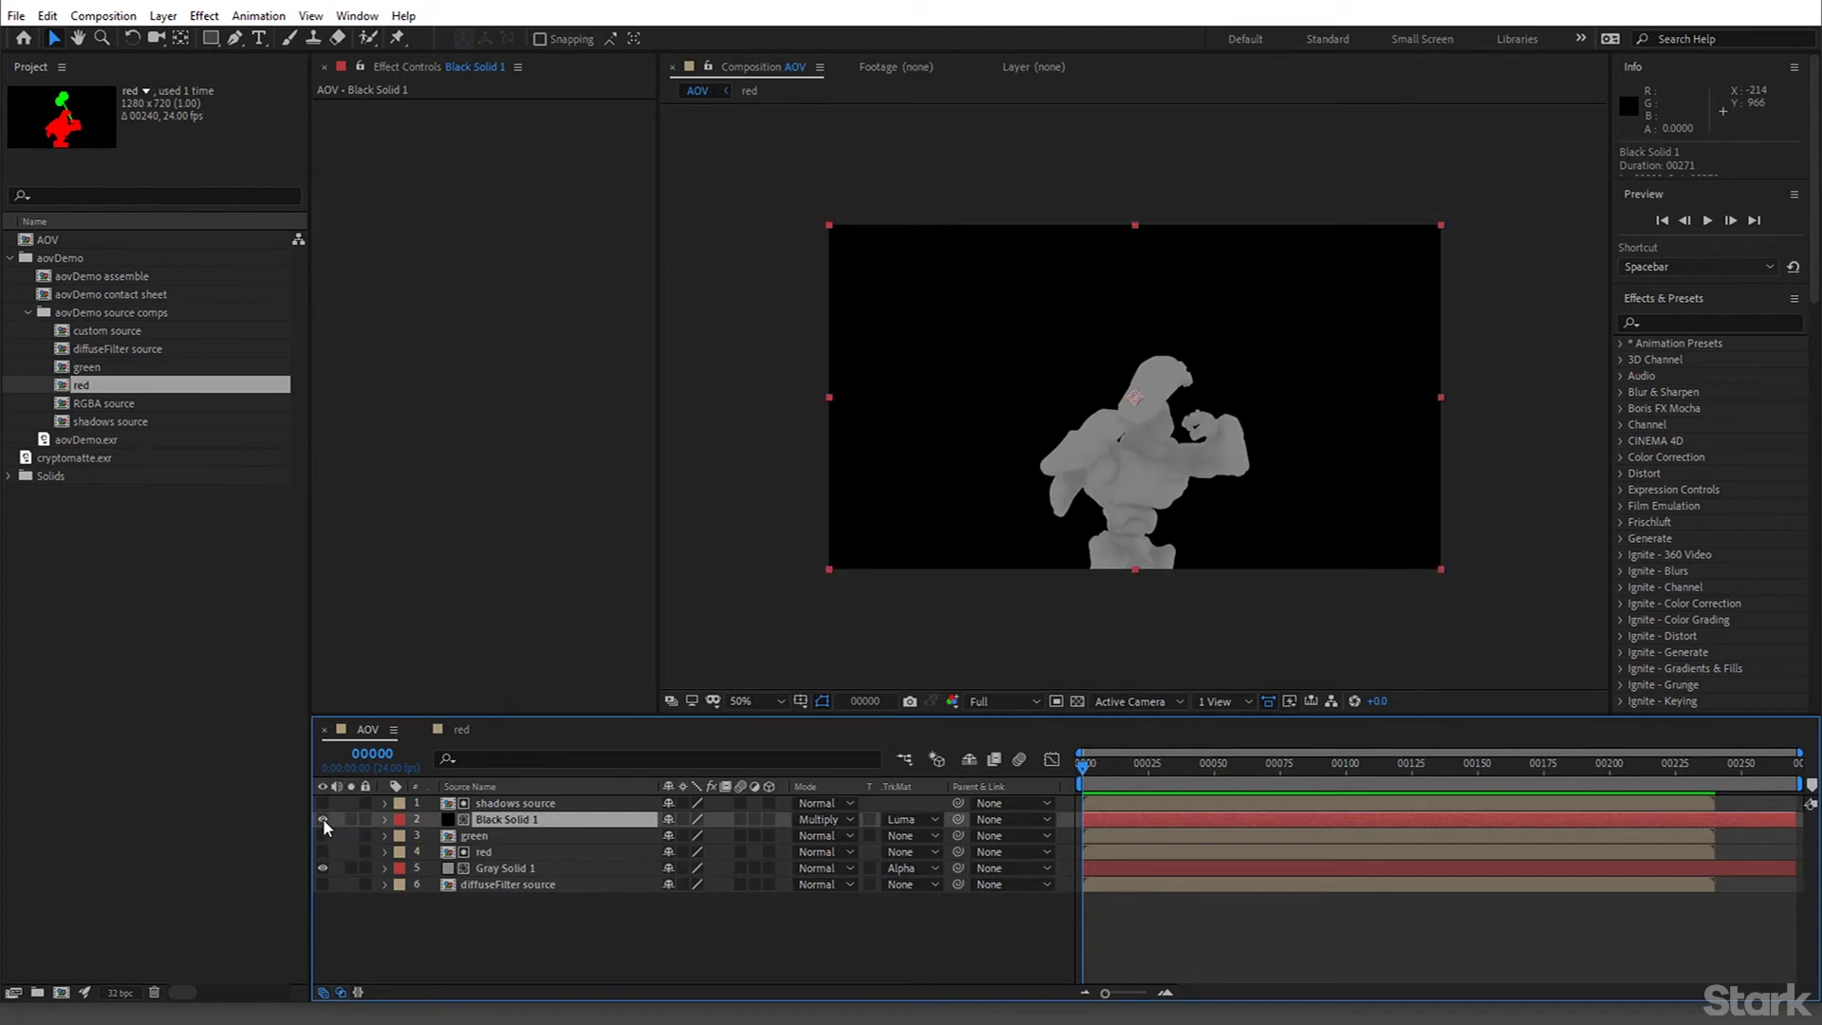
{"action": "key", "text": "period"}
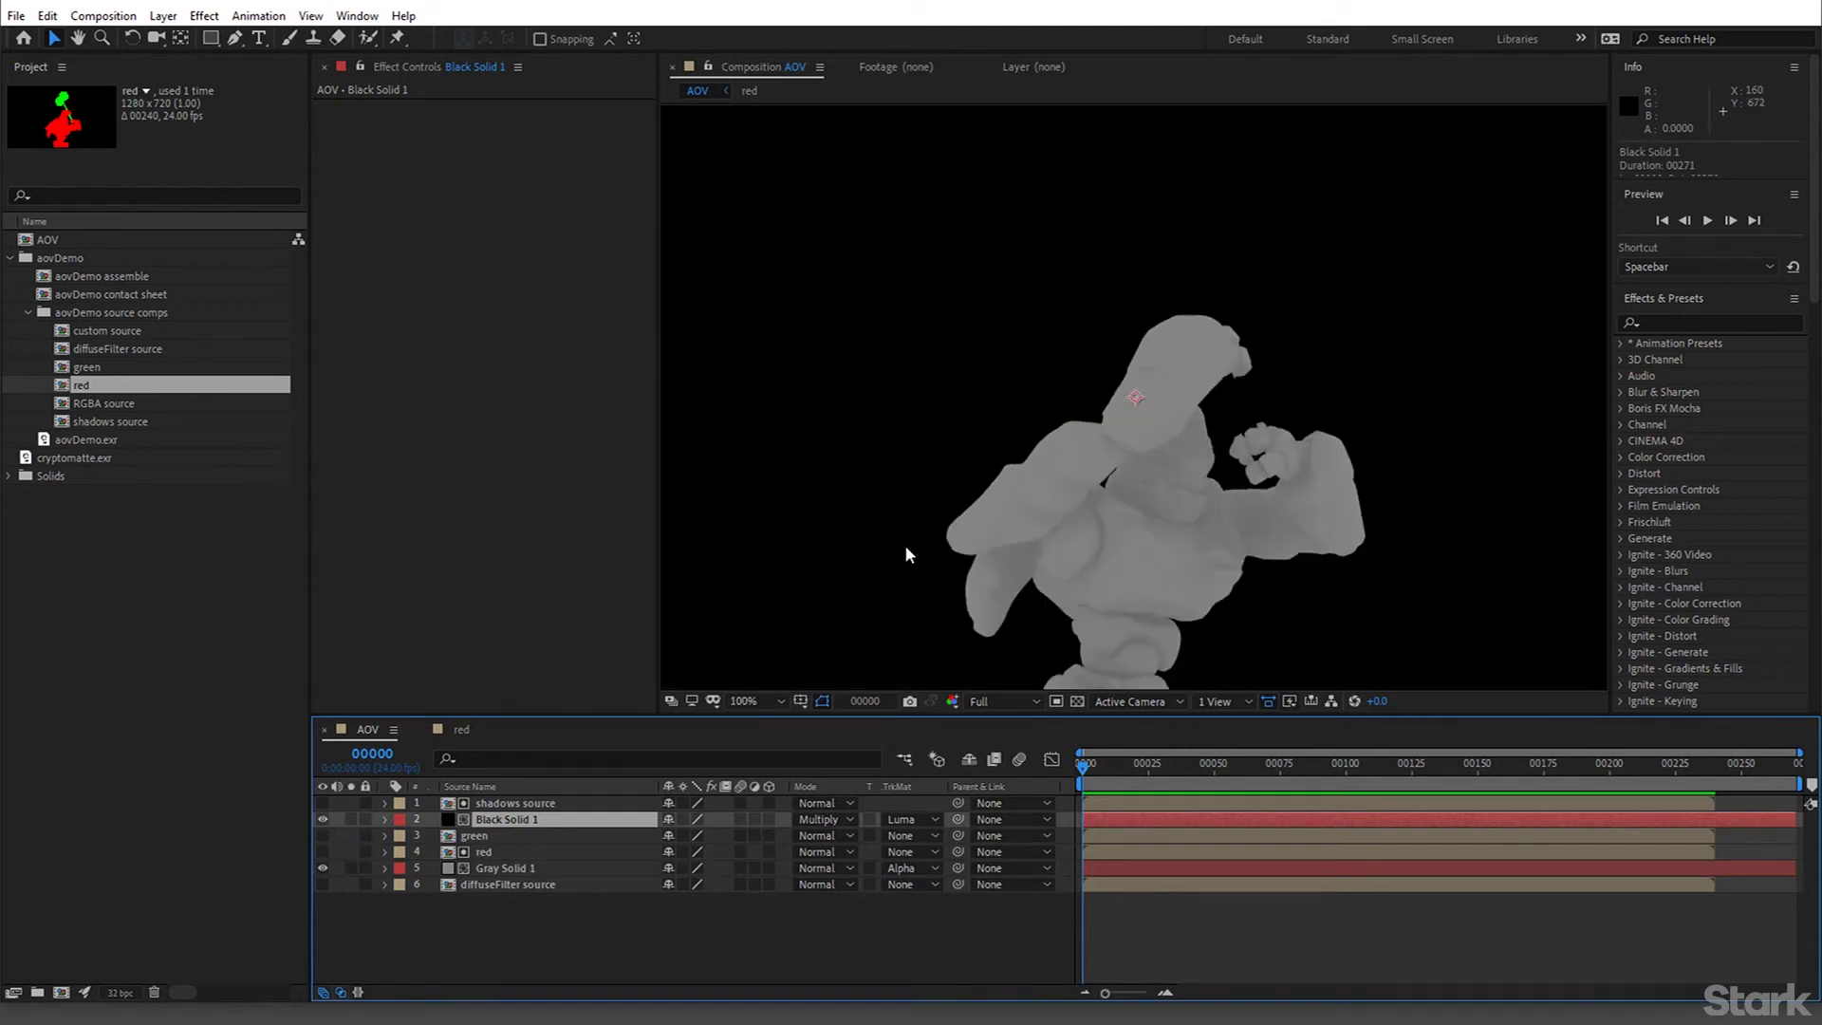
Change Gray Solid 1's colour to teal 0D5243 in its solid settings
{"action": "left_click", "coordinate": [533, 864]}
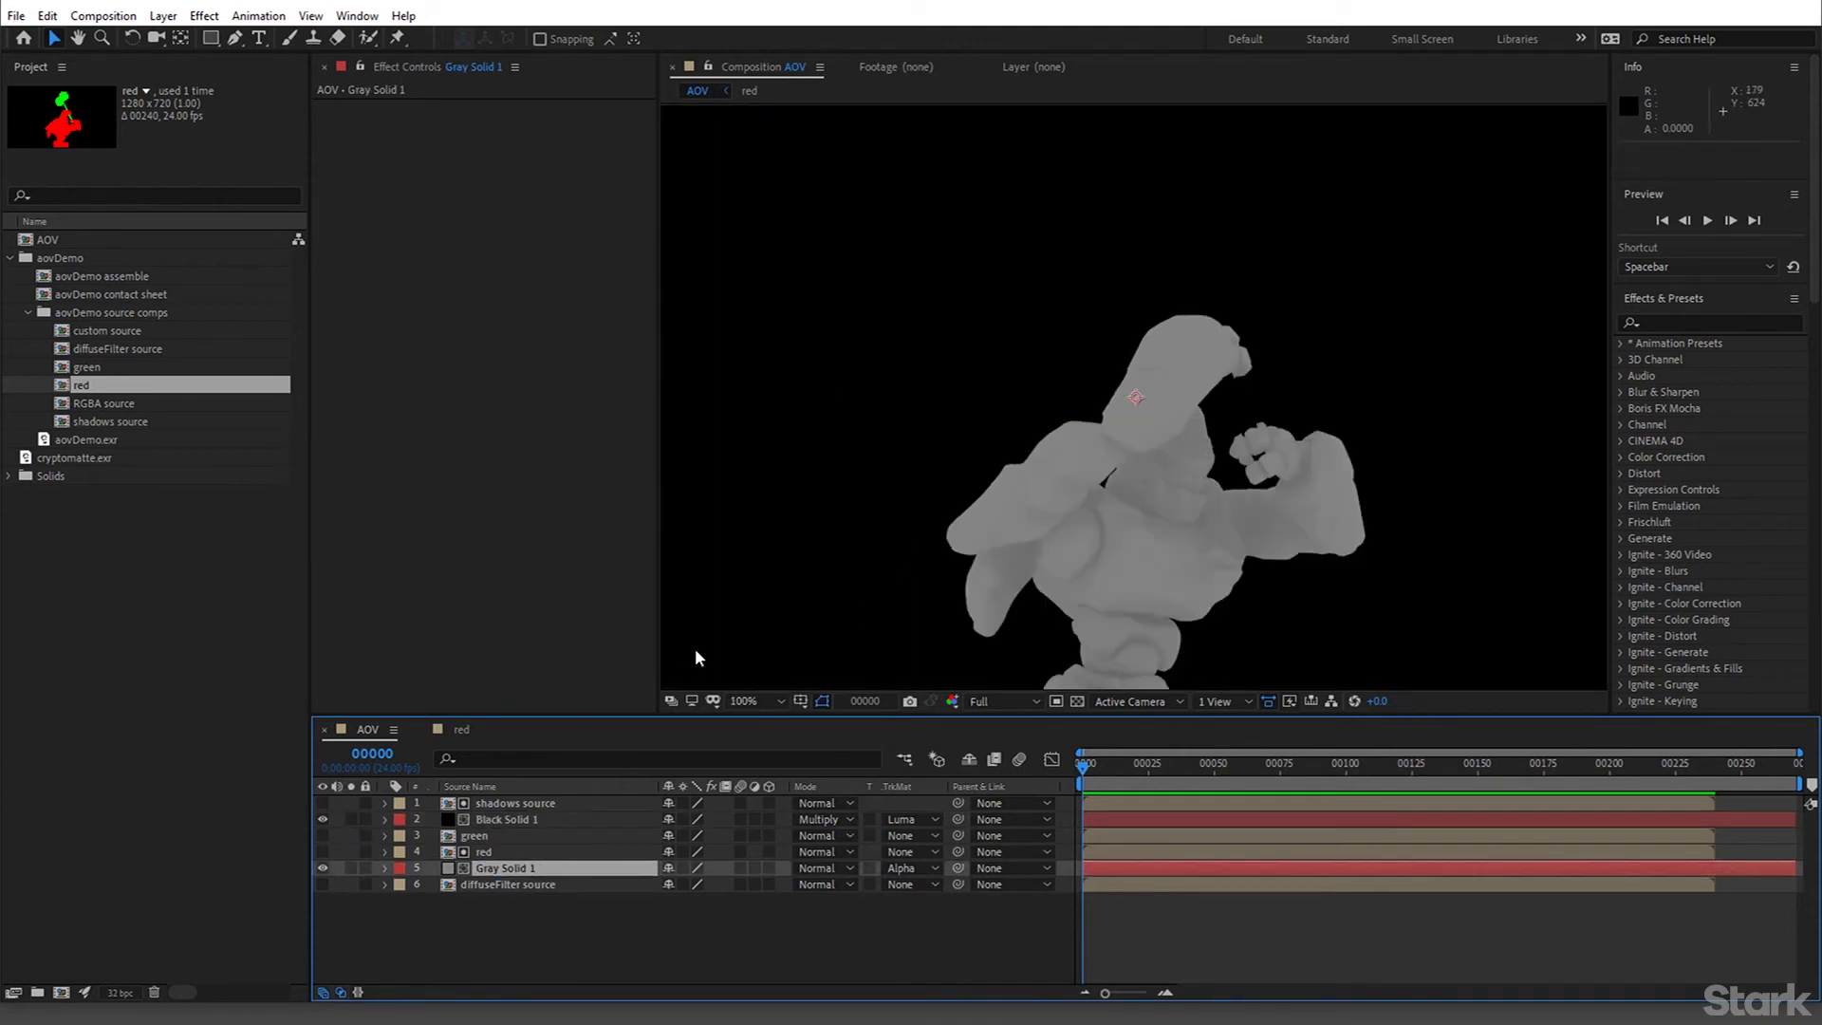
{"action": "left_click", "coordinate": [163, 16]}
{"action": "left_click", "coordinate": [204, 59]}
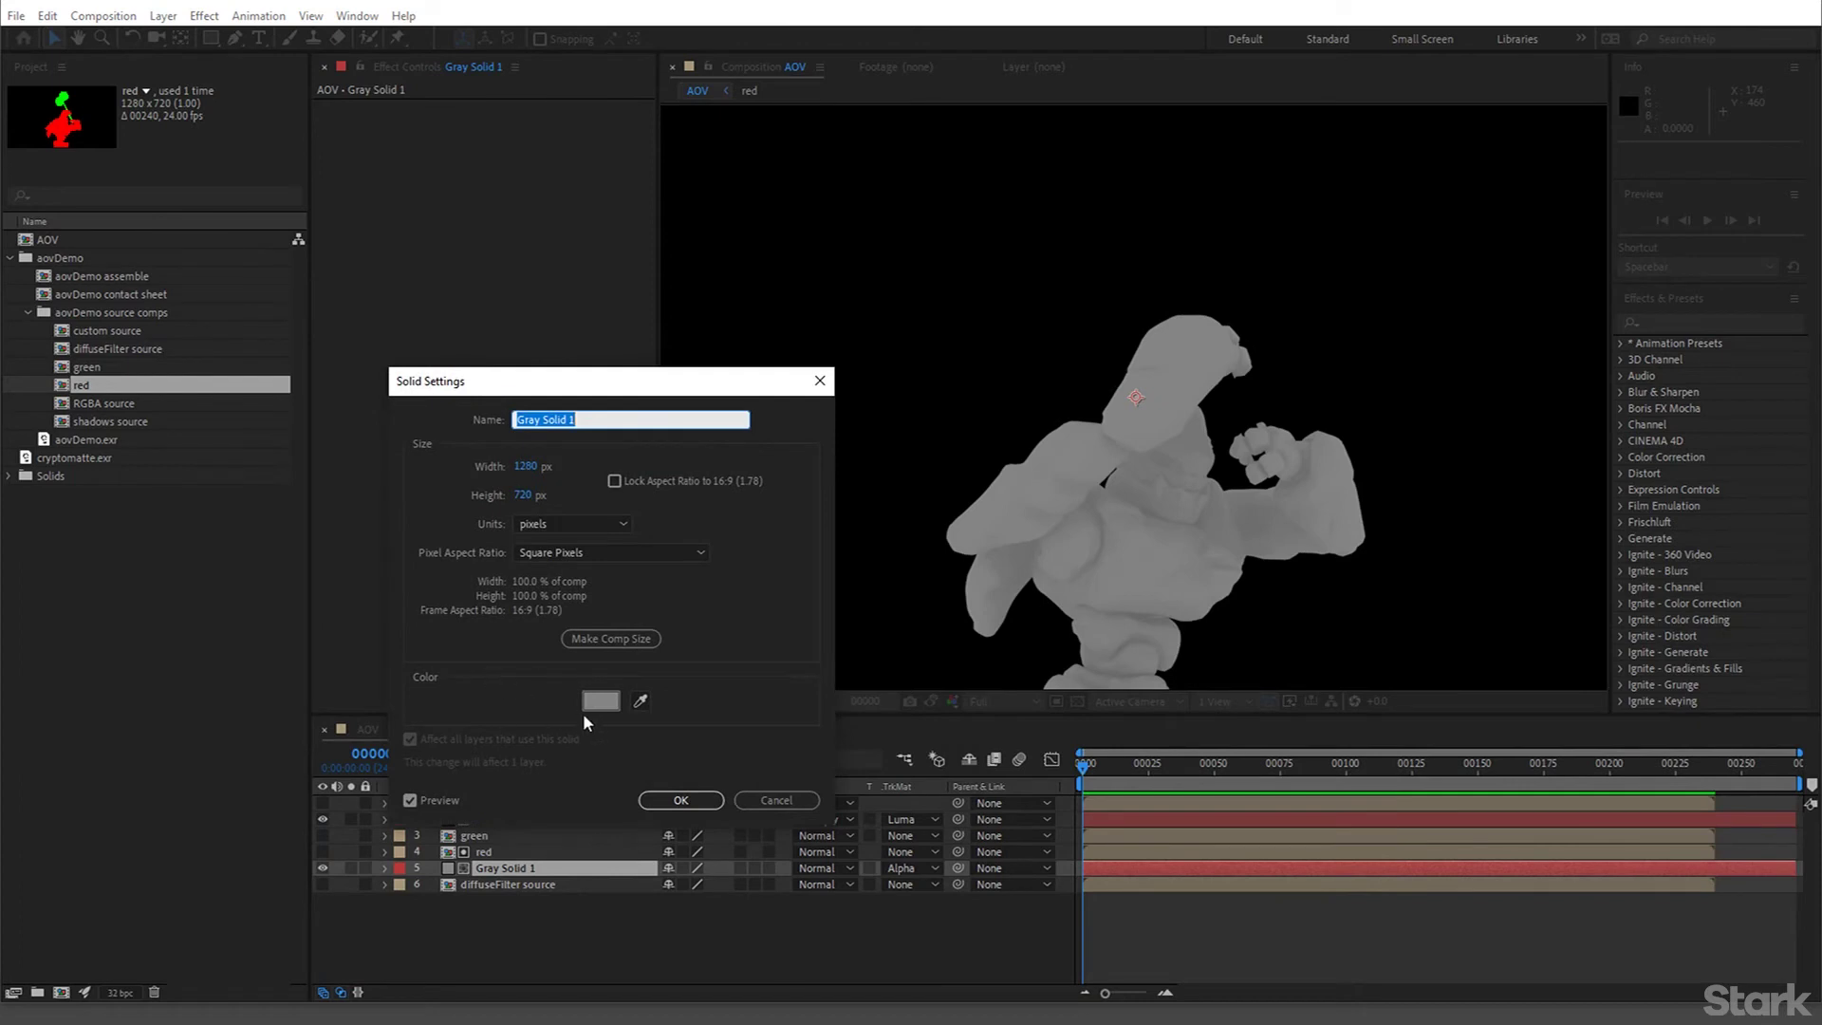
{"action": "left_click", "coordinate": [601, 700]}
{"action": "left_click", "coordinate": [1116, 520]}
{"action": "left_click_drag", "start_coordinate": [1330, 565], "coordinate": [1343, 568]}
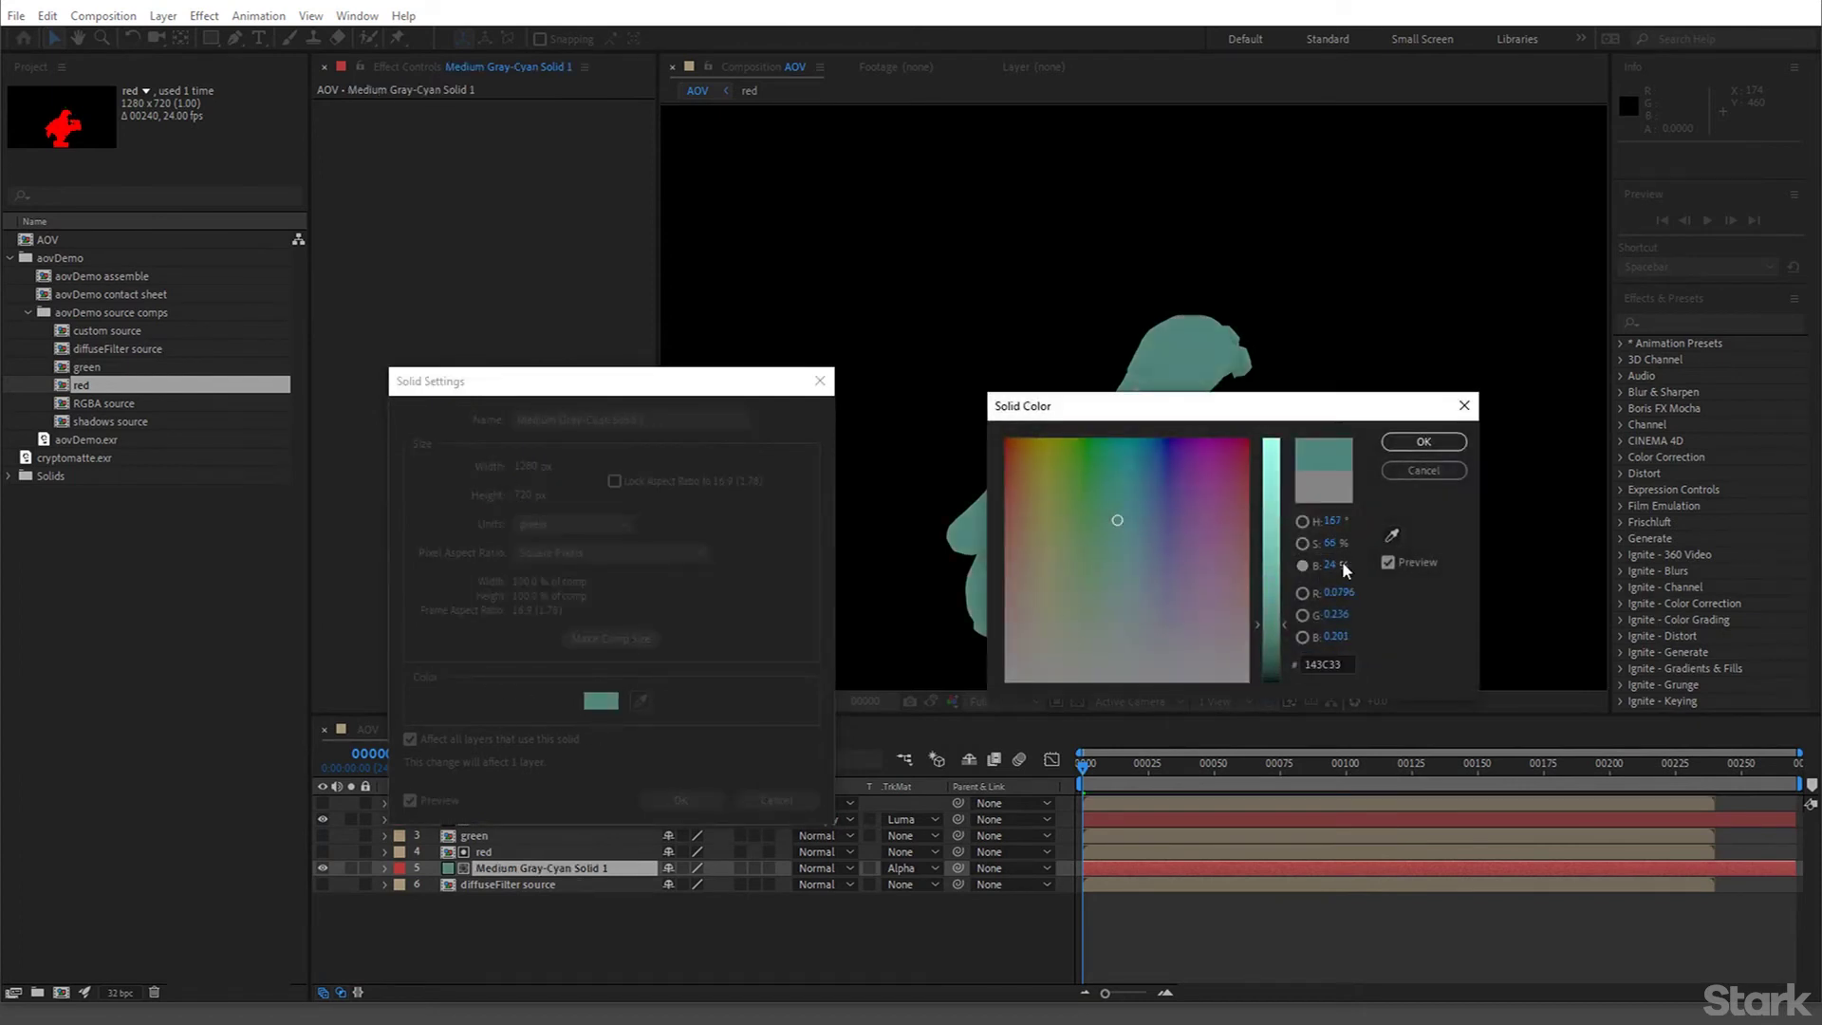
{"action": "left_click", "coordinate": [1303, 521]}
{"action": "left_click_drag", "start_coordinate": [1215, 569], "coordinate": [1211, 603]}
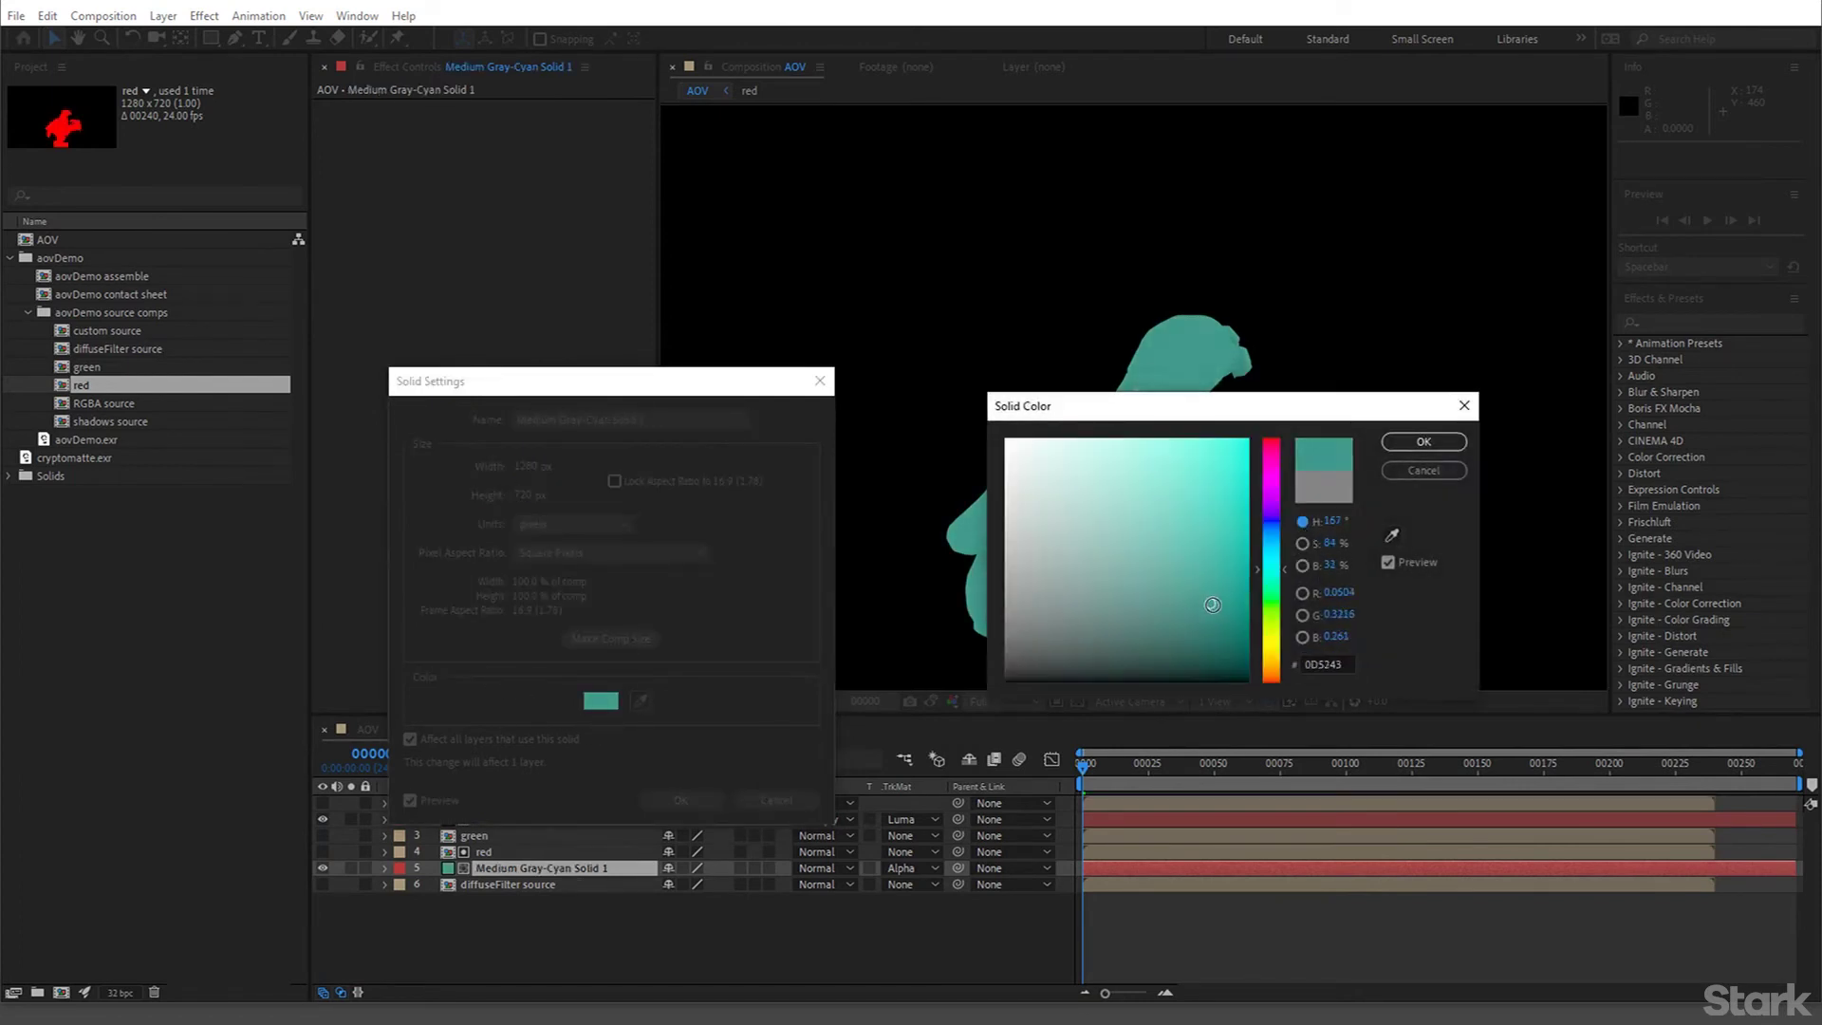
{"action": "left_click", "coordinate": [1423, 441]}
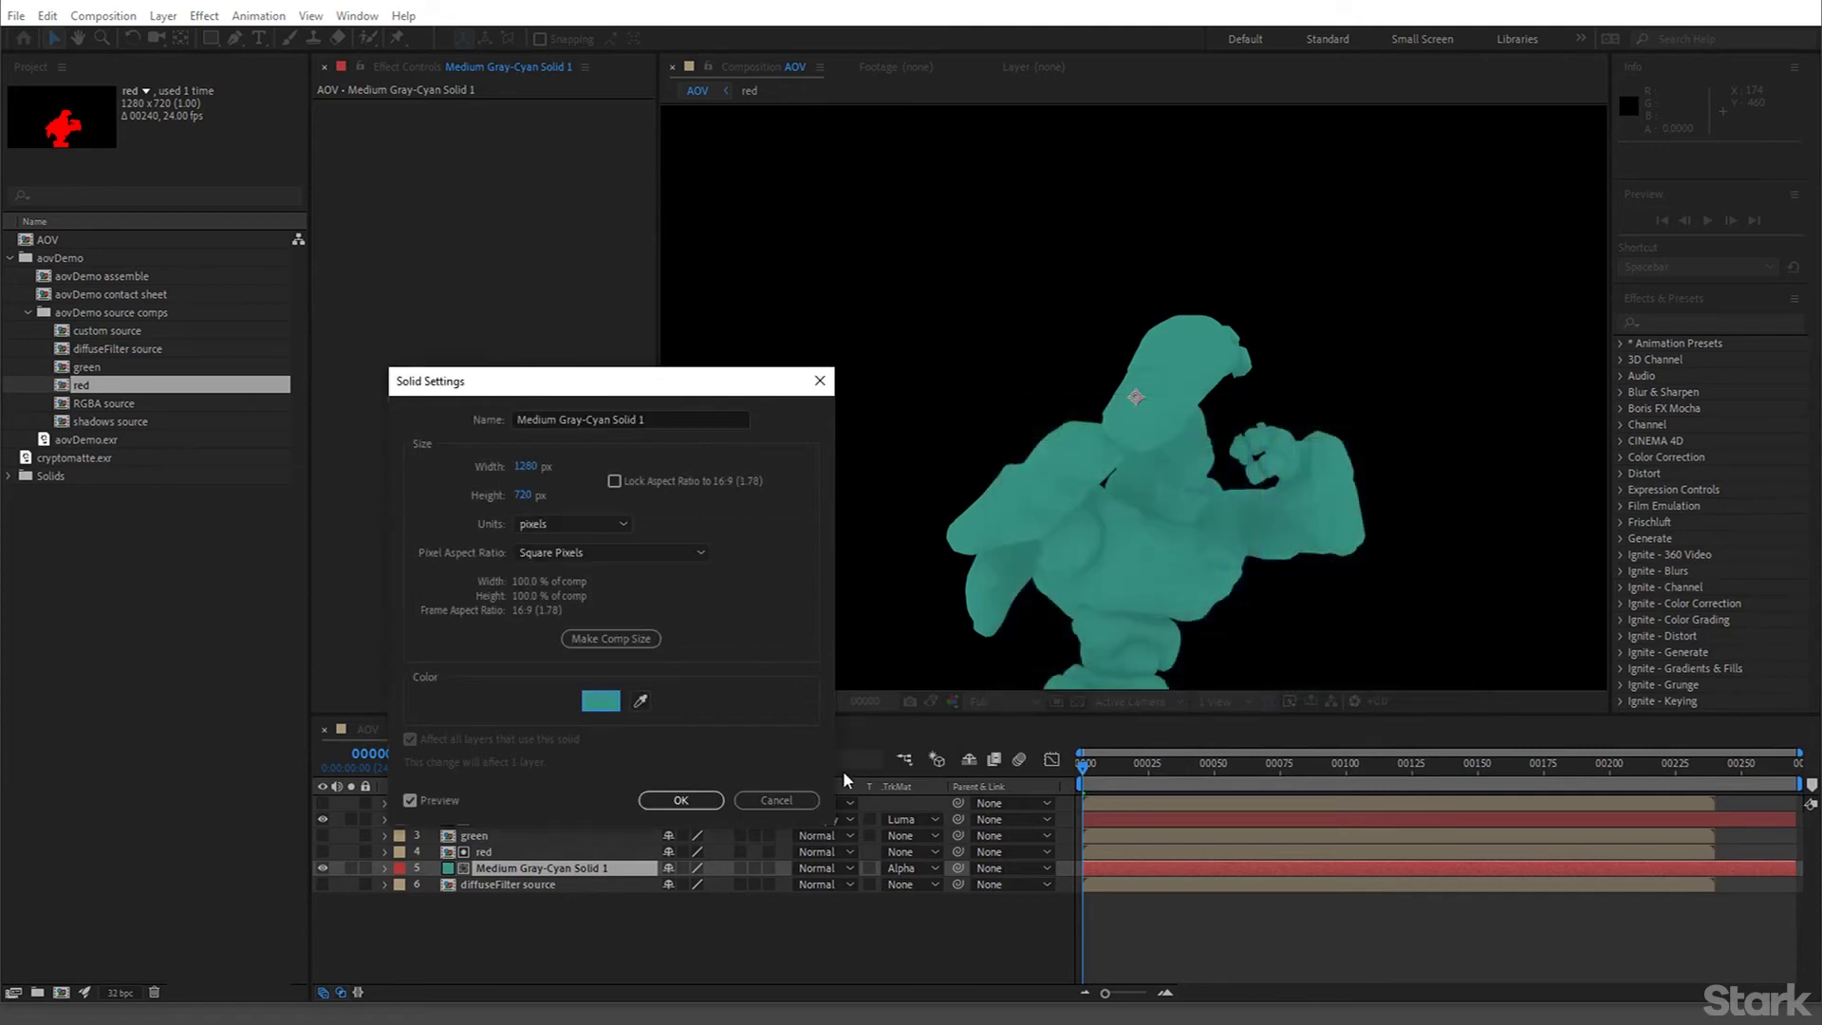
{"action": "left_click", "coordinate": [681, 800]}
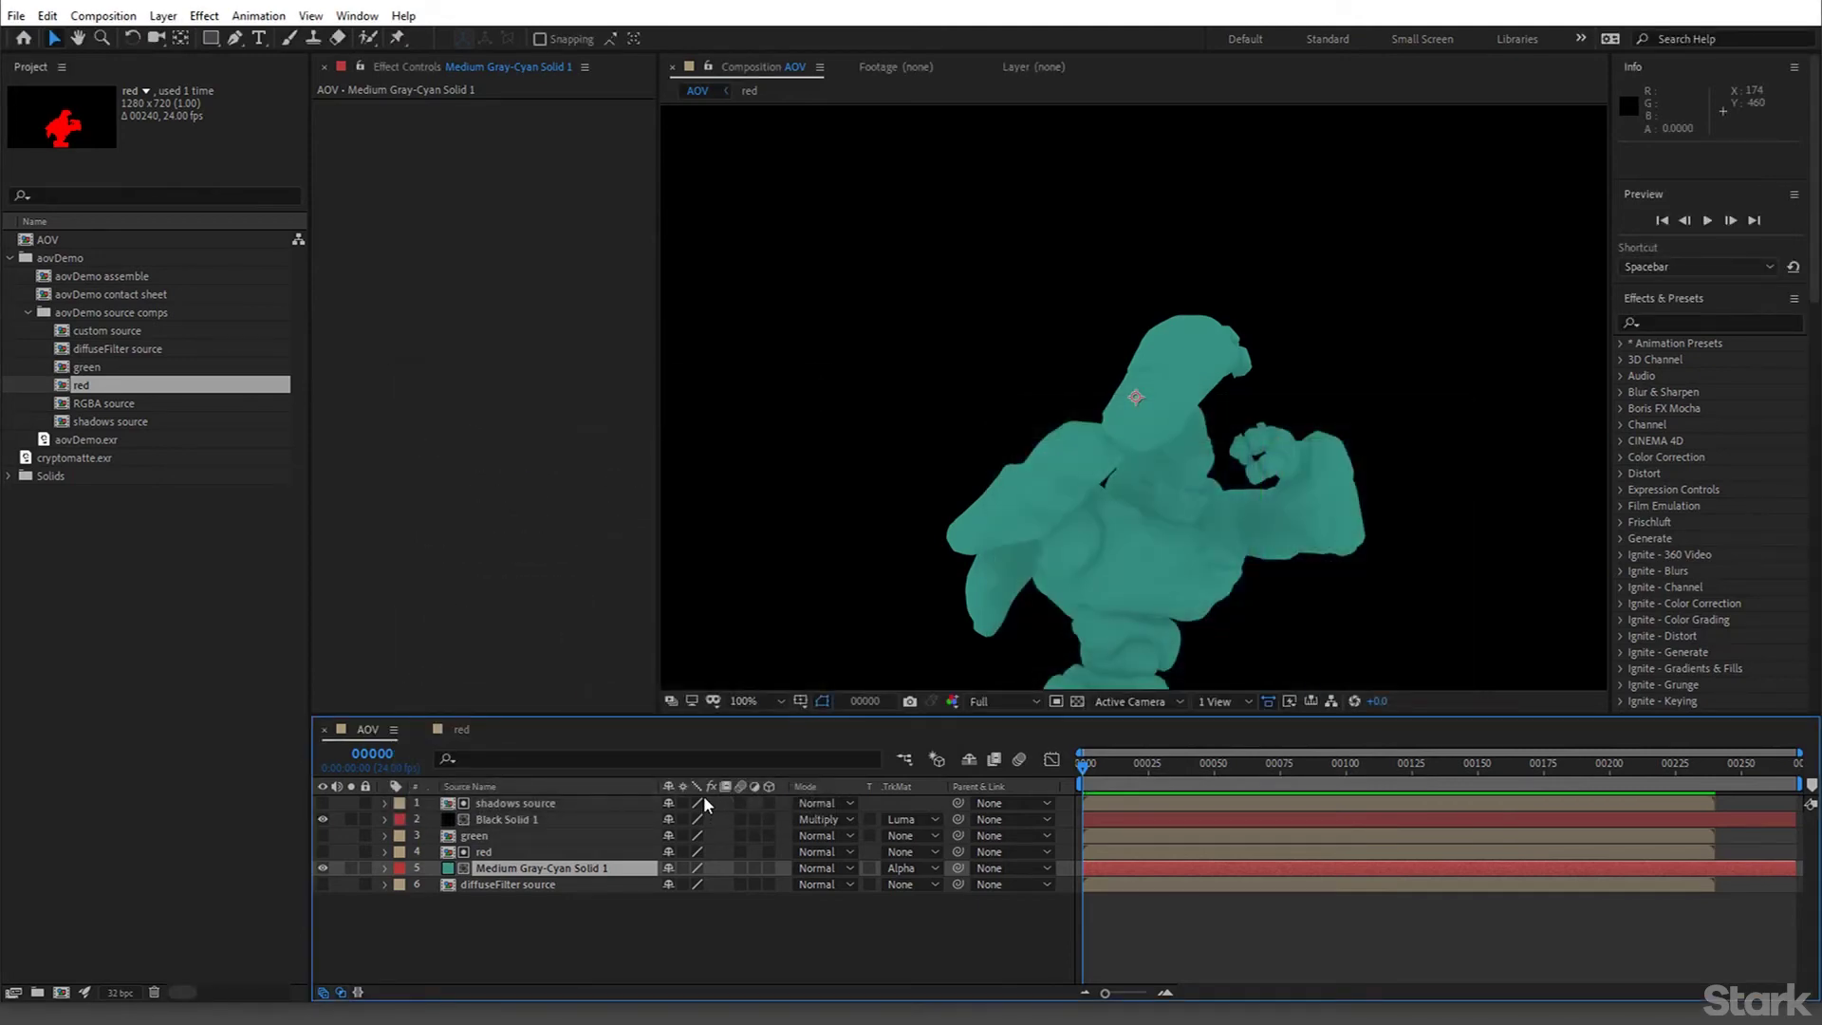
Add a new purple solid in colour 3C08D2 directly above the red layer
{"action": "left_click", "coordinate": [528, 851]}
{"action": "left_click", "coordinate": [164, 15]}
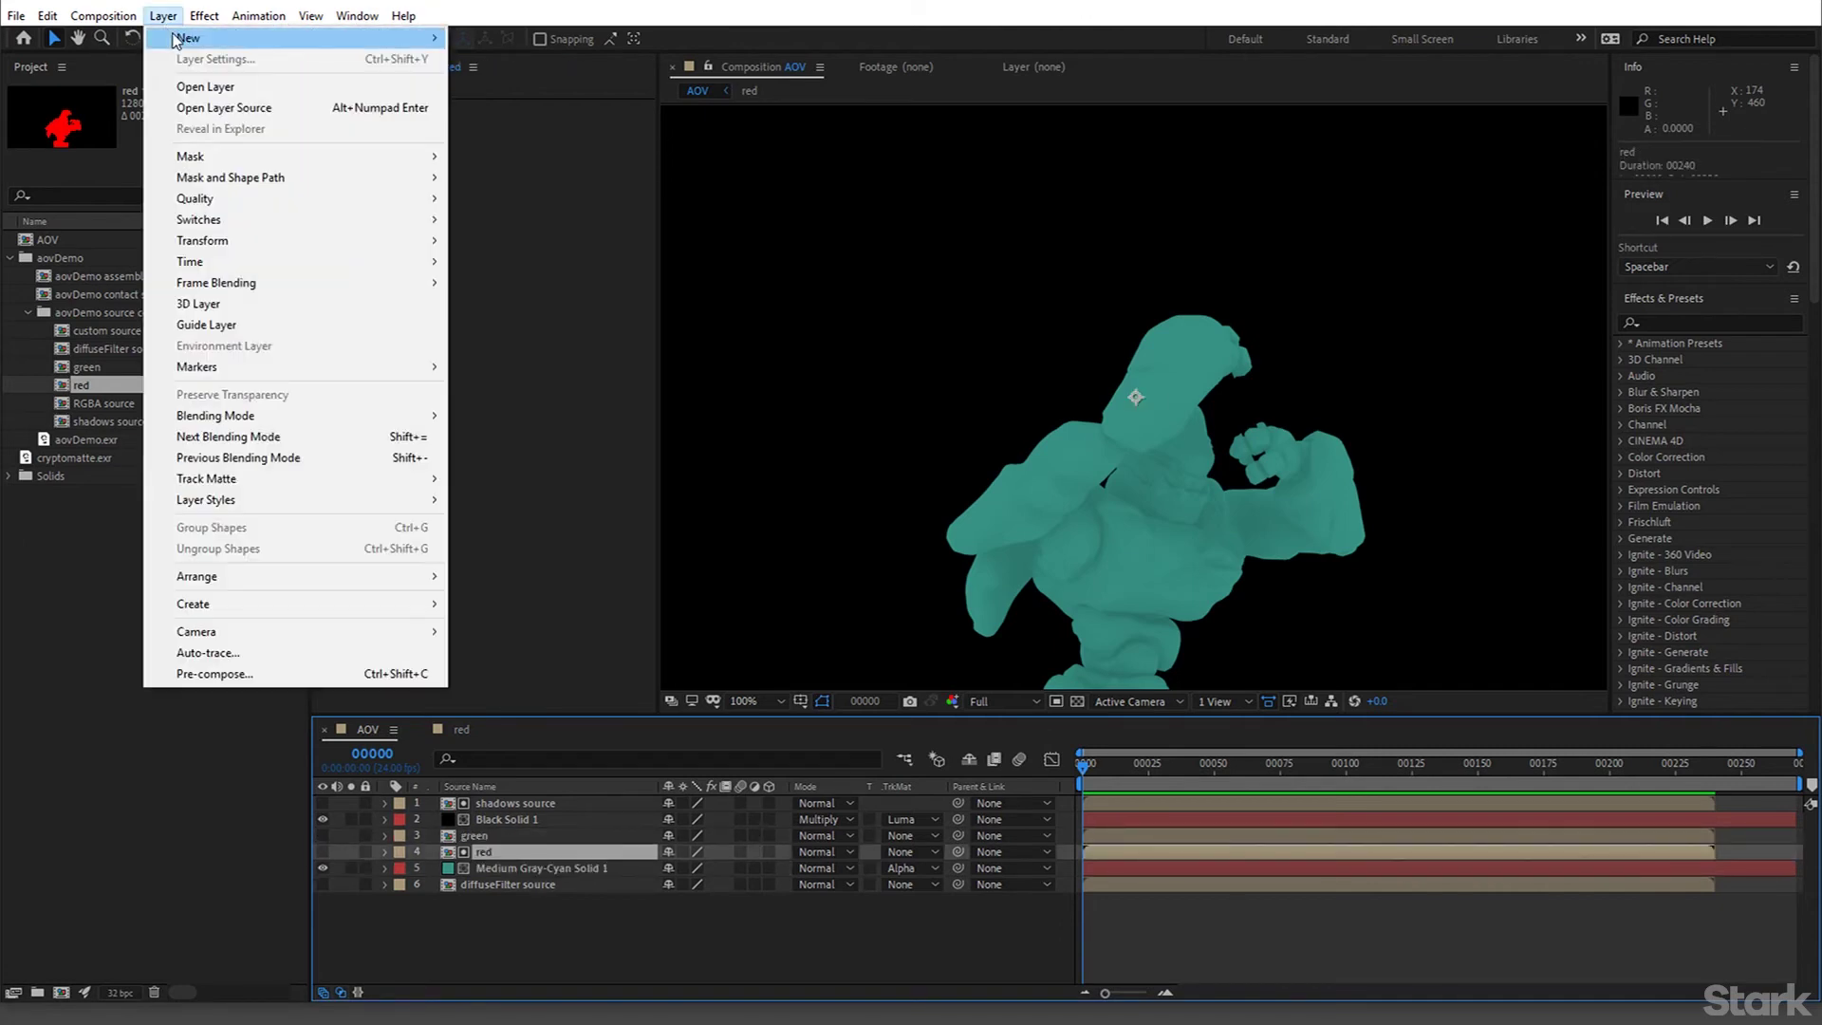
{"action": "mouse_move", "coordinate": [183, 33]}
{"action": "left_click", "coordinate": [532, 57]}
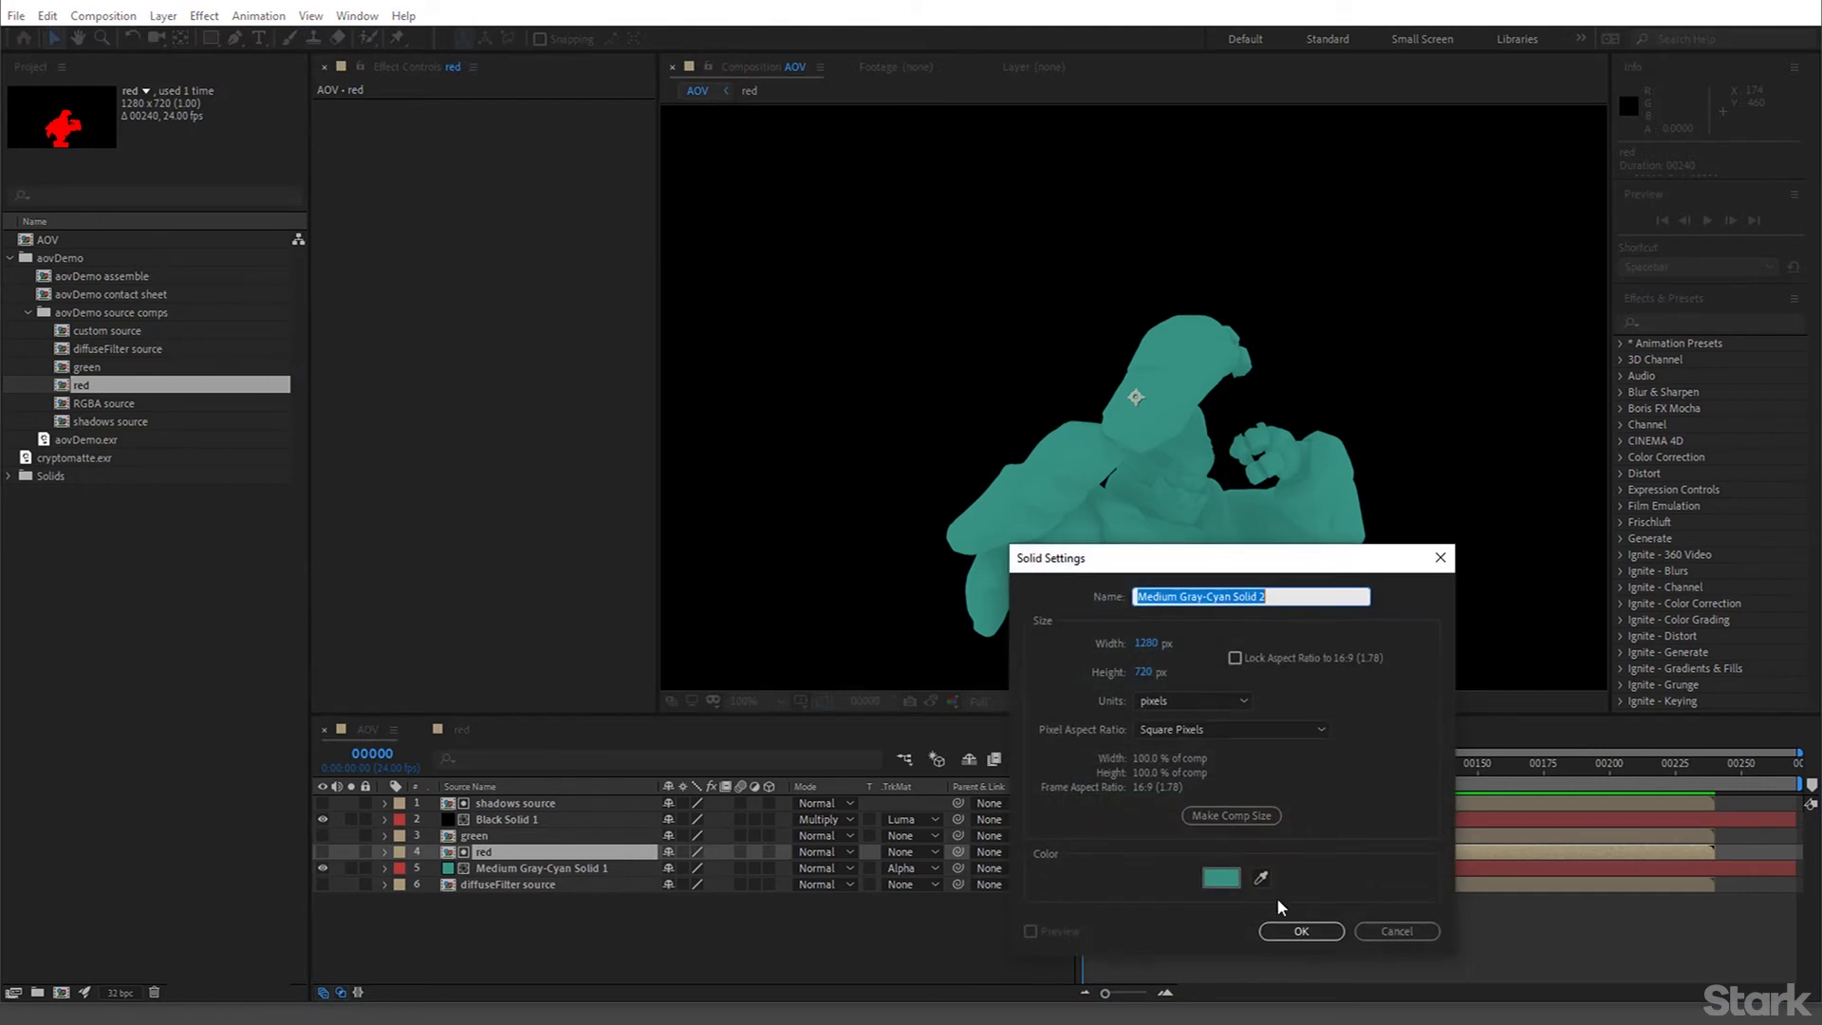
{"action": "left_click", "coordinate": [1231, 879]}
{"action": "left_click", "coordinate": [1271, 544]}
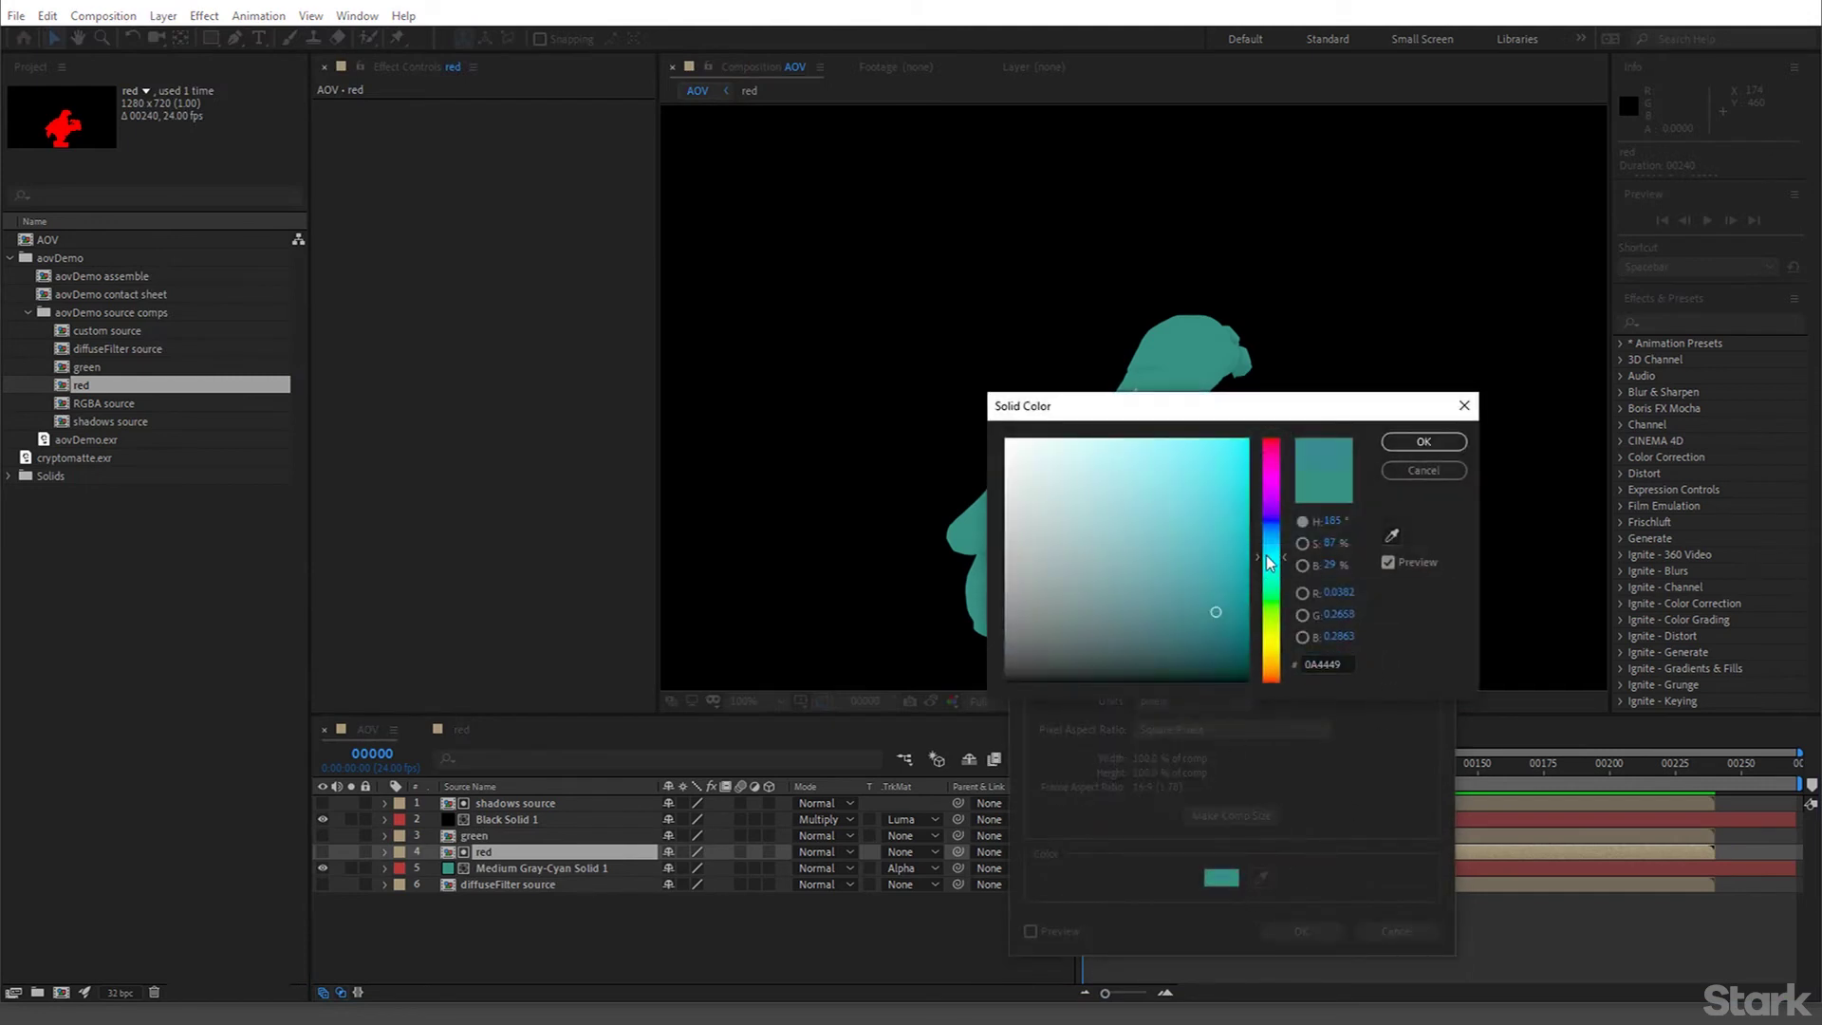
{"action": "left_click_drag", "start_coordinate": [1271, 544], "coordinate": [1271, 510]}
{"action": "left_click", "coordinate": [1238, 481]}
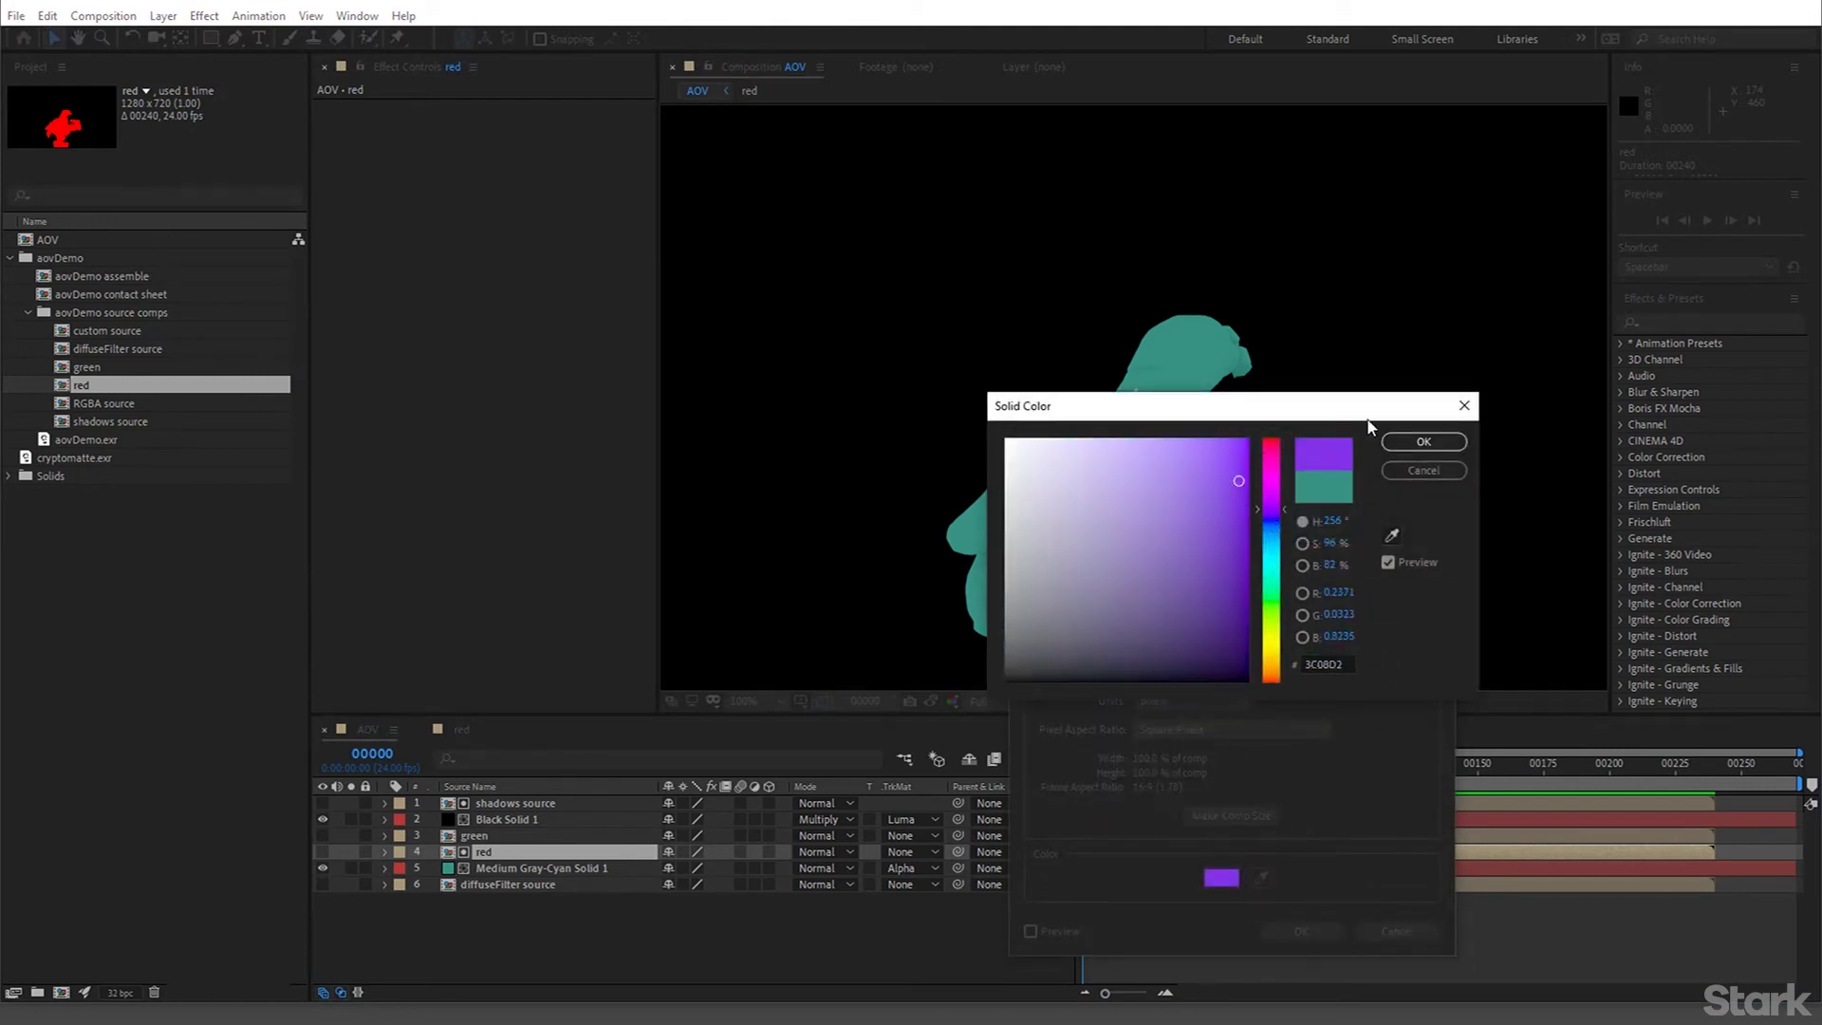
{"action": "left_click", "coordinate": [1440, 439]}
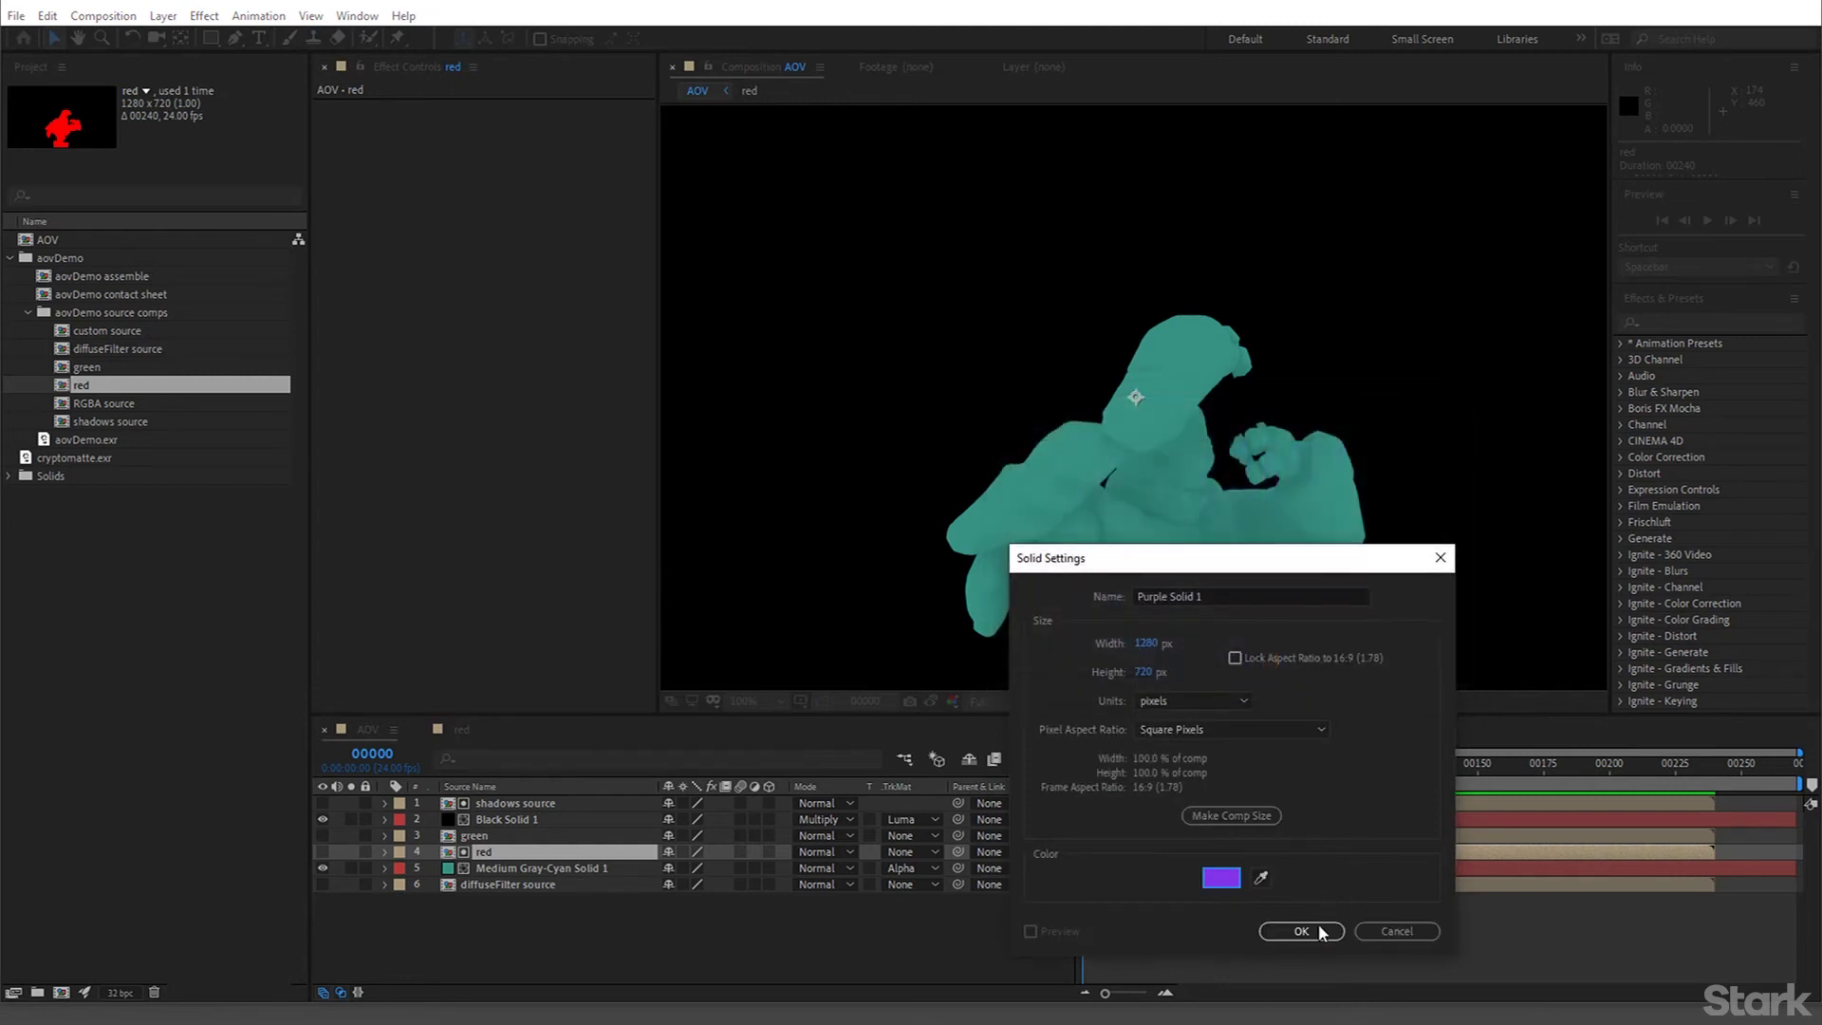
{"action": "left_click", "coordinate": [1325, 920]}
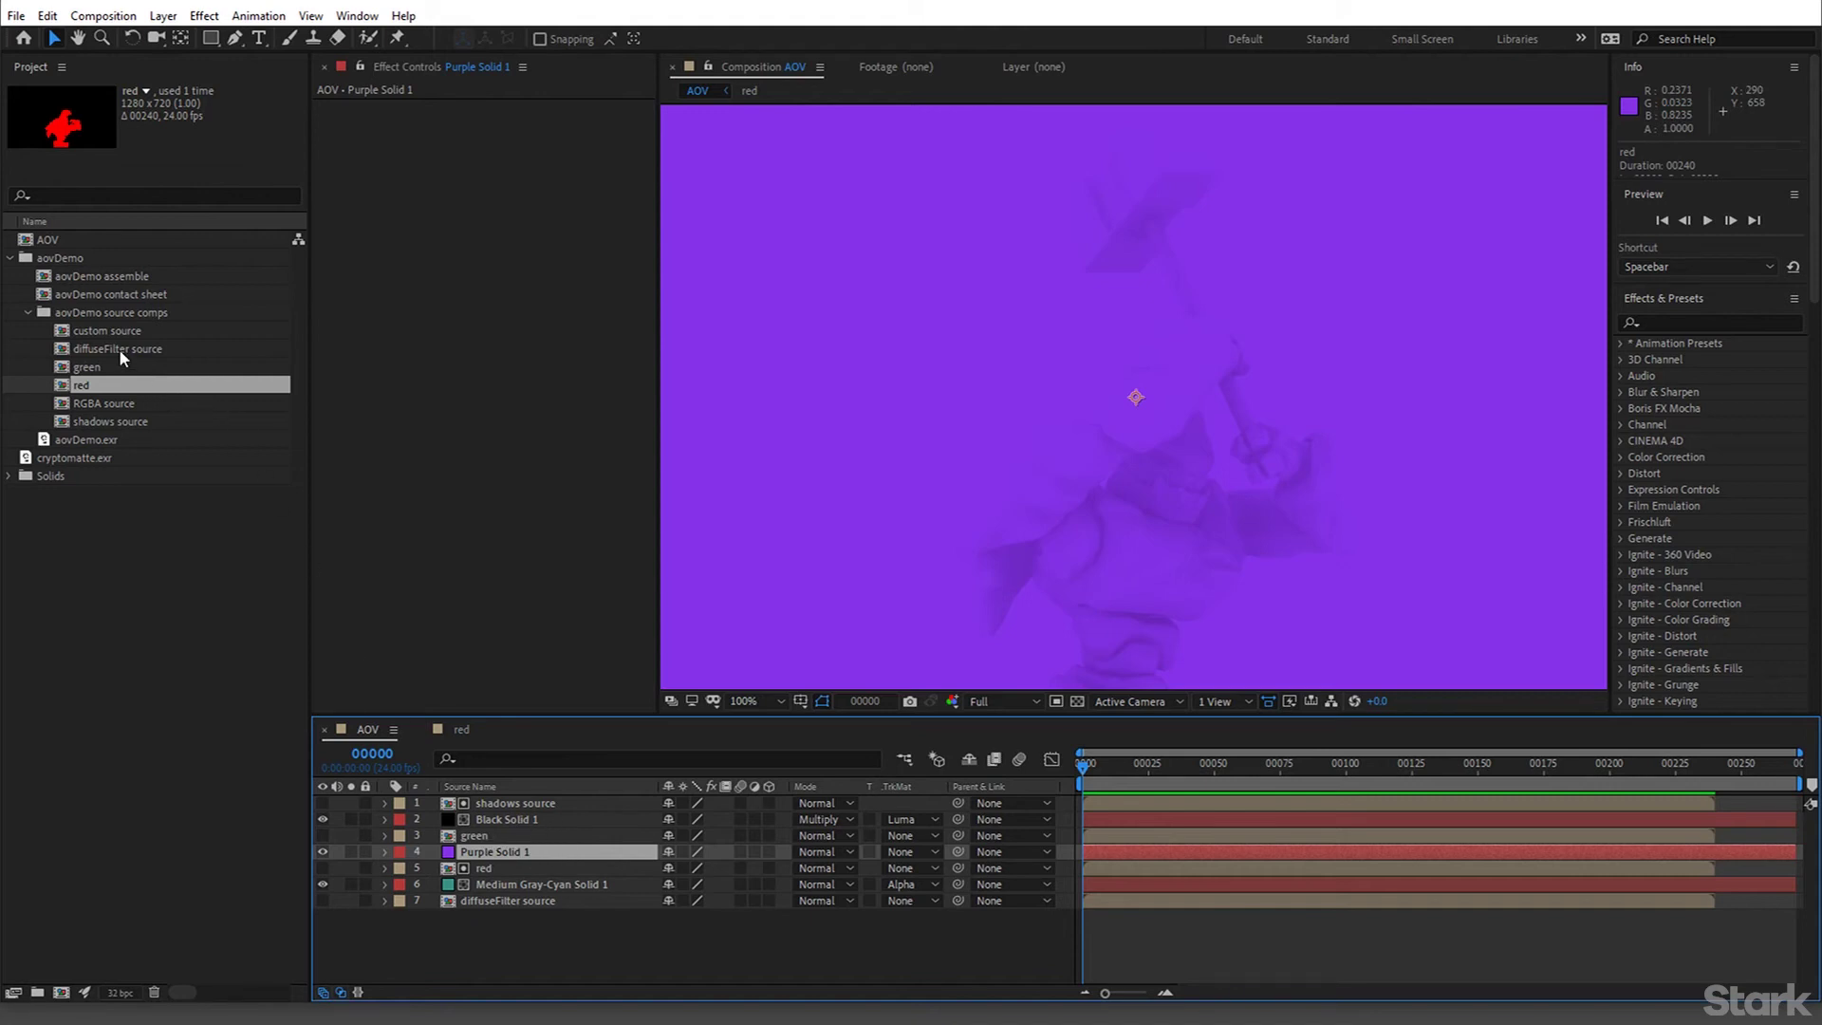
Place the custom source comp directly above Purple Solid 1 and hide it
{"action": "left_click", "coordinate": [99, 329]}
{"action": "left_click_drag", "start_coordinate": [124, 338], "coordinate": [490, 842]}
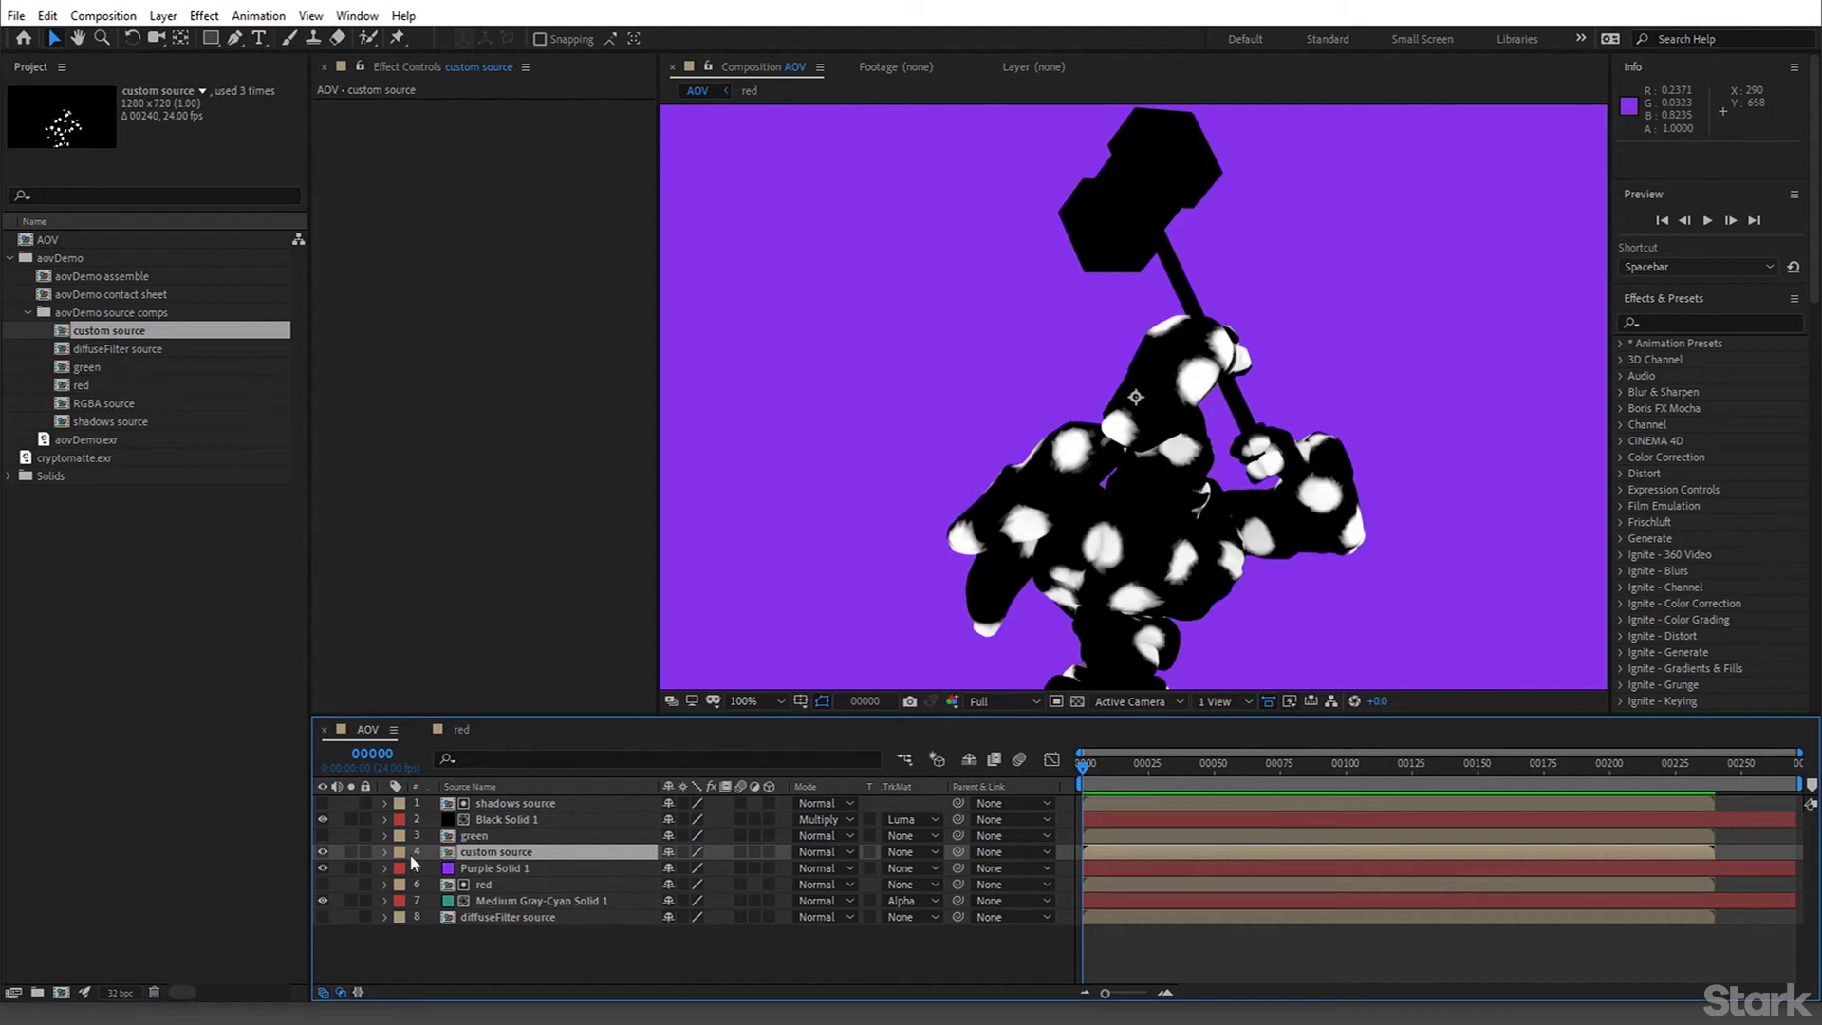
{"action": "left_click", "coordinate": [322, 851]}
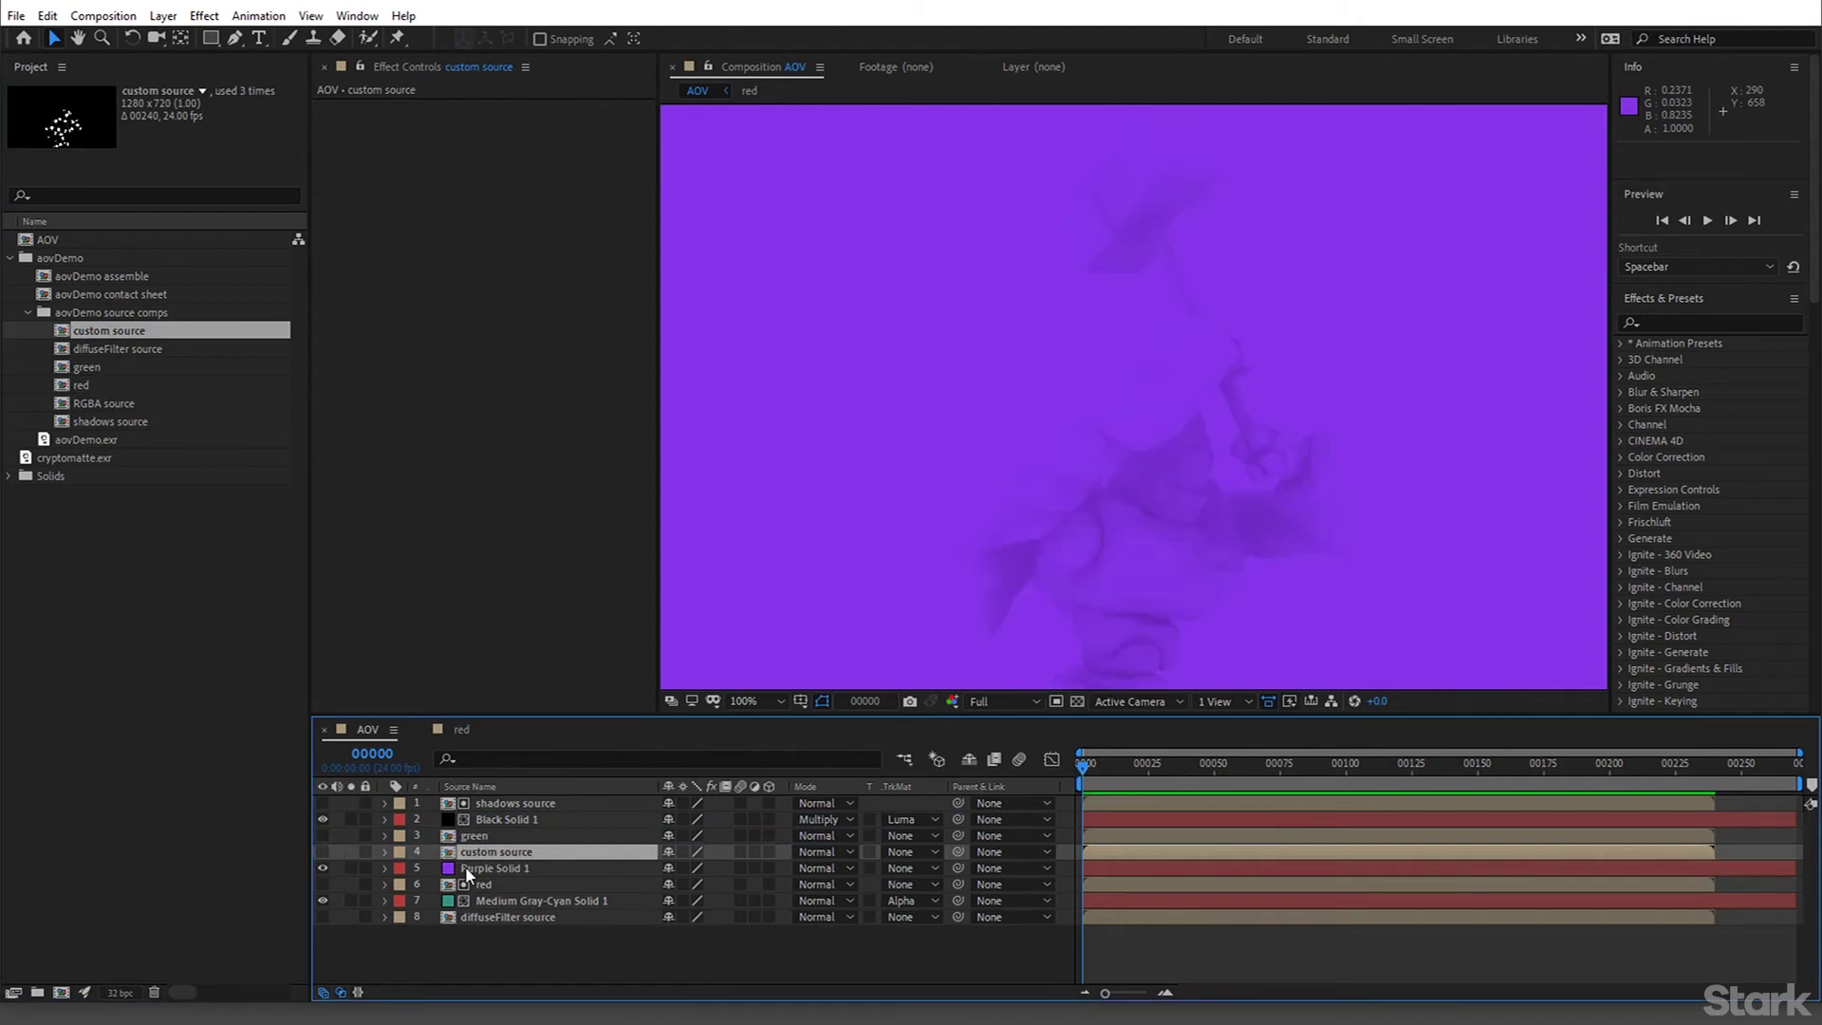
Set Purple Solid 1's track matte to Luma Matte "custom source" and inspect the spots on the figure
{"action": "left_click", "coordinate": [476, 869]}
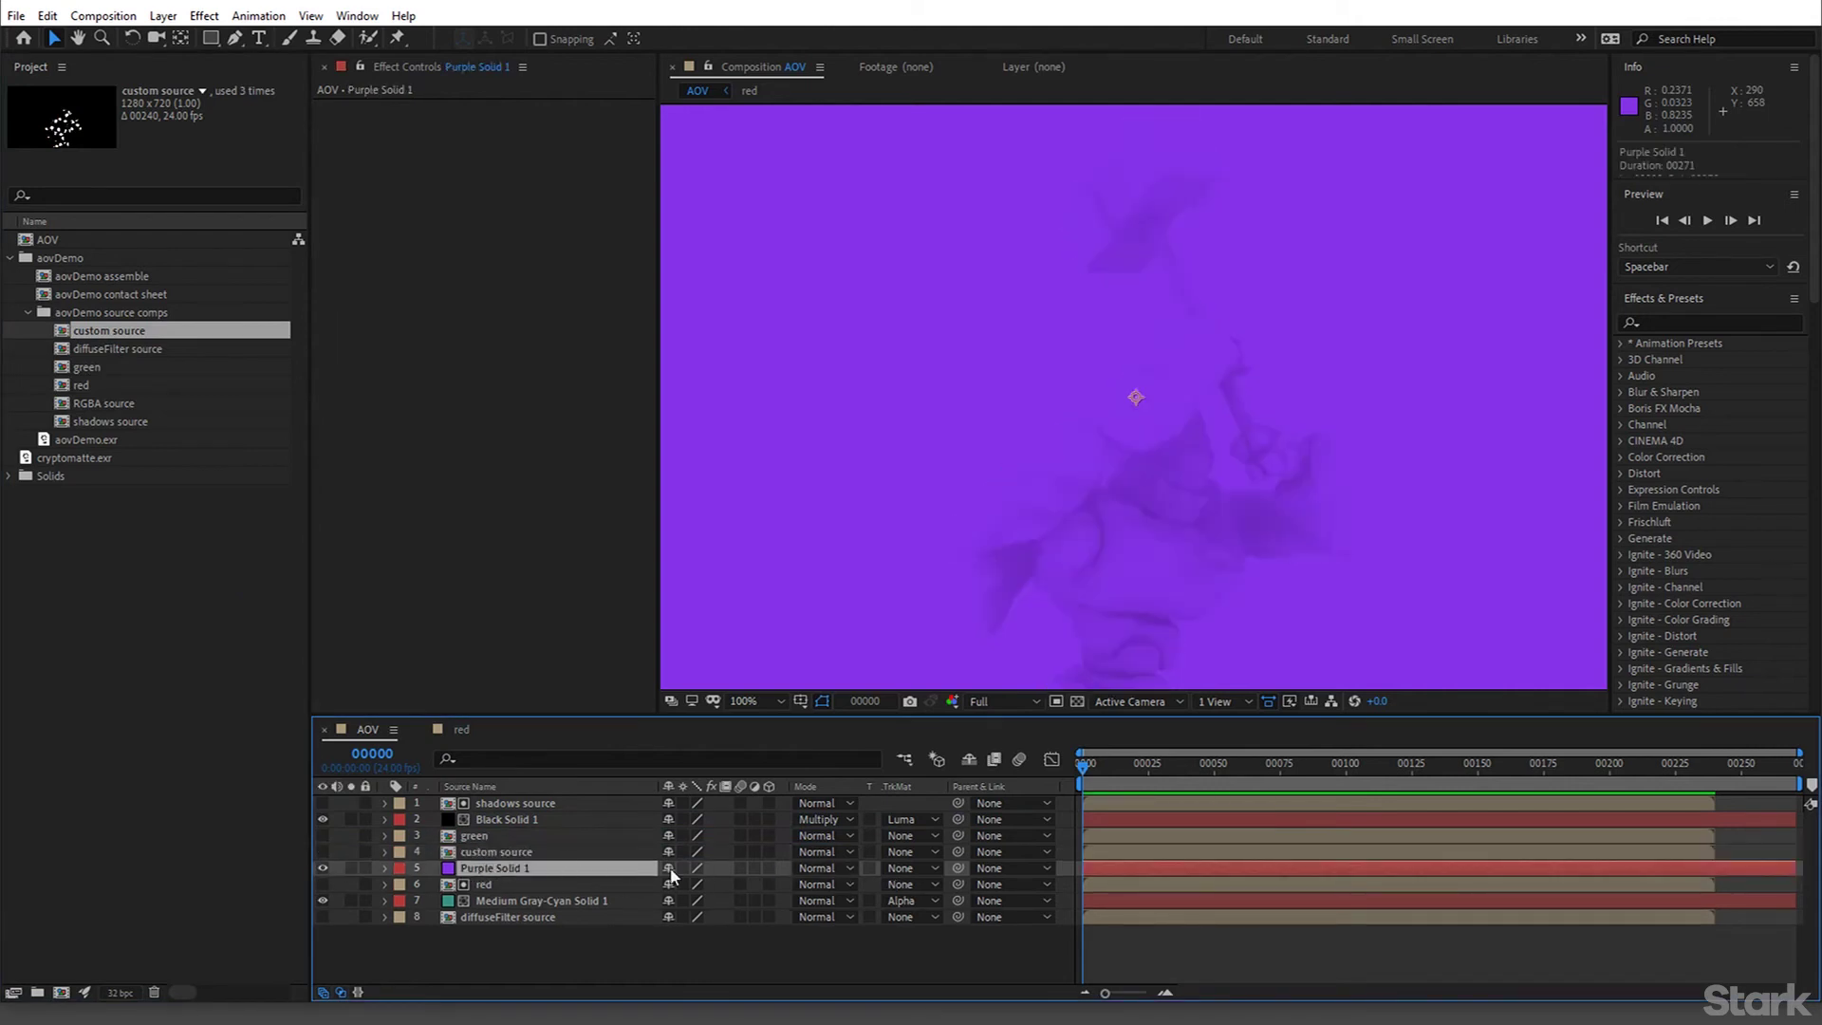
{"action": "left_click", "coordinate": [819, 868]}
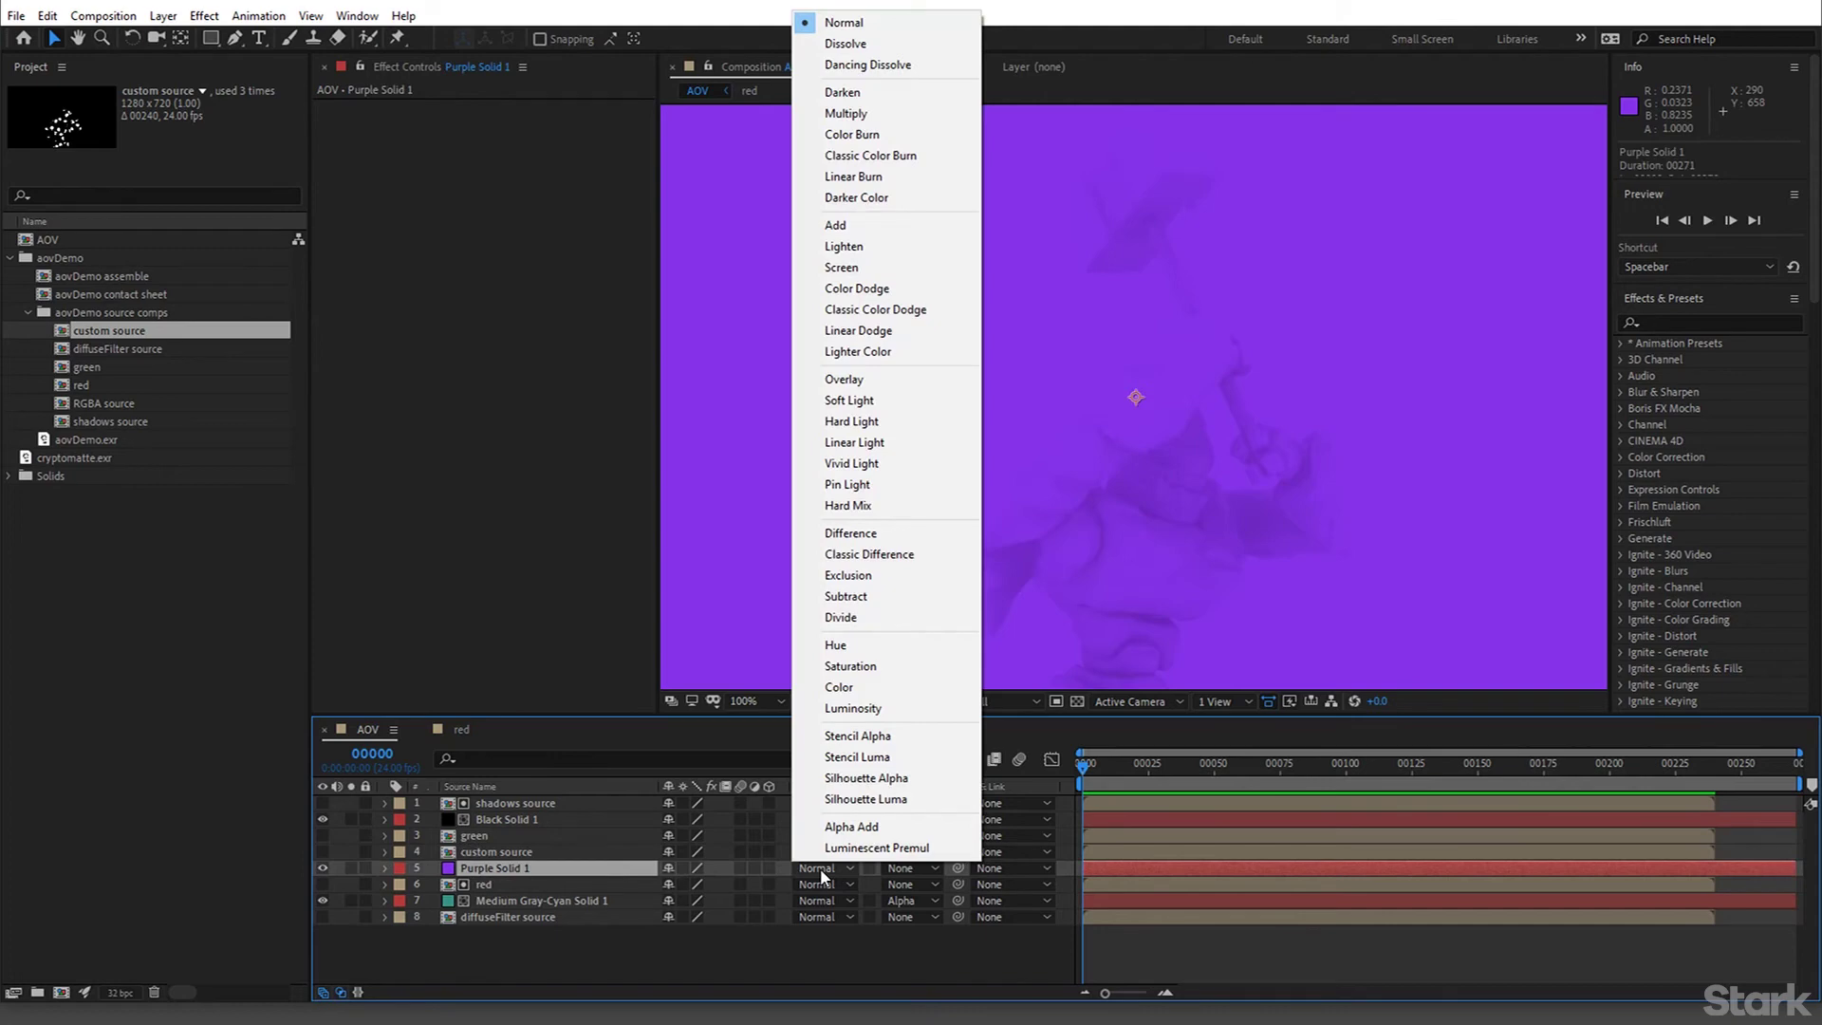
{"action": "left_click", "coordinate": [907, 871]}
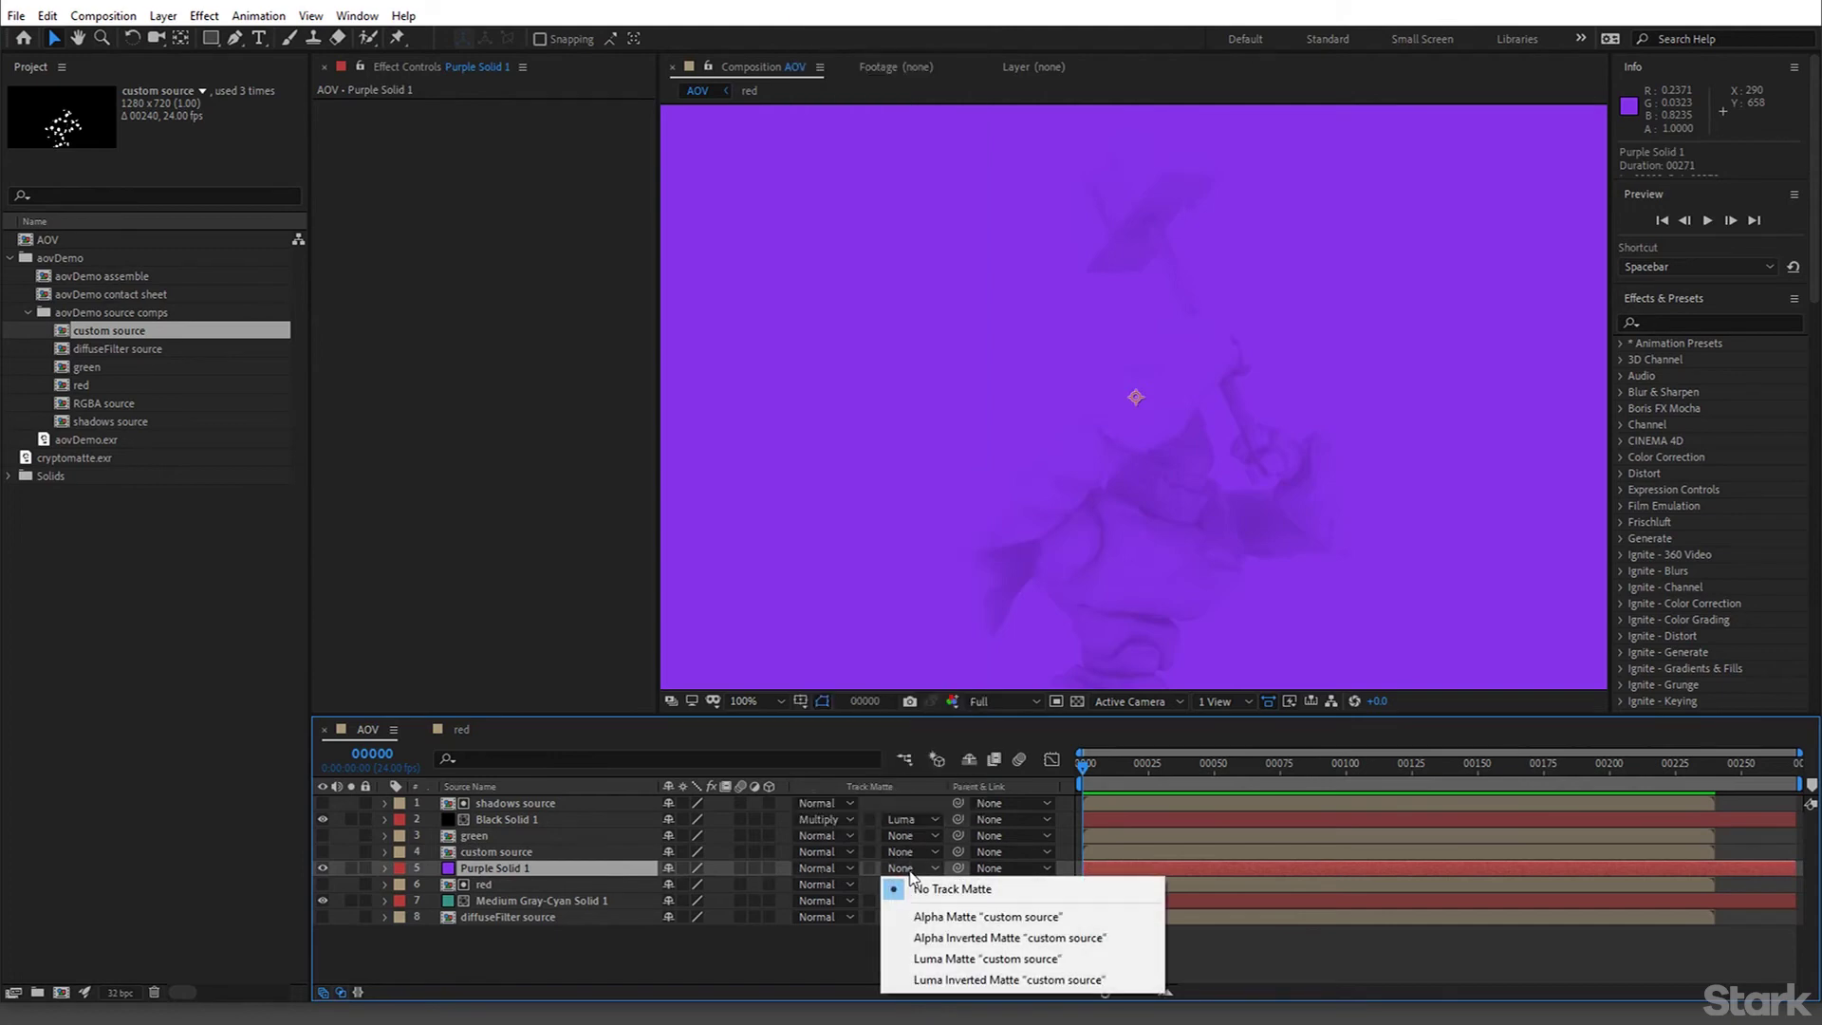
{"action": "left_click", "coordinate": [1010, 959]}
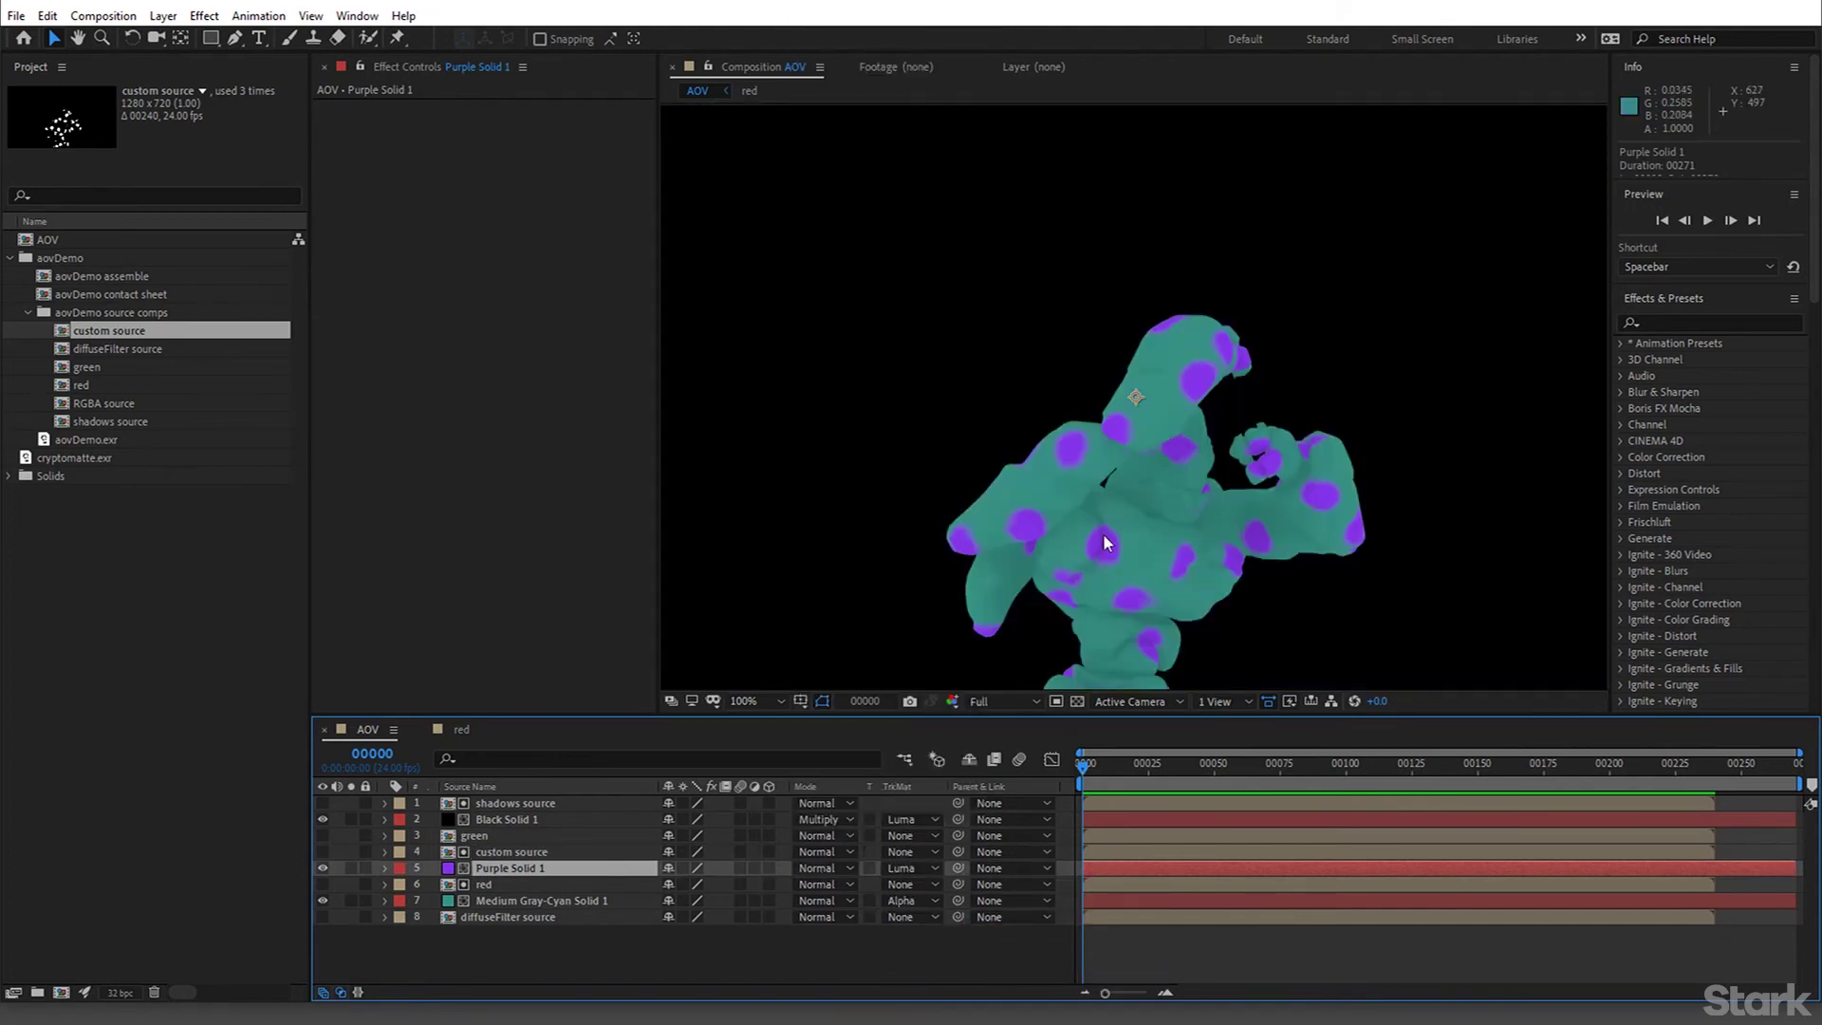
{"action": "key", "text": "comma"}
{"action": "key", "text": "comma"}
{"action": "key", "text": "period"}
{"action": "key", "text": "period"}
Add a new bright green solid directly above the custom source layer
{"action": "left_click", "coordinate": [583, 852]}
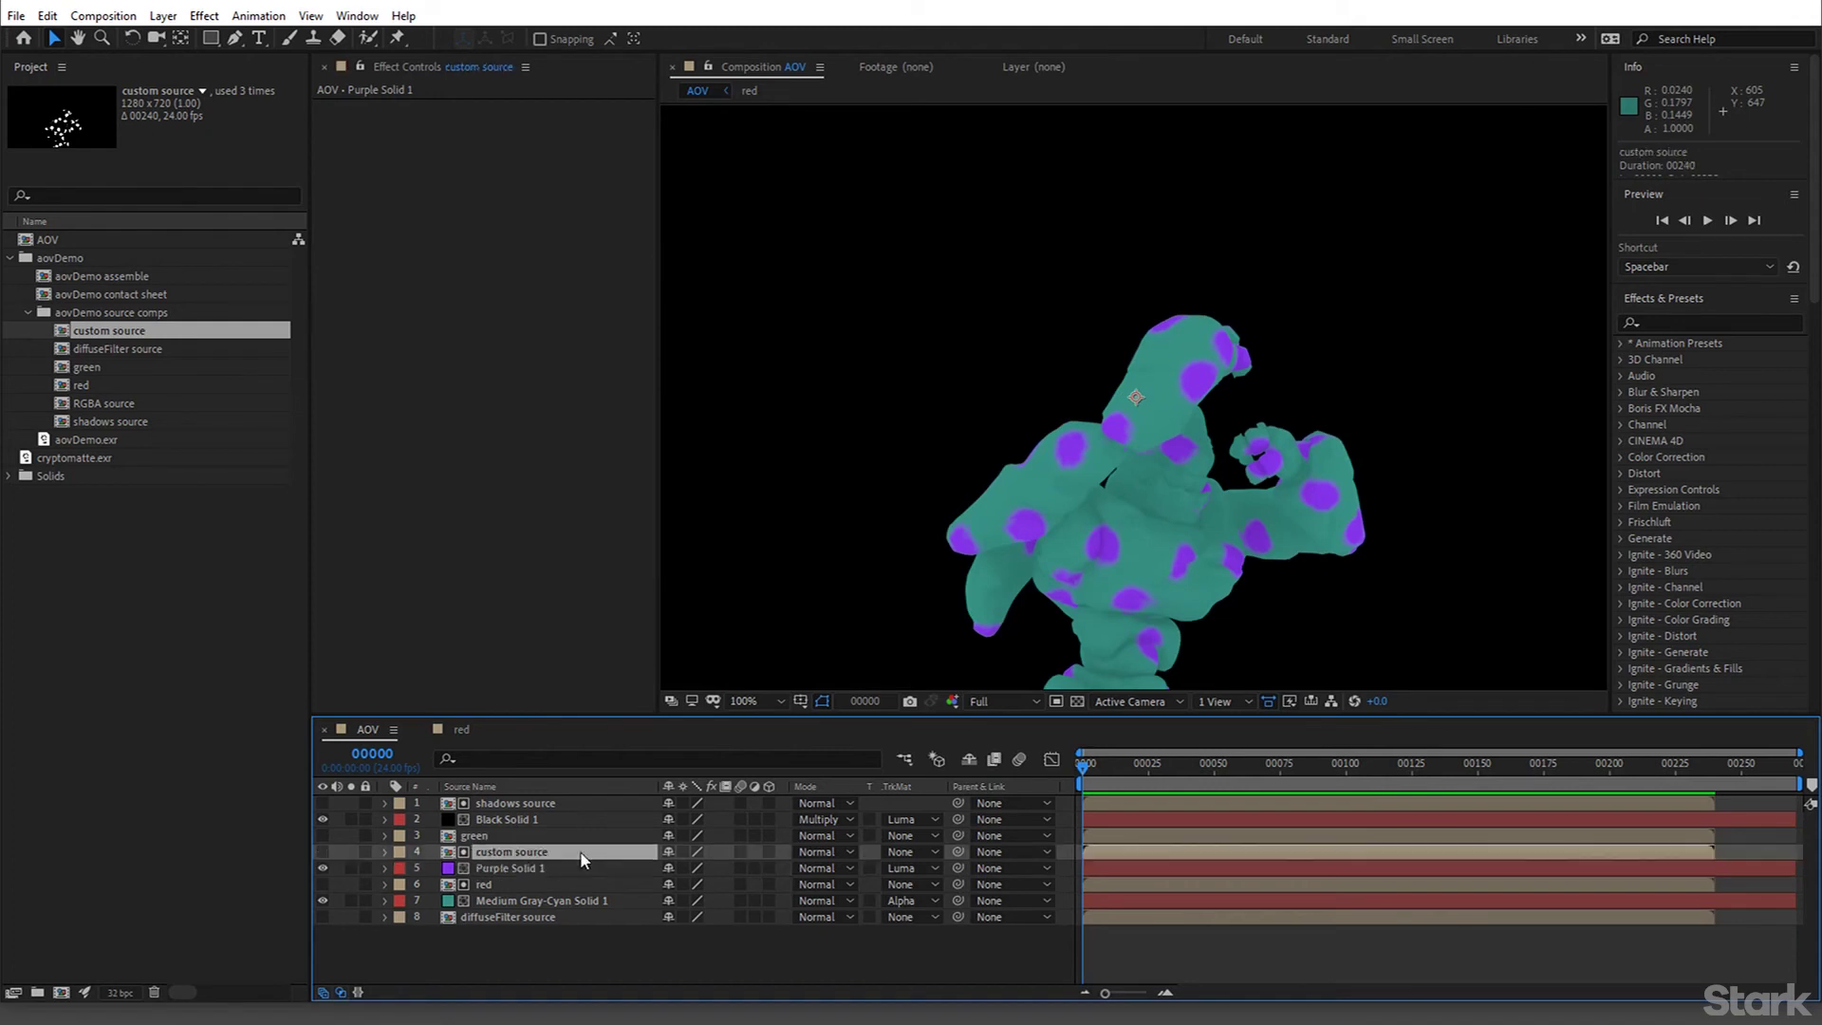
{"action": "left_click", "coordinate": [164, 16]}
{"action": "mouse_move", "coordinate": [185, 39]}
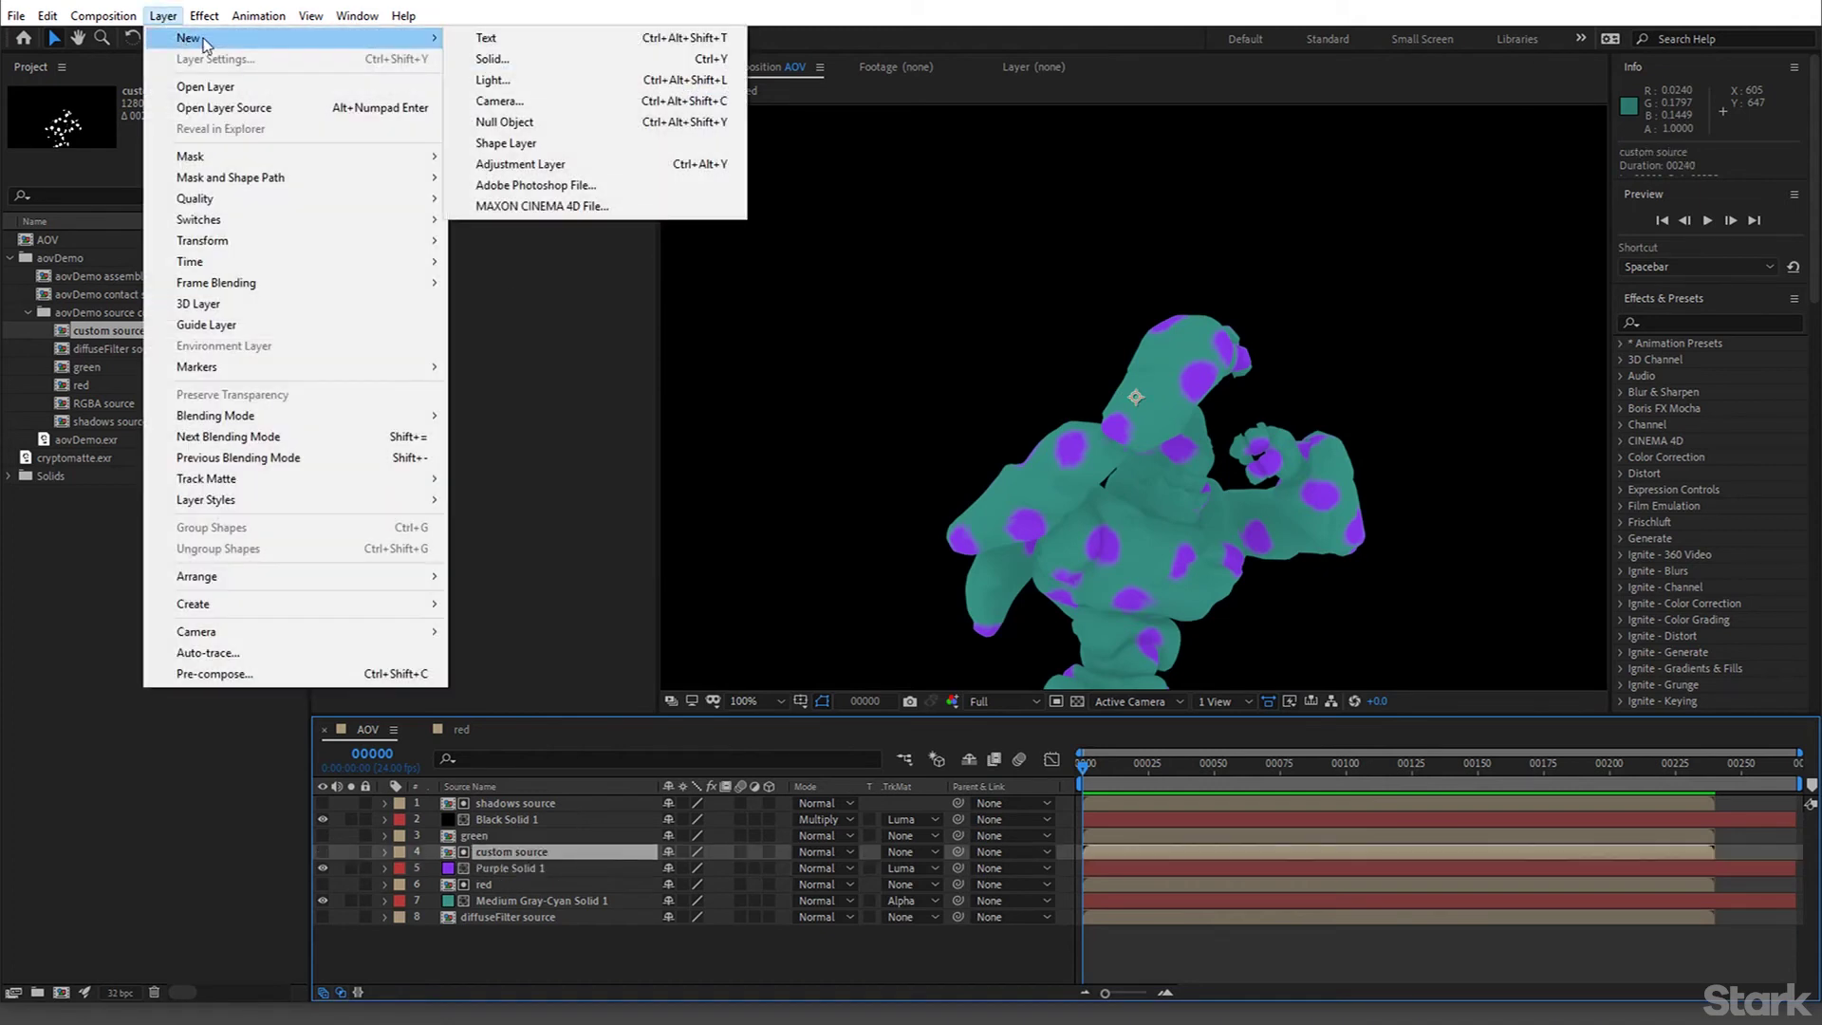
{"action": "left_click", "coordinate": [509, 62]}
{"action": "left_click", "coordinate": [1221, 875]}
{"action": "left_click", "coordinate": [1271, 600]}
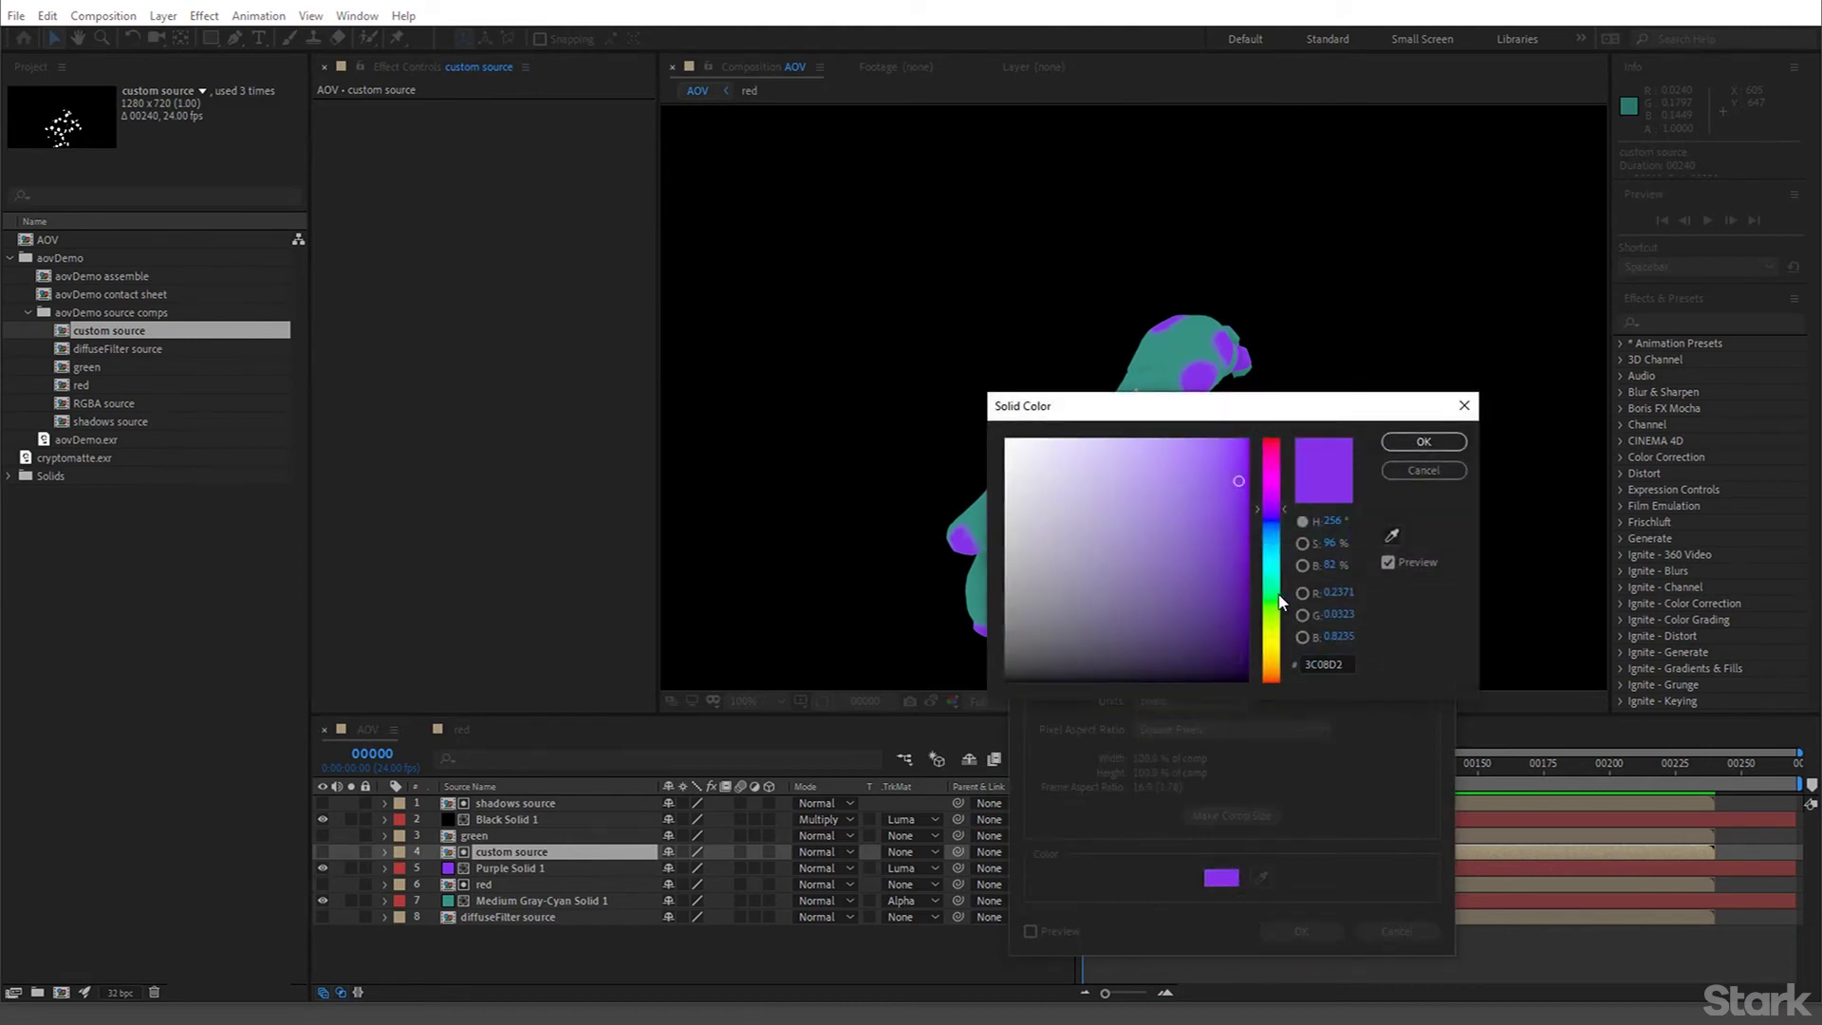
{"action": "left_click", "coordinate": [1395, 443]}
{"action": "left_click", "coordinate": [1302, 931]}
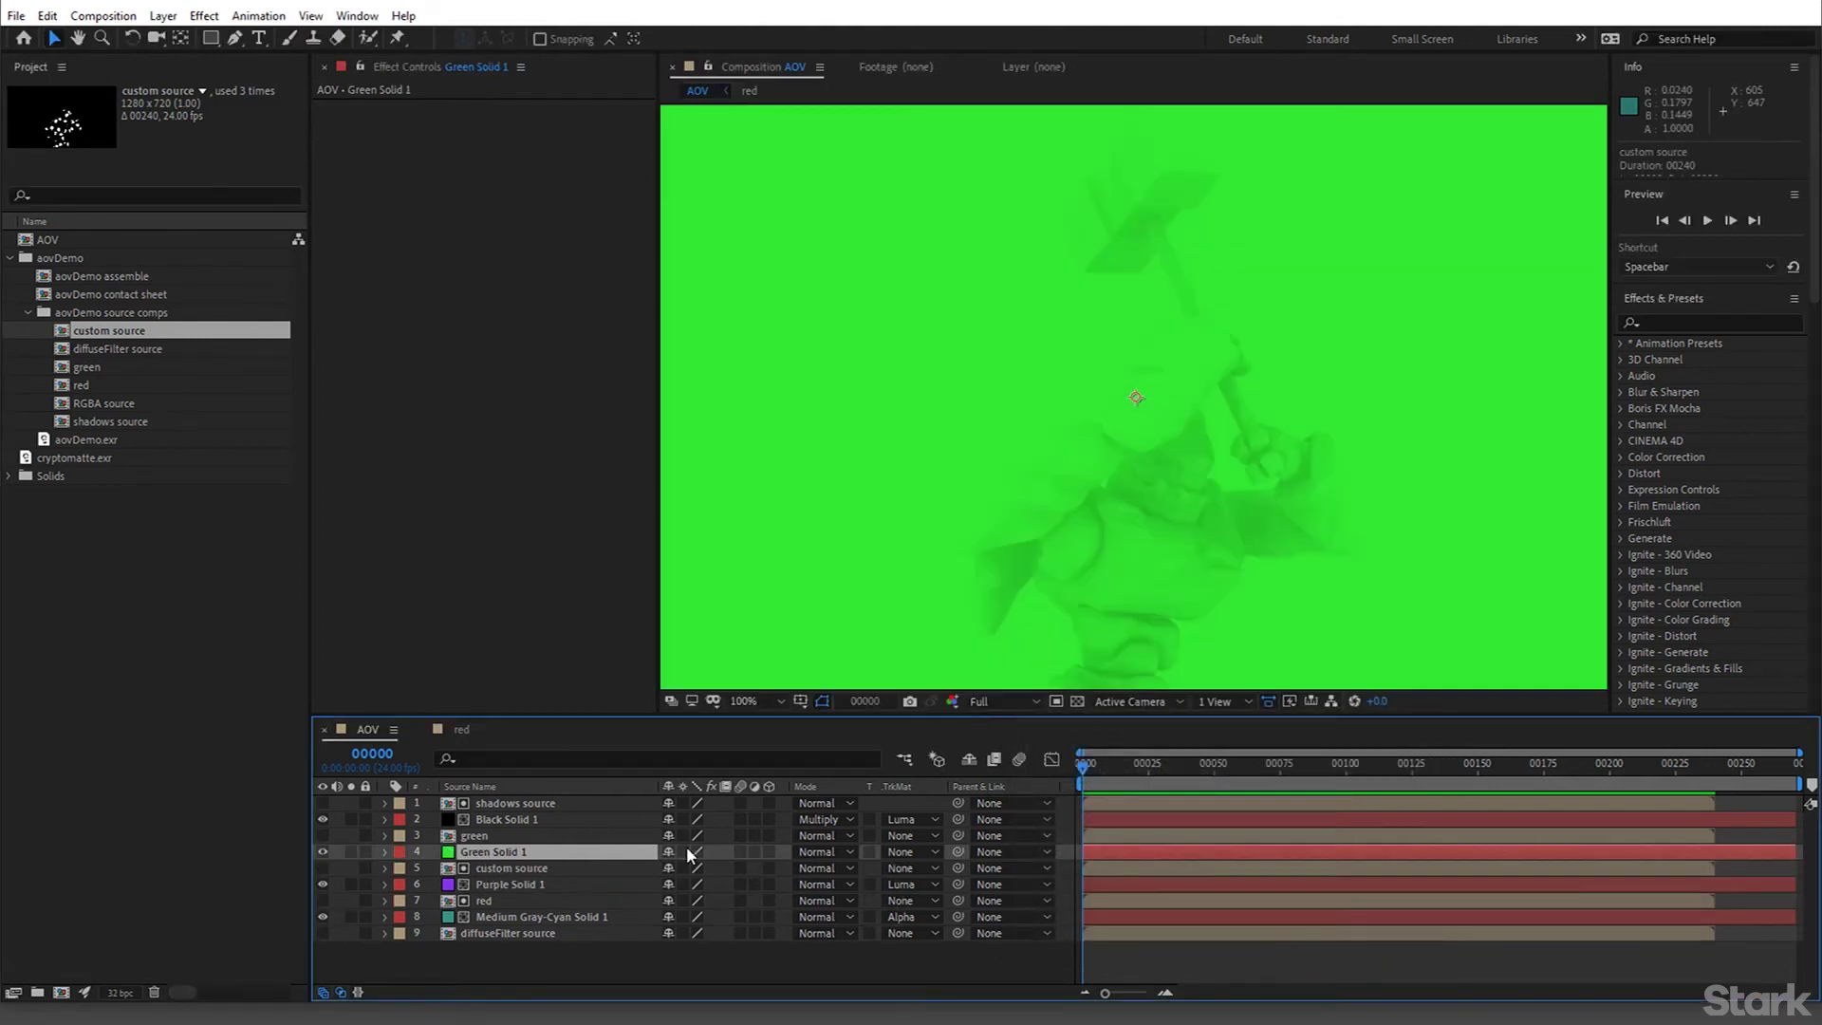
Show the green layer, open its comp and set the EXtractoR alpha channel of aovDemo.exr to puzzleMatte.G
{"action": "left_click", "coordinate": [486, 837]}
{"action": "left_click", "coordinate": [324, 835]}
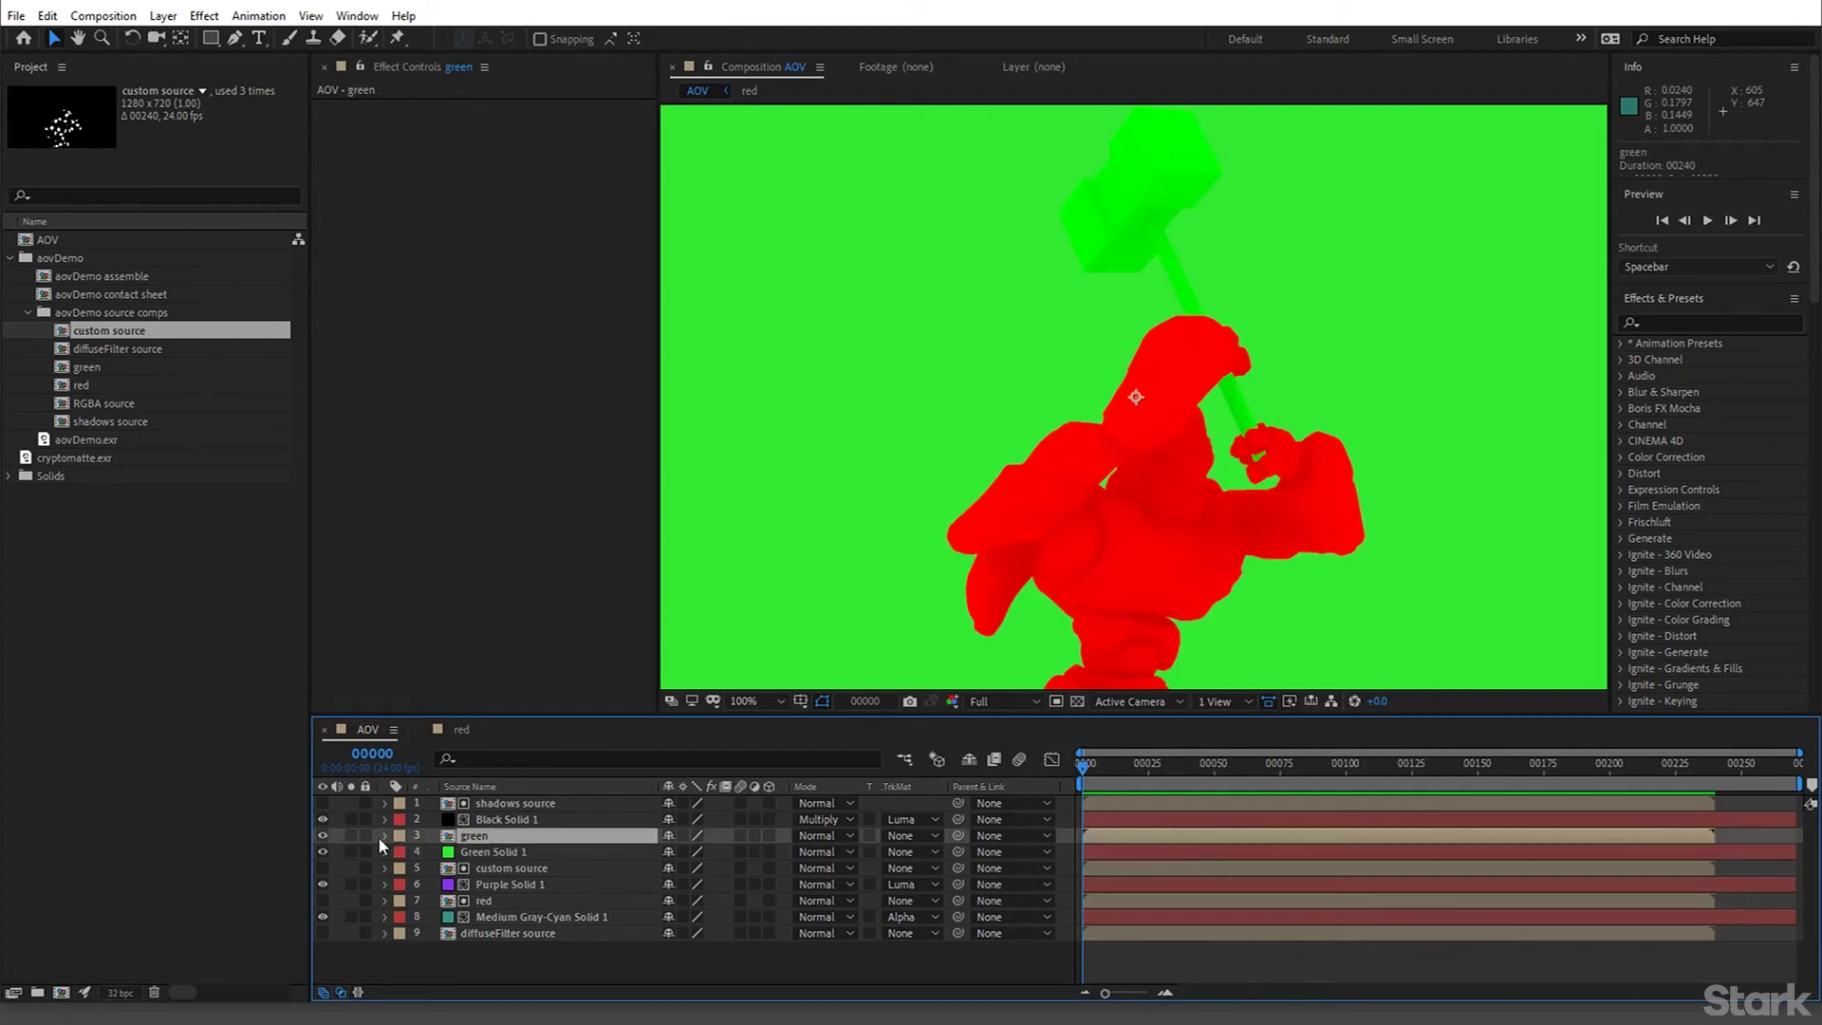
{"action": "double_click", "coordinate": [466, 835]}
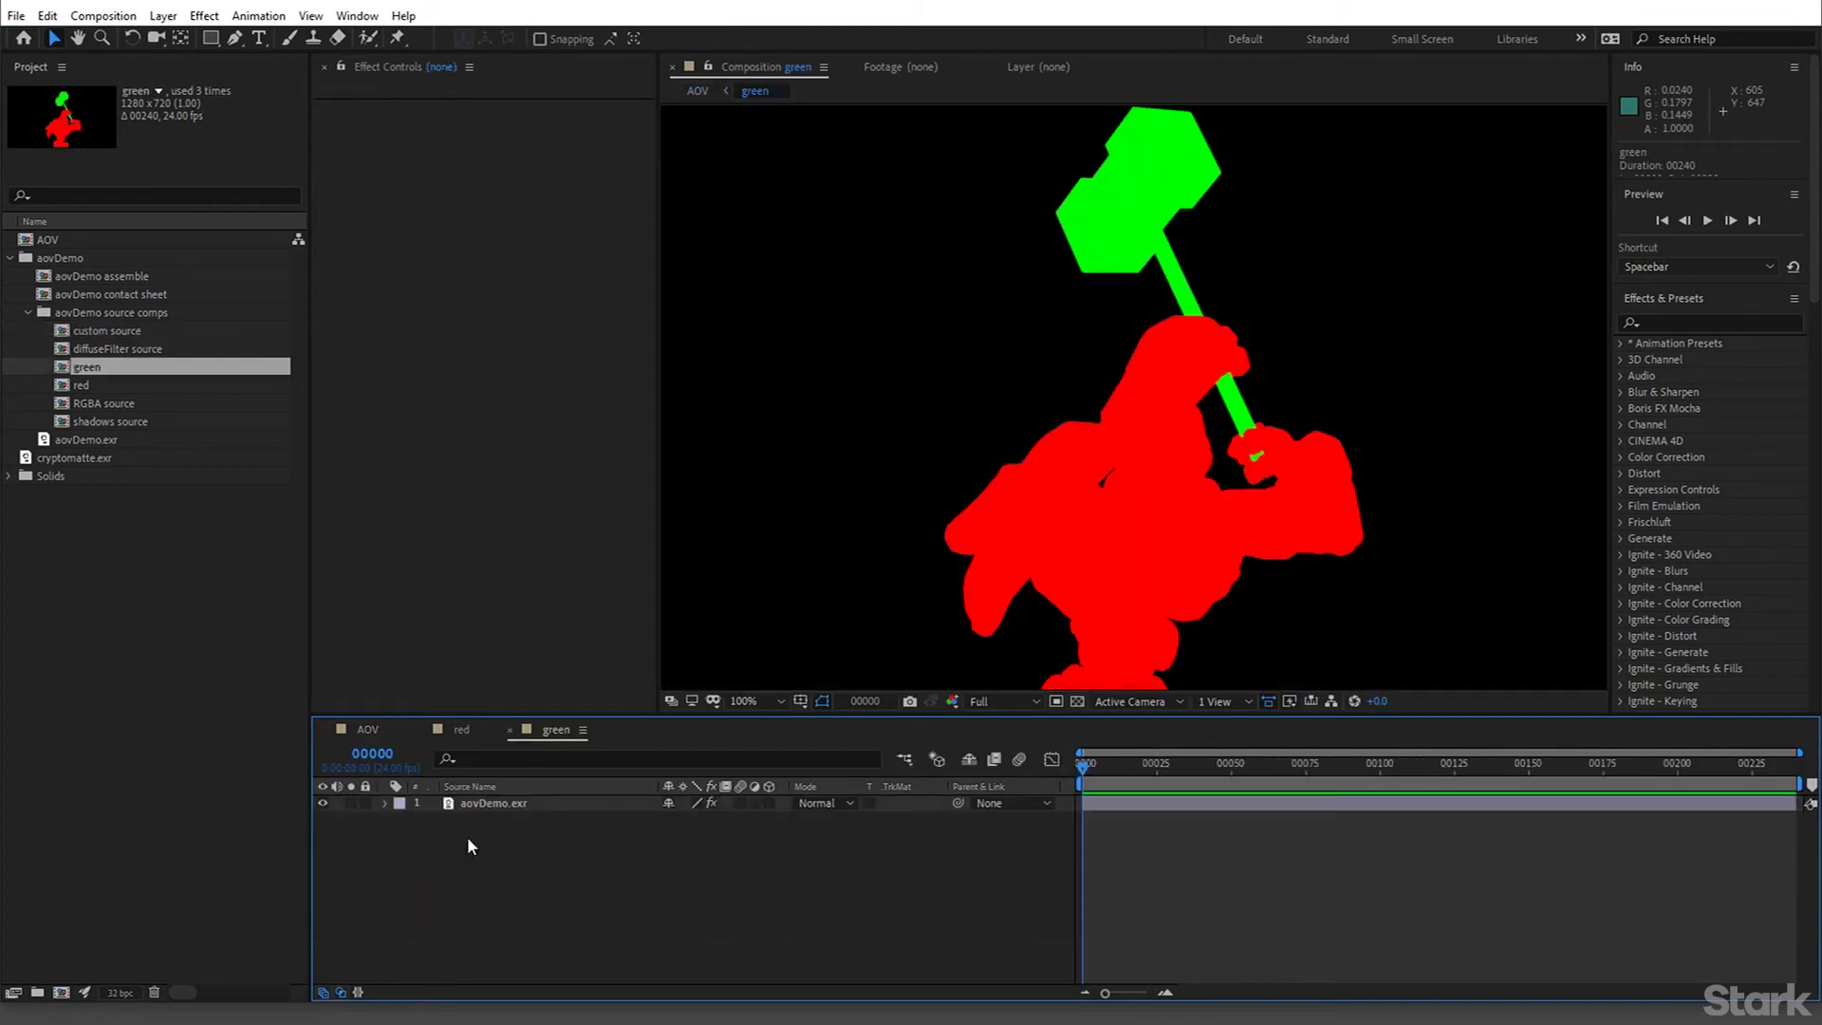
{"action": "left_click", "coordinate": [537, 806]}
{"action": "left_click", "coordinate": [443, 188]}
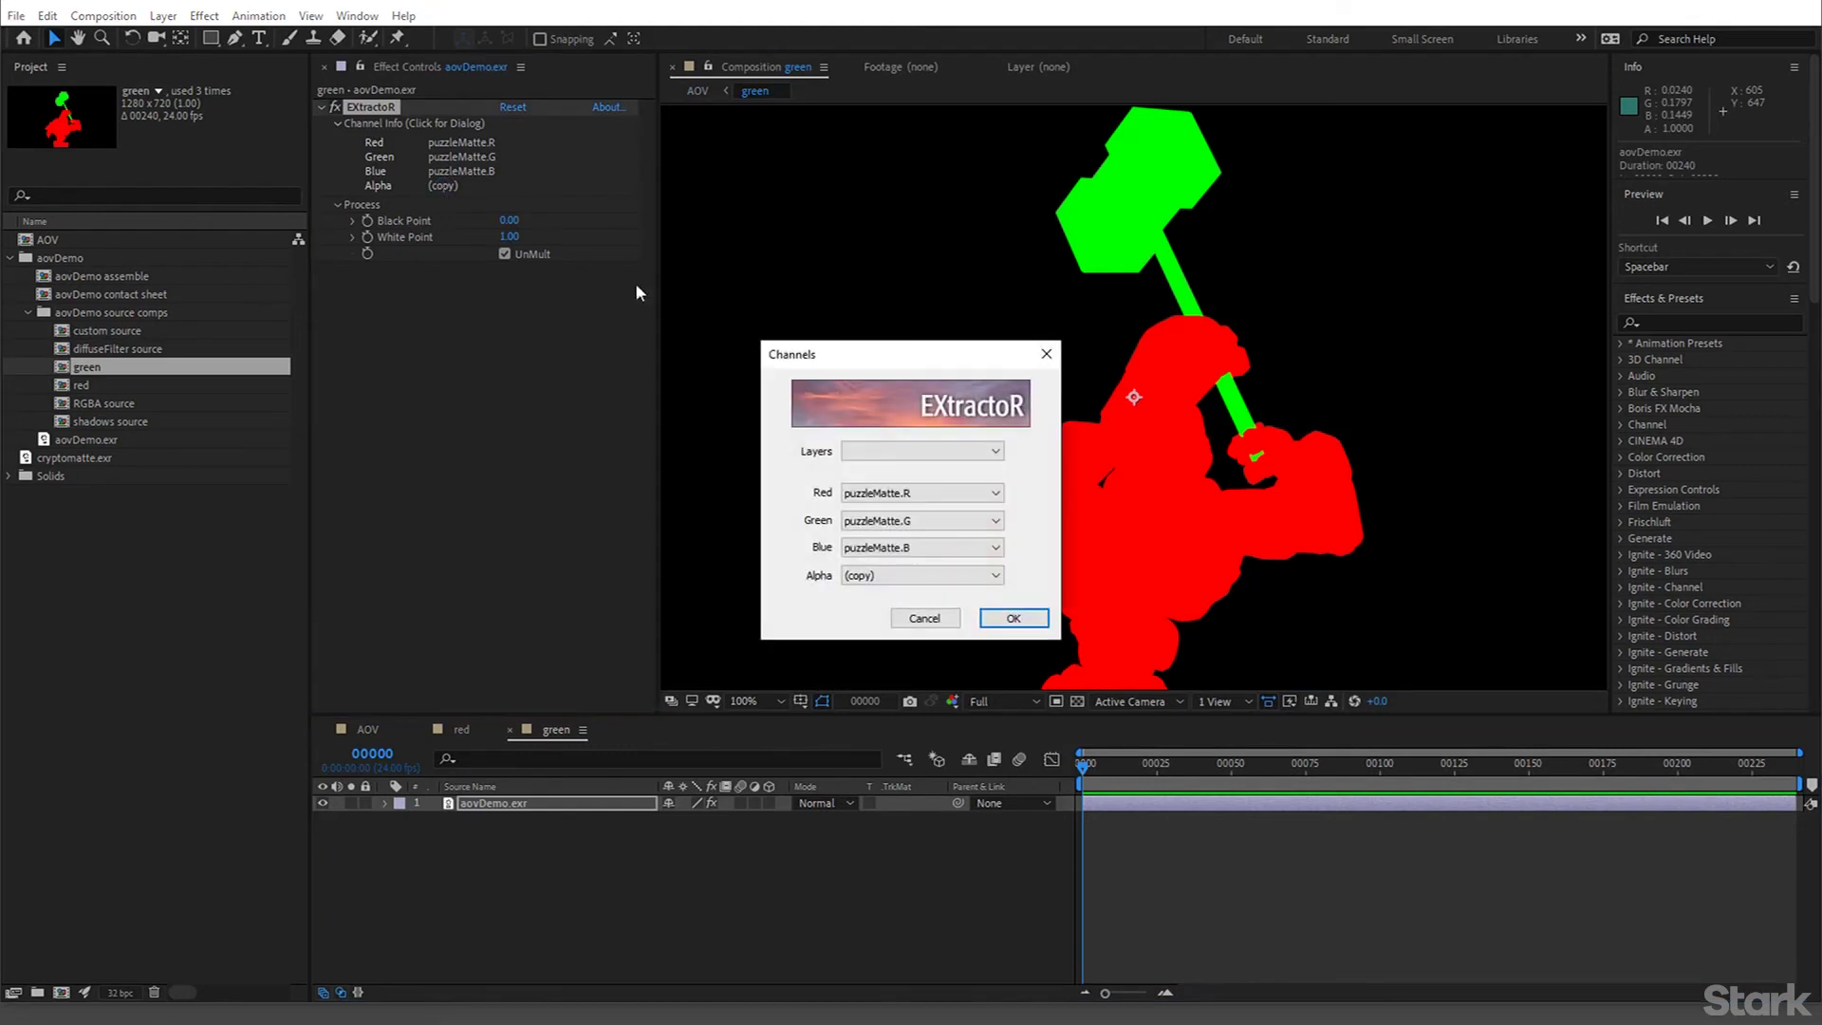
{"action": "left_click", "coordinate": [896, 572]}
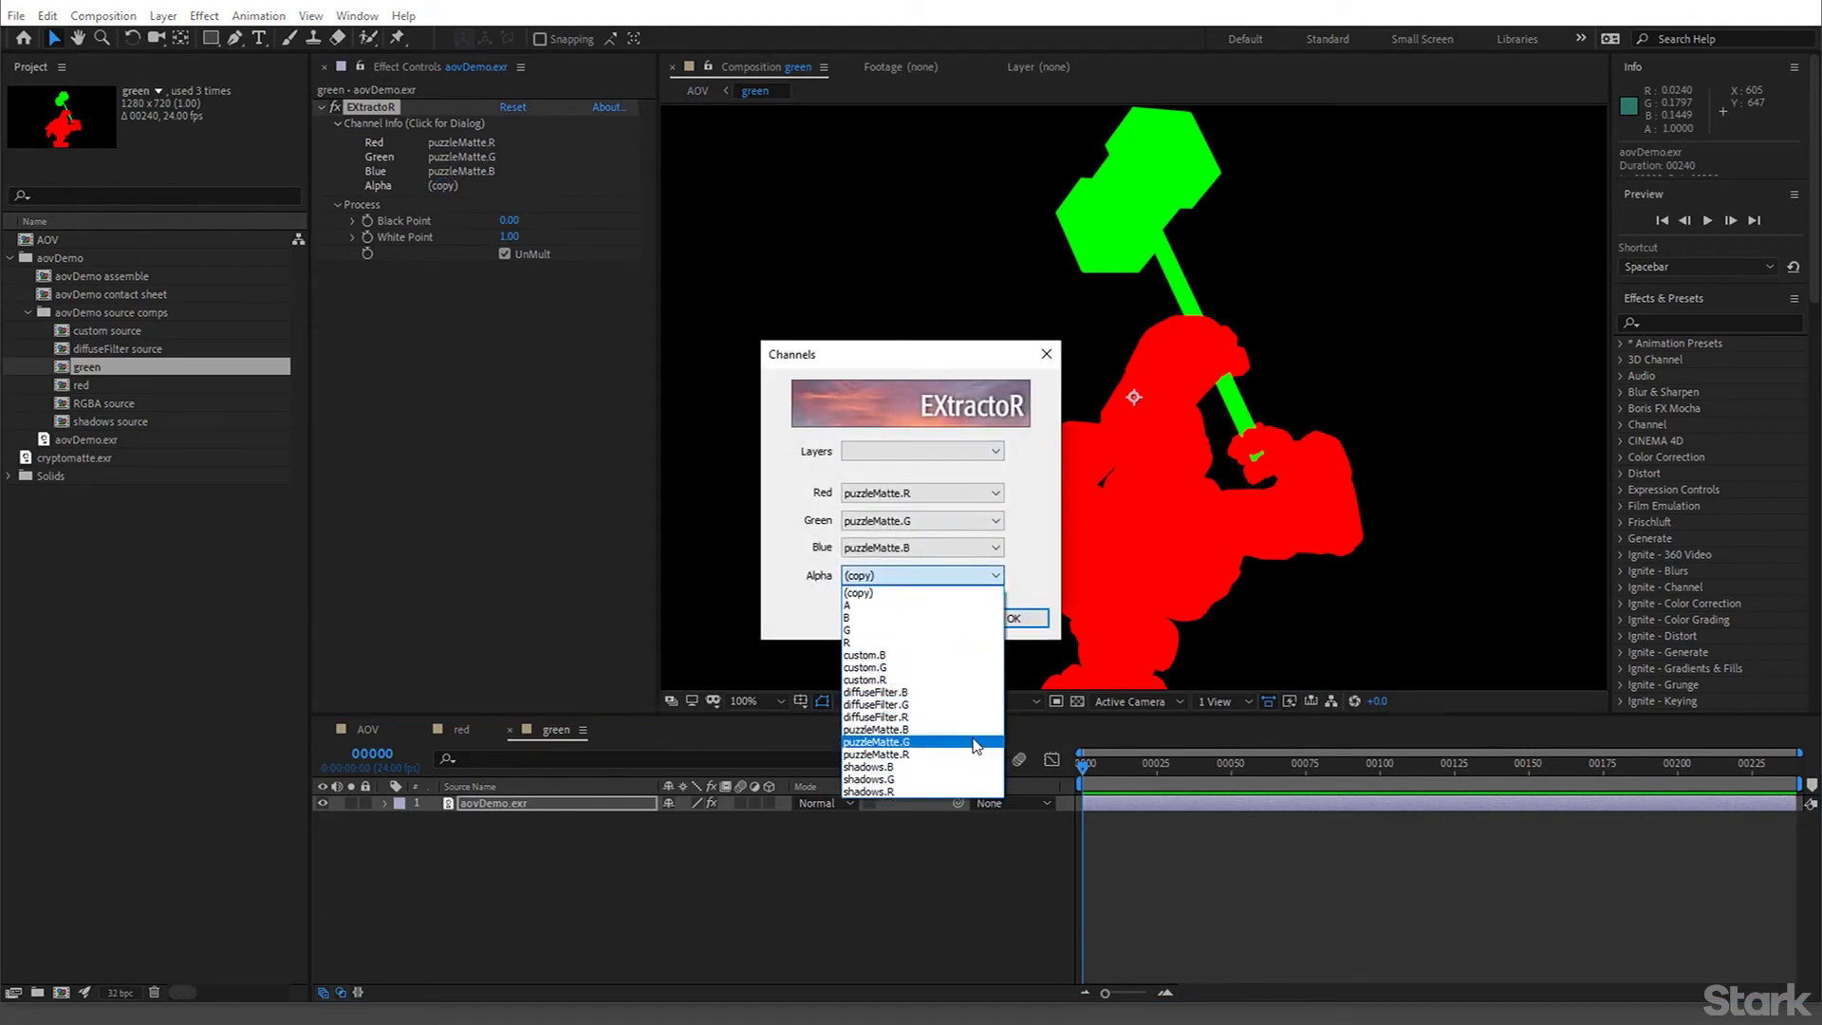
{"action": "left_click", "coordinate": [973, 741]}
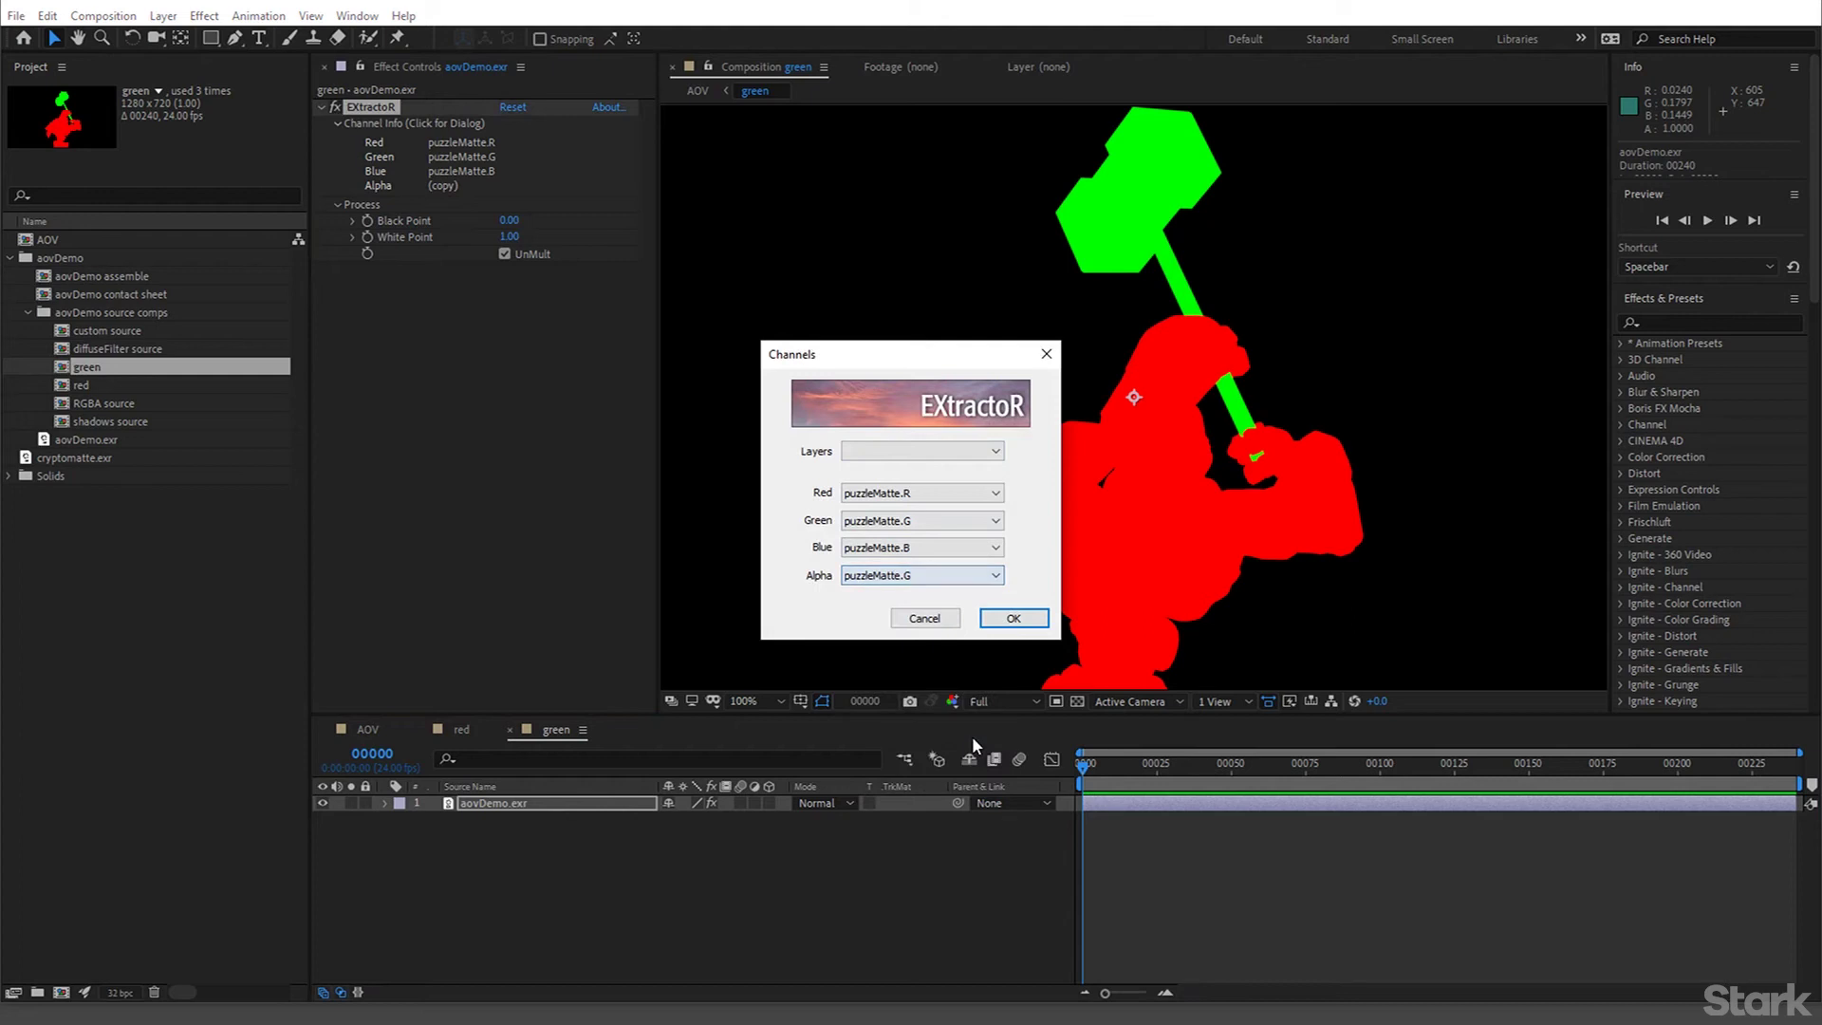
{"action": "left_click", "coordinate": [1018, 622]}
Back in the AOV comp, hide the green layer and set Green Solid 1's track matte to Alpha Matte "green"
{"action": "left_click", "coordinate": [461, 729]}
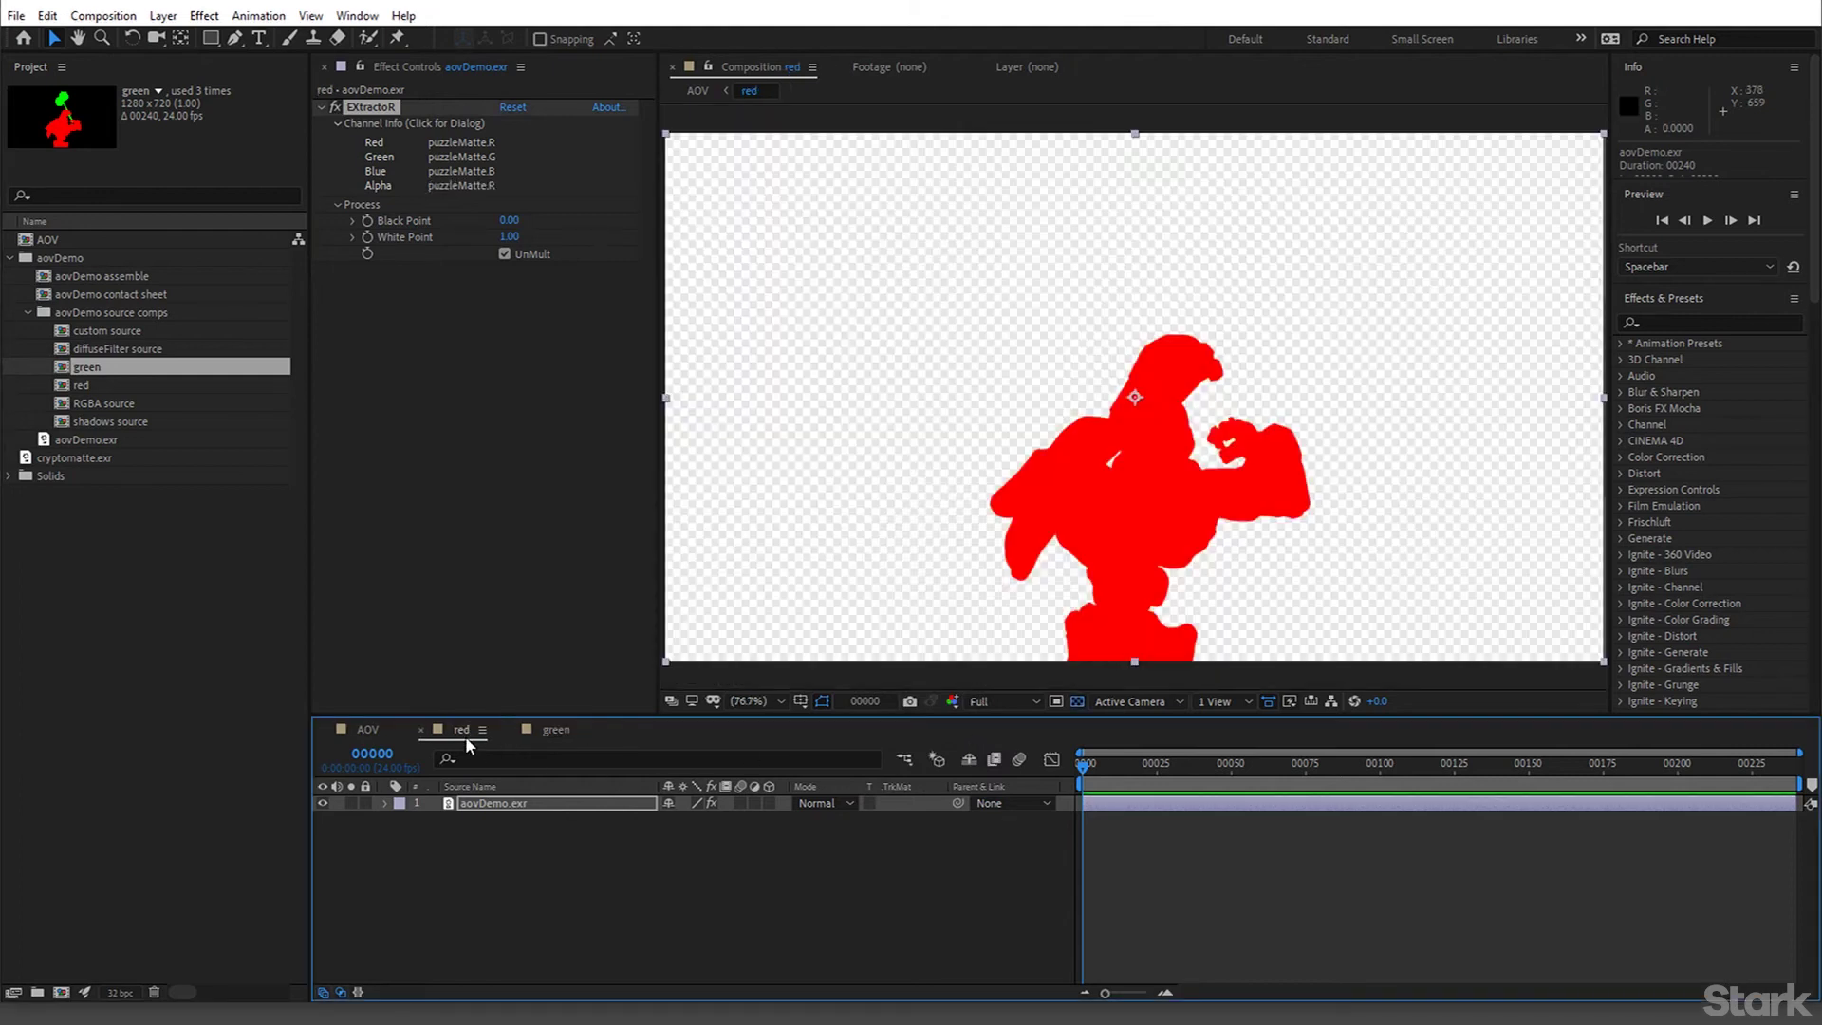
{"action": "left_click", "coordinate": [384, 731]}
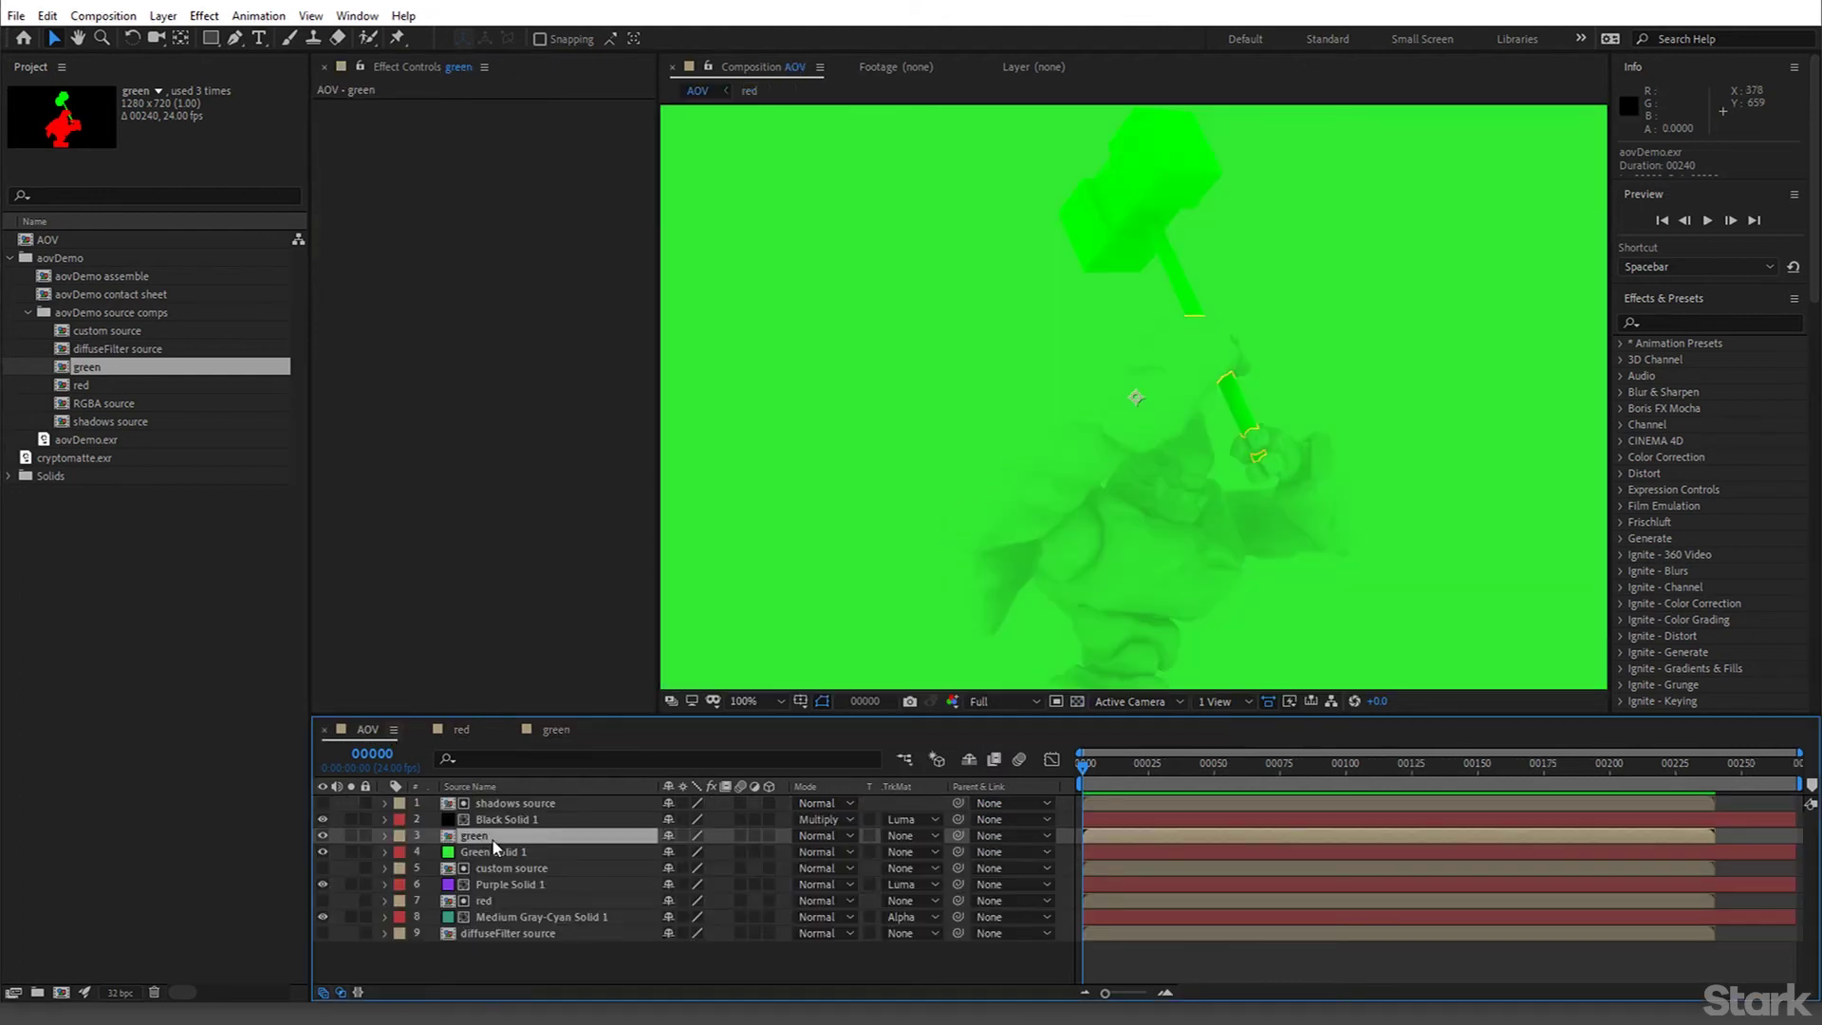
{"action": "left_click", "coordinate": [323, 835]}
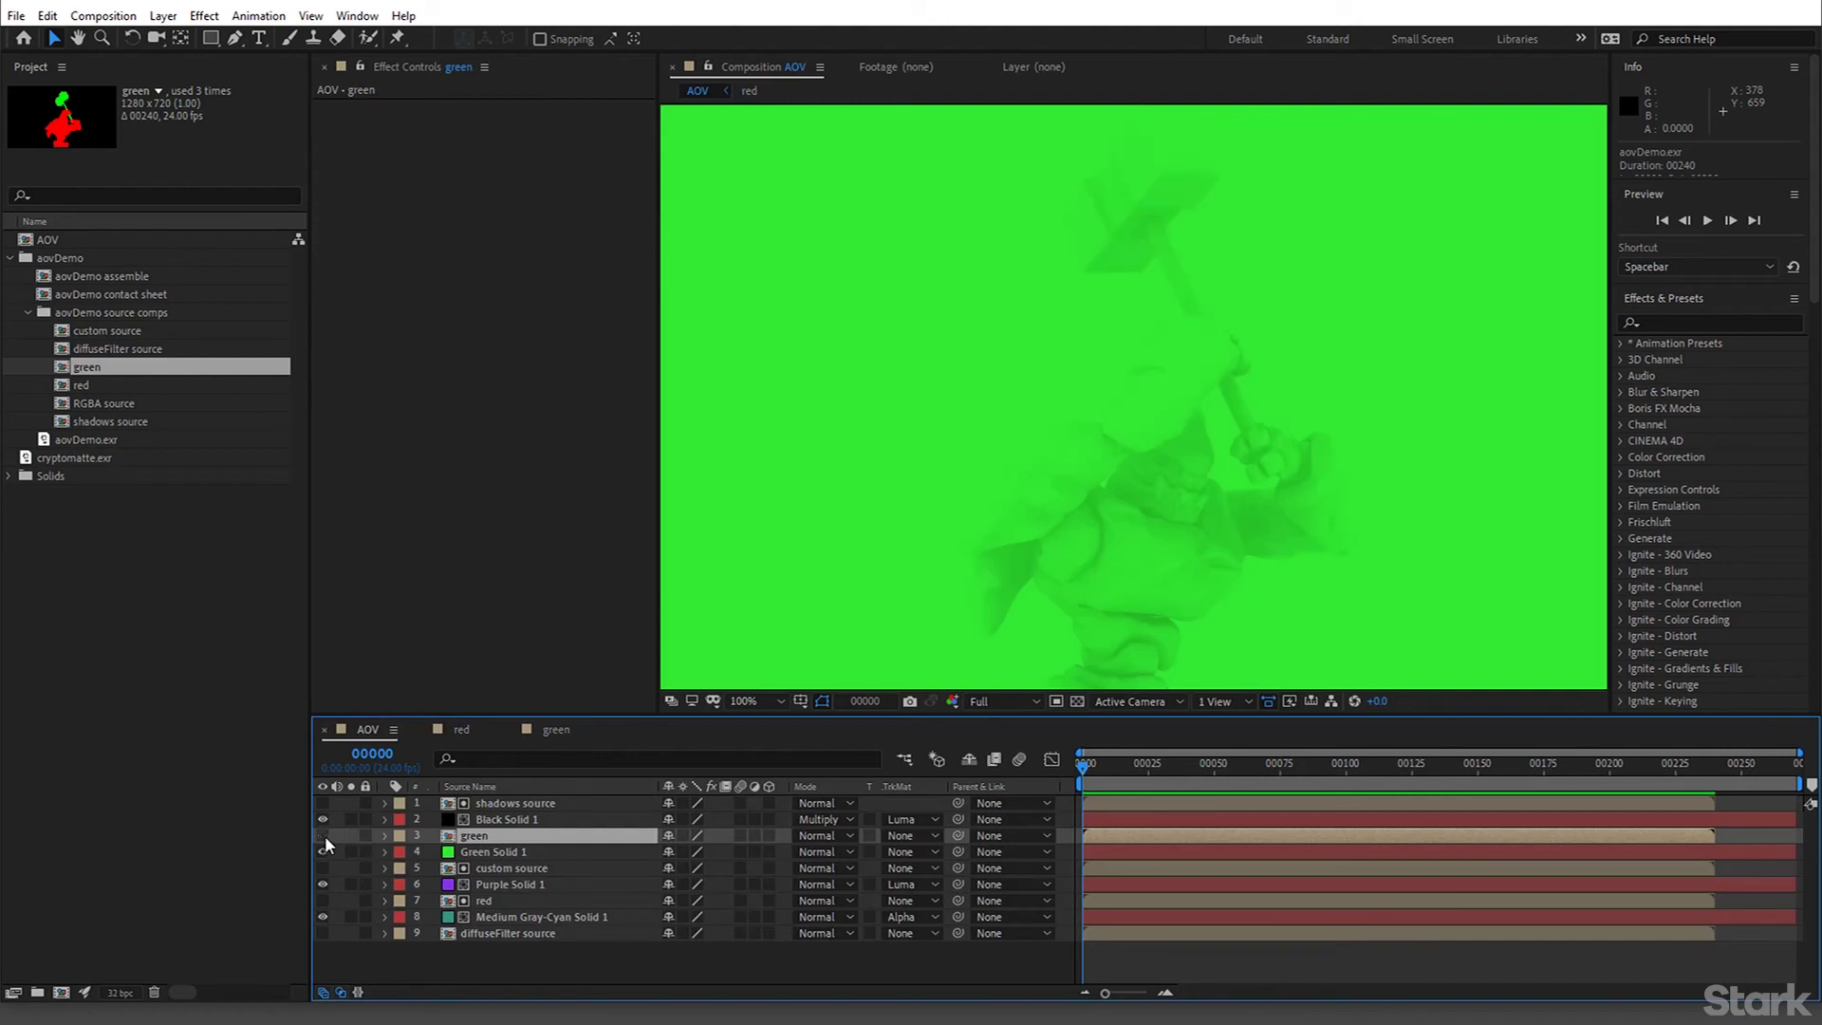
{"action": "left_click", "coordinate": [488, 851]}
{"action": "left_click", "coordinate": [888, 849]}
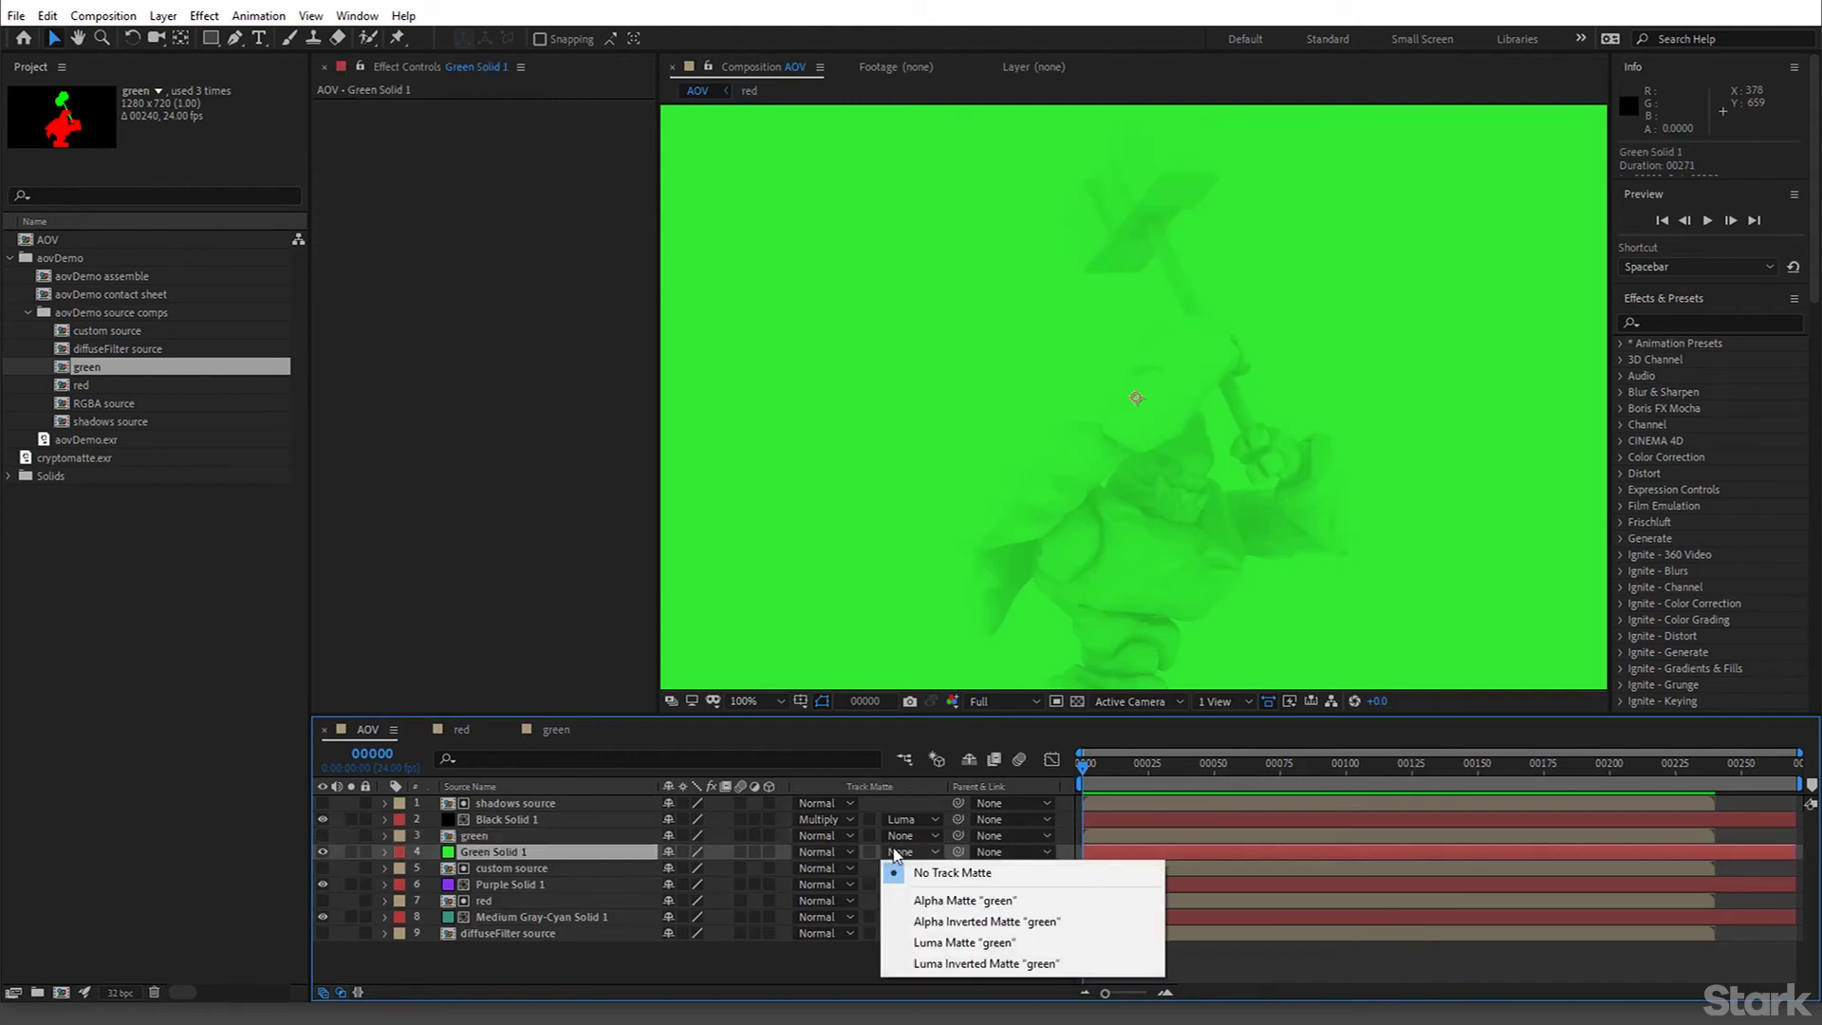
{"action": "left_click", "coordinate": [944, 897]}
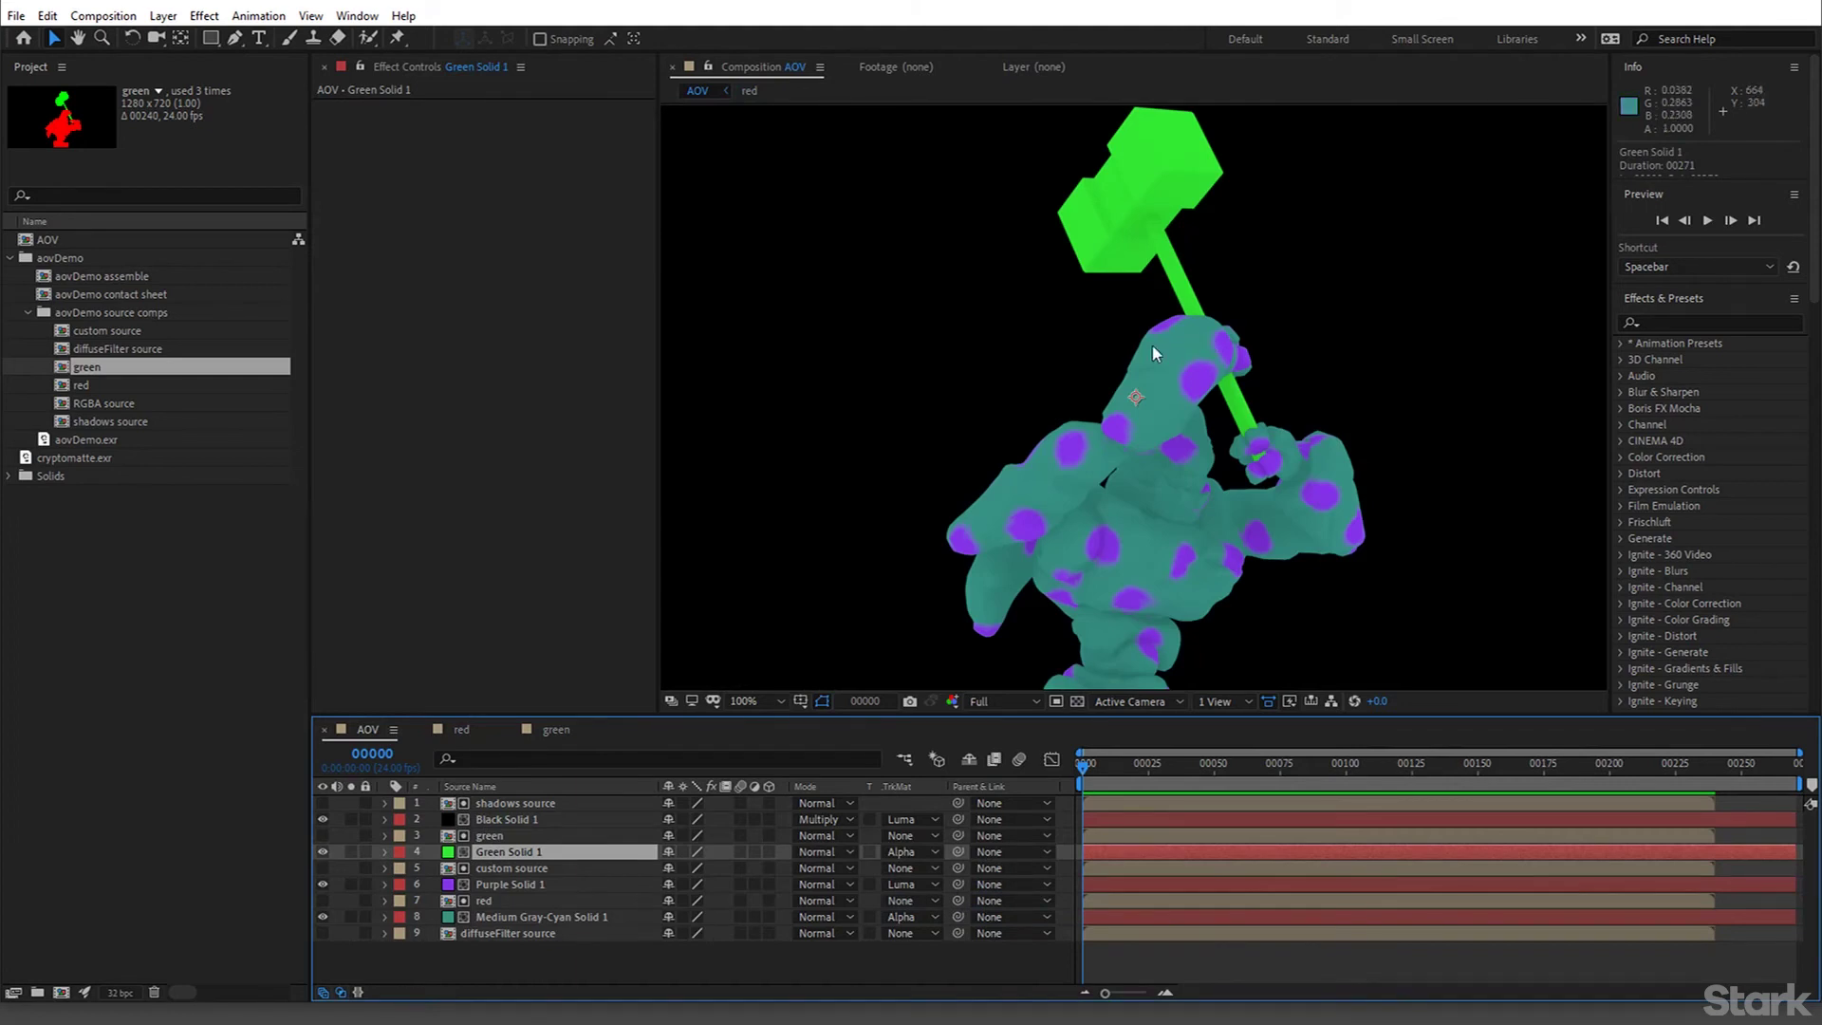
{"action": "scroll", "coordinate": [1127, 379], "scroll_direction": "down", "scroll_amount": 2}
{"action": "scroll", "coordinate": [1129, 383], "scroll_direction": "up", "scroll_amount": 2}
Apply the Levels effect to the shadows source layer and raise its gamma to 2.67
{"action": "left_click", "coordinate": [566, 915]}
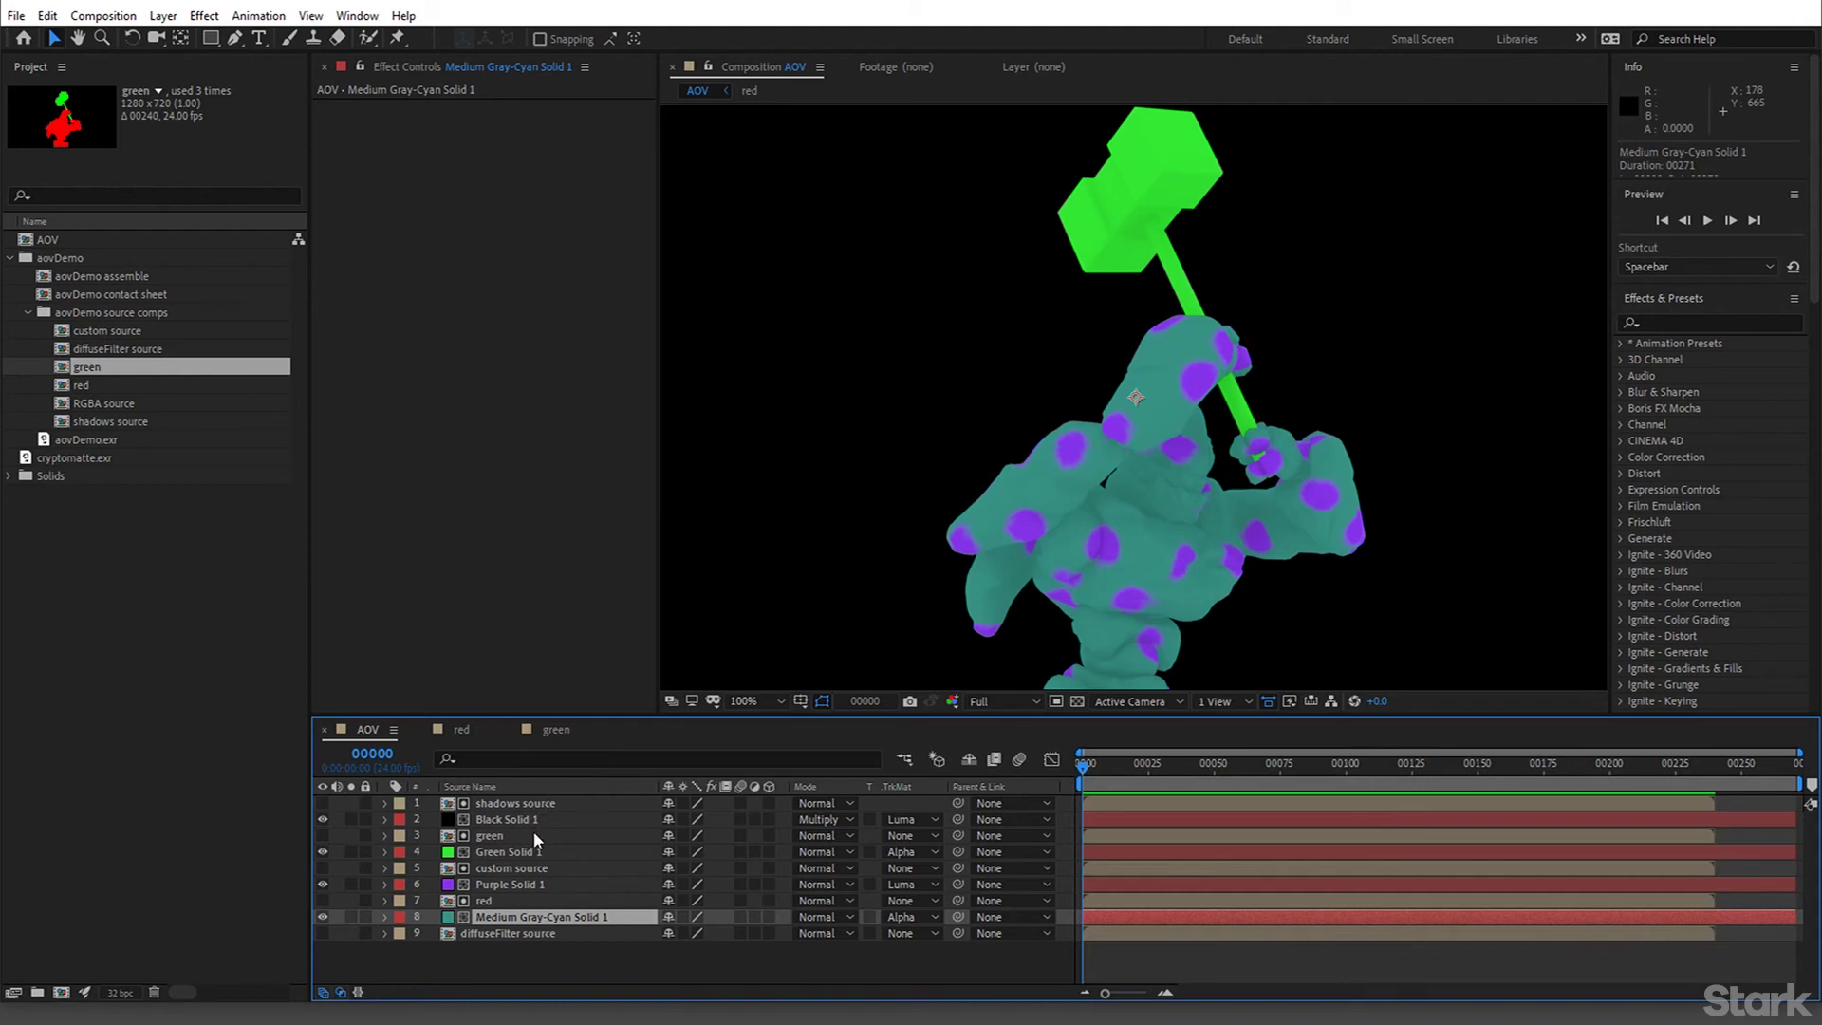
{"action": "left_click", "coordinate": [520, 804]}
{"action": "left_click", "coordinate": [383, 110]}
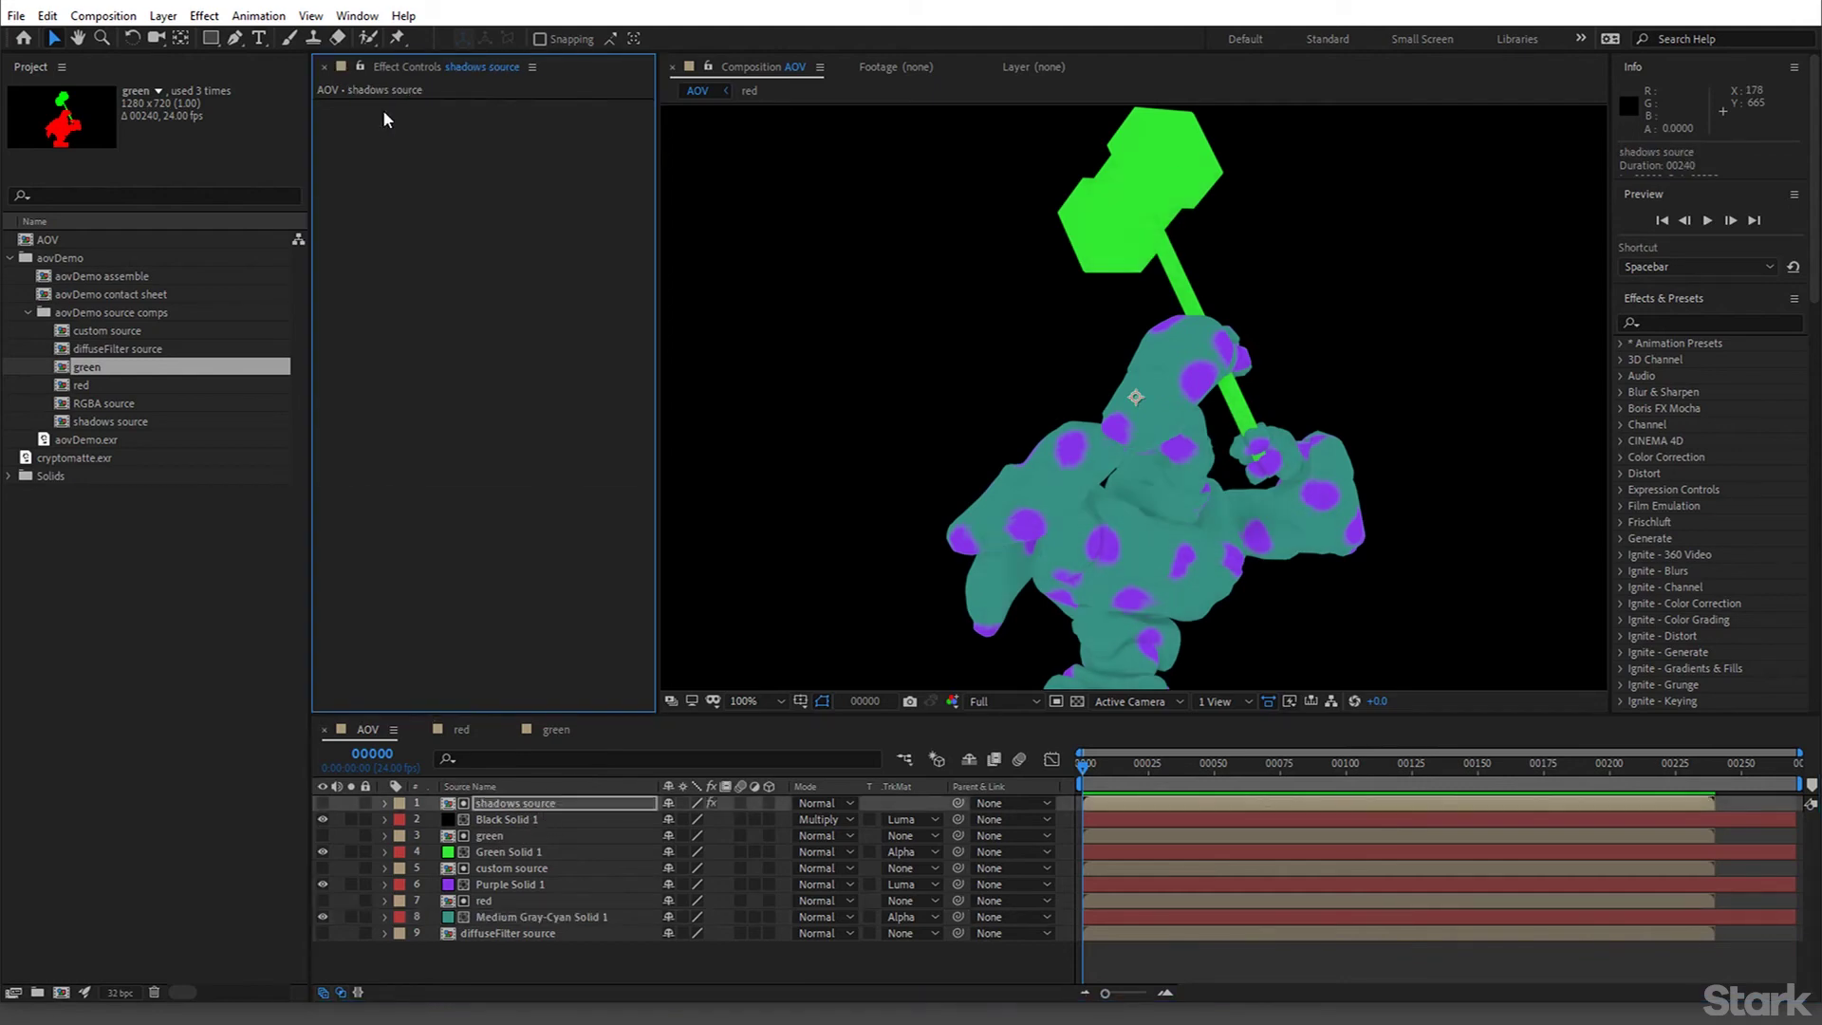
{"action": "key", "text": "ctrl+space"}
{"action": "type", "text": "le"}
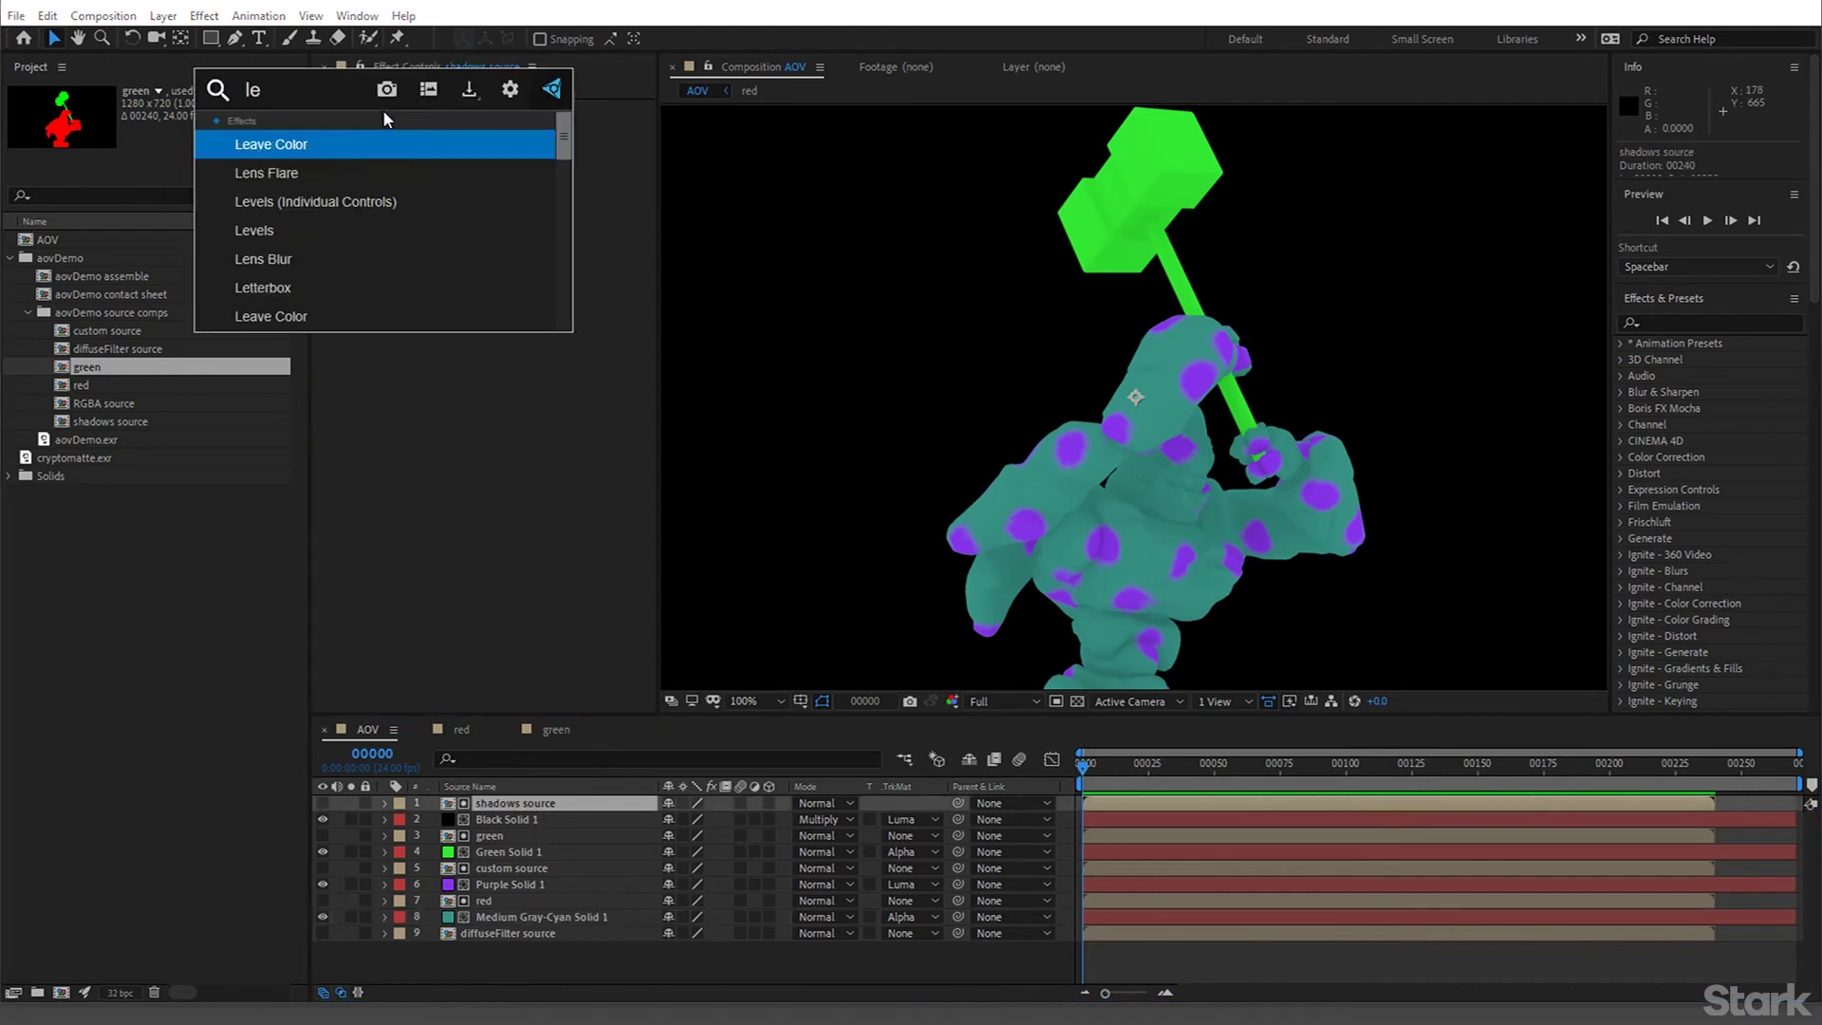
{"action": "key", "text": "Down"}
{"action": "key", "text": "Down"}
{"action": "key", "text": "Down"}
{"action": "key", "text": "Return"}
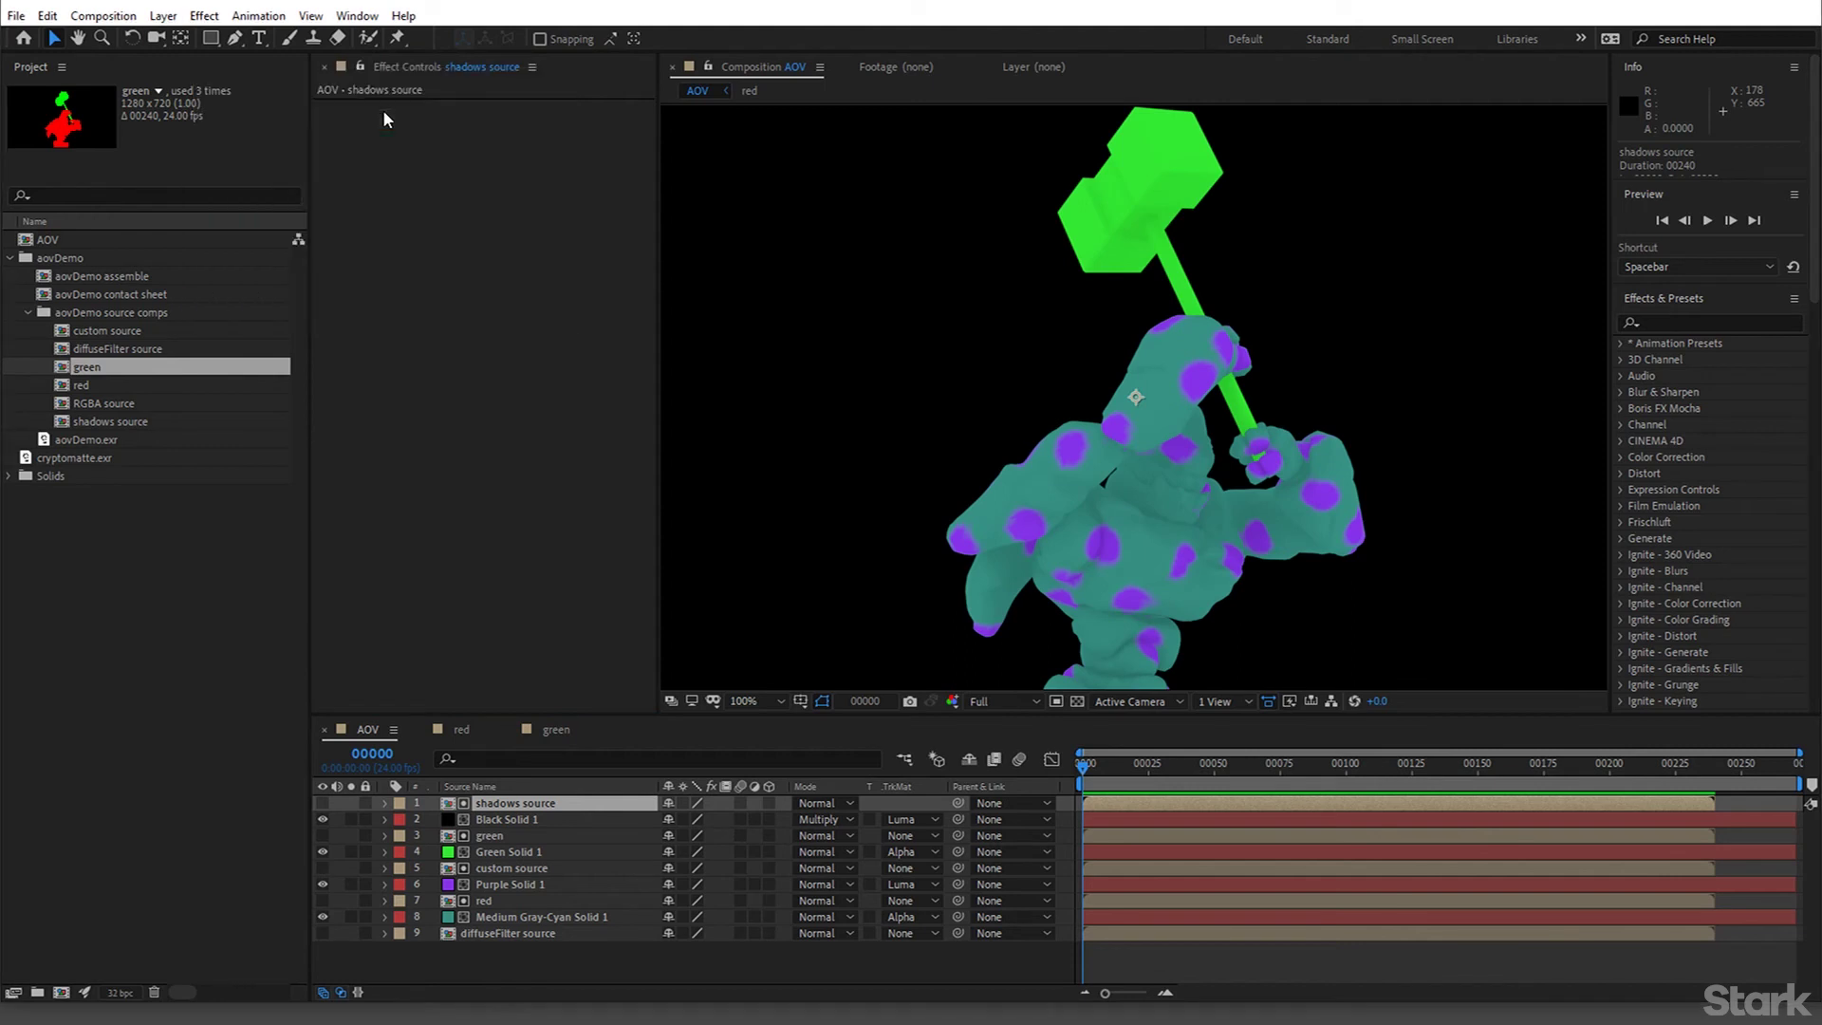
{"action": "left_click_drag", "start_coordinate": [491, 224], "coordinate": [405, 220]}
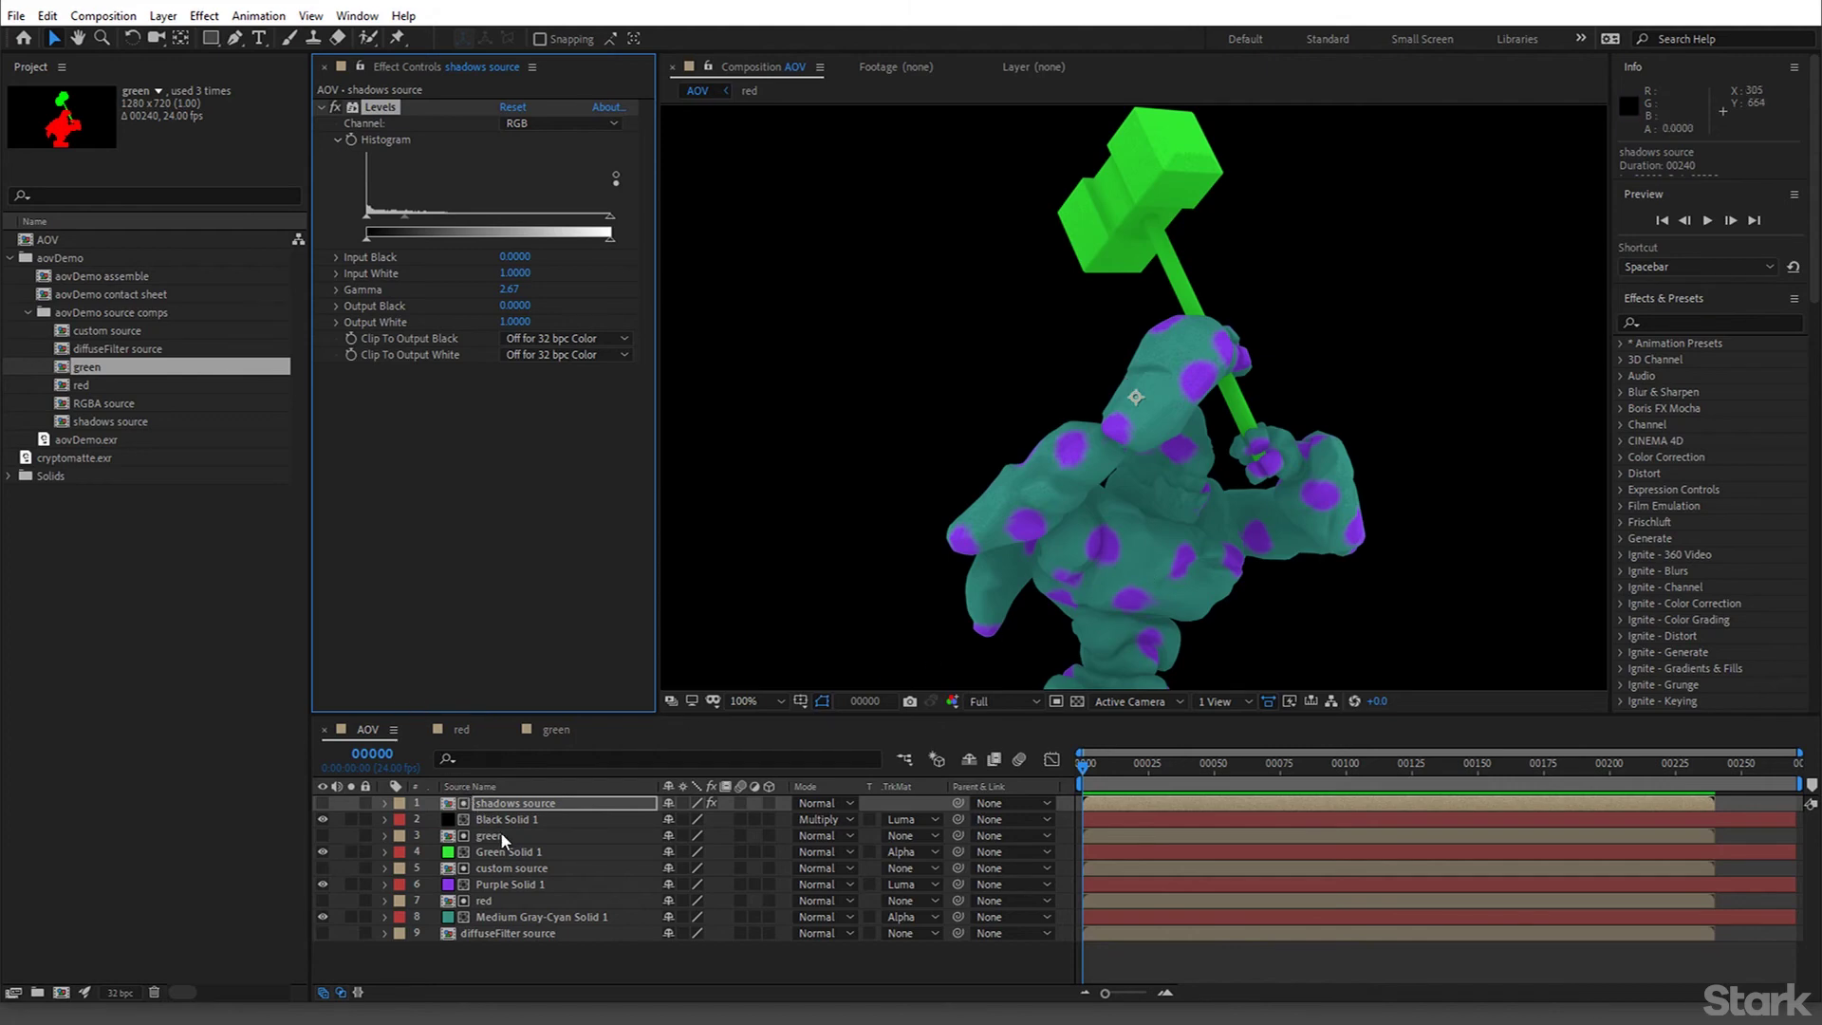
Hide all the solids and replace the red matte layer above Medium Gray-Cyan Solid 1 with cryptomatte.exr
{"action": "left_click_drag", "start_coordinate": [327, 914], "coordinate": [322, 820]}
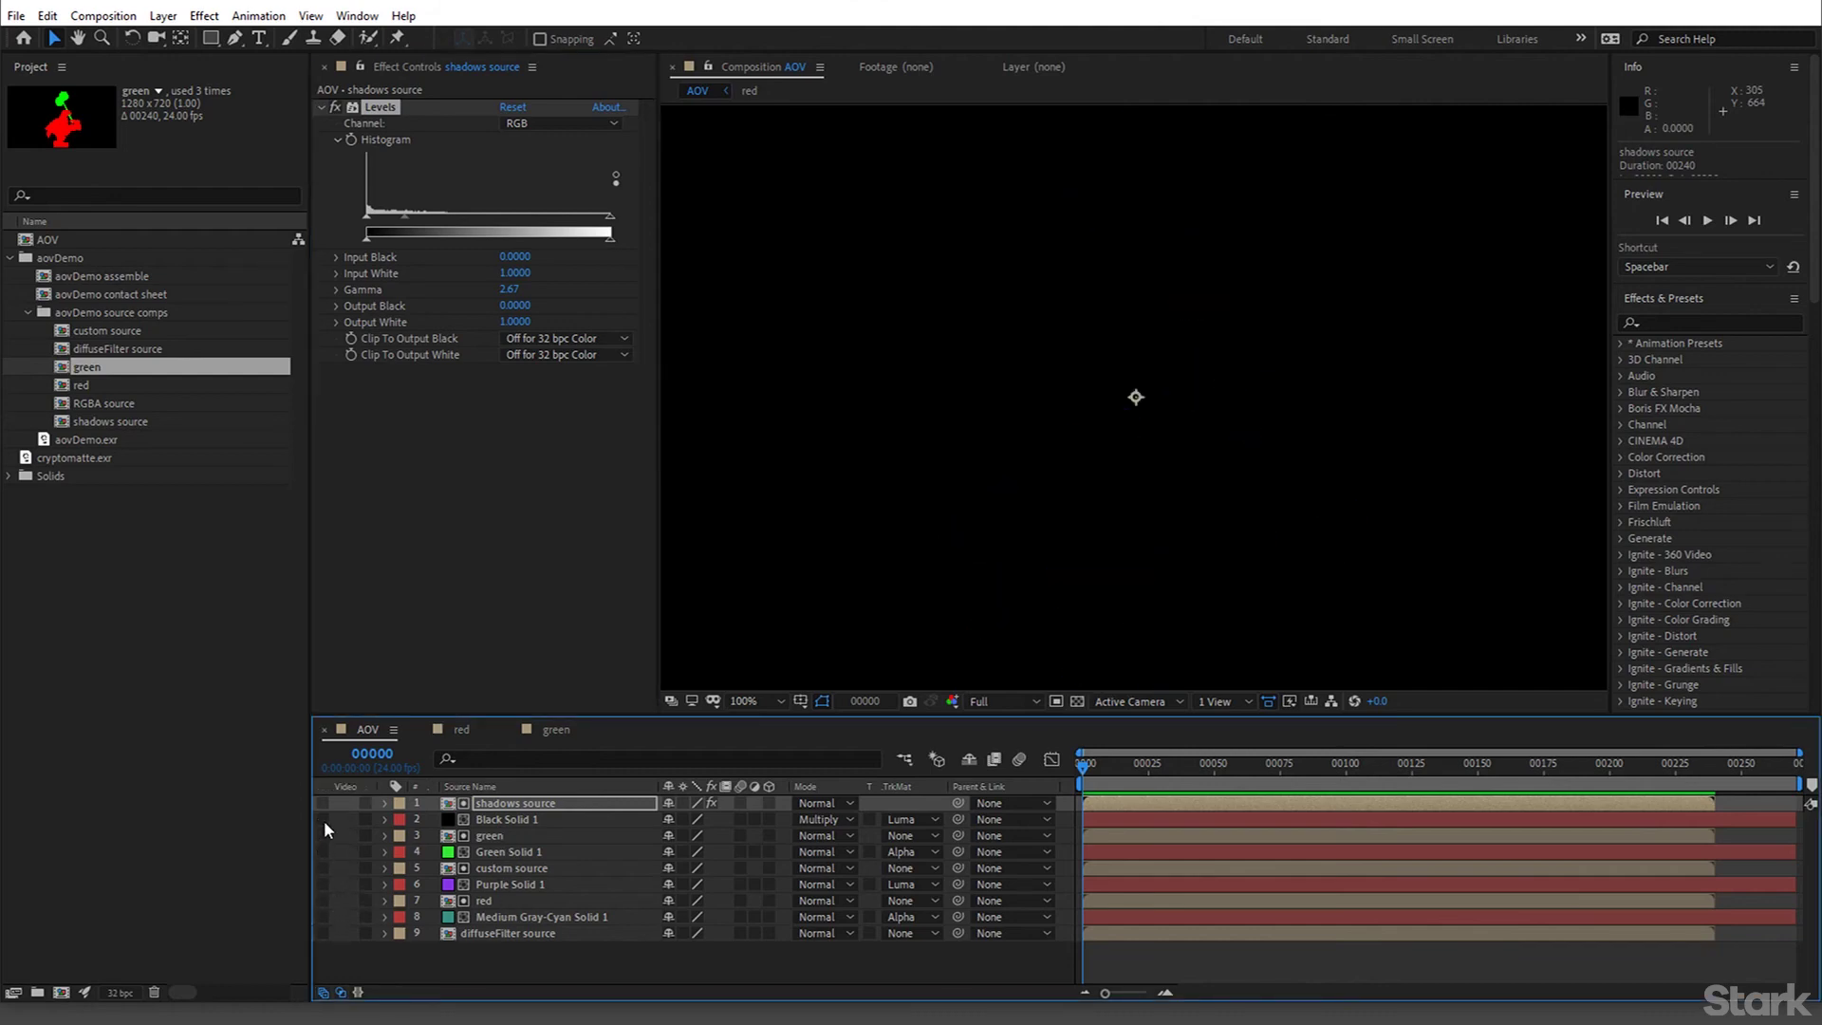
{"action": "left_click", "coordinate": [503, 901]}
{"action": "left_click", "coordinate": [321, 898]}
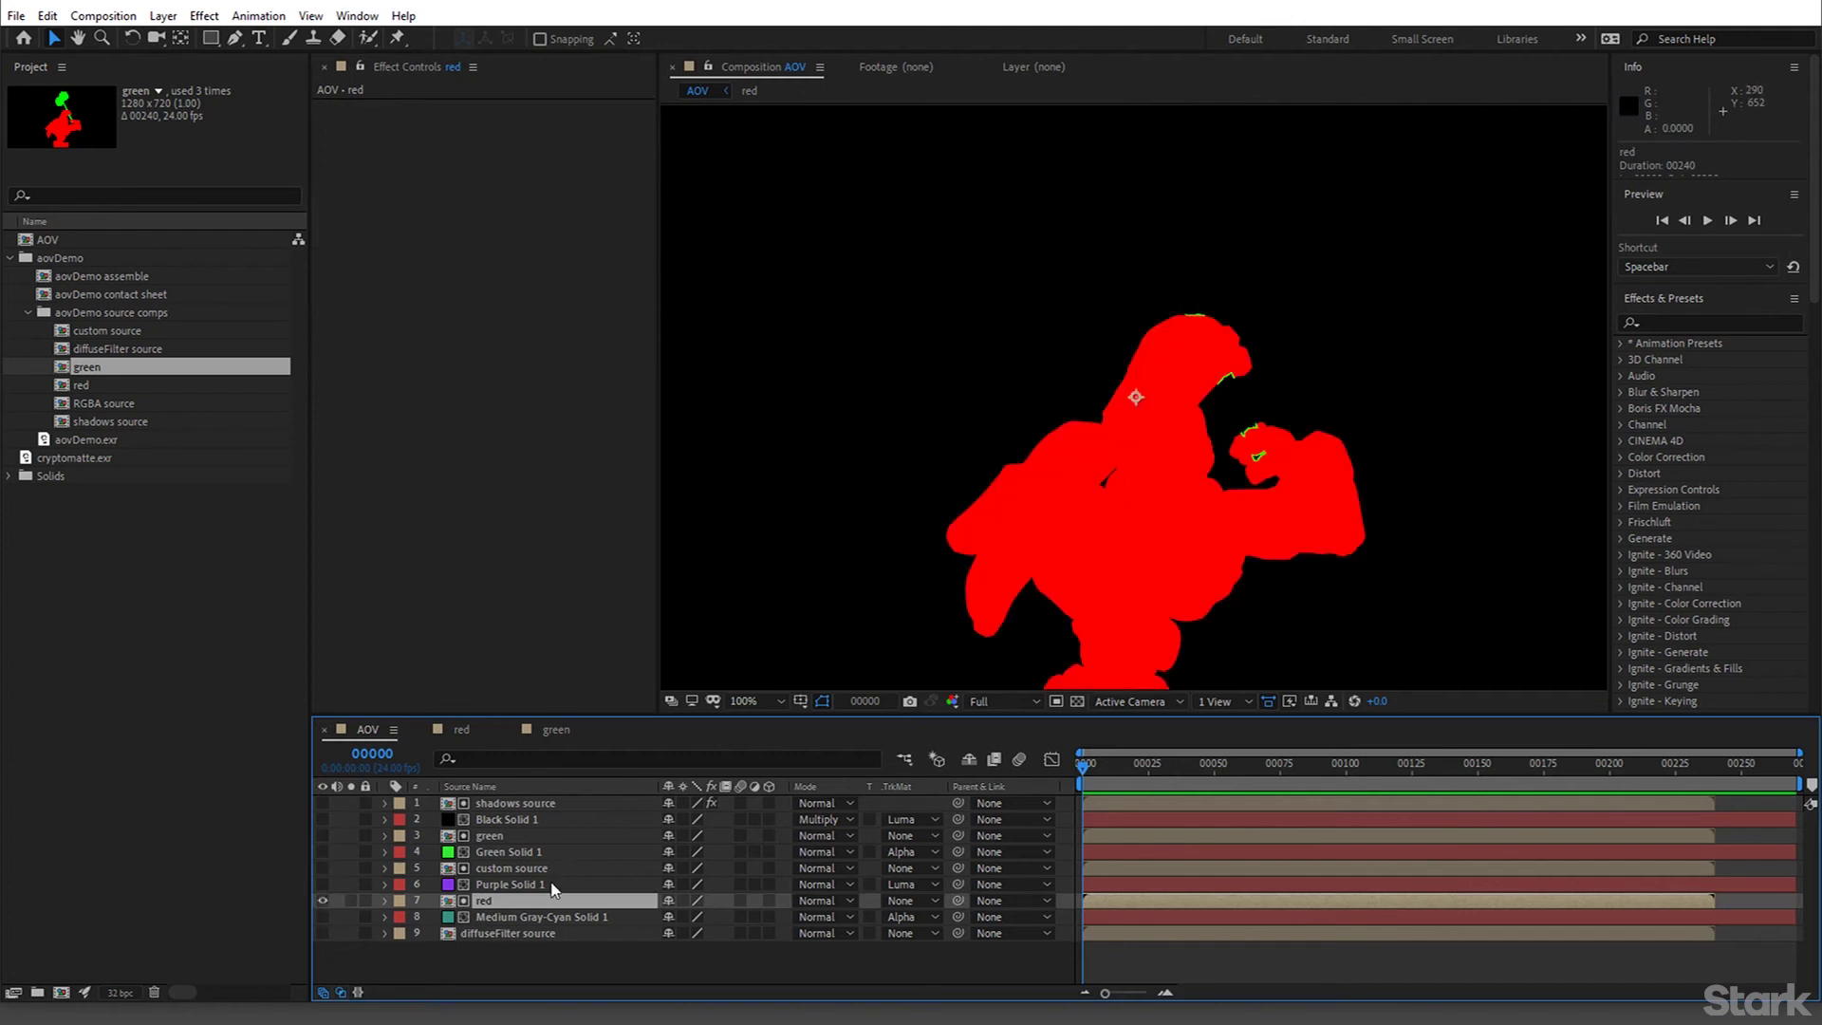
{"action": "key", "text": "Delete"}
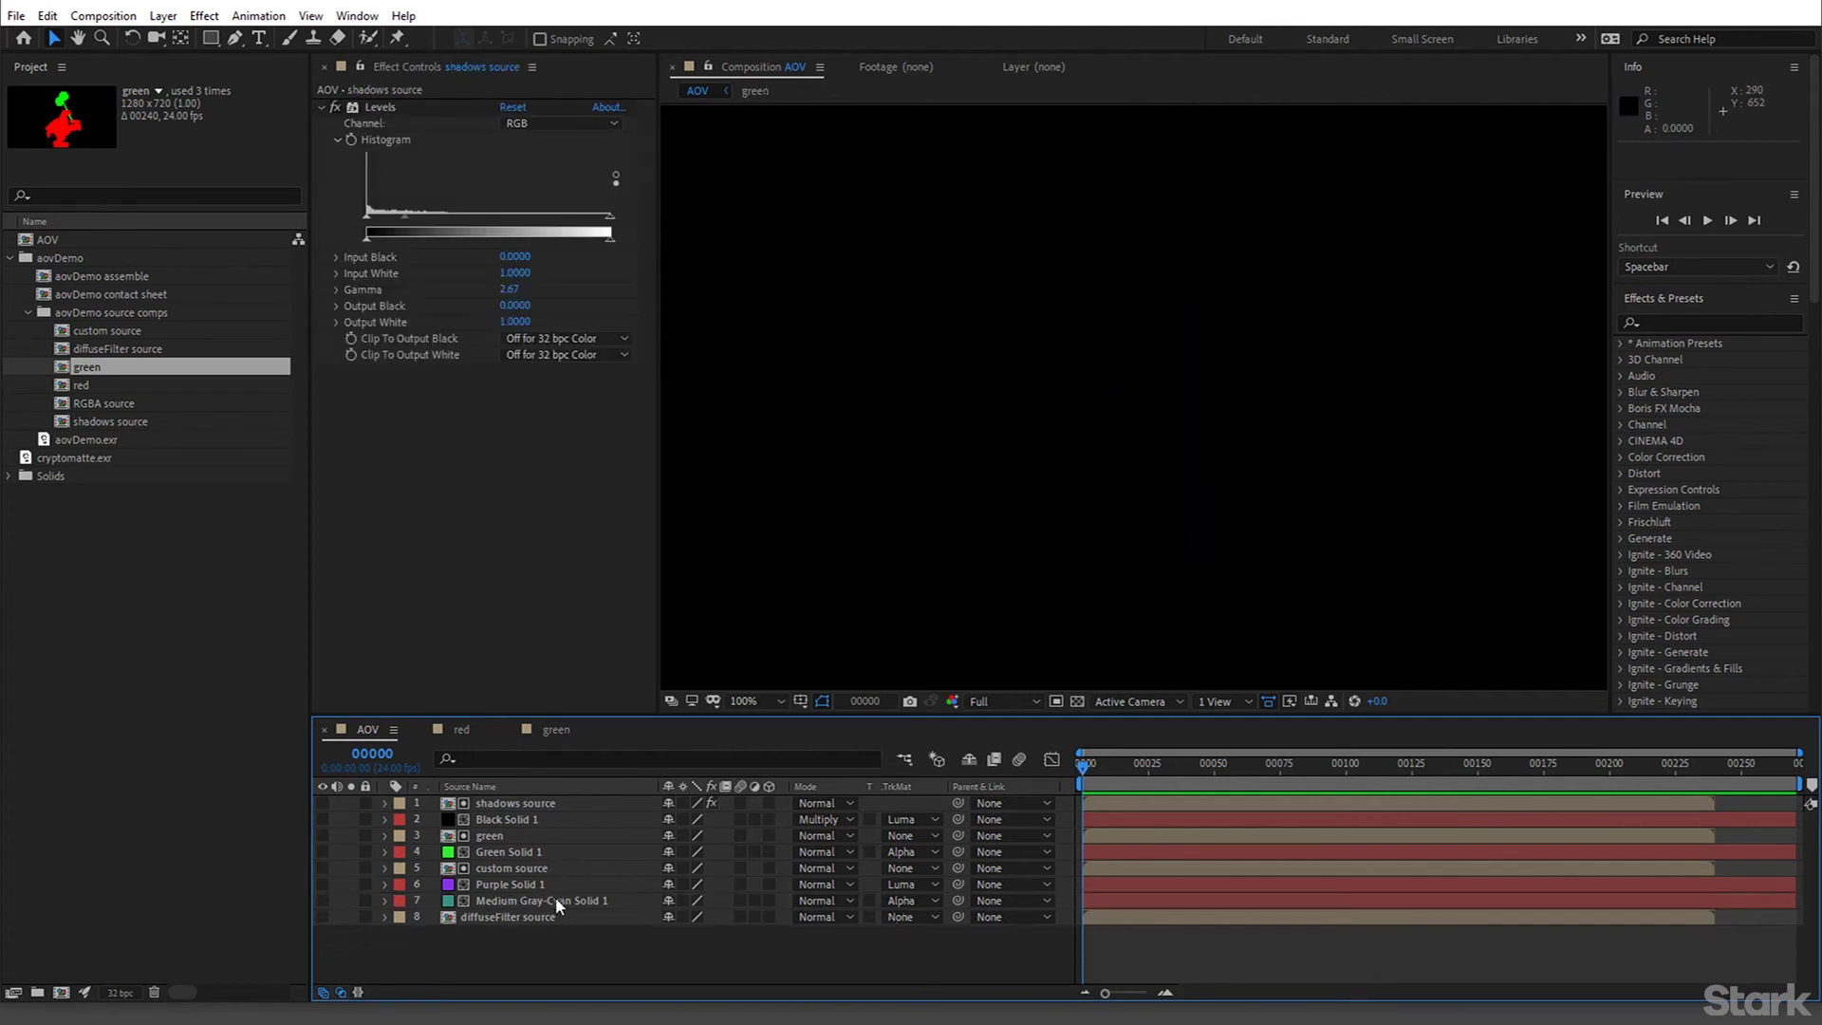
{"action": "left_click", "coordinate": [76, 457]}
{"action": "left_click_drag", "start_coordinate": [106, 457], "coordinate": [521, 886]}
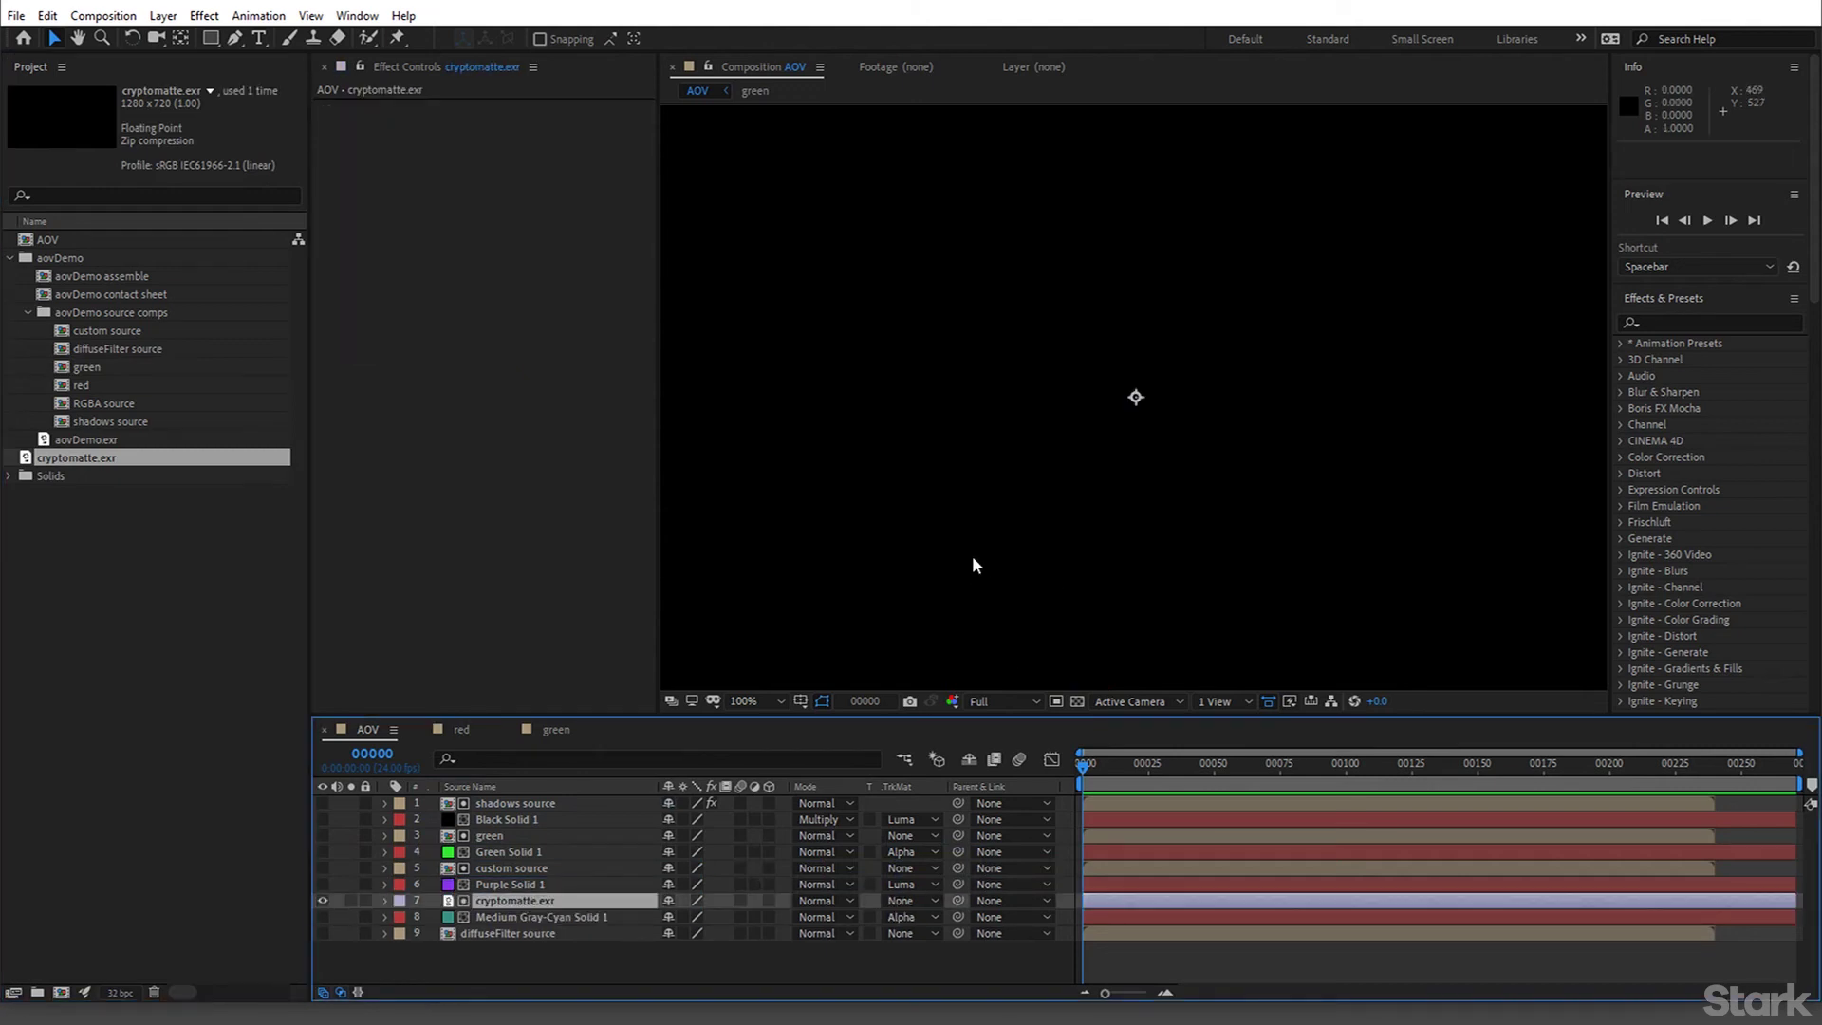
Apply the Cryptomatte effect to the cryptomatte.exr layer
{"action": "left_click", "coordinate": [500, 327]}
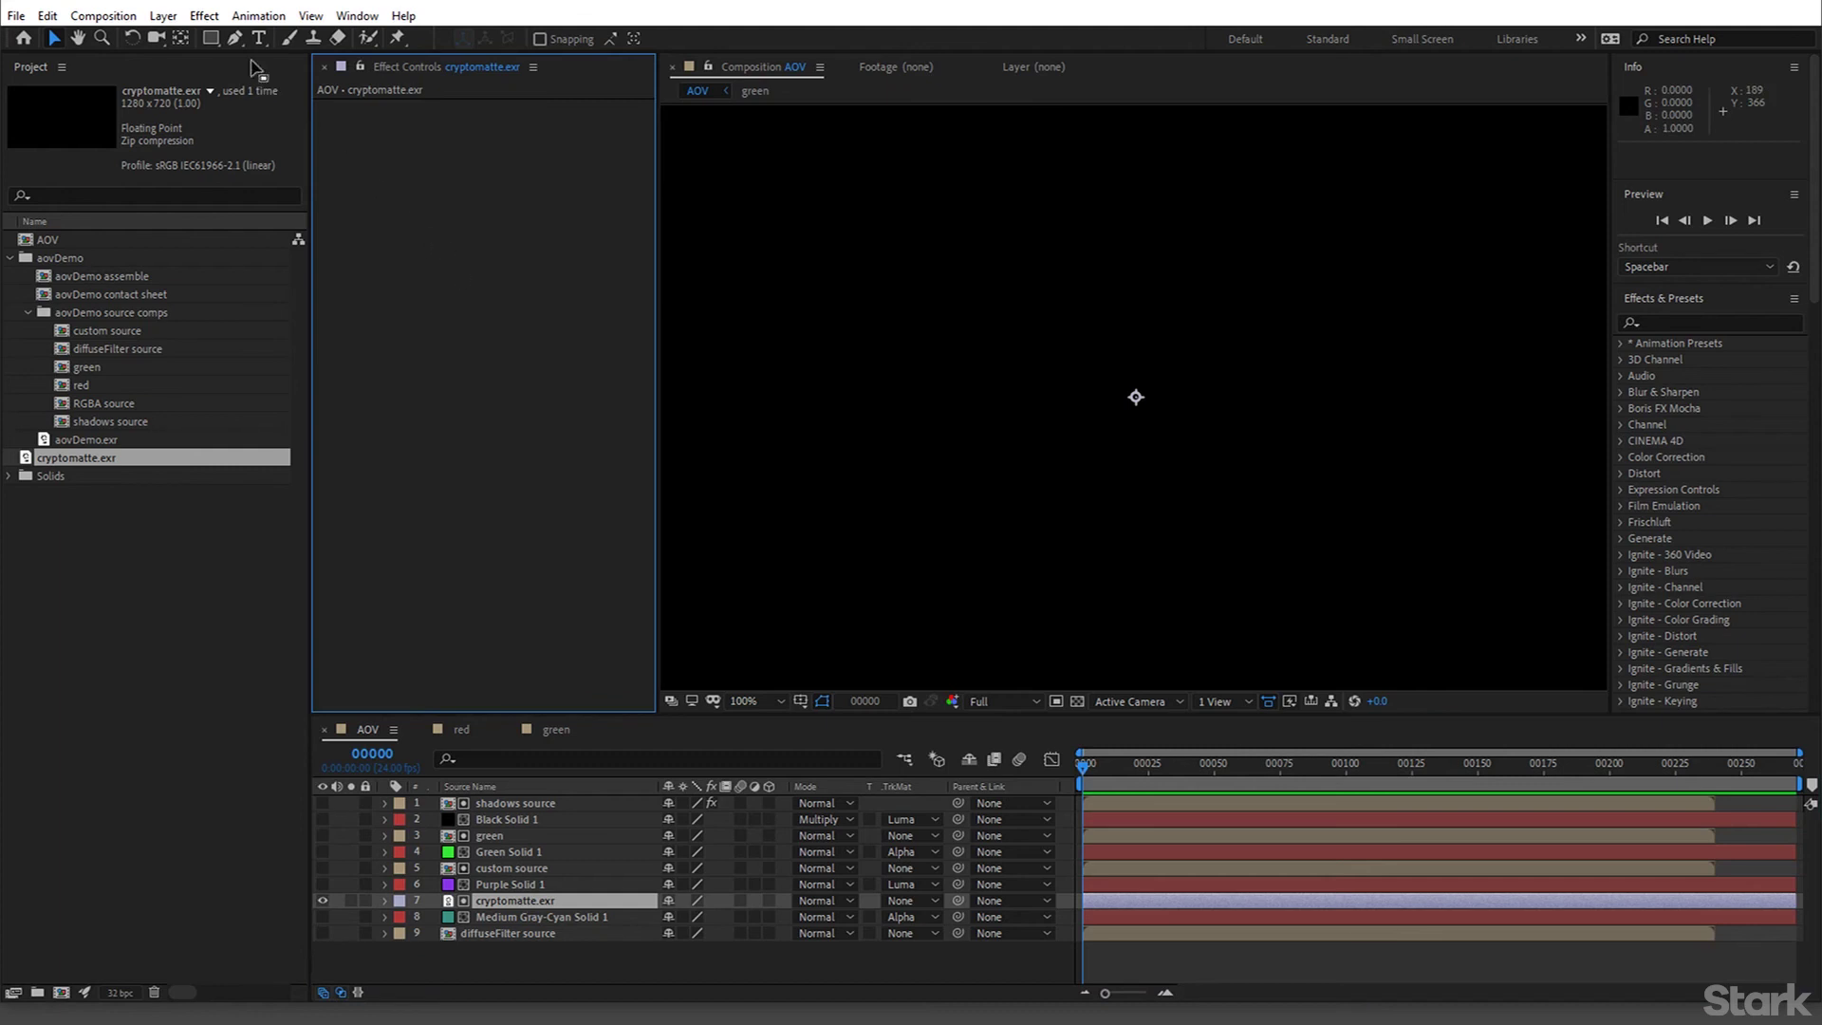
{"action": "left_click", "coordinate": [219, 19]}
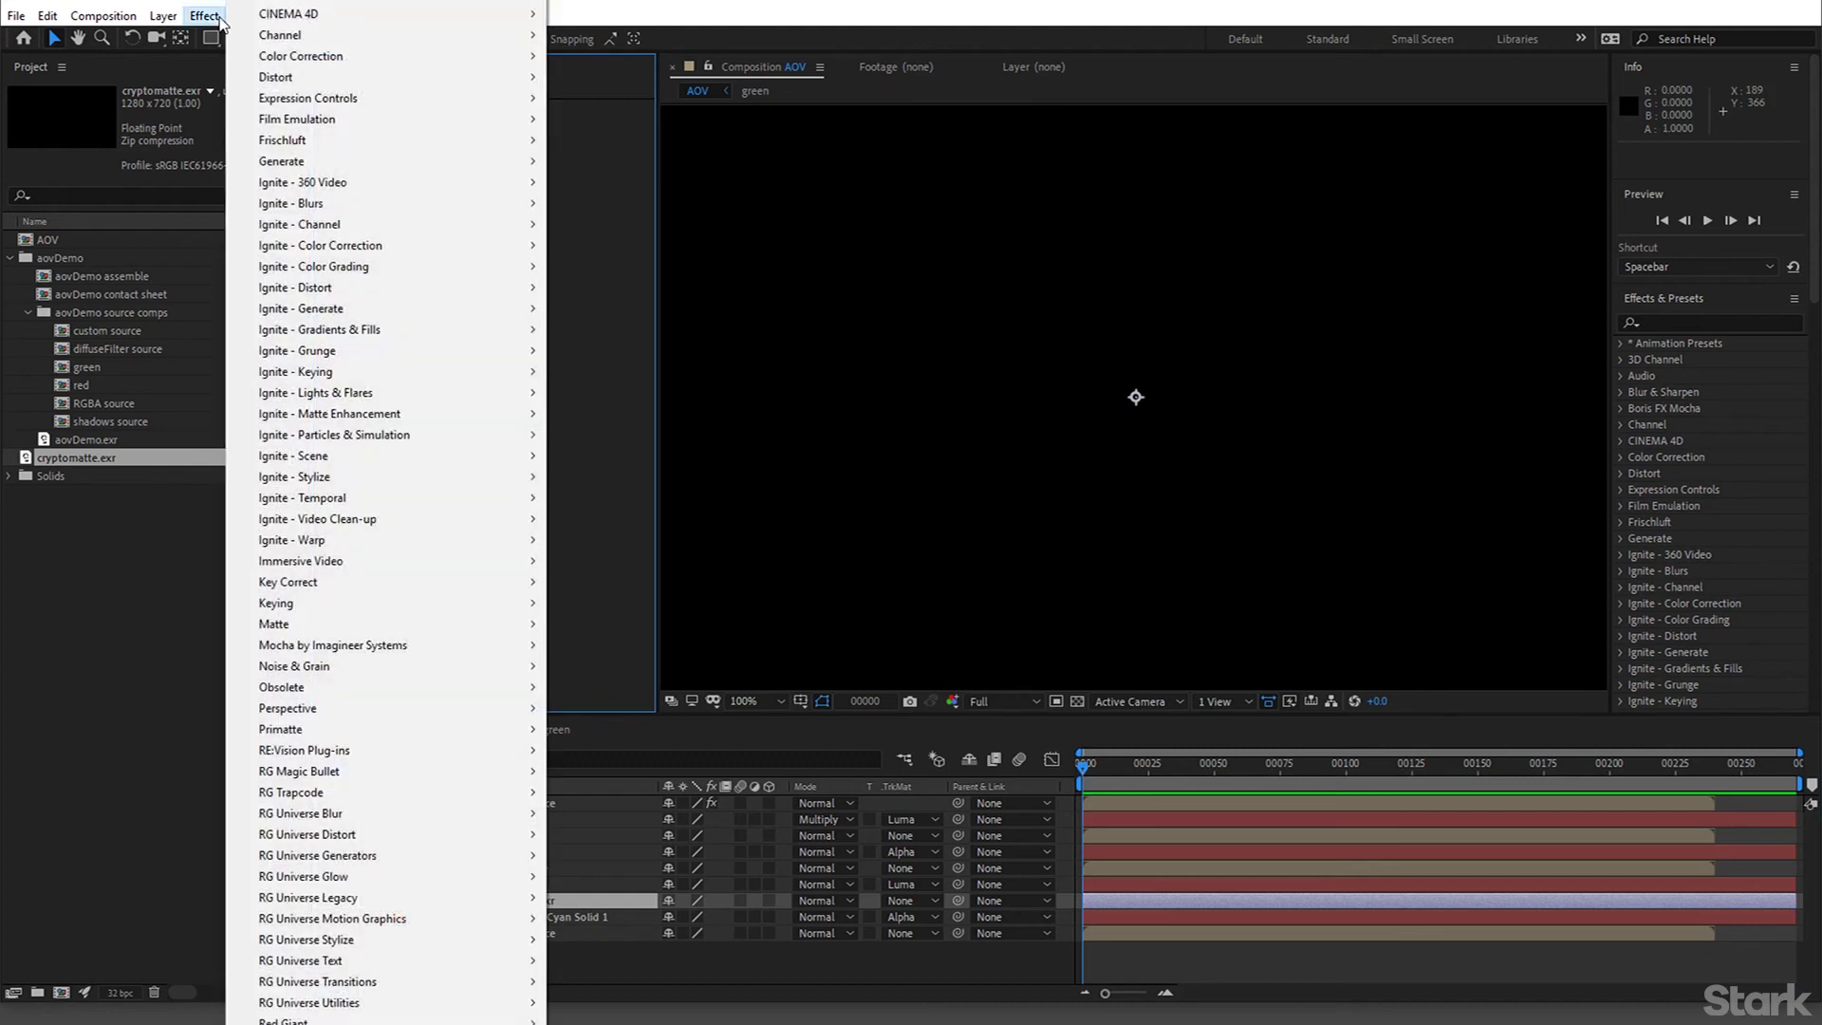
{"action": "mouse_move", "coordinate": [292, 267]}
{"action": "mouse_move", "coordinate": [285, 4]}
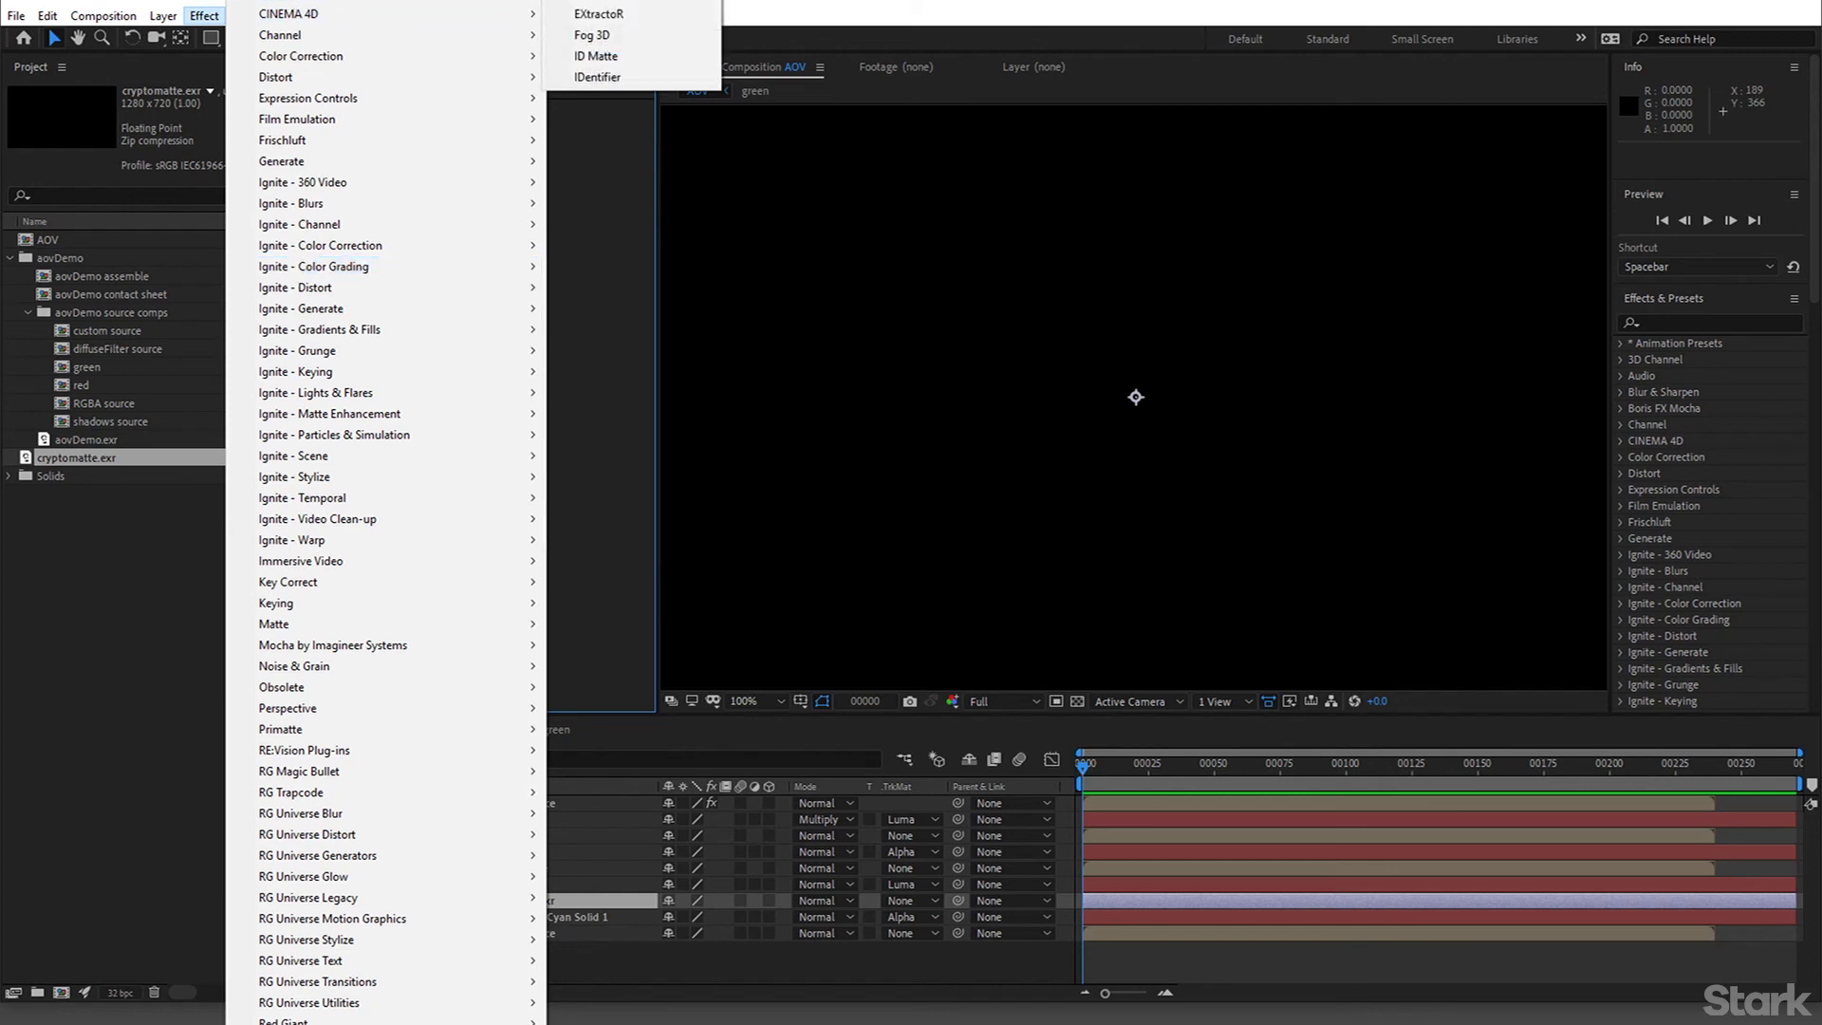
{"action": "left_click", "coordinate": [597, 5]}
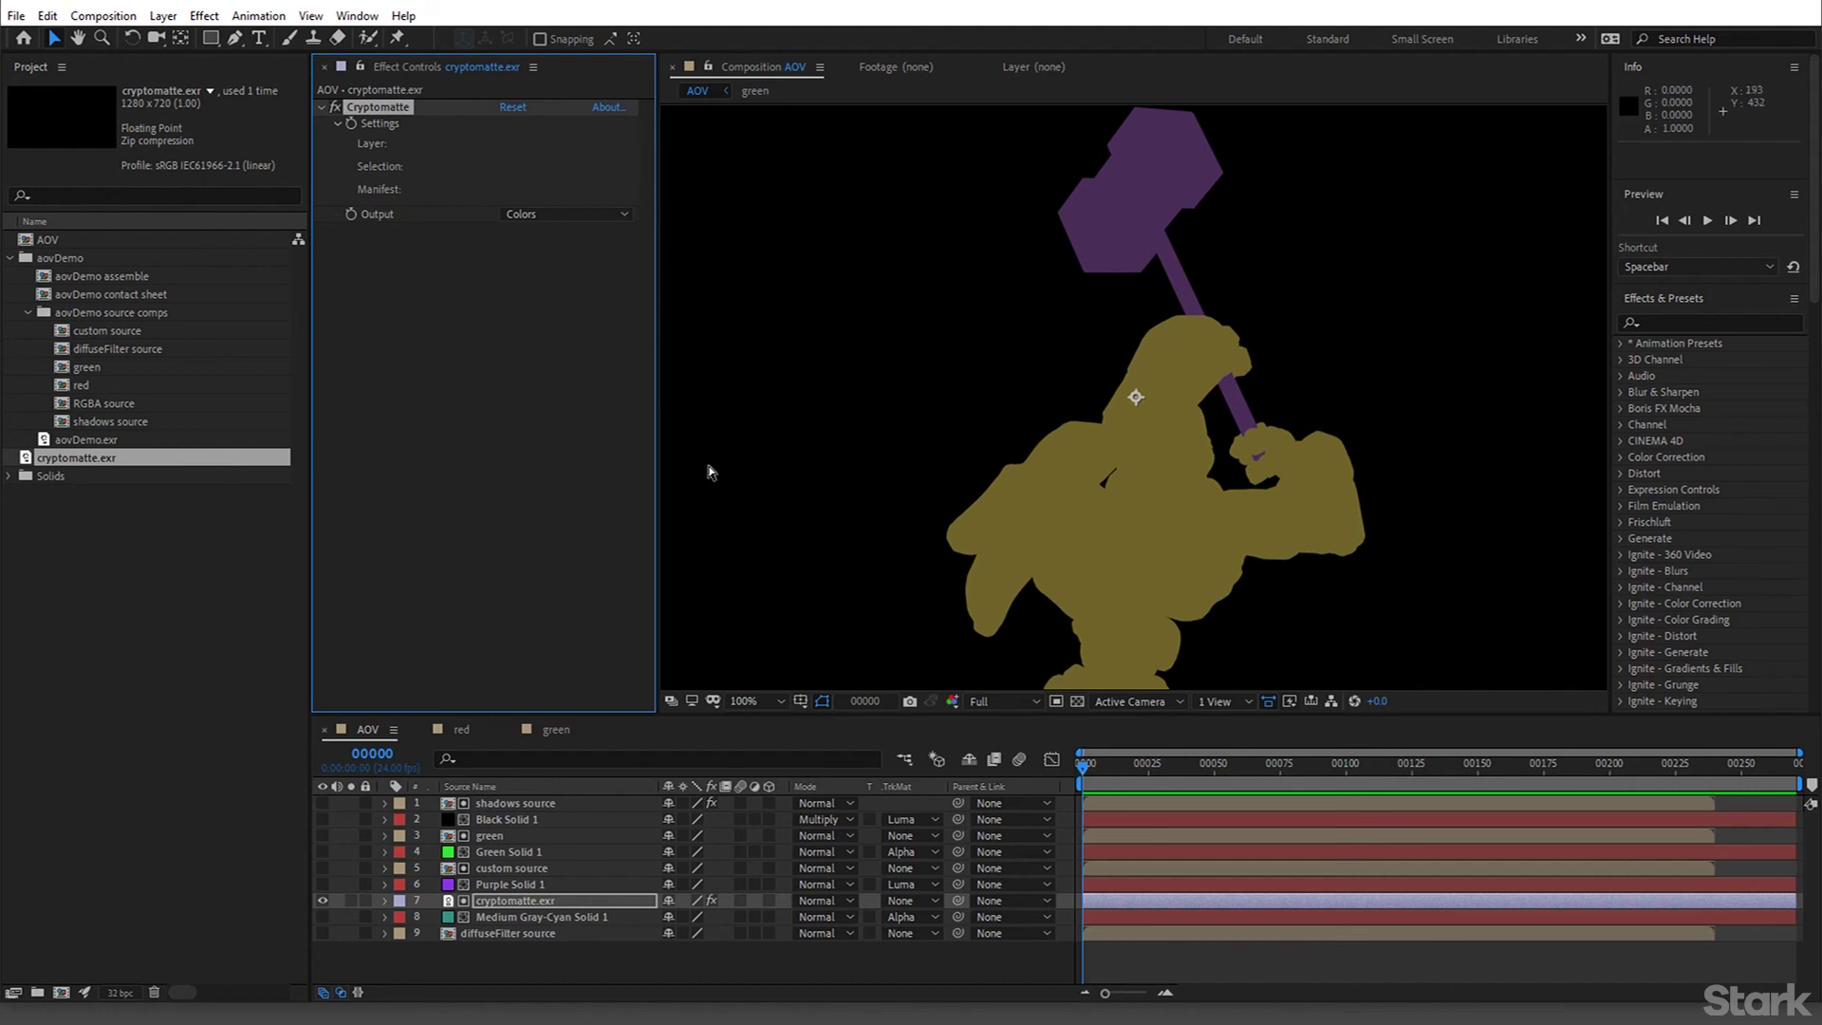
Select the character's body as the Cryptomatte selection and set the effect's output to Matte Only
{"action": "left_click", "coordinate": [1013, 521]}
{"action": "left_click", "coordinate": [556, 217]}
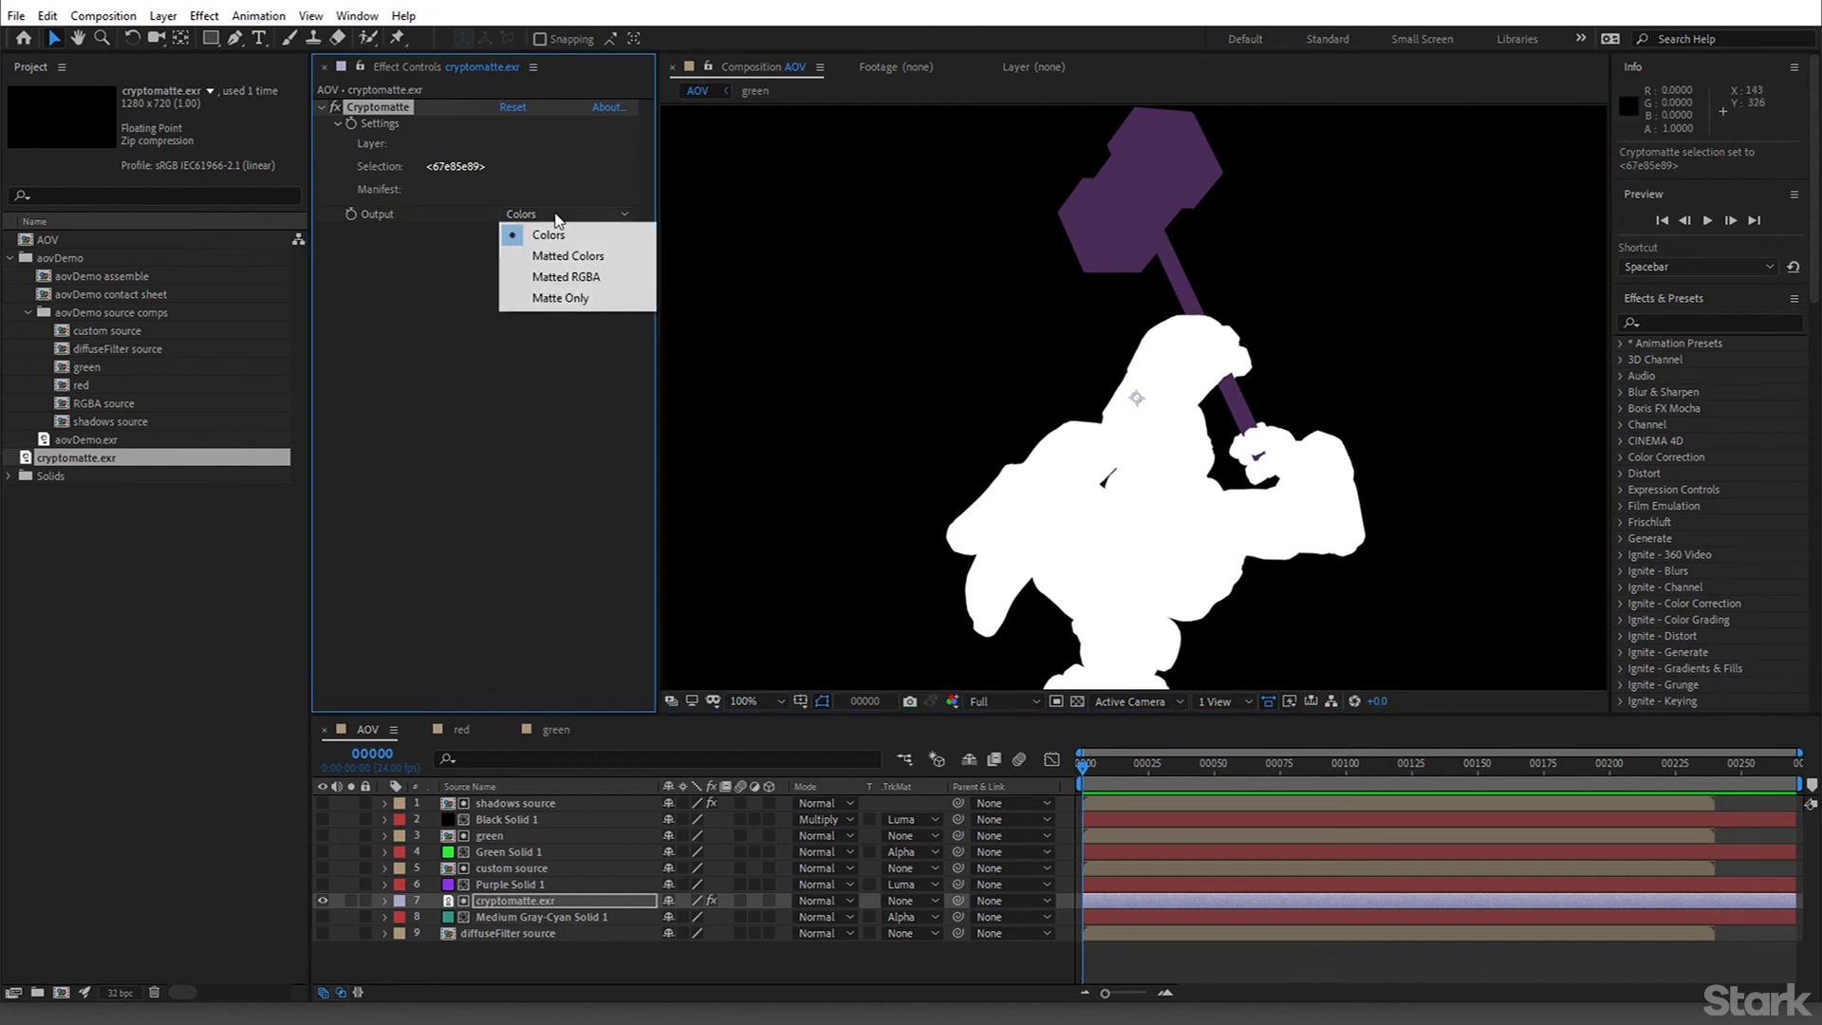
{"action": "left_click", "coordinate": [566, 299]}
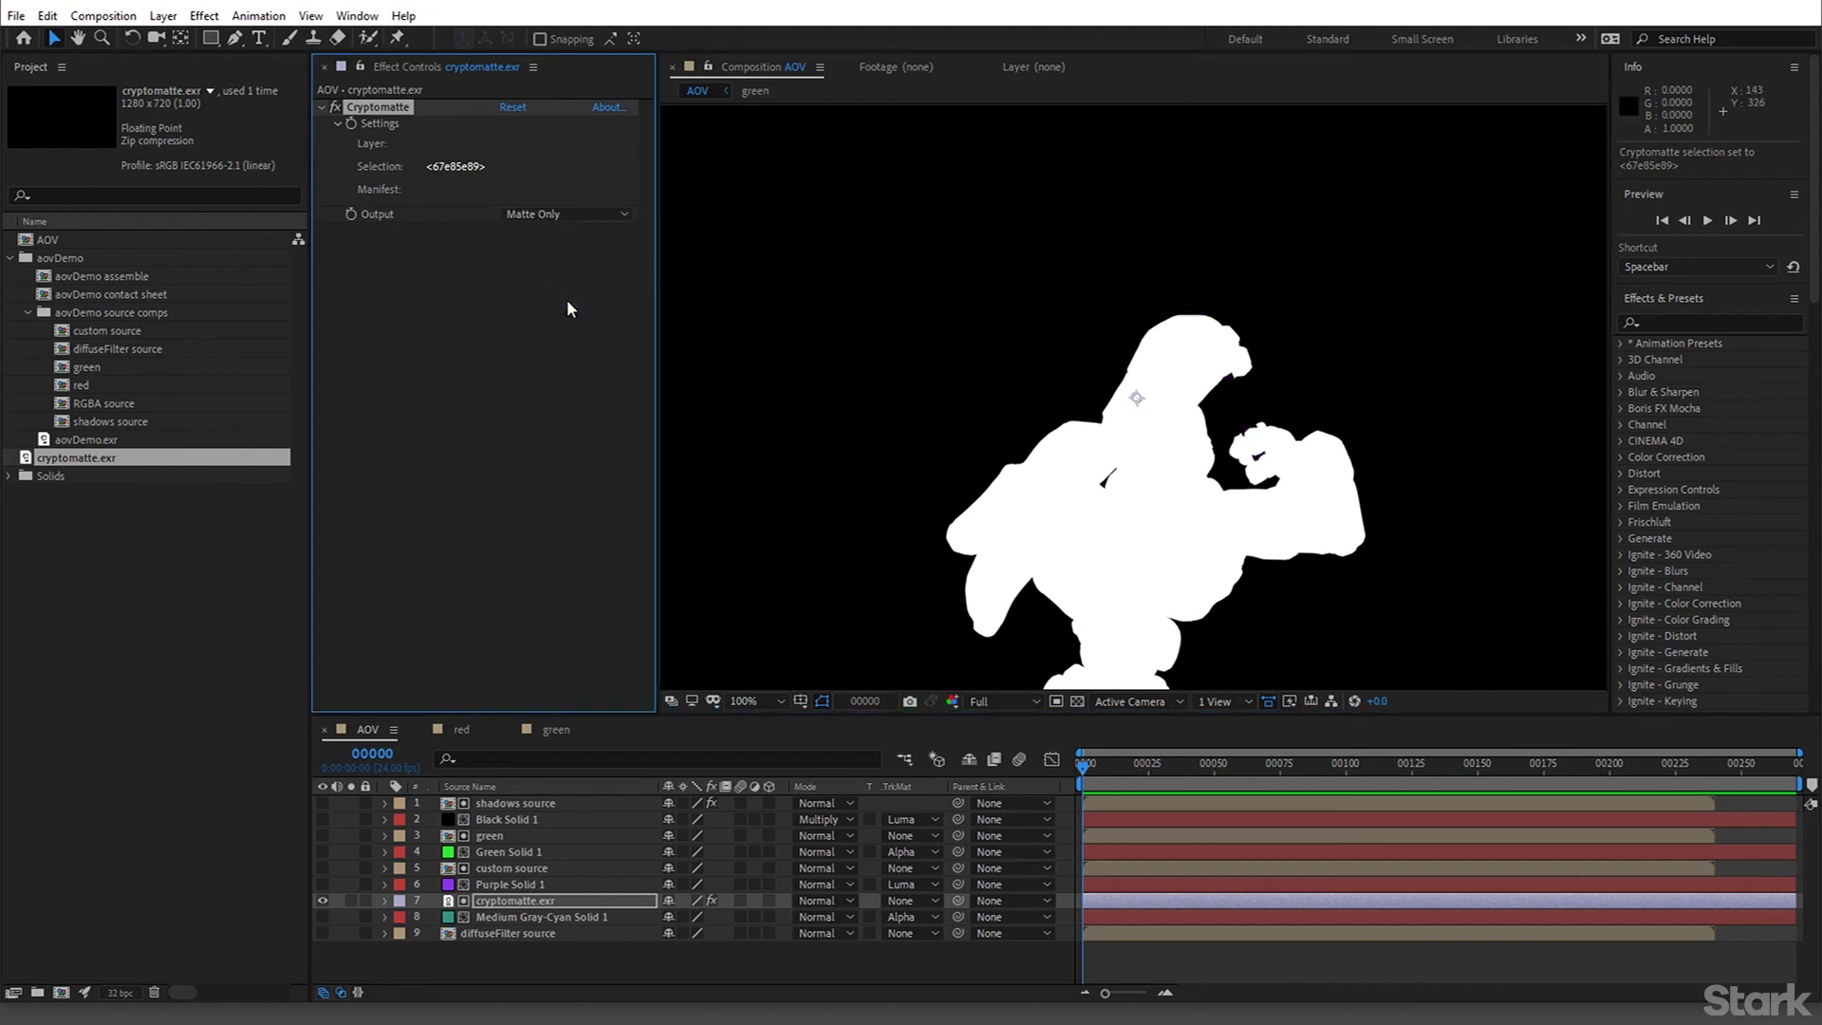
{"action": "left_click", "coordinate": [1082, 703]}
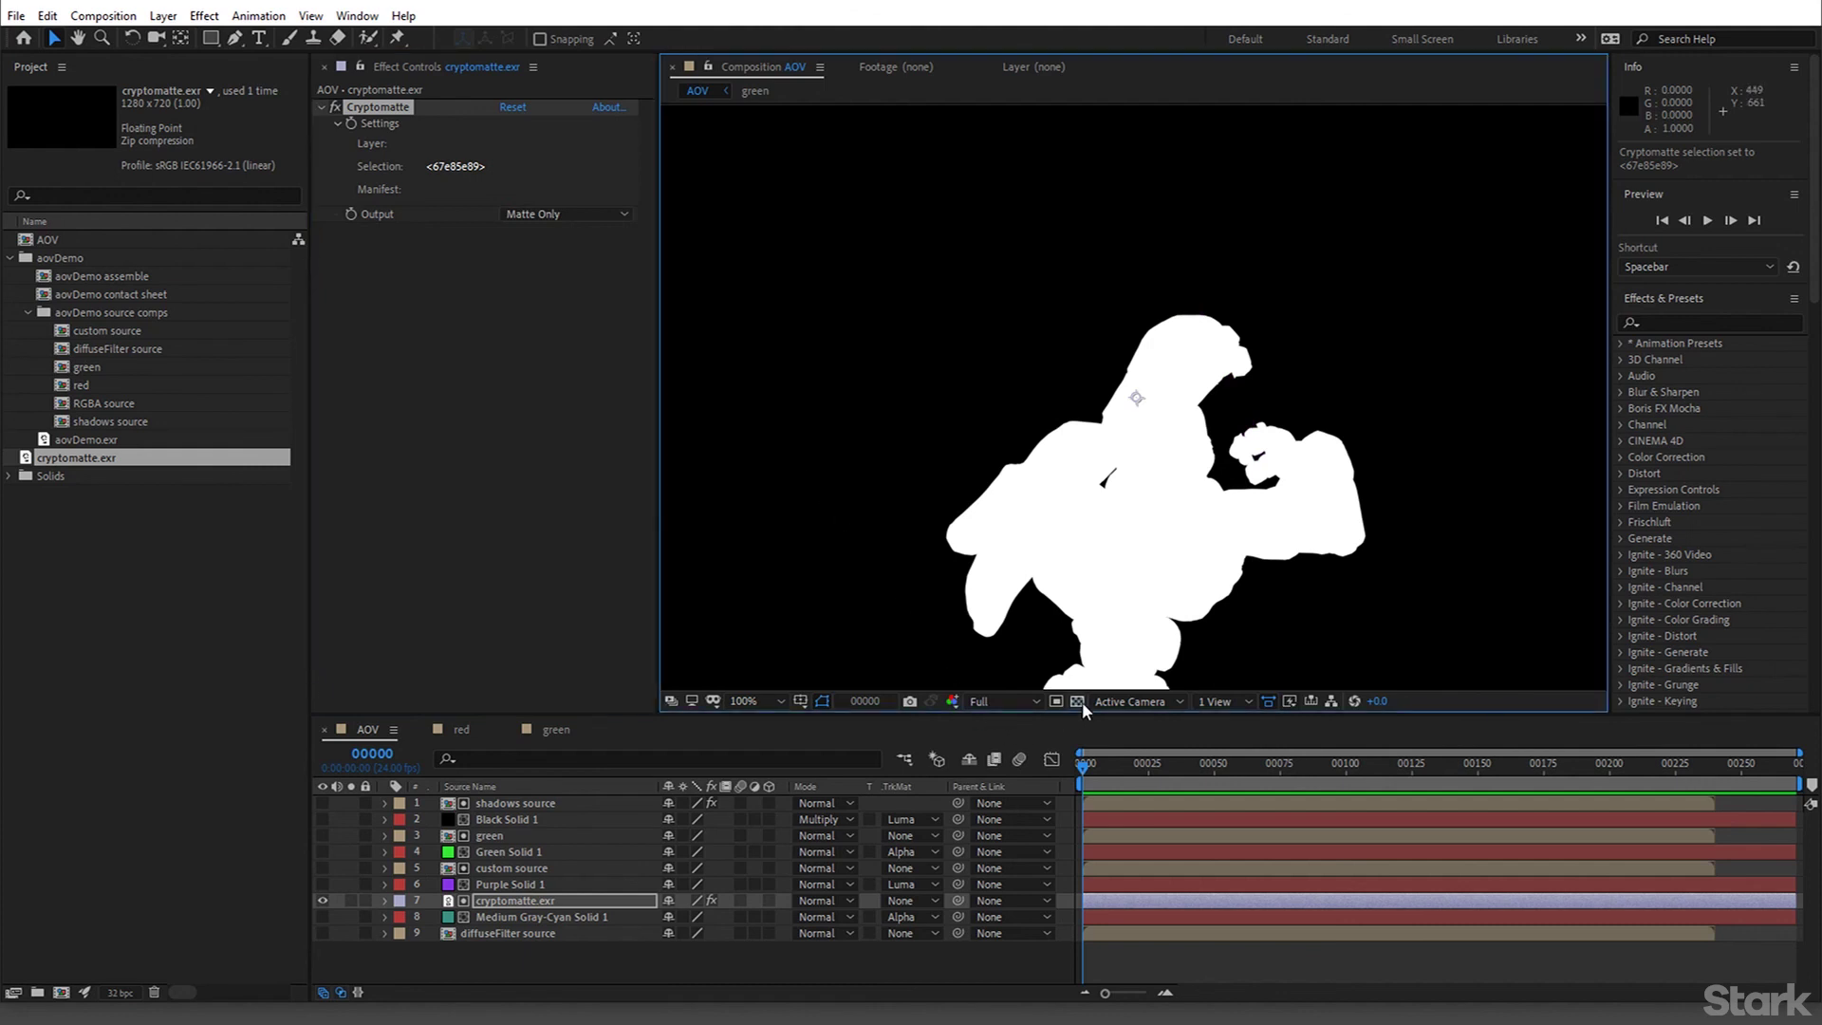
Set the Cryptomatte output to Matted RGBA and display the composition over the transparency grid
{"action": "left_click", "coordinate": [613, 213]}
{"action": "left_click", "coordinate": [597, 276]}
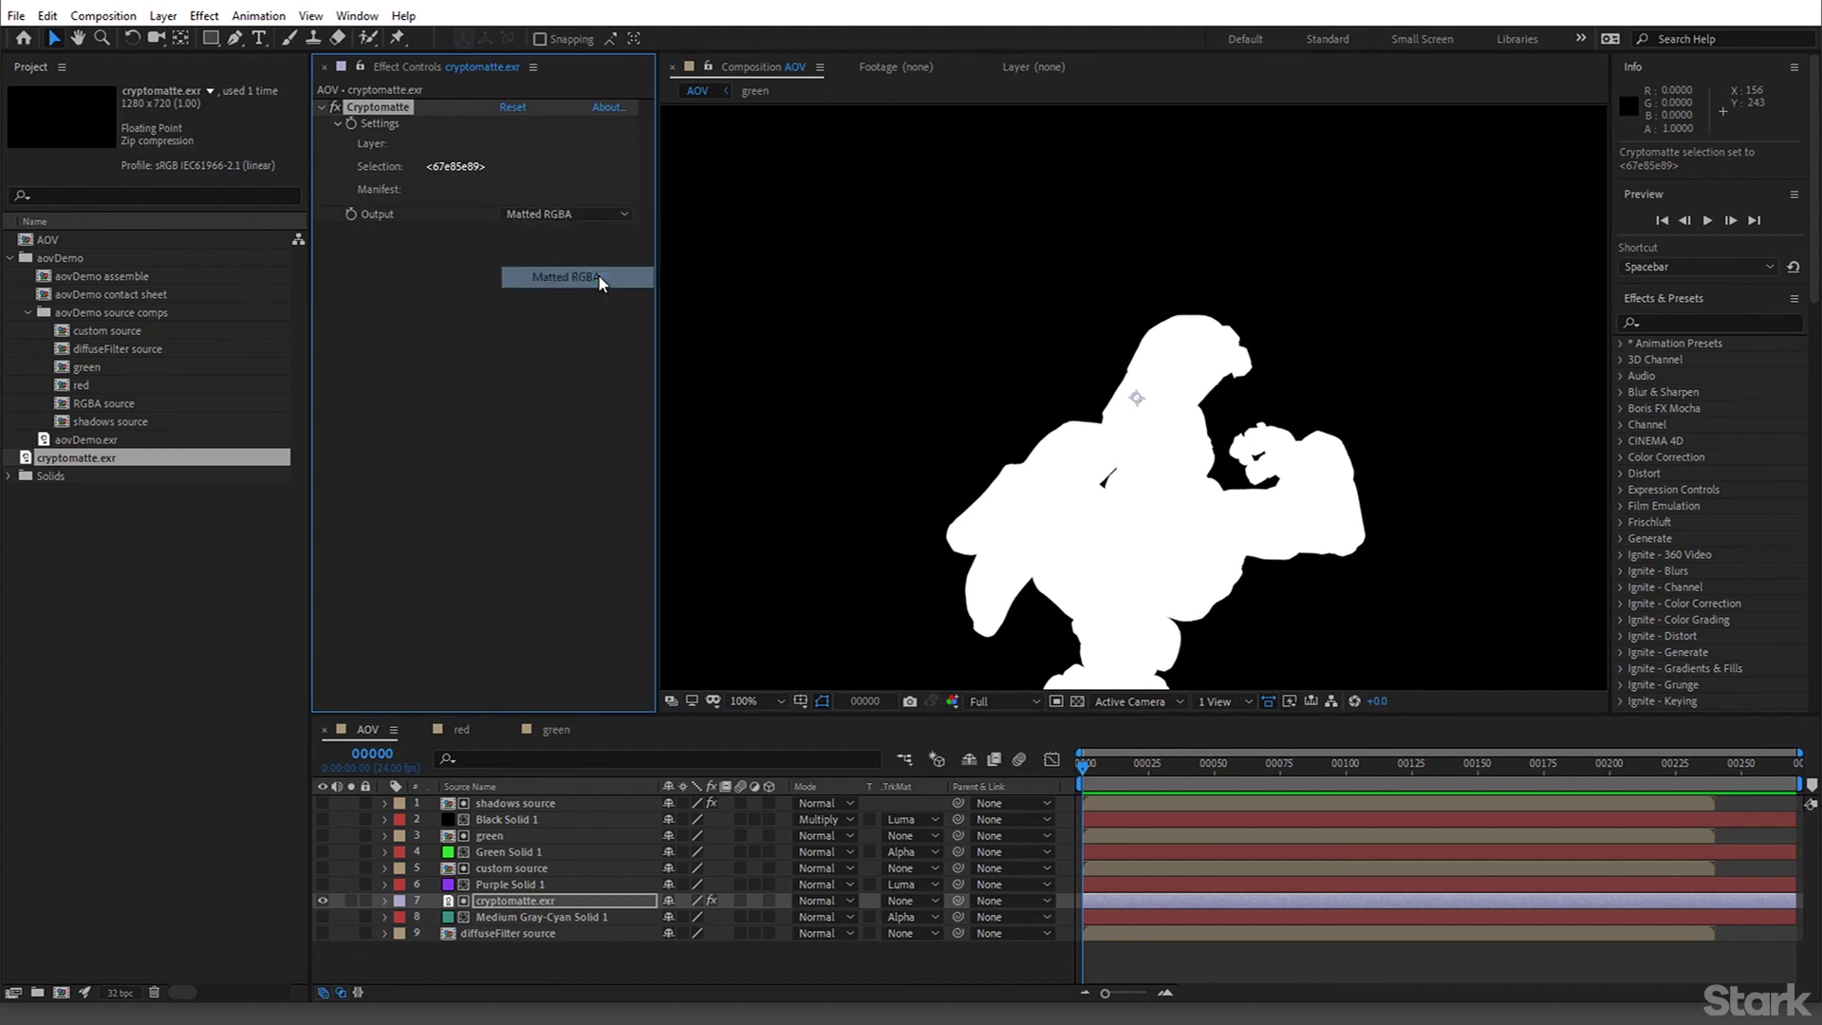
{"action": "left_click", "coordinate": [1077, 701]}
{"action": "scroll", "coordinate": [1084, 619], "scroll_direction": "down", "scroll_amount": 2}
{"action": "scroll", "coordinate": [1084, 619], "scroll_direction": "up", "scroll_amount": 2}
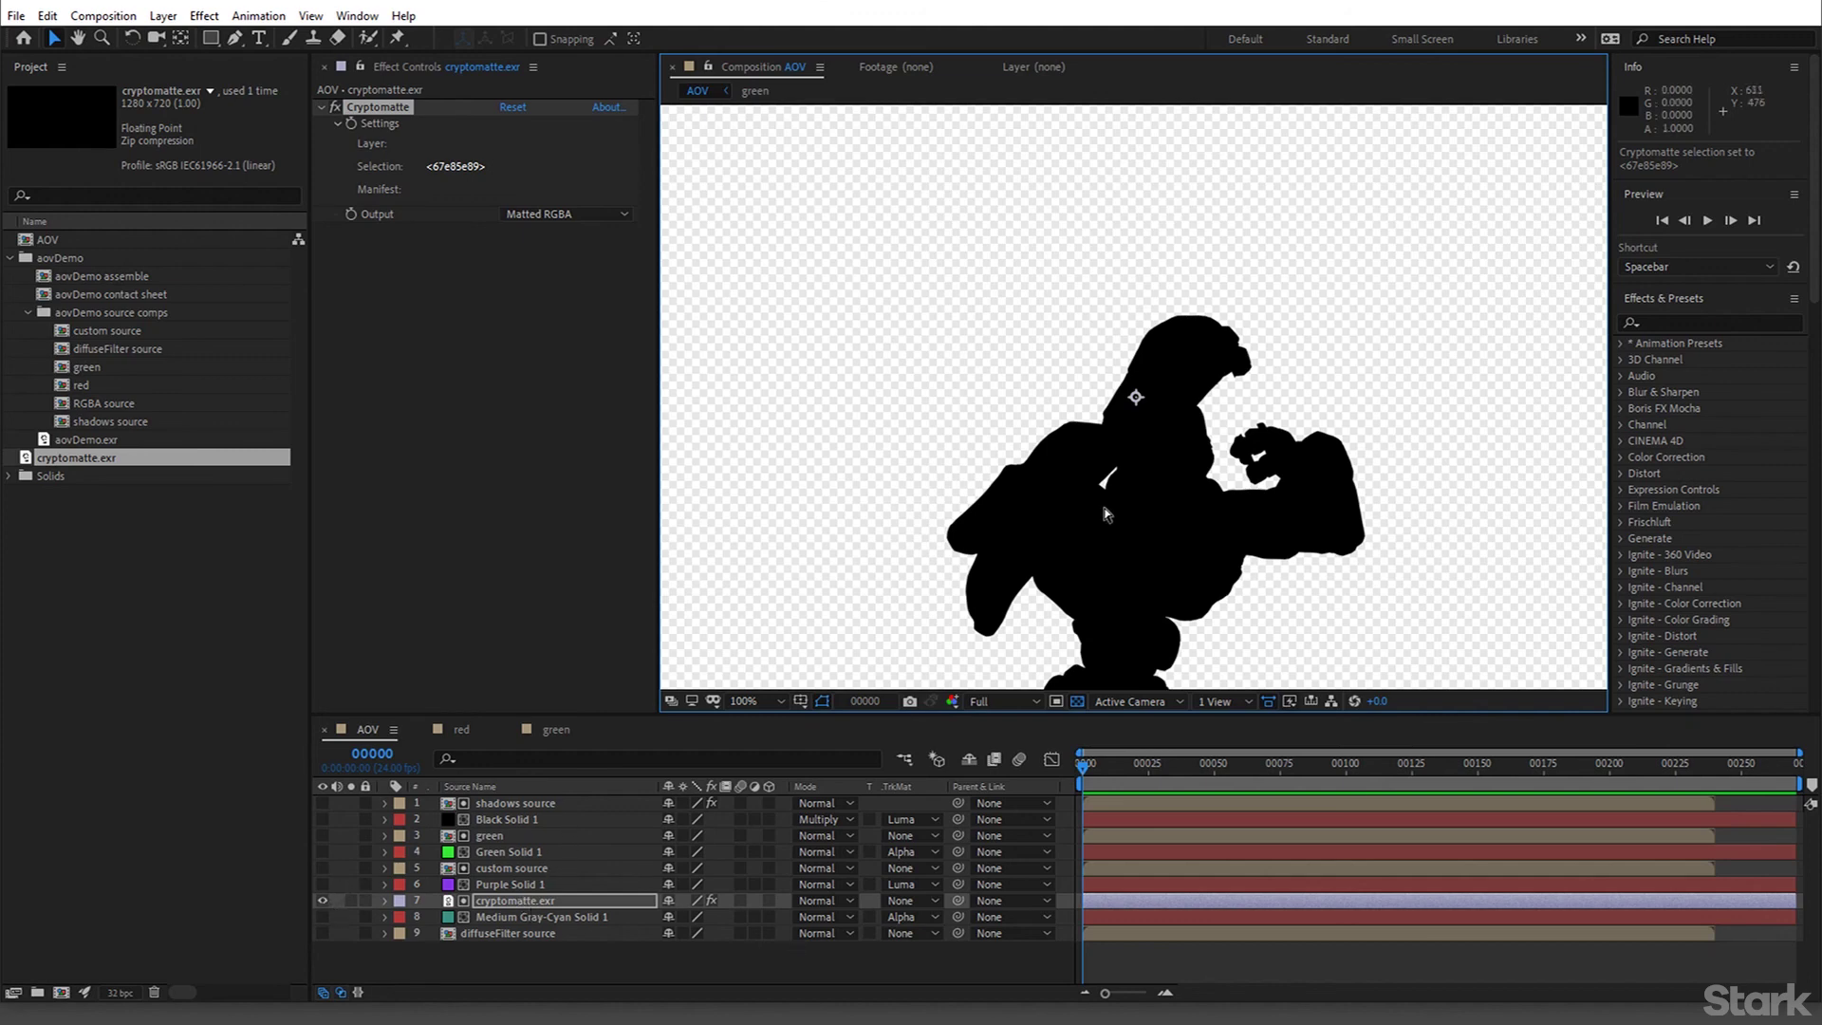
Hide the cryptomatte.exr layer and show Medium Gray-Cyan Solid 1, Purple Solid 1 and Green Solid 1
{"action": "left_click", "coordinate": [325, 899]}
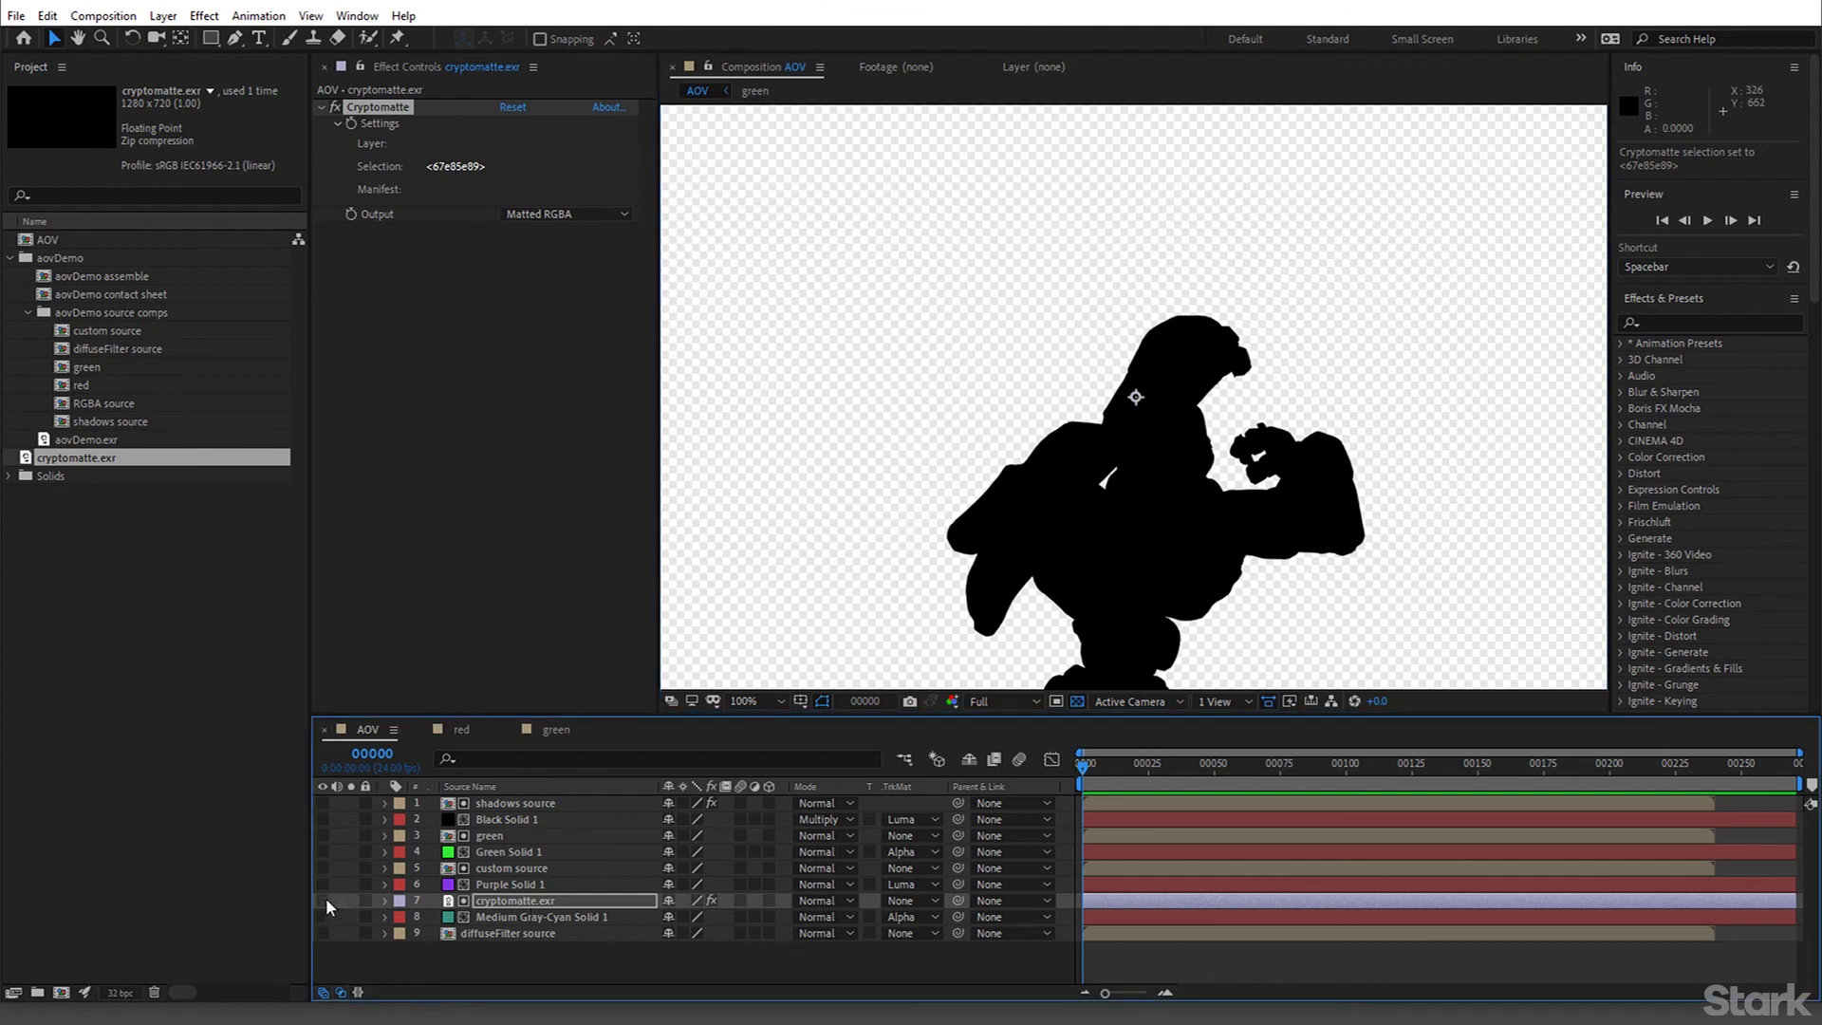
{"action": "left_click", "coordinate": [323, 916]}
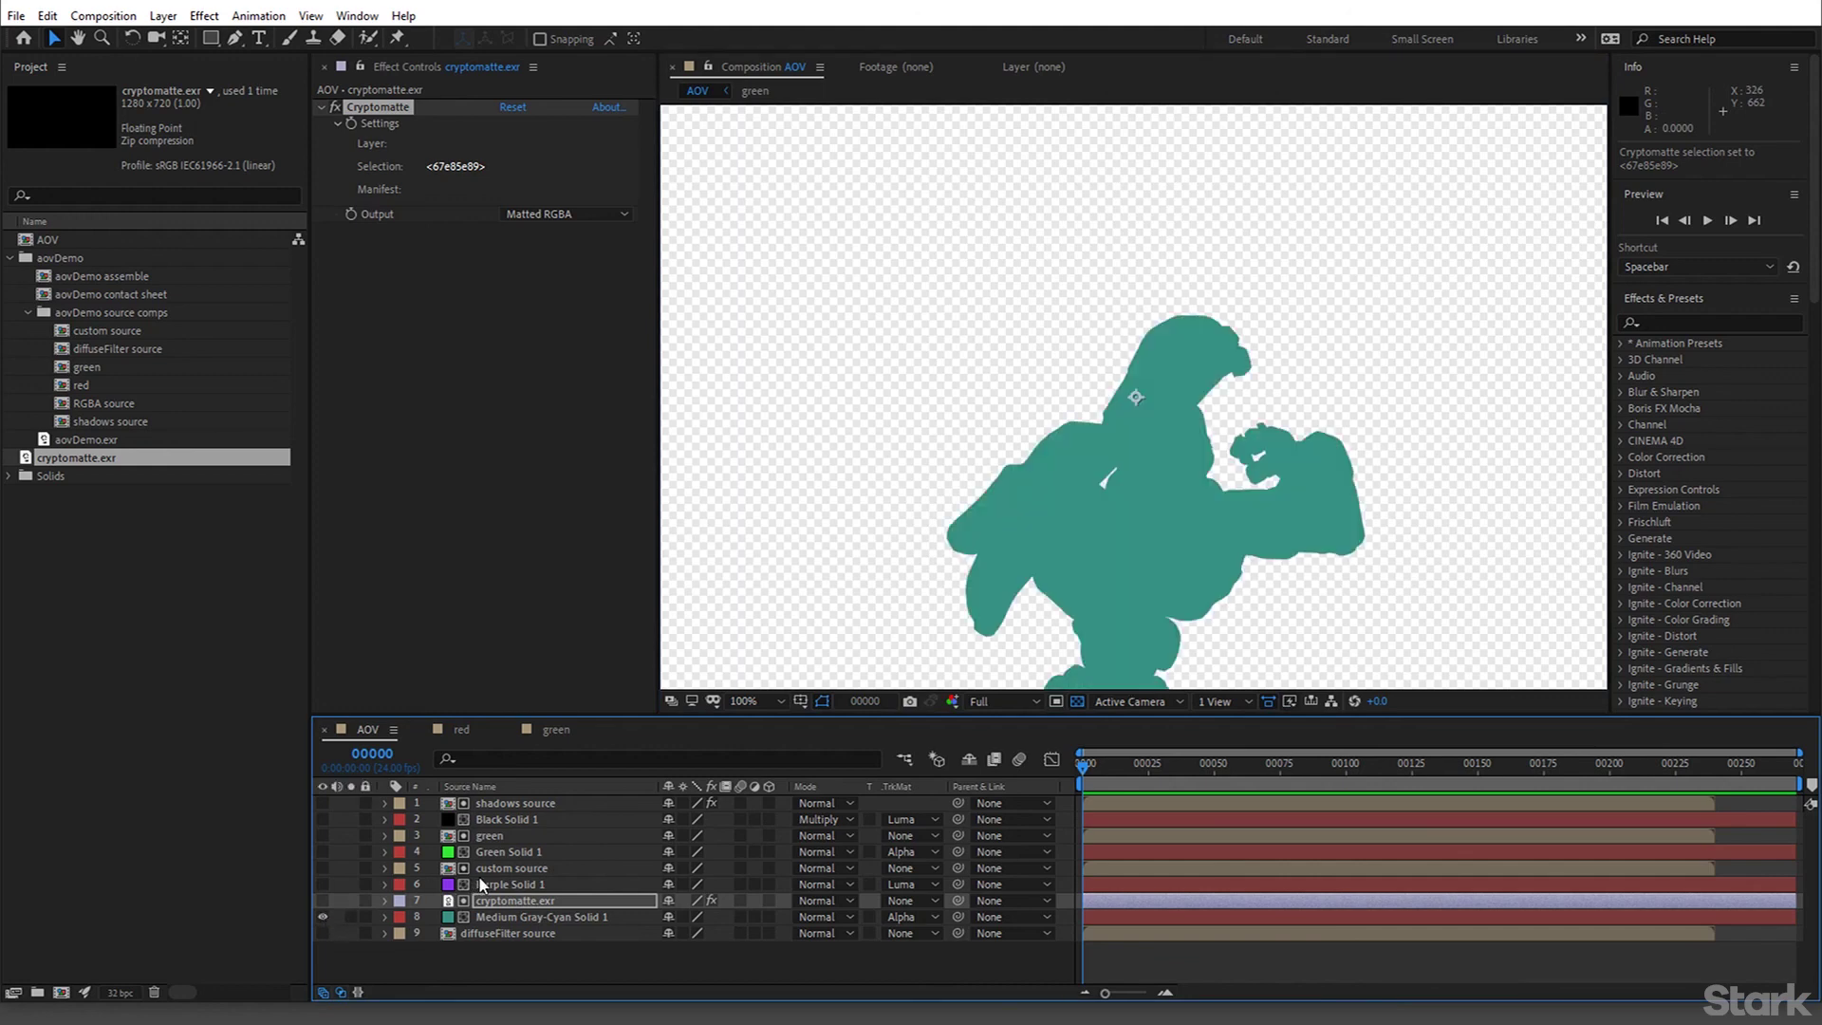
{"action": "left_click", "coordinate": [480, 883]}
{"action": "left_click", "coordinate": [322, 883]}
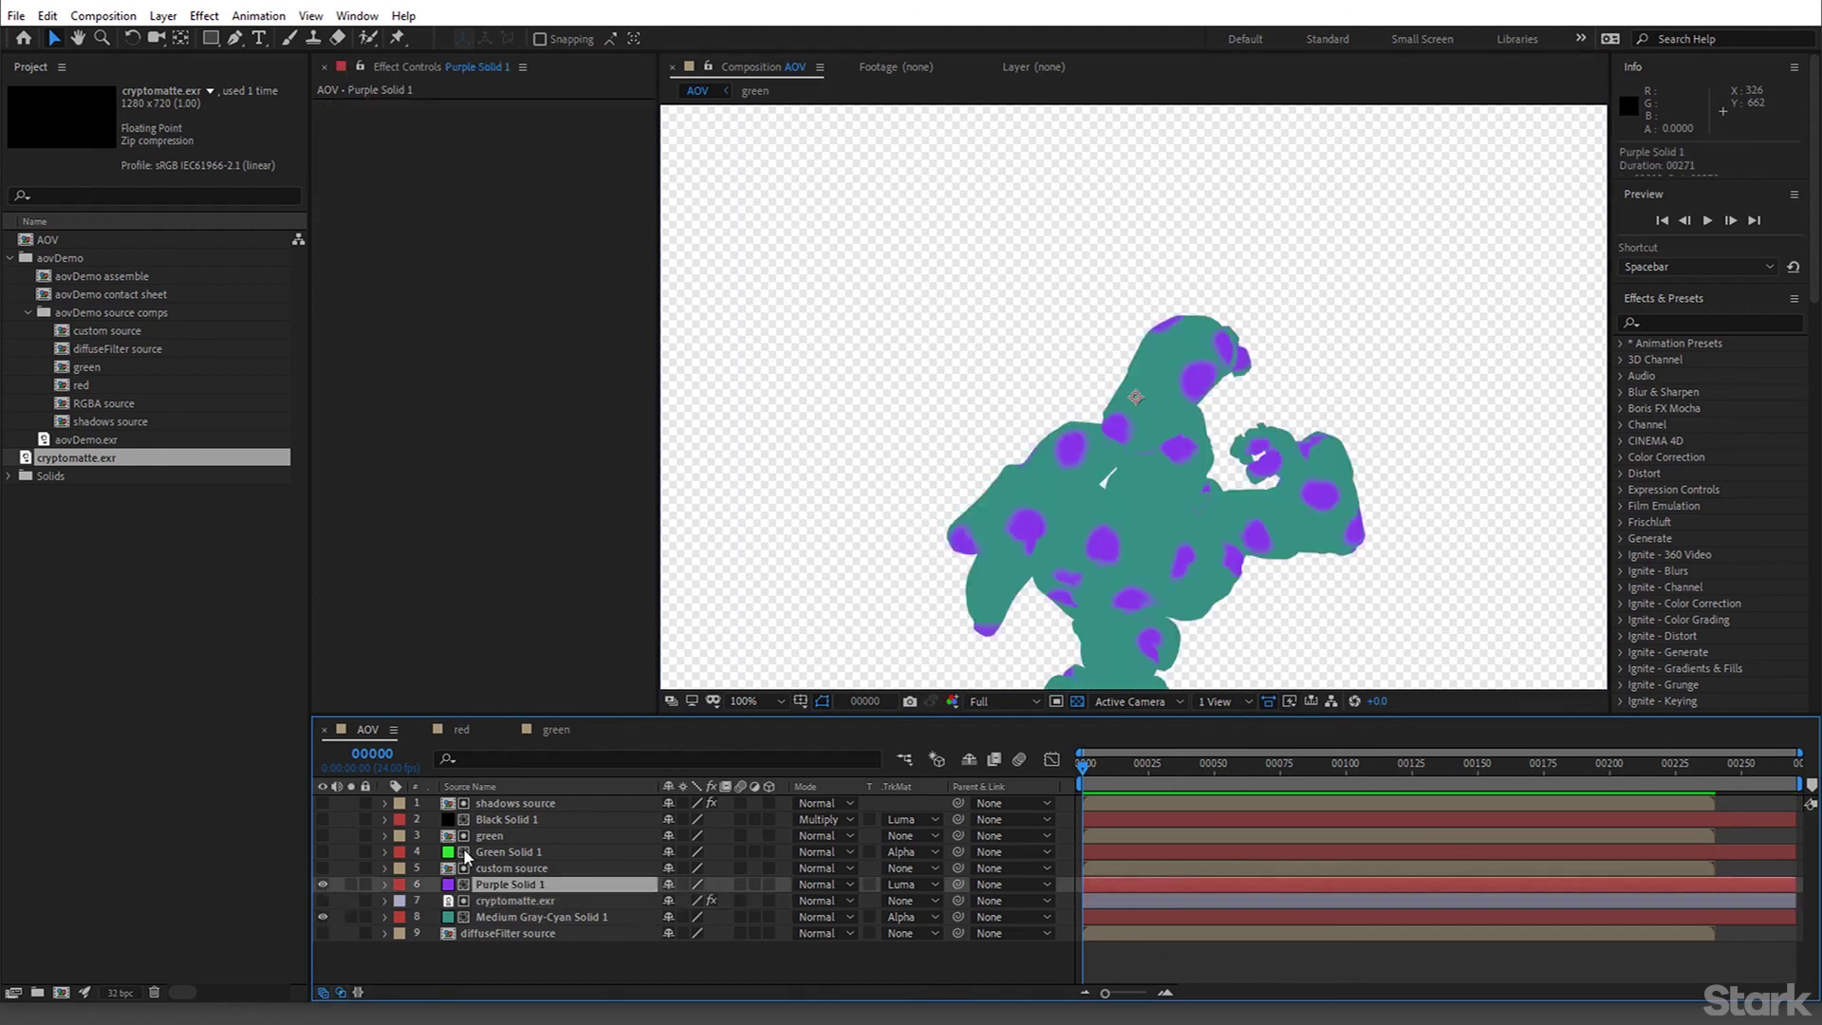
{"action": "left_click", "coordinate": [503, 852]}
{"action": "left_click", "coordinate": [323, 851]}
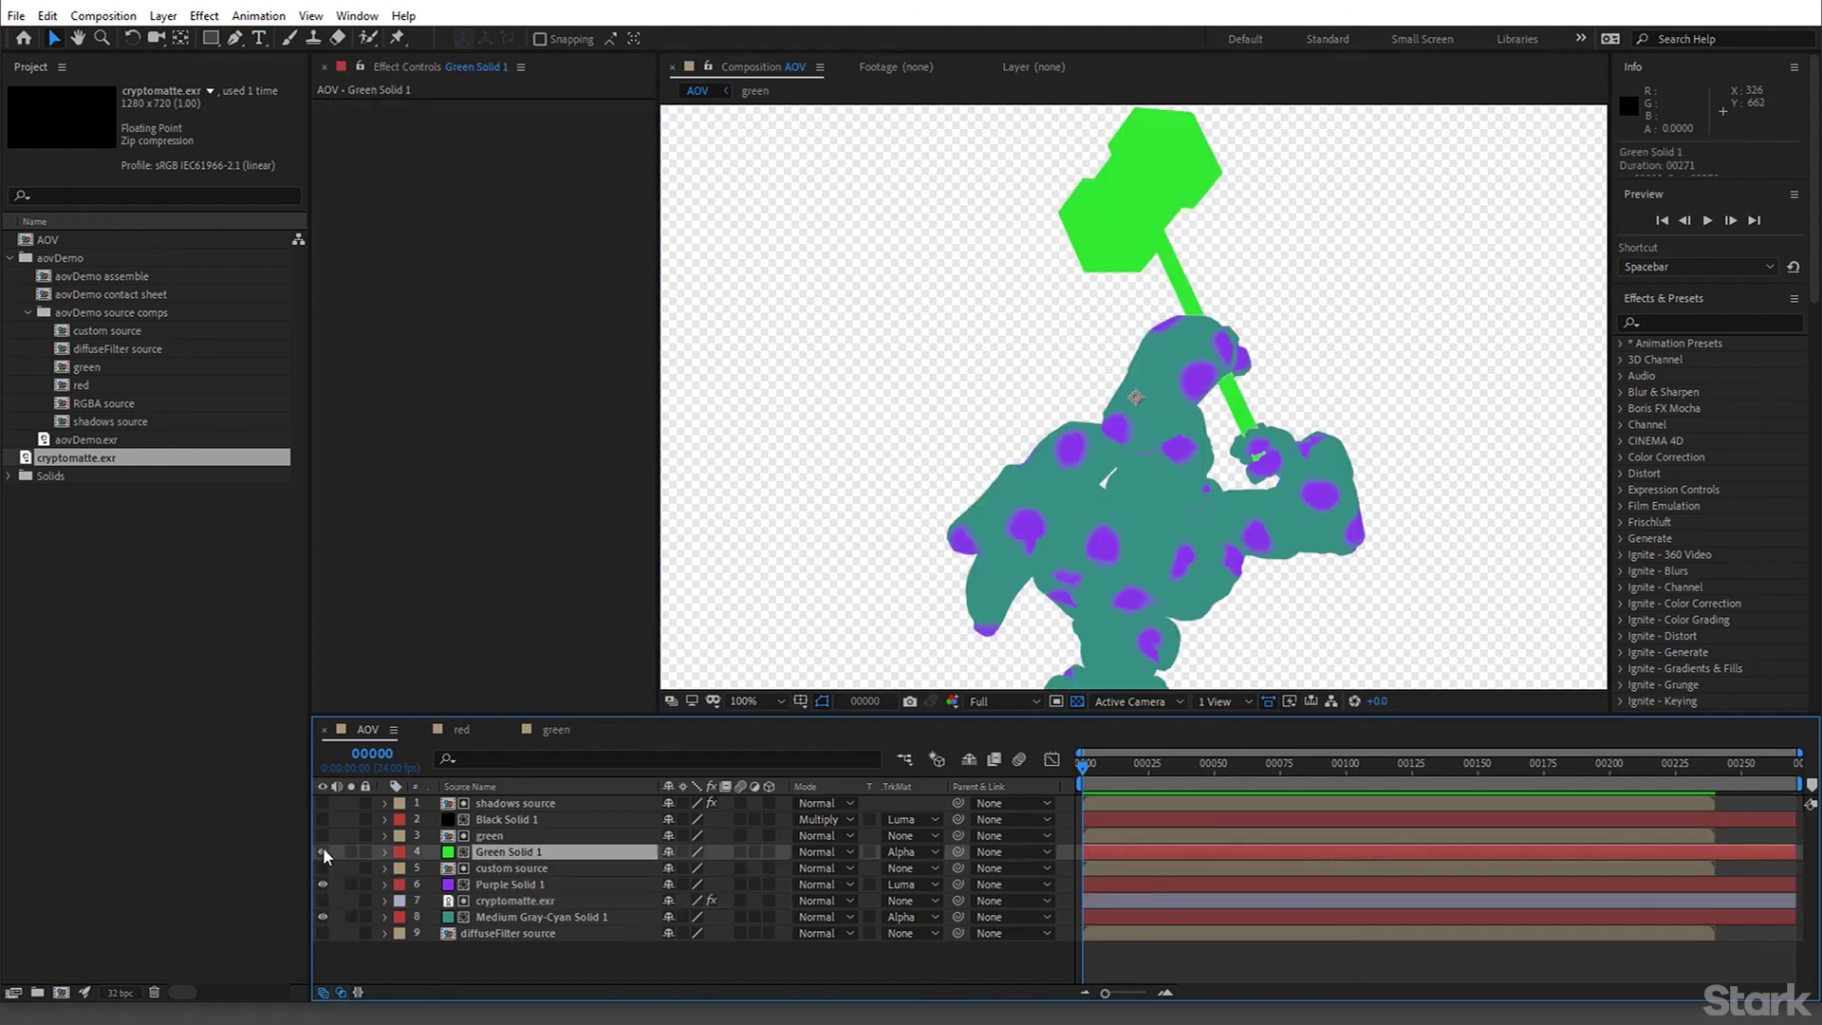
Preview the shadows source layer on its own, hide it again and show Black Solid 1
{"action": "left_click", "coordinate": [493, 802]}
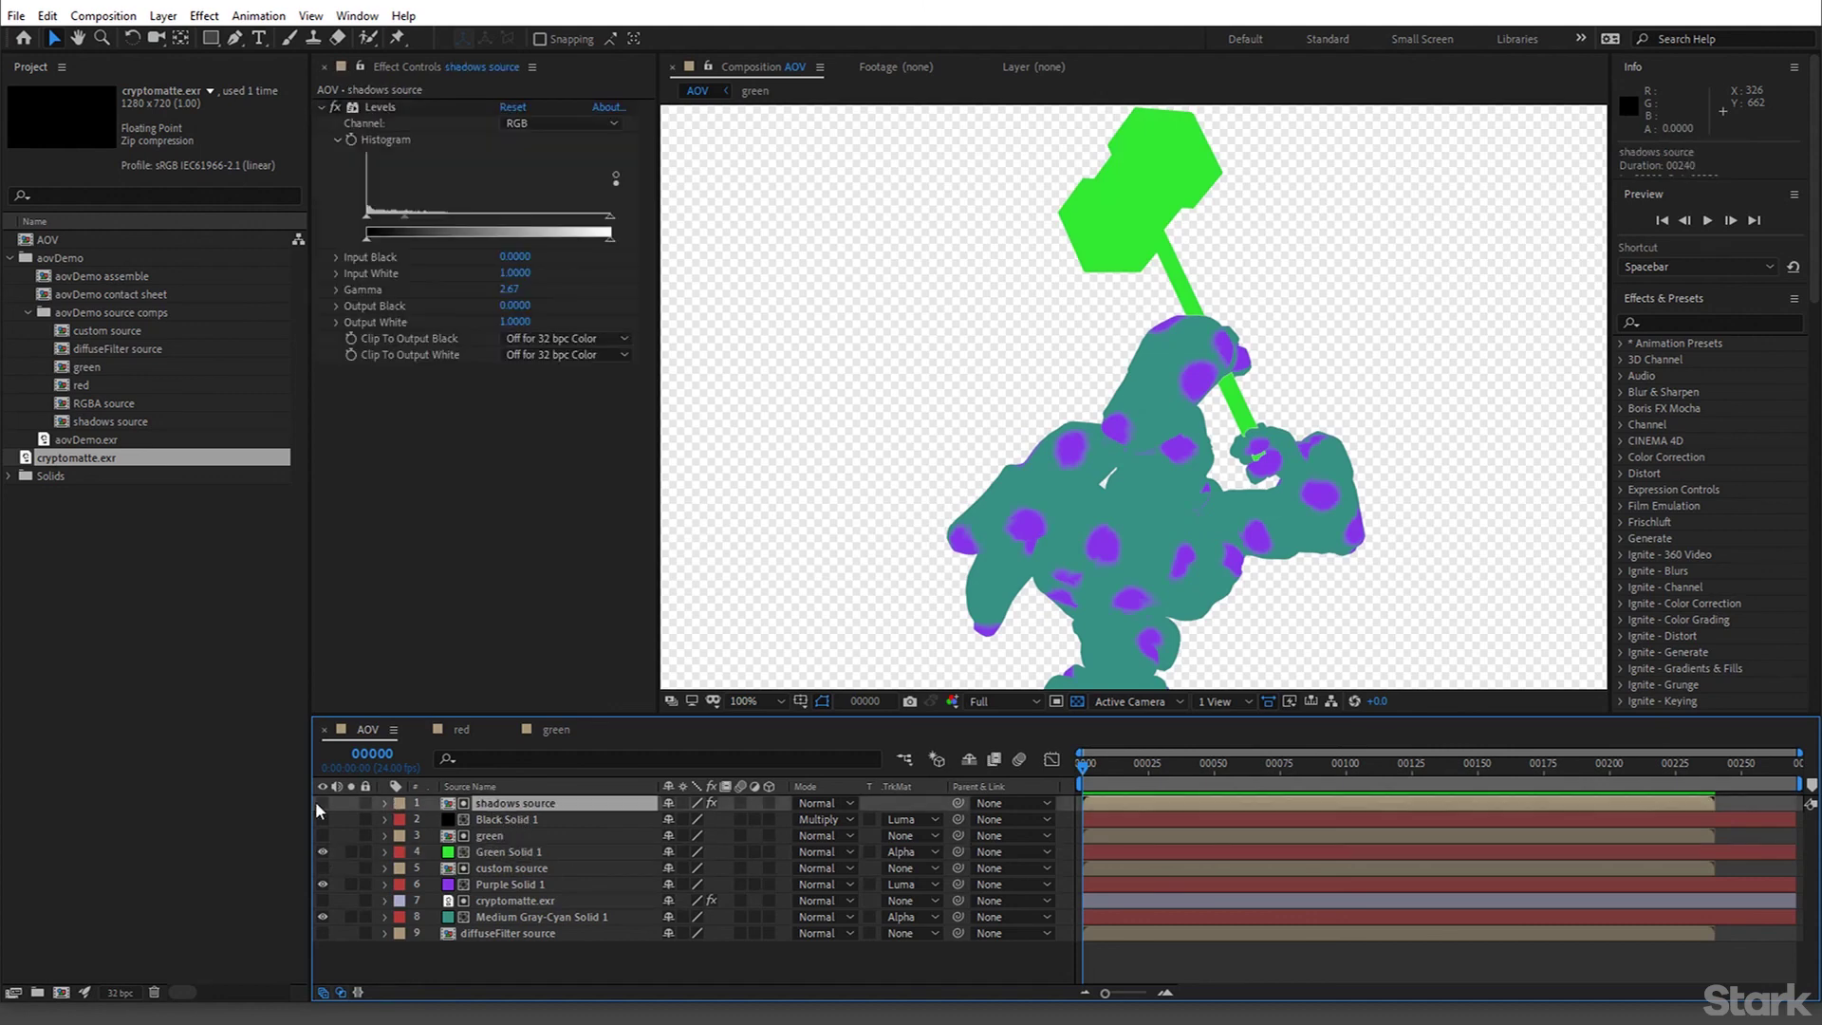
{"action": "left_click", "coordinate": [323, 802]}
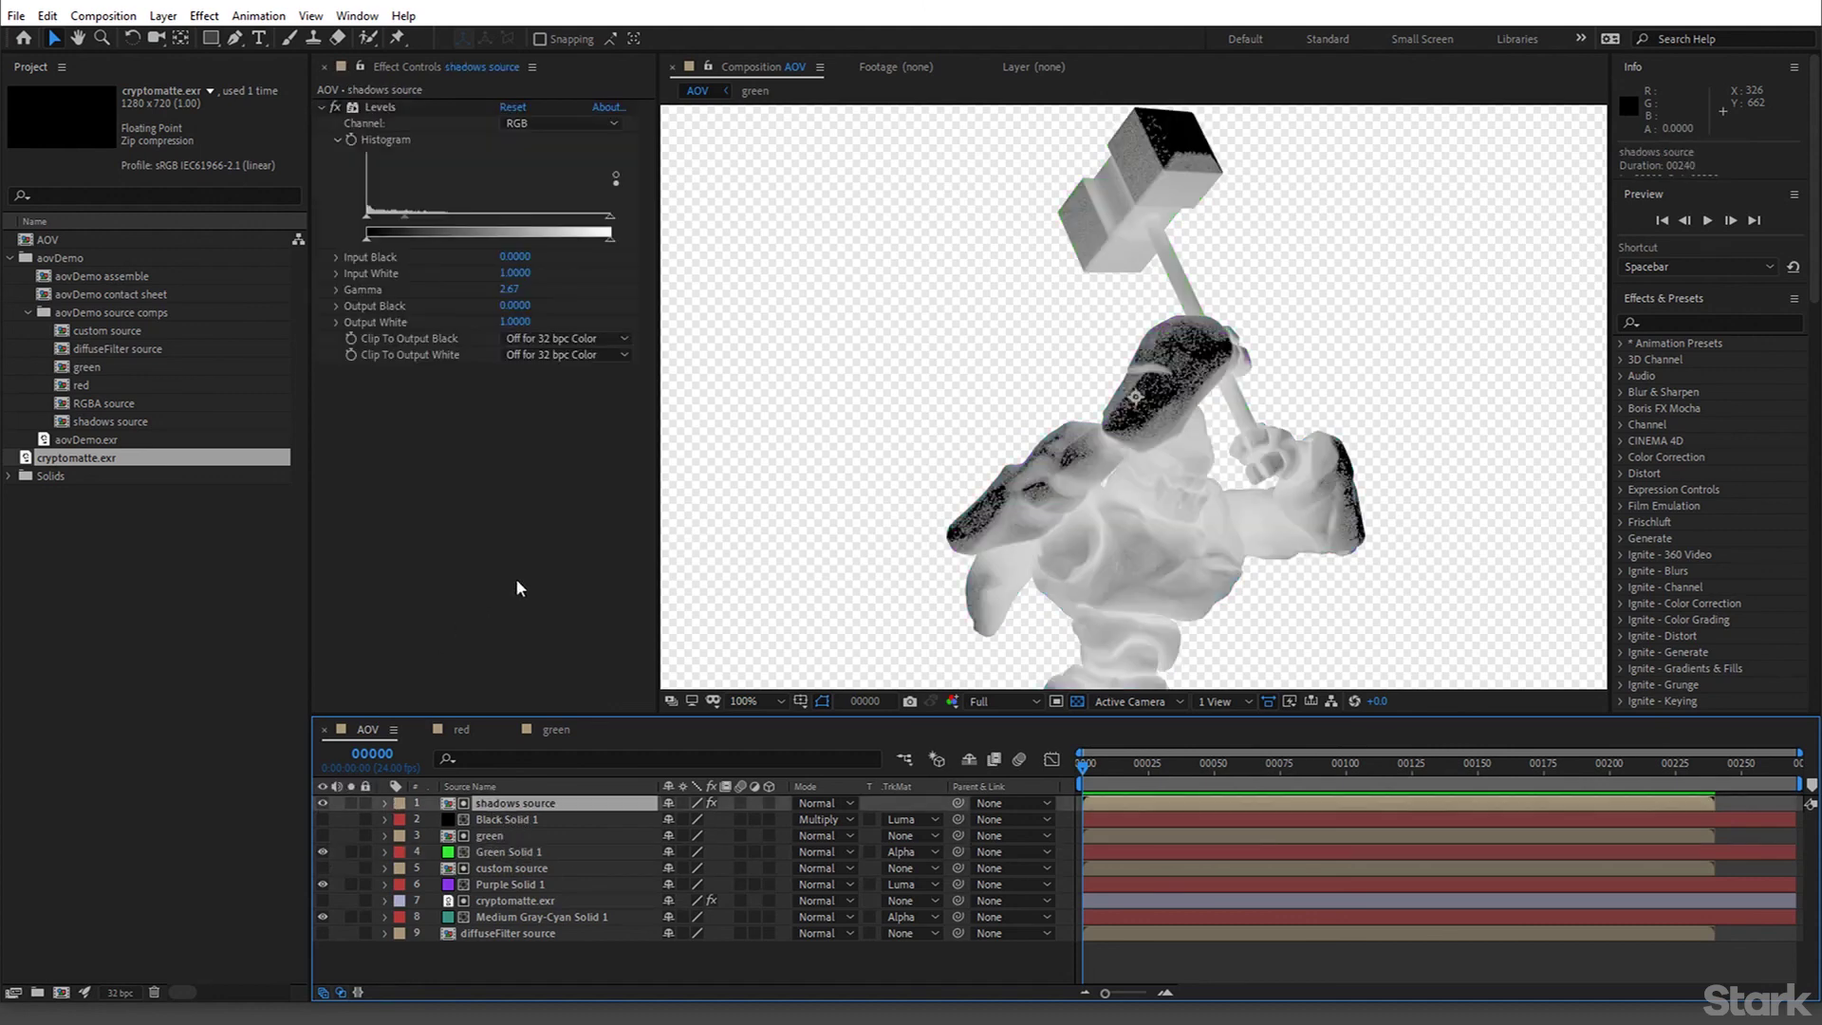
{"action": "left_click", "coordinate": [323, 803]}
{"action": "left_click", "coordinate": [321, 816]}
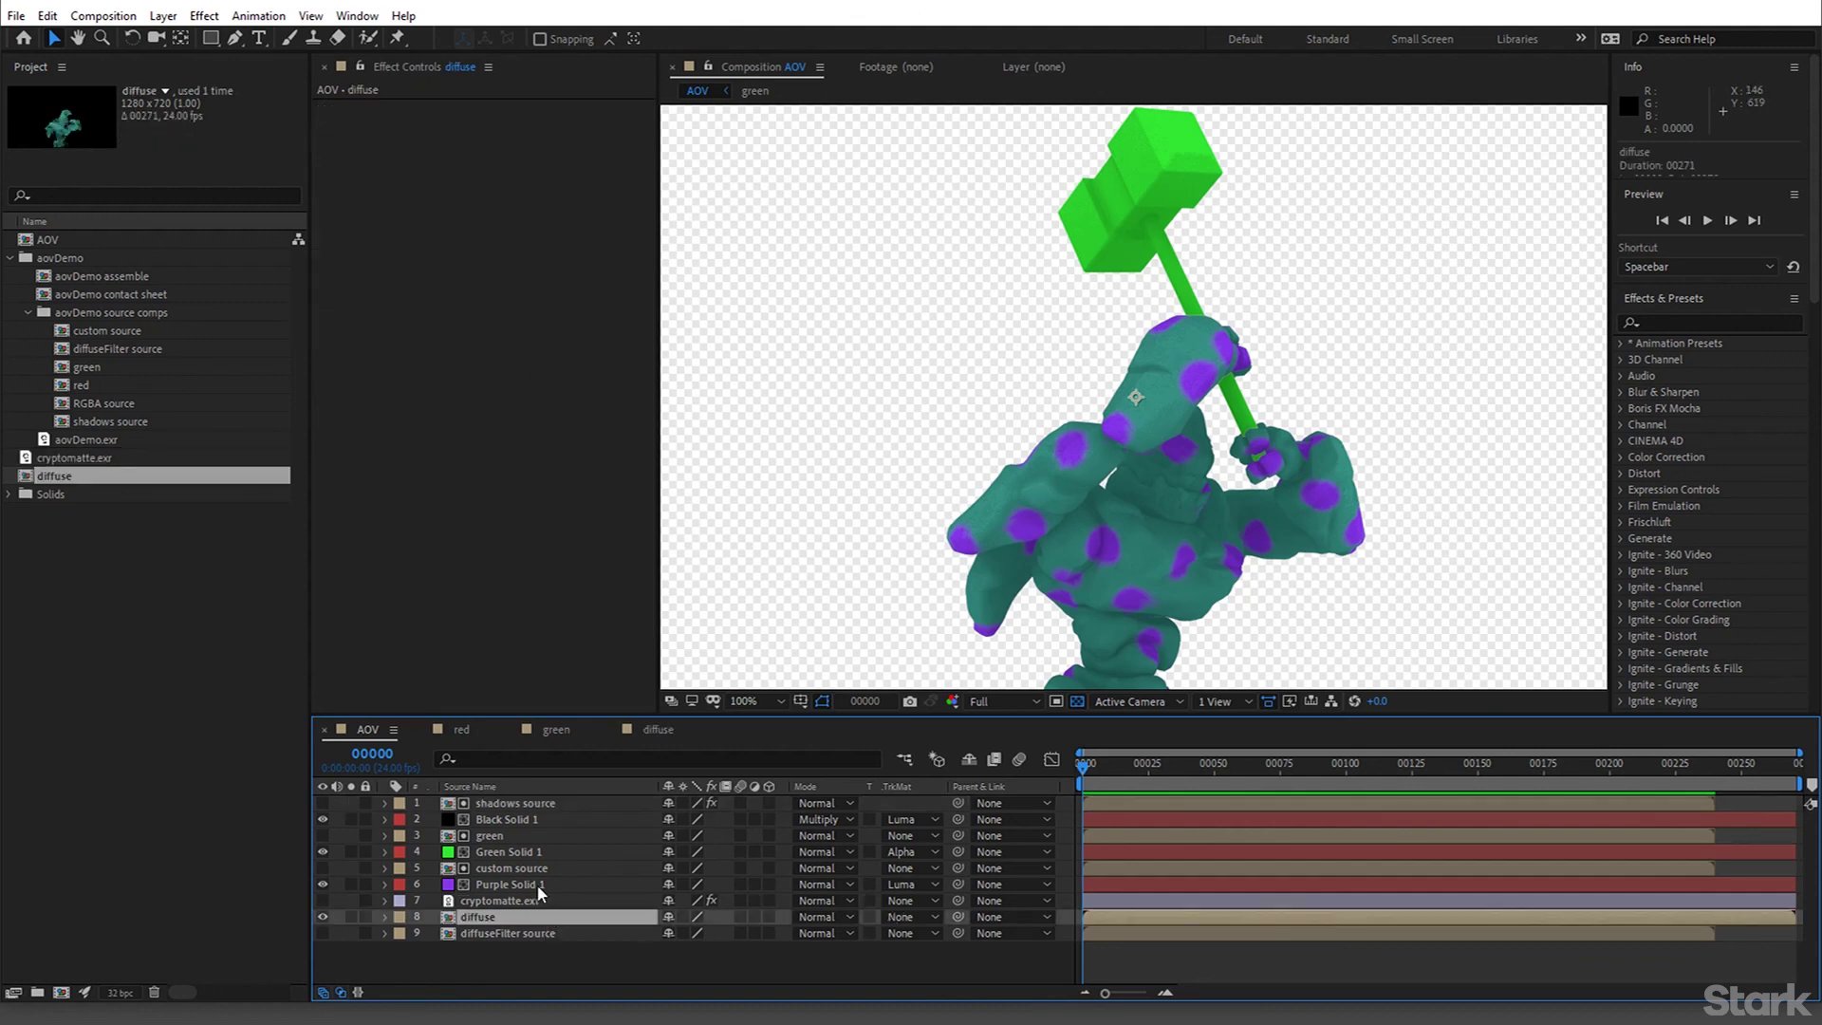
Apply Hue/Saturation to Purple Solid 1 and shift its master hue to 210°
{"action": "left_click", "coordinate": [538, 885]}
{"action": "key", "text": "ctrl+space"}
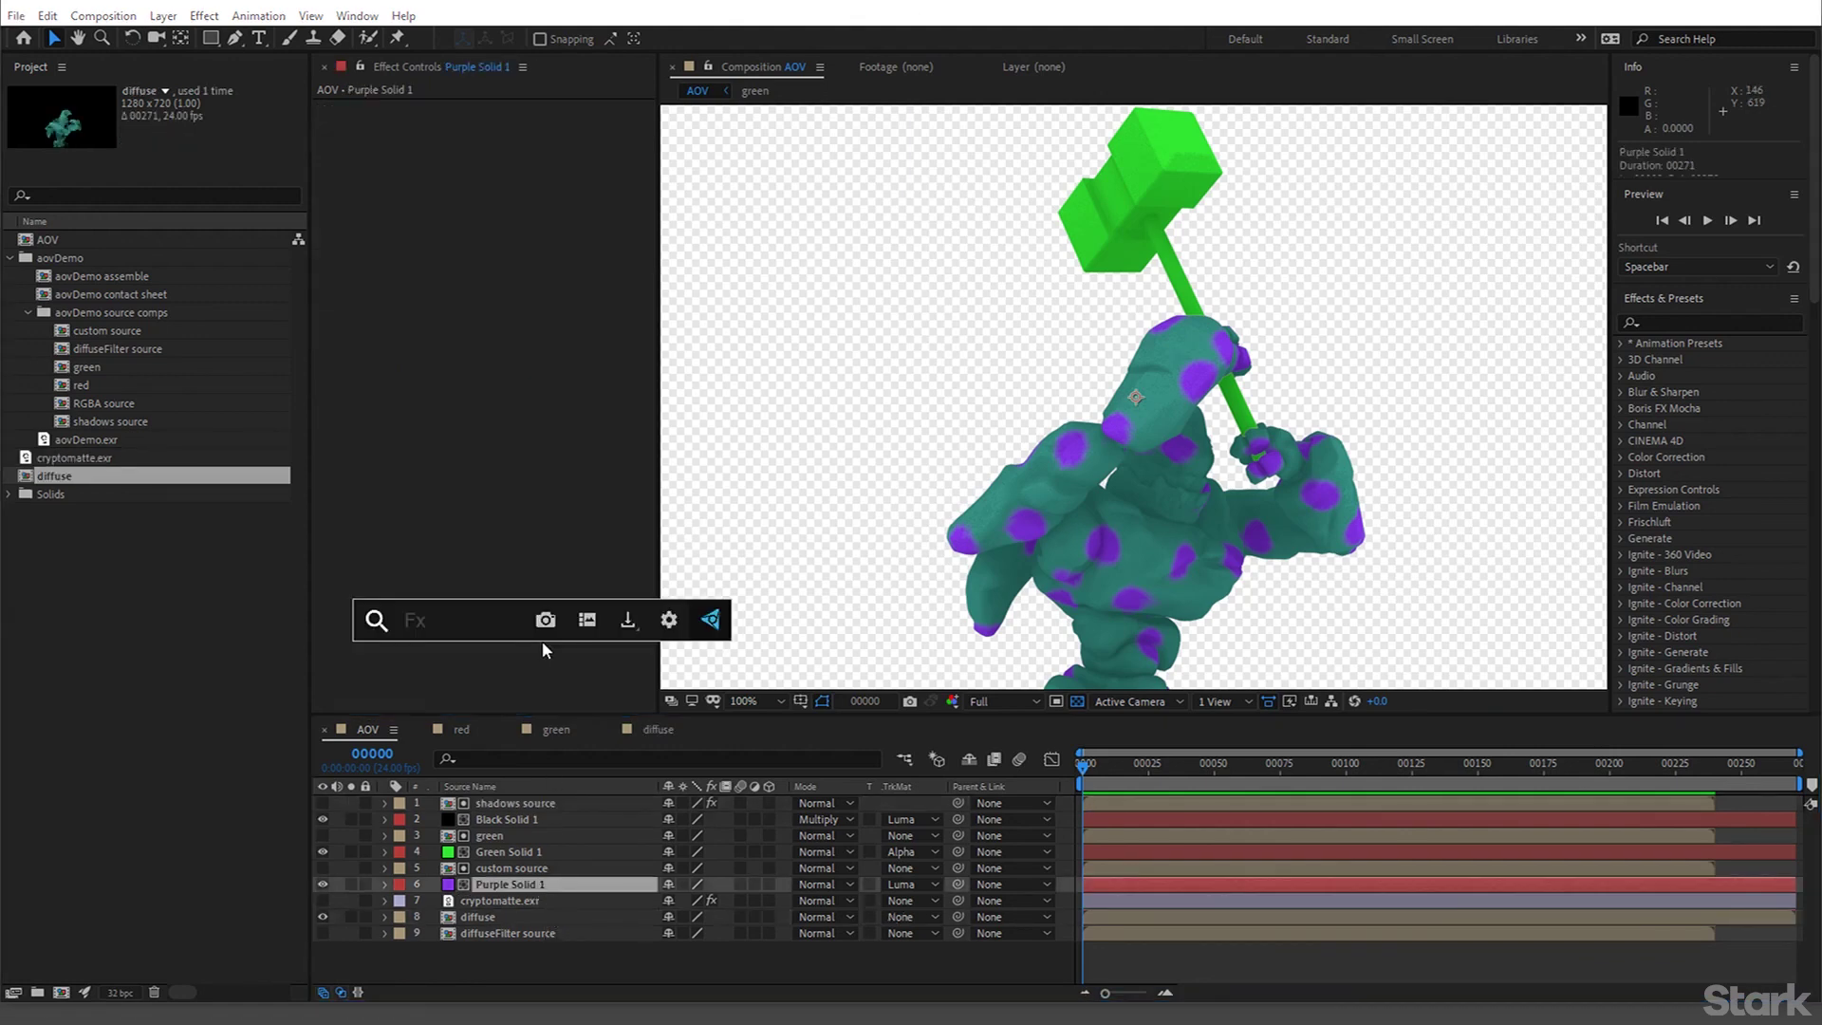
{"action": "type", "text": "hu"}
{"action": "key", "text": "Return"}
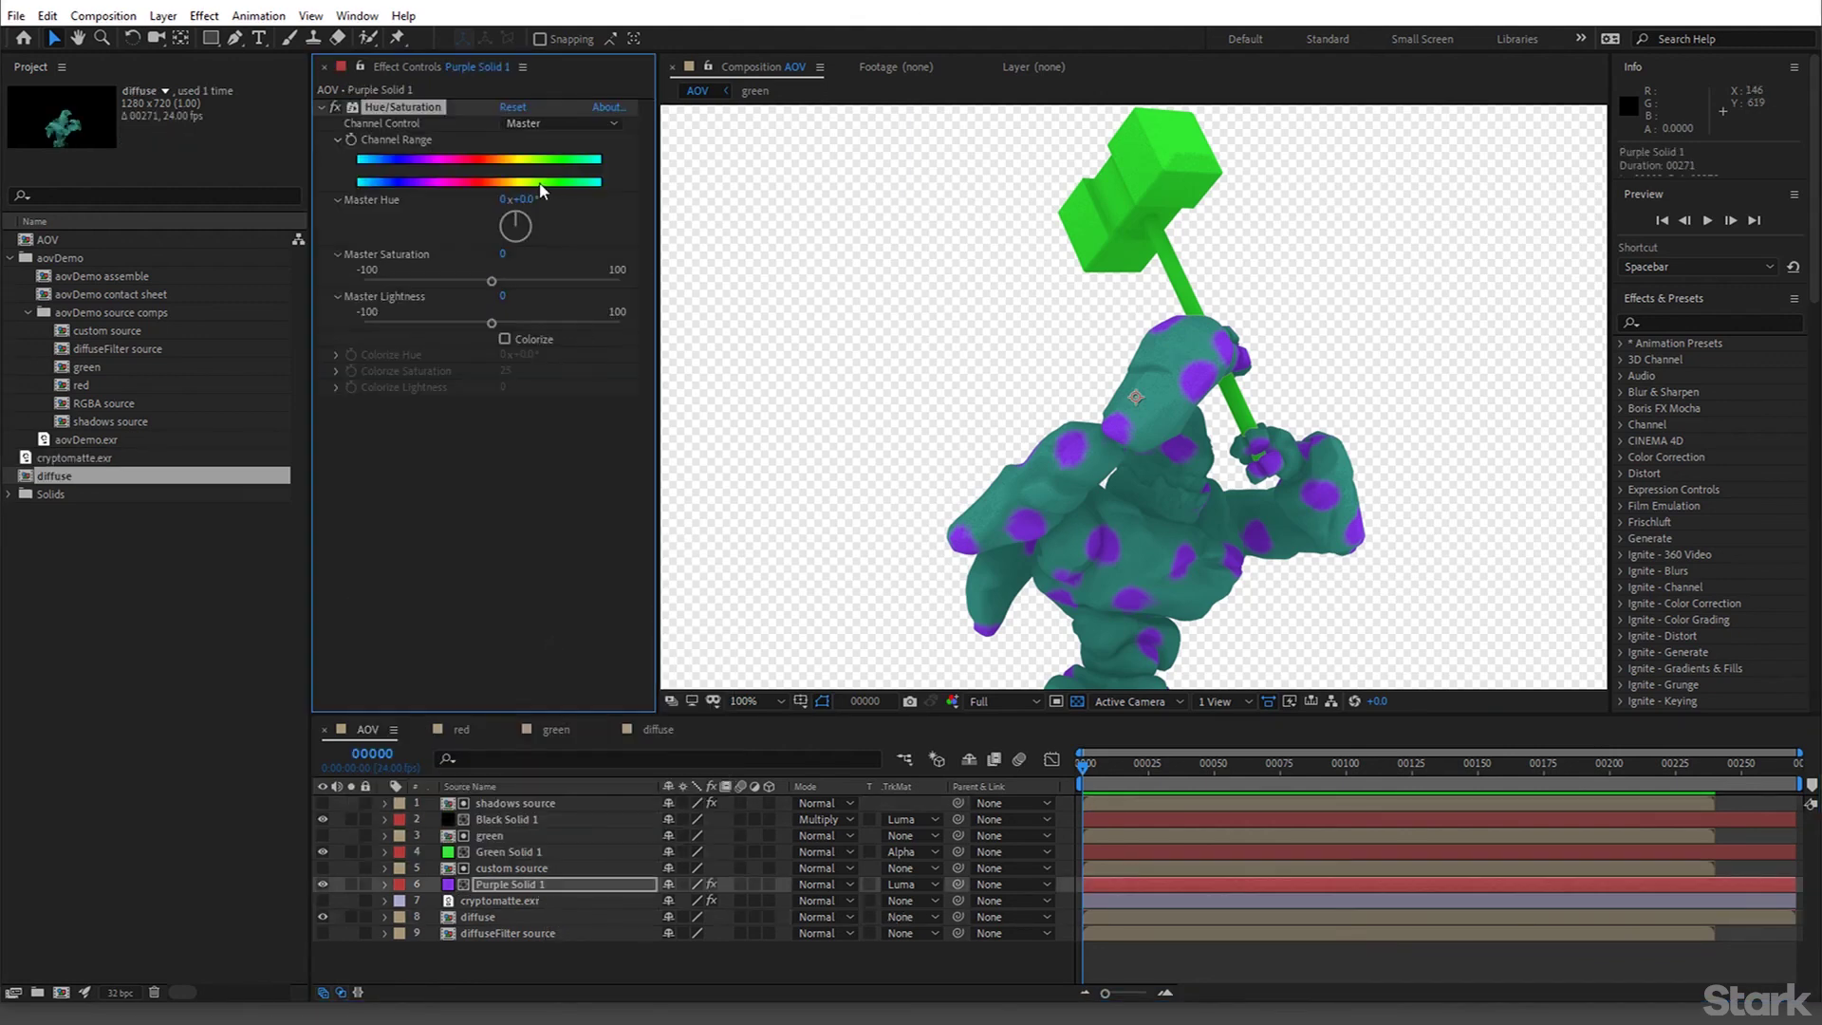
{"action": "left_click_drag", "start_coordinate": [531, 199], "coordinate": [721, 195]}
{"action": "left_click", "coordinate": [887, 347]}
Create a comp-sized 1280 x 720 px solid layer in yellow, colour F6FF00
{"action": "left_click", "coordinate": [164, 16]}
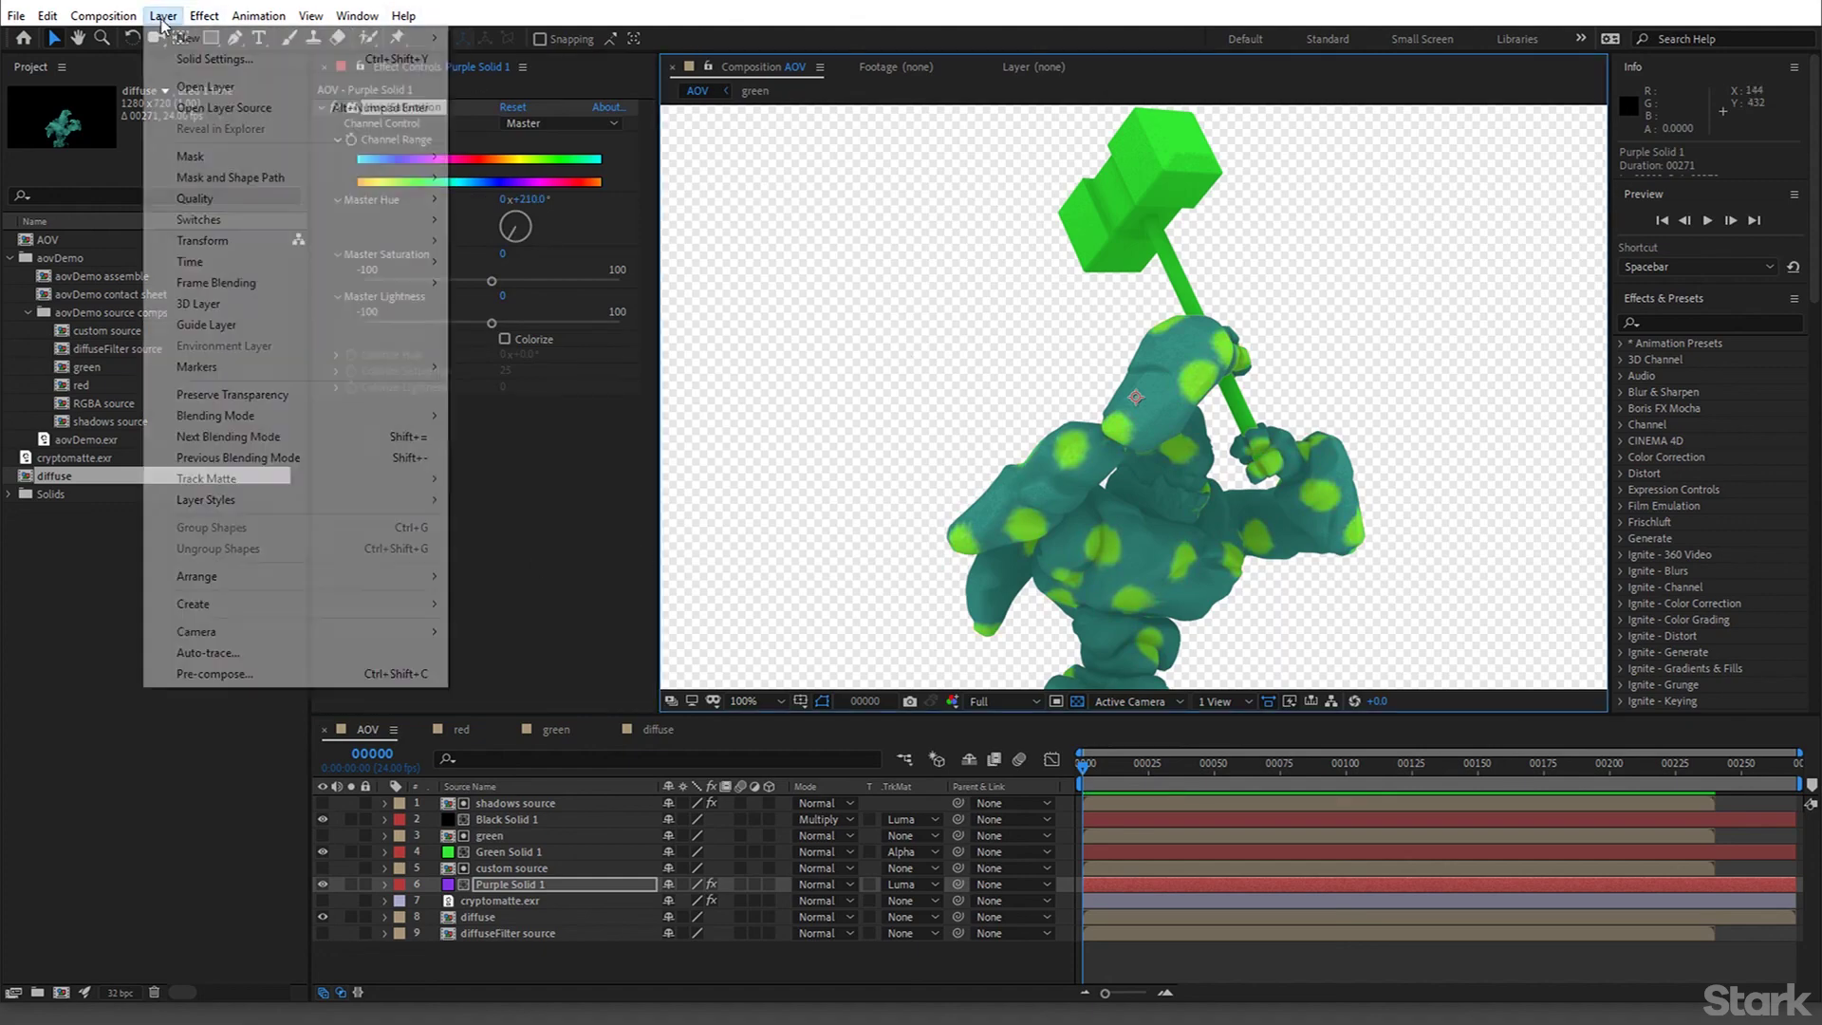
{"action": "mouse_move", "coordinate": [188, 38]}
{"action": "left_click", "coordinate": [489, 59]}
{"action": "left_click", "coordinate": [1260, 876]}
{"action": "left_click", "coordinate": [1237, 866]}
{"action": "left_click", "coordinate": [1221, 876]}
{"action": "left_click_drag", "start_coordinate": [1271, 601], "coordinate": [1279, 645]}
{"action": "left_click", "coordinate": [1247, 440]}
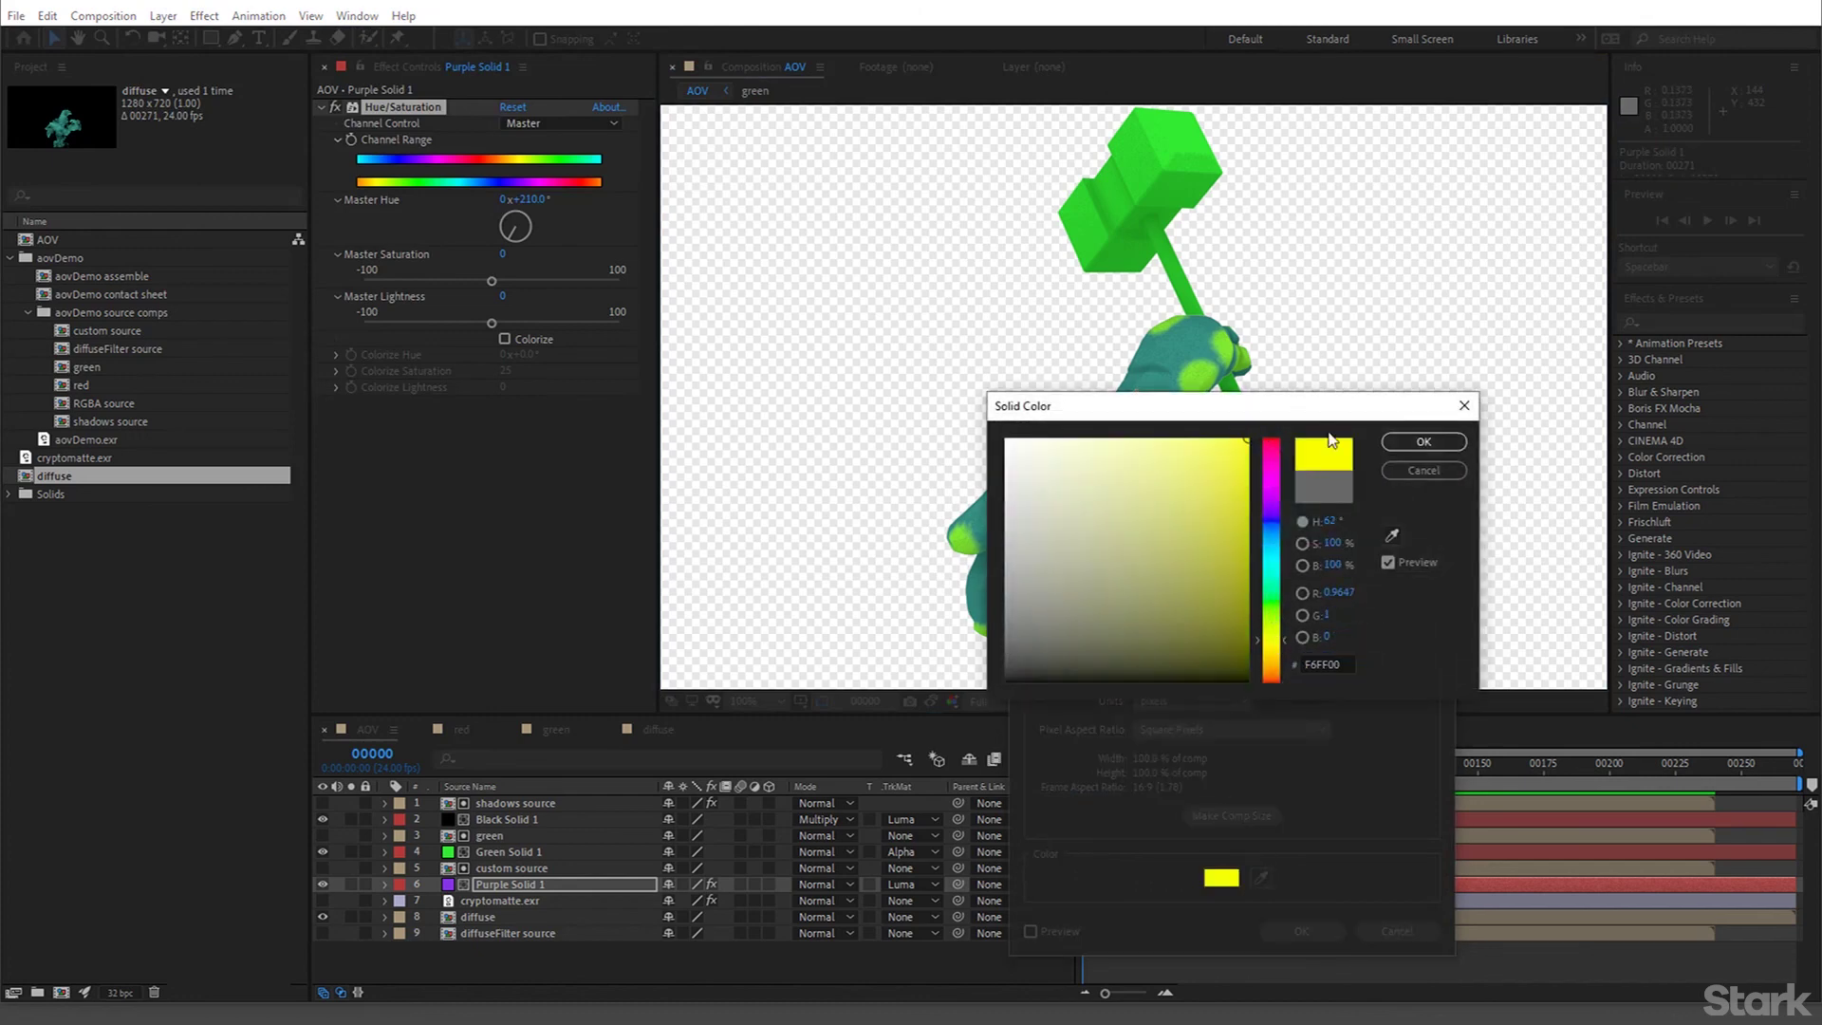
{"action": "left_click", "coordinate": [1428, 443]}
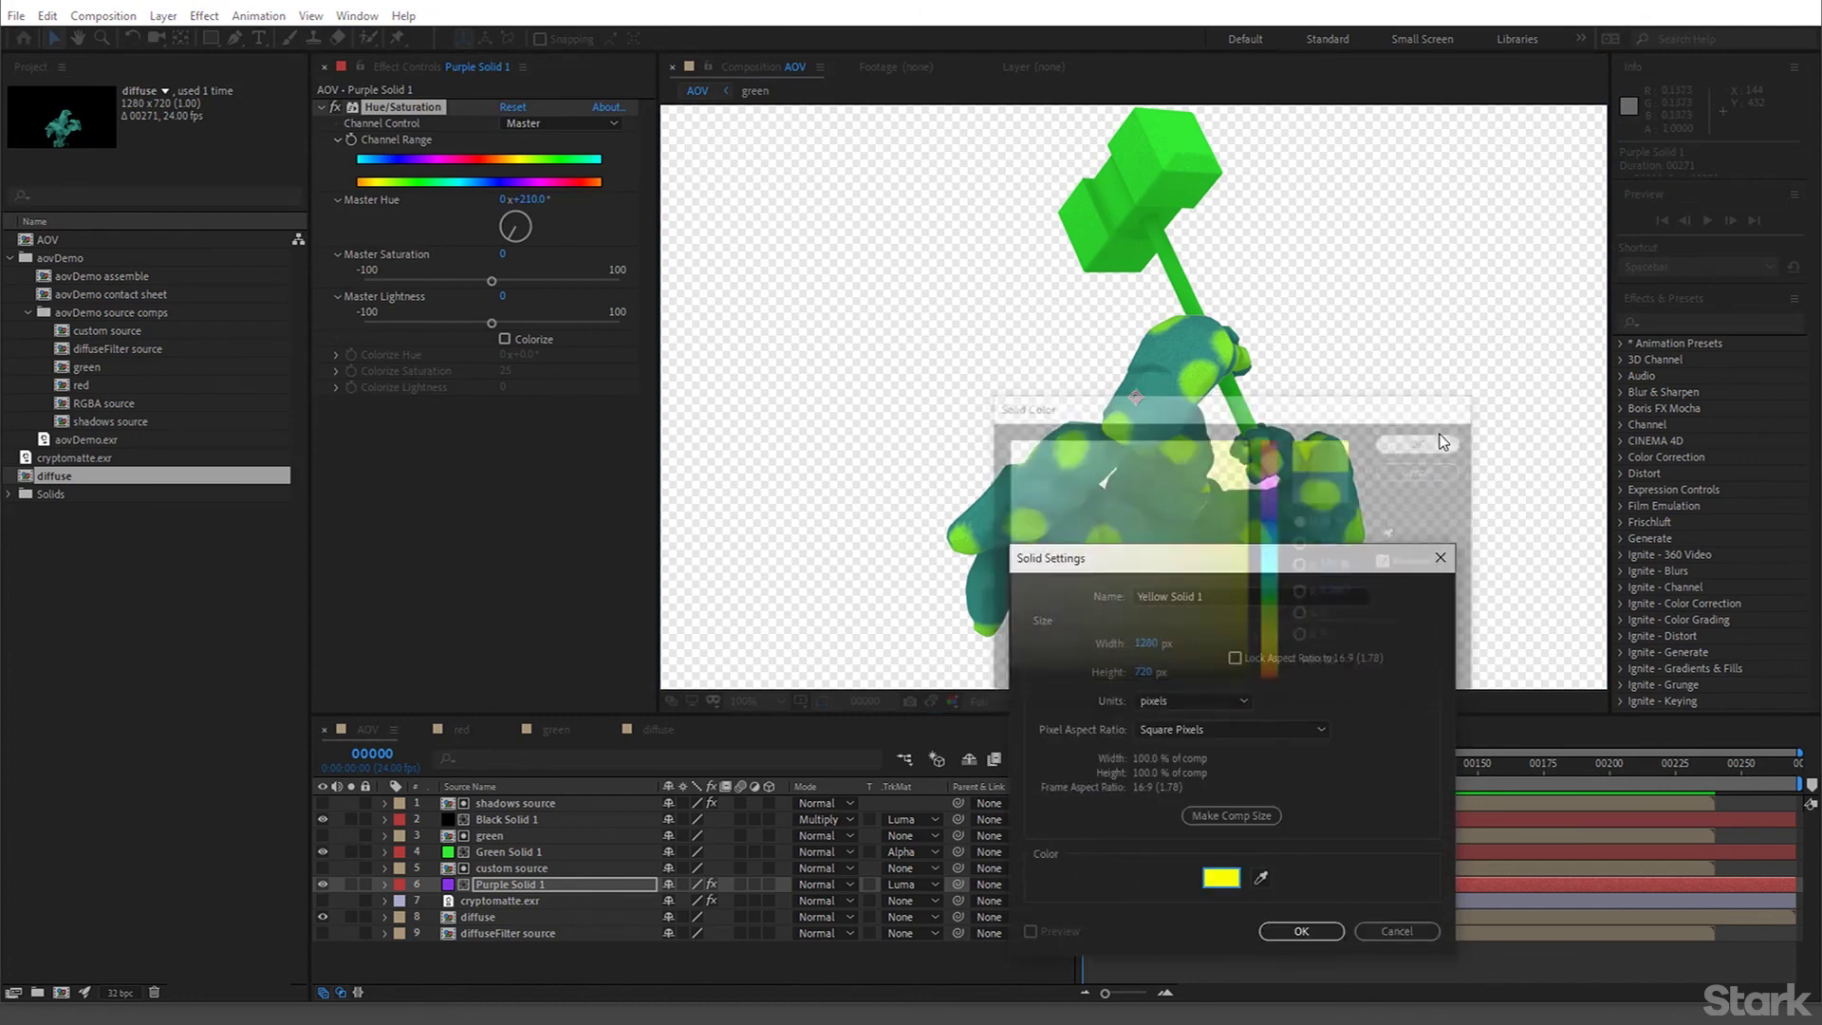
{"action": "left_click", "coordinate": [1301, 931]}
Move Yellow Solid 1 to the bottom of the layer stack as the background behind the character
{"action": "left_click_drag", "start_coordinate": [508, 902], "coordinate": [514, 956]}
{"action": "key", "text": "comma"}
{"action": "key", "text": "period"}
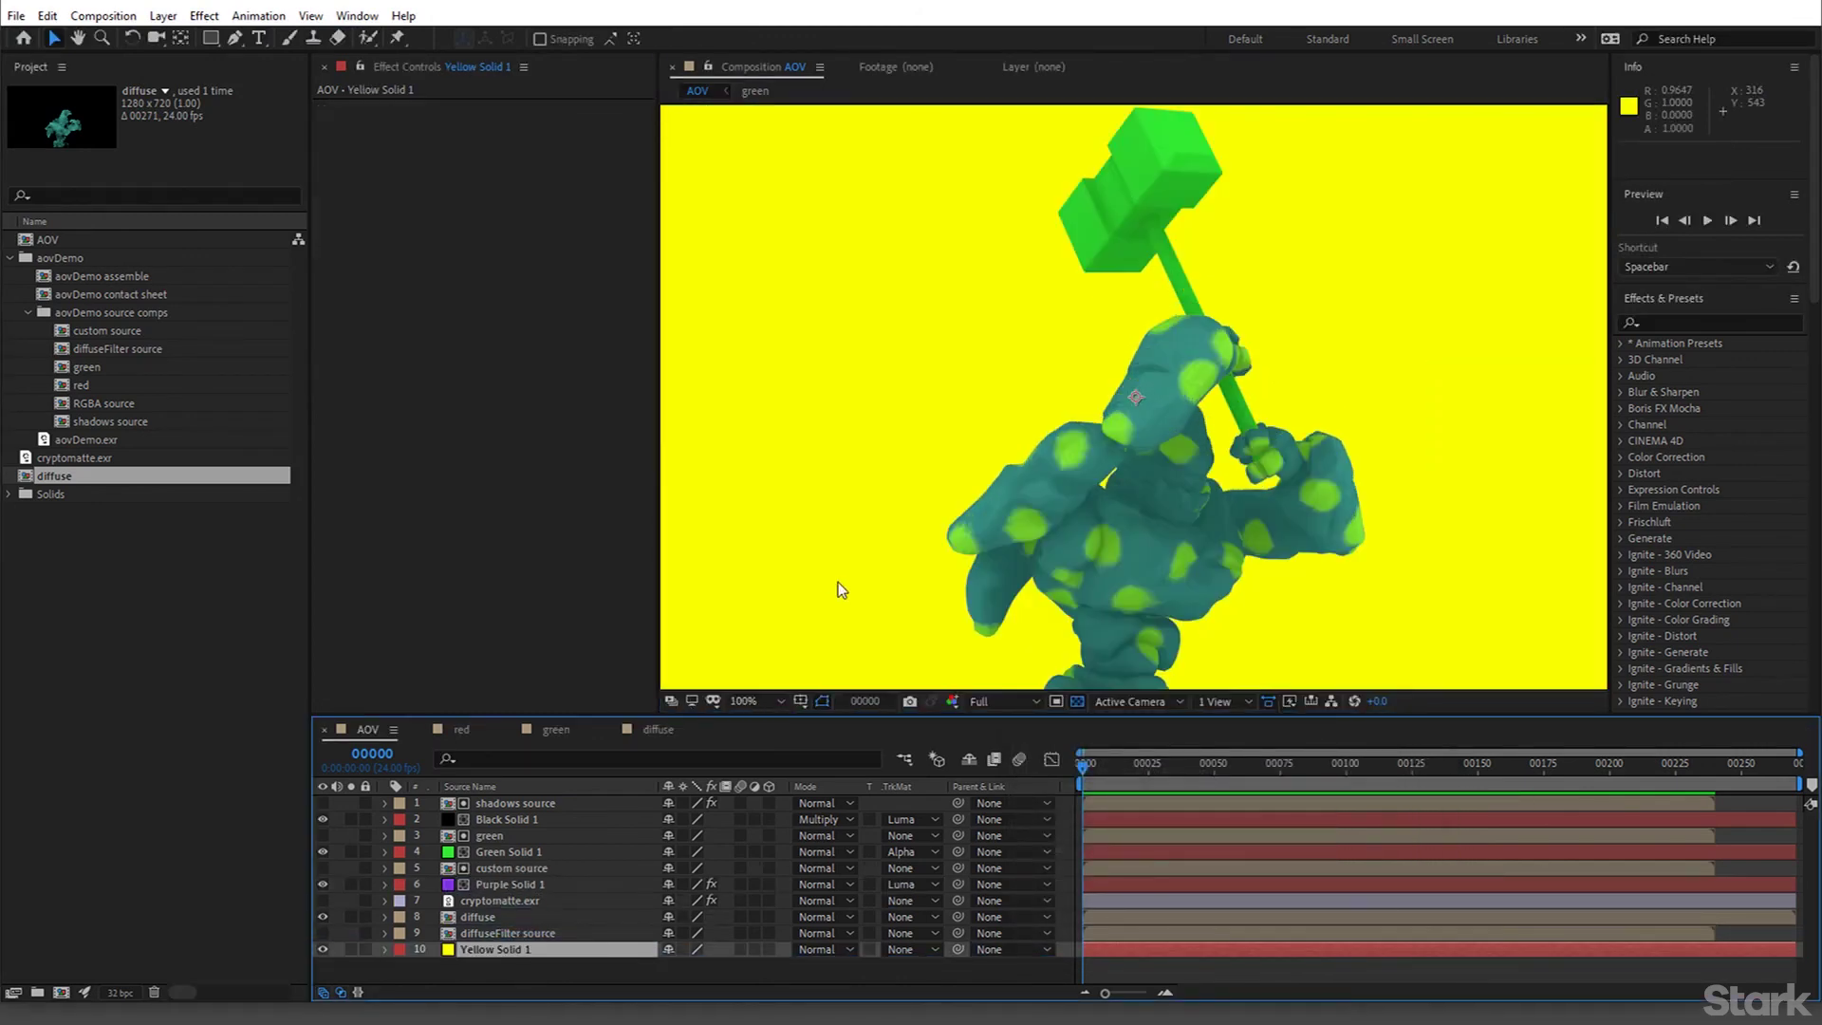
{"action": "left_click", "coordinate": [755, 700]}
{"action": "left_click", "coordinate": [751, 721]}
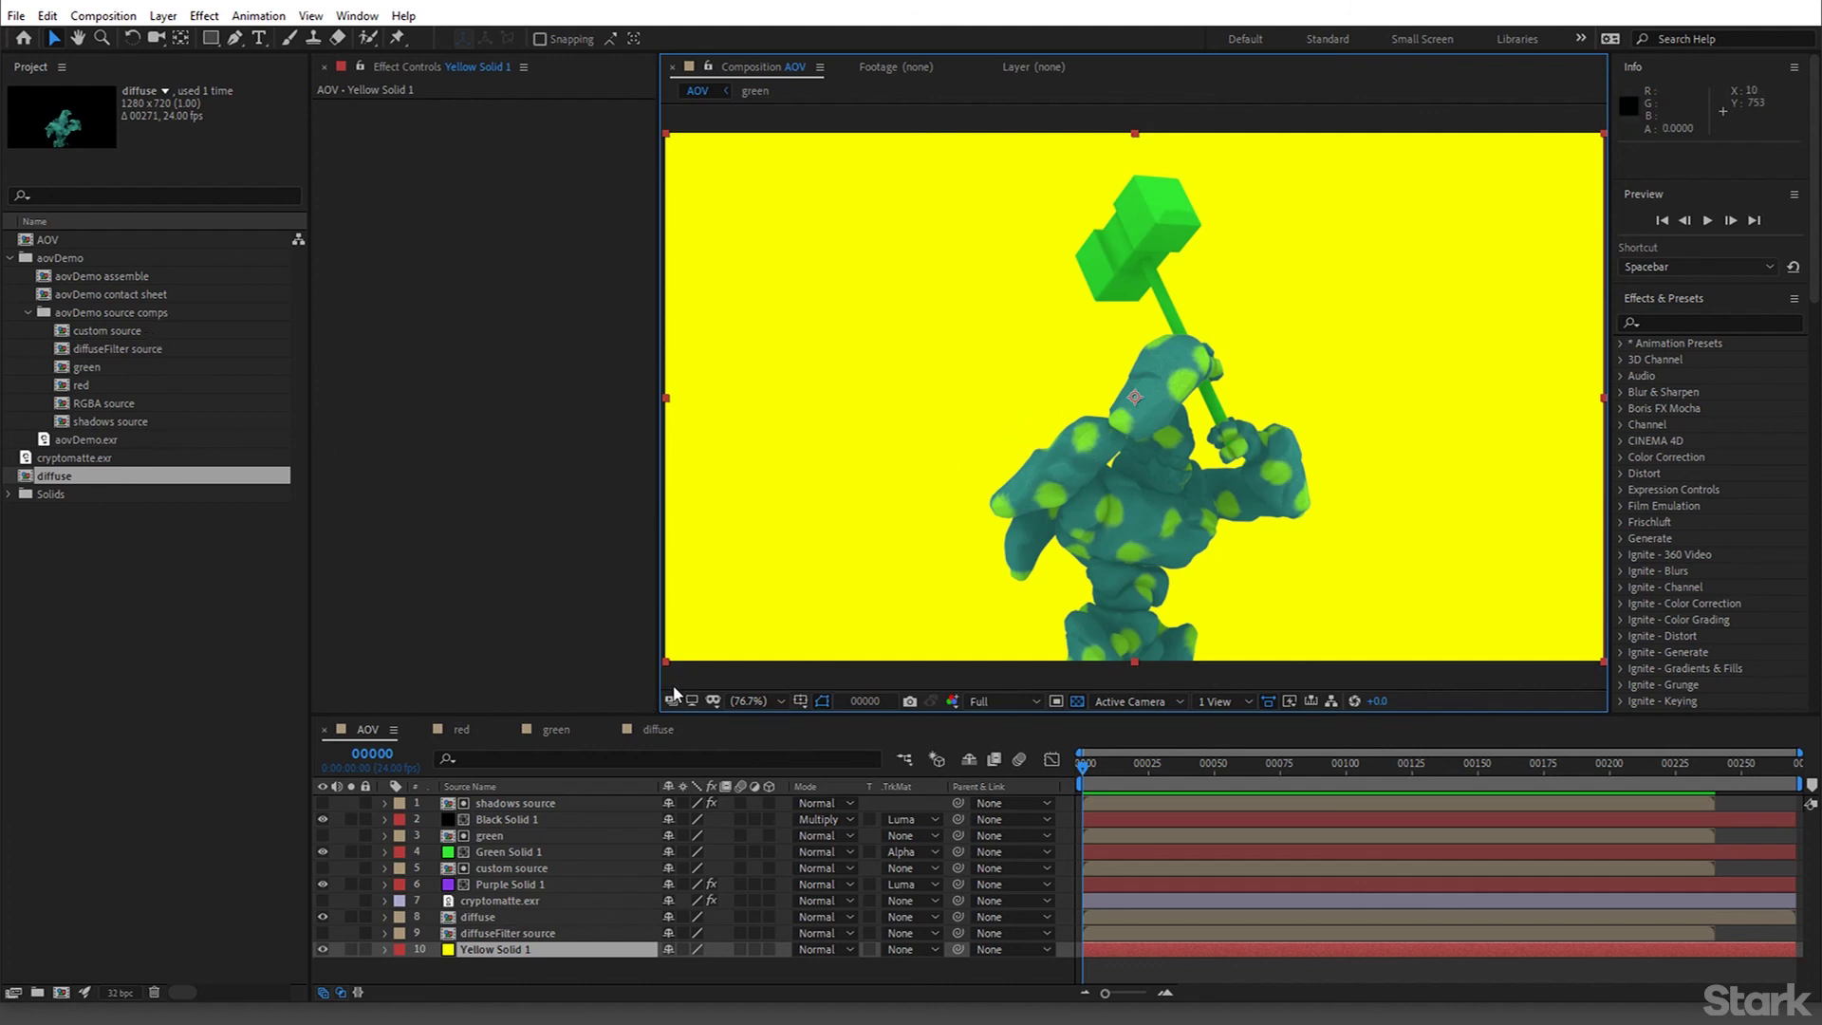
{"action": "scroll", "coordinate": [1131, 408], "scroll_direction": "up", "scroll_amount": 1}
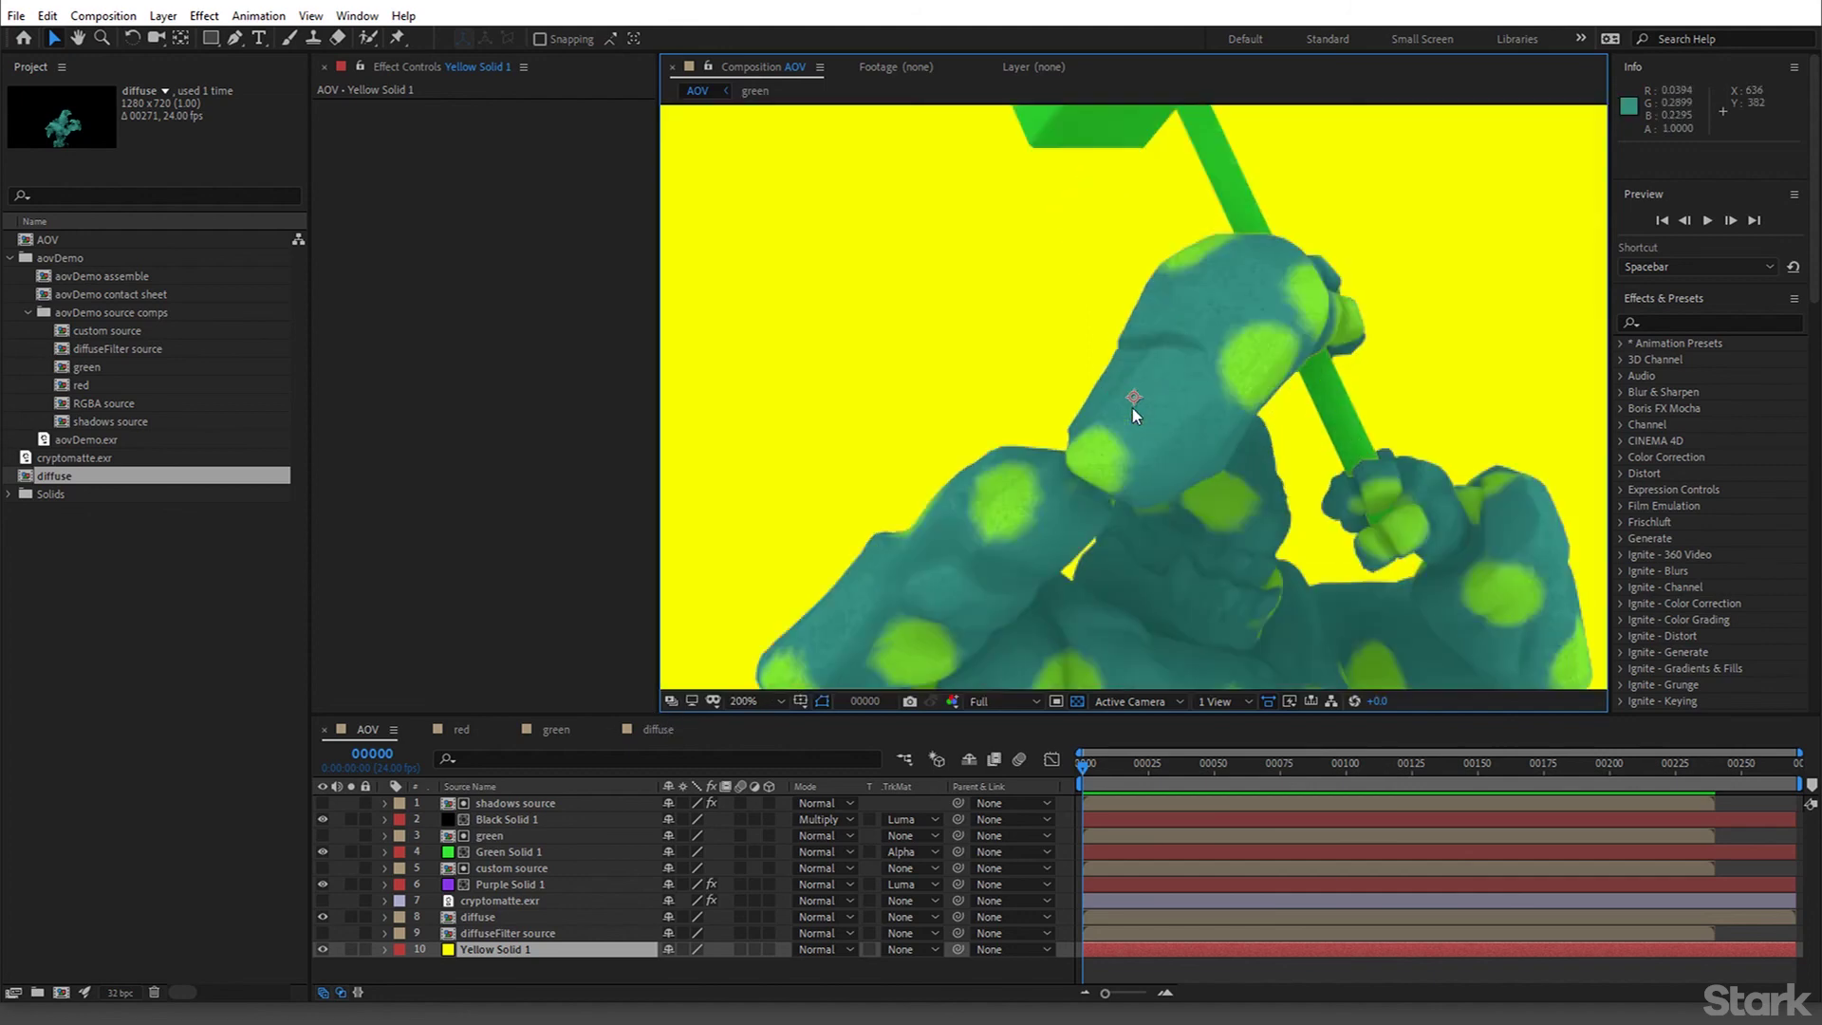
{"action": "scroll", "coordinate": [1131, 408], "scroll_direction": "down", "scroll_amount": 2}
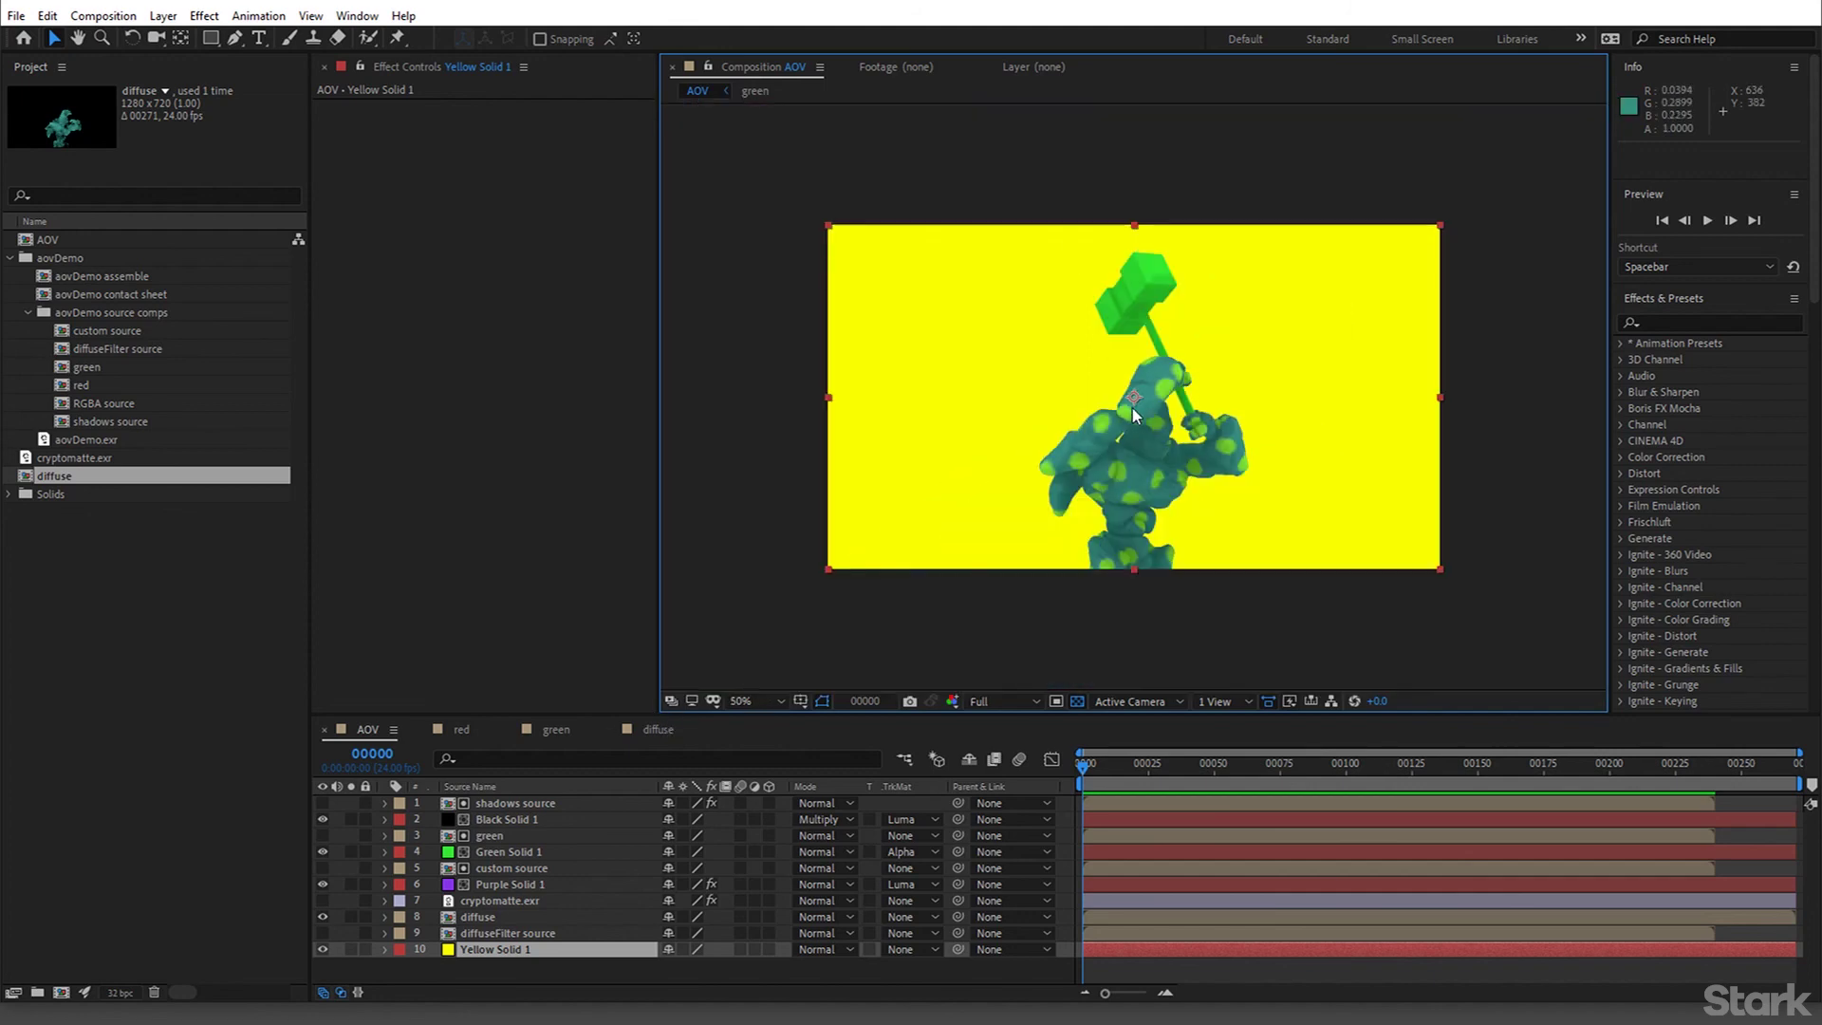